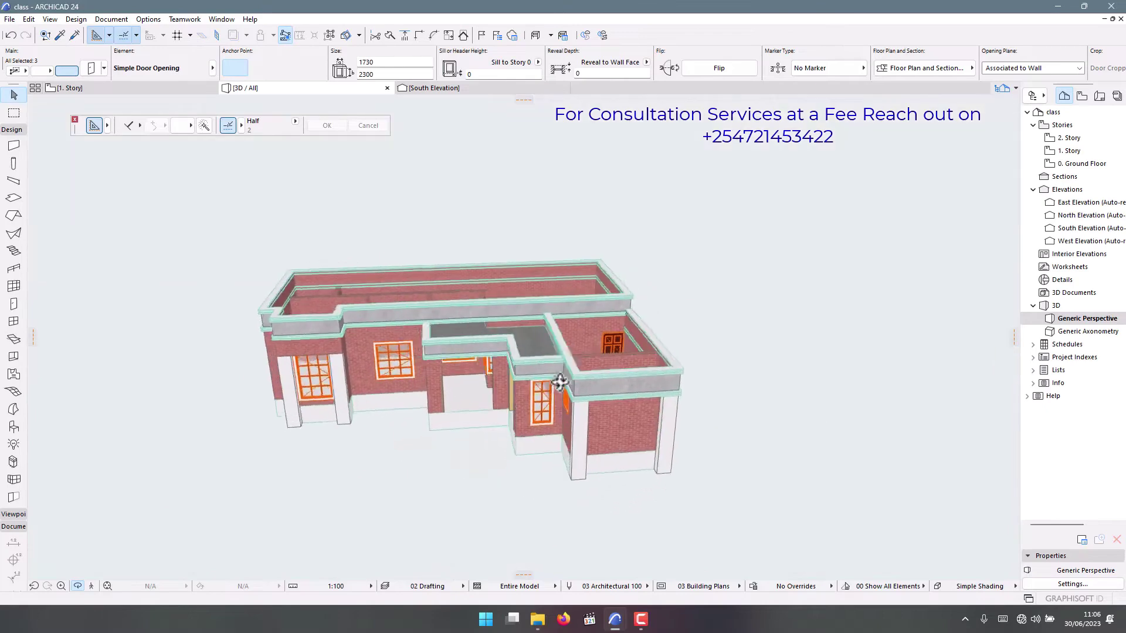
- Delete the stray U-shaped element lying on the ground away from the building in the 3D view
{"action": "middle_click_drag", "start_coordinate": [558, 380], "coordinate": [296, 368]}
{"action": "key", "text": "Escape"}
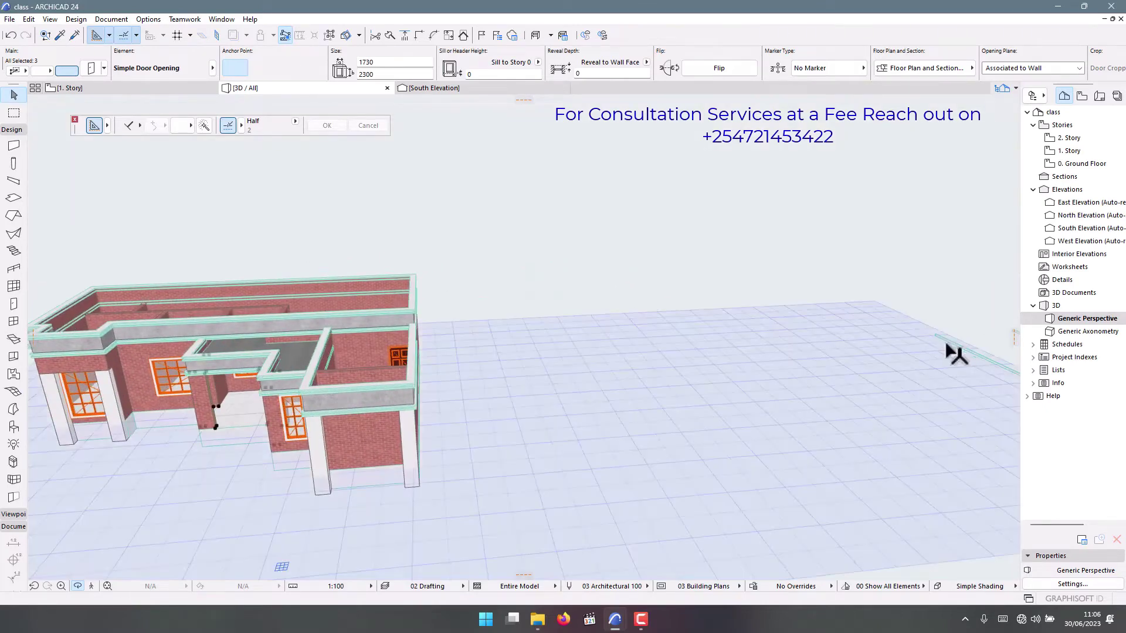
{"action": "scroll", "coordinate": [503, 332], "scroll_direction": "down", "scroll_amount": 2}
{"action": "left_click", "coordinate": [807, 378]}
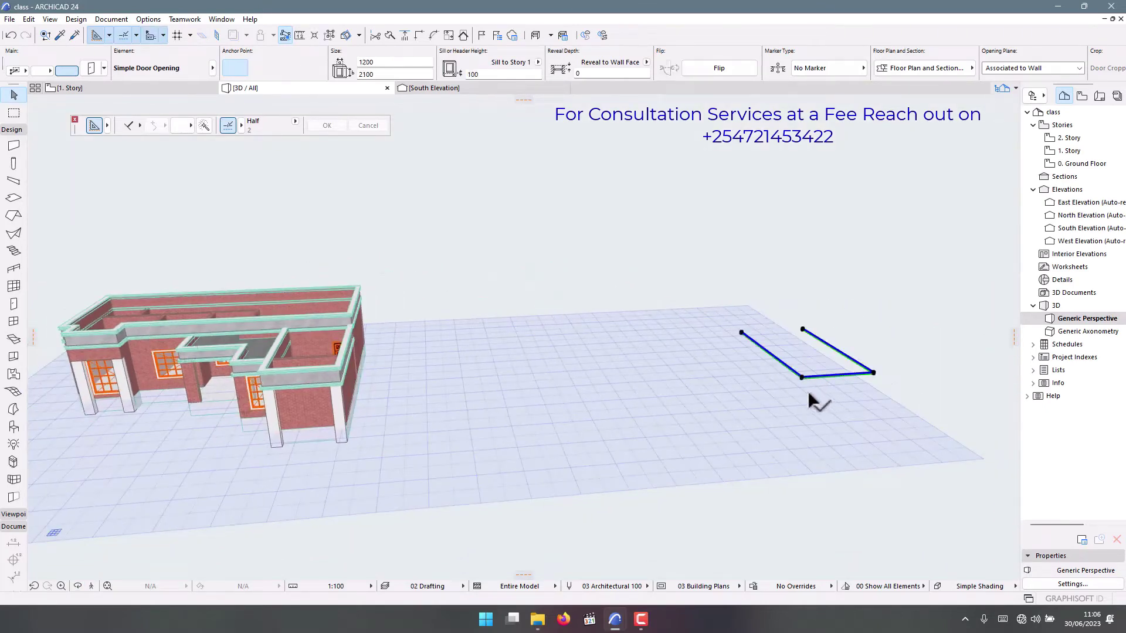
{"action": "key", "text": "Delete"}
{"action": "scroll", "coordinate": [710, 376], "scroll_direction": "down", "scroll_amount": 2}
{"action": "scroll", "coordinate": [406, 354], "scroll_direction": "up", "scroll_amount": 8}
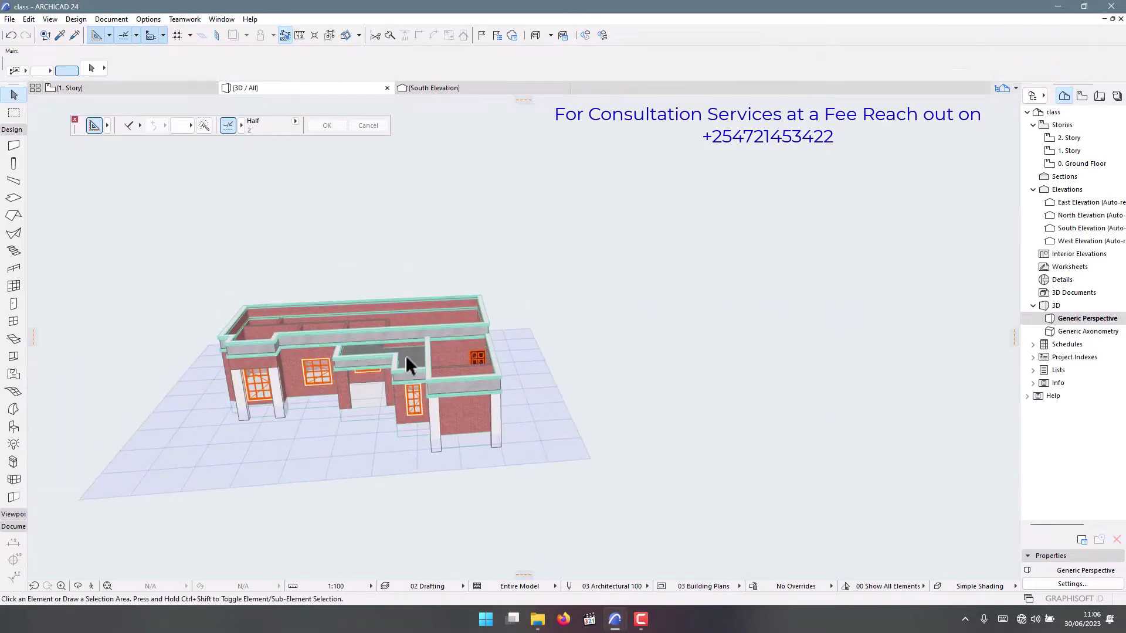
{"action": "scroll", "coordinate": [267, 322], "scroll_direction": "down", "scroll_amount": 5}
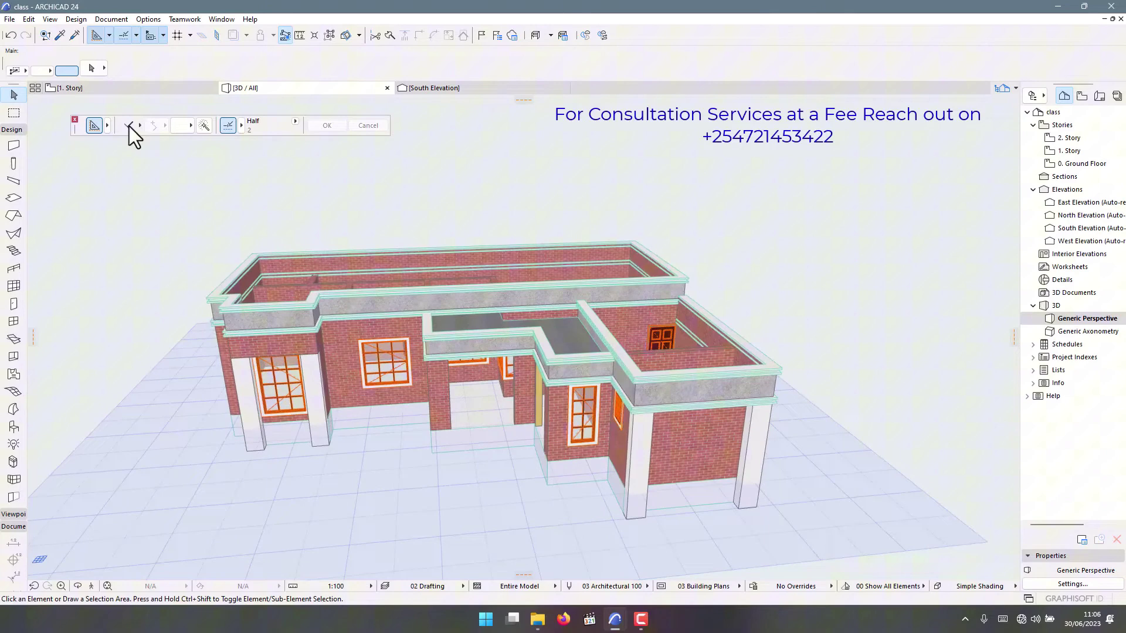
- Open the 1. Story floor plan and delete the loose outline copy and its centre line west of the building
{"action": "left_click", "coordinate": [105, 90]}
{"action": "scroll", "coordinate": [426, 415], "scroll_direction": "down", "scroll_amount": 5}
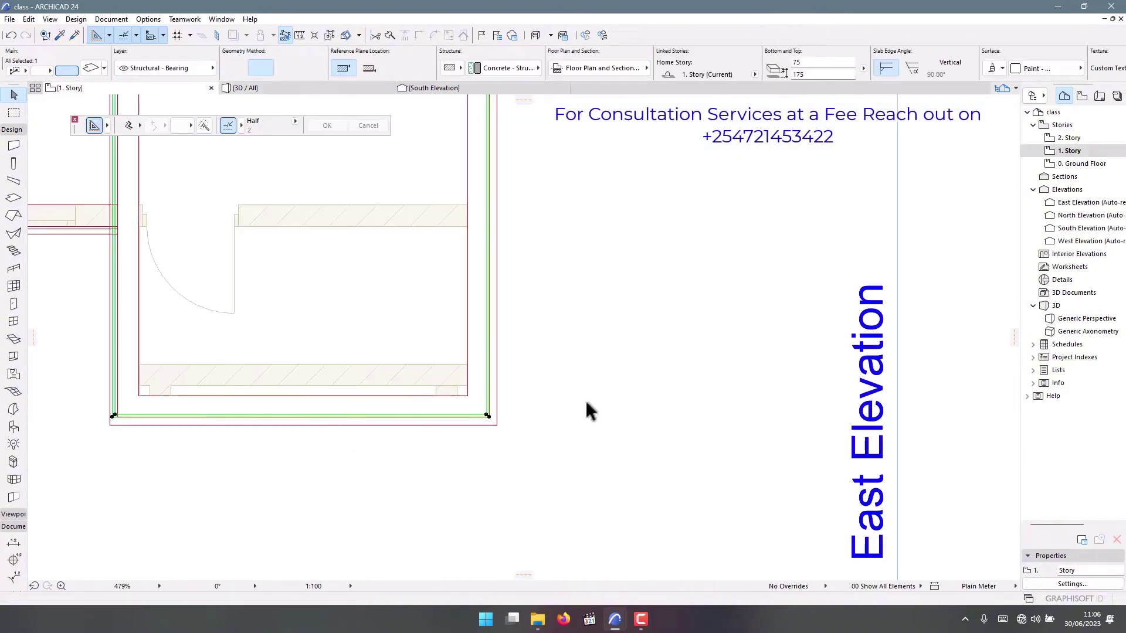
{"action": "scroll", "coordinate": [585, 410], "scroll_direction": "down", "scroll_amount": 5}
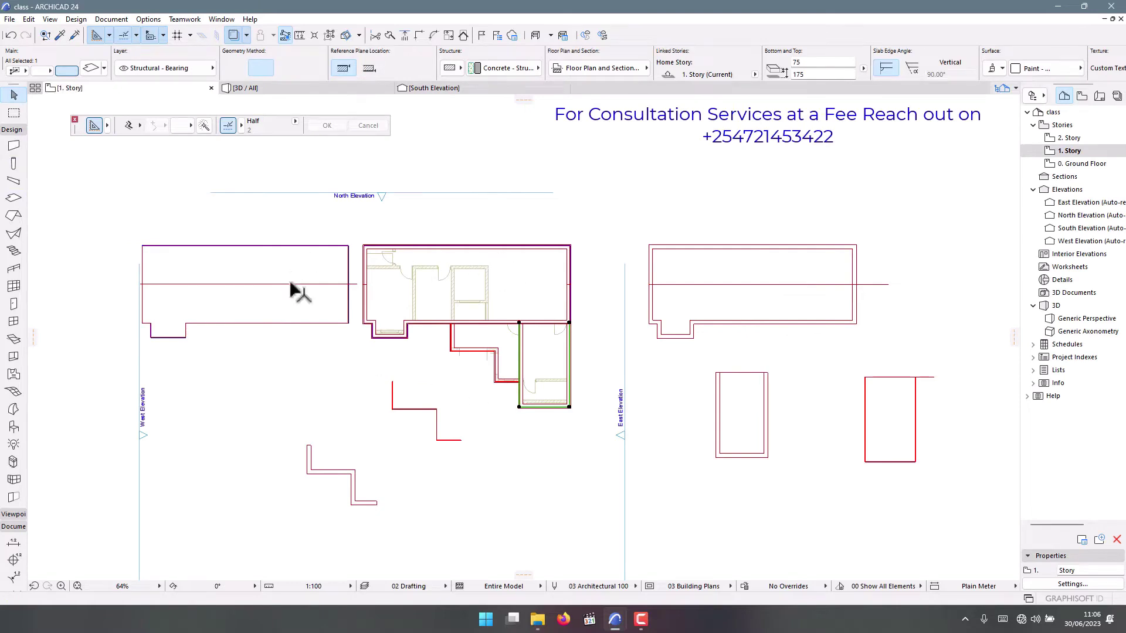
{"action": "scroll", "coordinate": [477, 289], "scroll_direction": "up", "scroll_amount": 2}
{"action": "scroll", "coordinate": [516, 302], "scroll_direction": "down", "scroll_amount": 4}
{"action": "scroll", "coordinate": [375, 321], "scroll_direction": "up", "scroll_amount": 1}
{"action": "scroll", "coordinate": [378, 325], "scroll_direction": "up", "scroll_amount": 5}
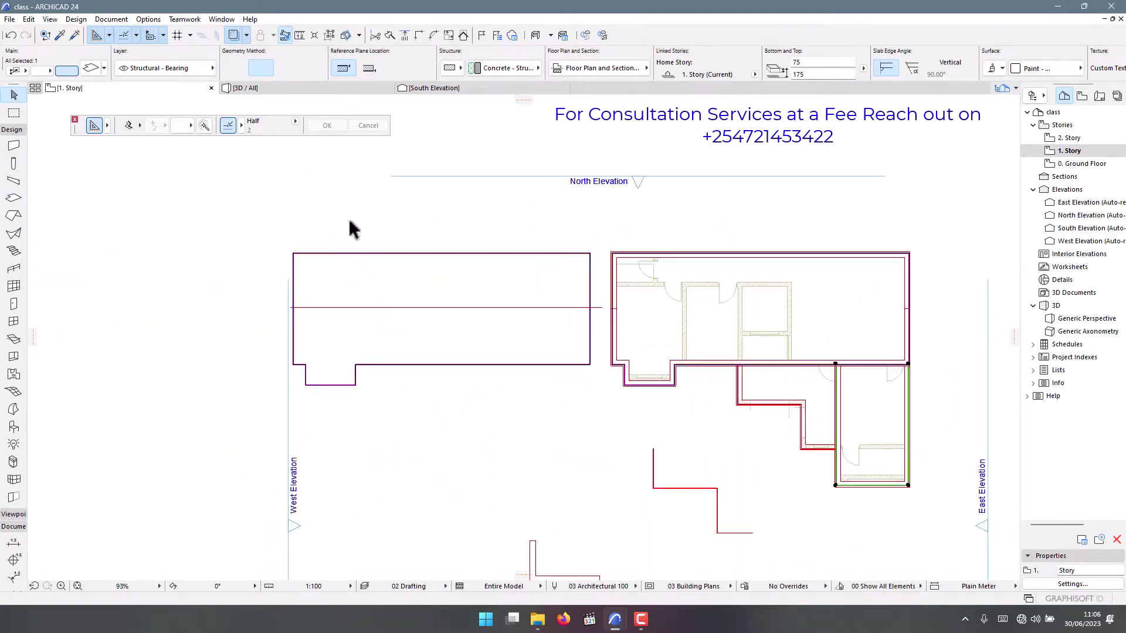
{"action": "left_click", "coordinate": [499, 417]}
{"action": "left_click_drag", "start_coordinate": [358, 196], "coordinate": [508, 400]}
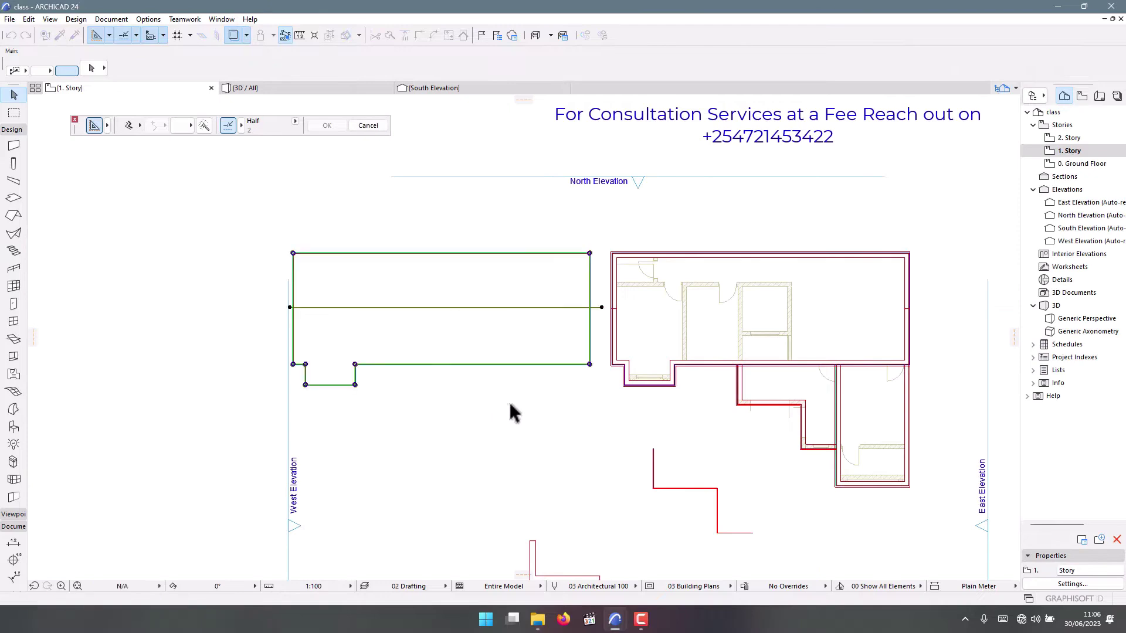
{"action": "key", "text": "Delete"}
- Delete the leftover stepped outlines south of the plan and the spare outline copies east of the East Elevation line
{"action": "scroll", "coordinate": [433, 352], "scroll_direction": "down", "scroll_amount": 7}
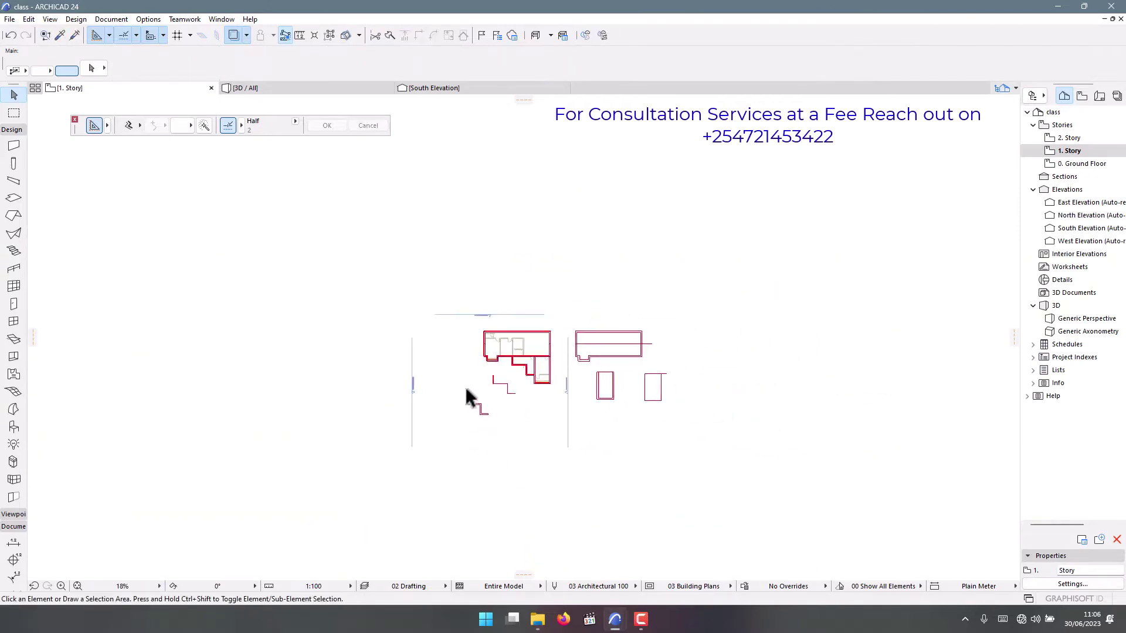
{"action": "scroll", "coordinate": [466, 388], "scroll_direction": "up", "scroll_amount": 4}
{"action": "left_click_drag", "start_coordinate": [425, 356], "coordinate": [589, 477]}
{"action": "key", "text": "Delete"}
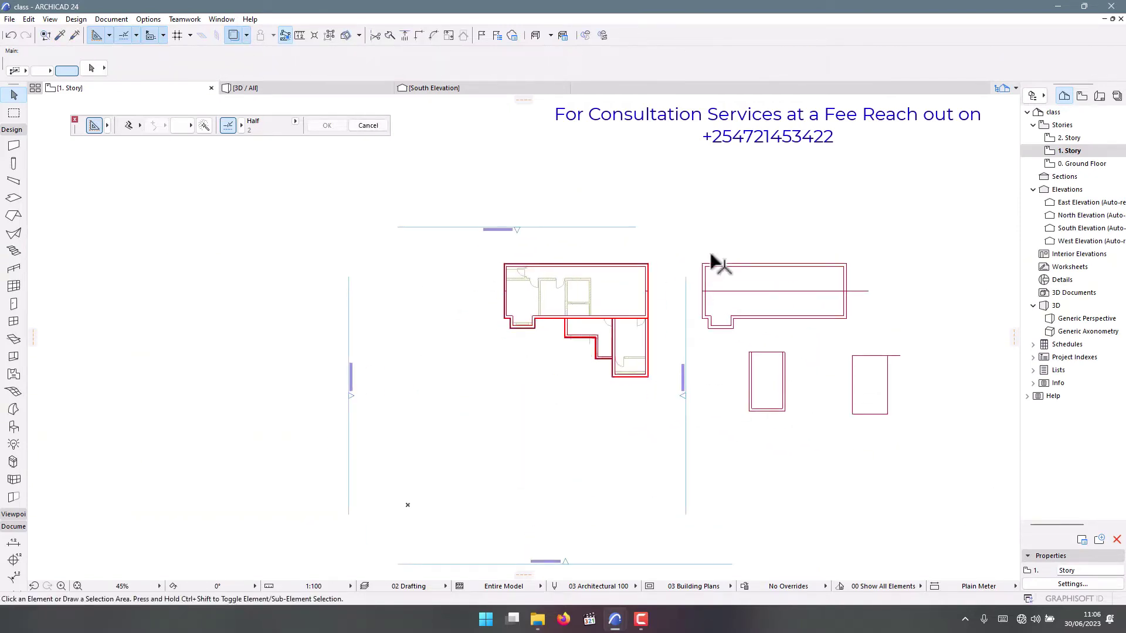
{"action": "left_click_drag", "start_coordinate": [696, 227], "coordinate": [883, 440]}
{"action": "key", "text": "Delete"}
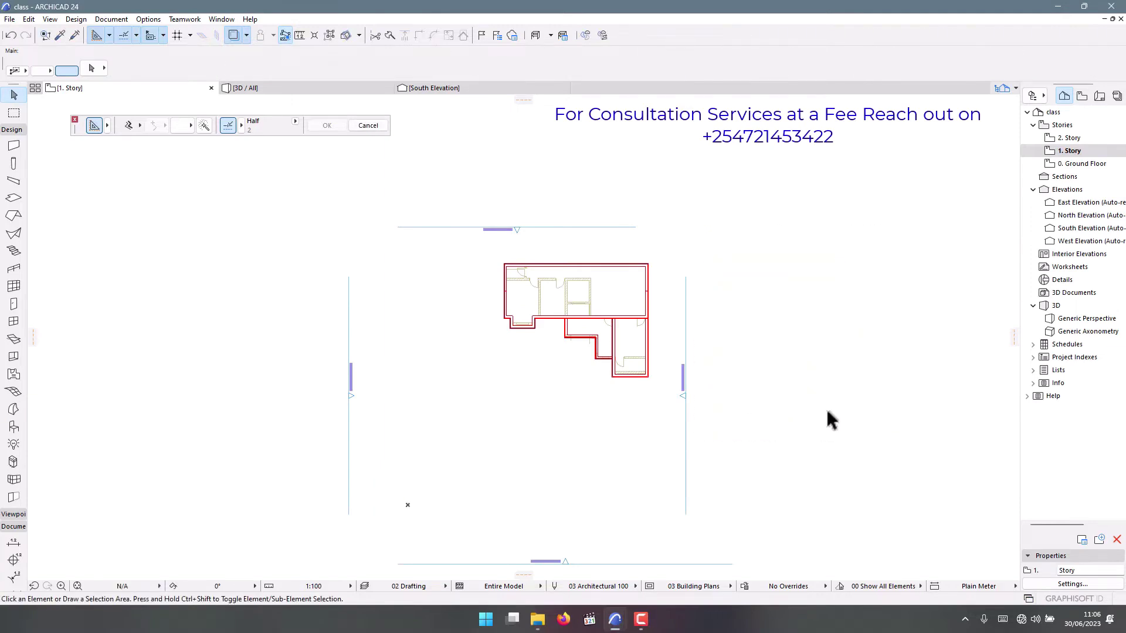
- Activate the Line tool and examine the parapet outlines around the main block and the stepped section on the 1. Story plan
{"action": "scroll", "coordinate": [528, 251], "scroll_direction": "up", "scroll_amount": 6}
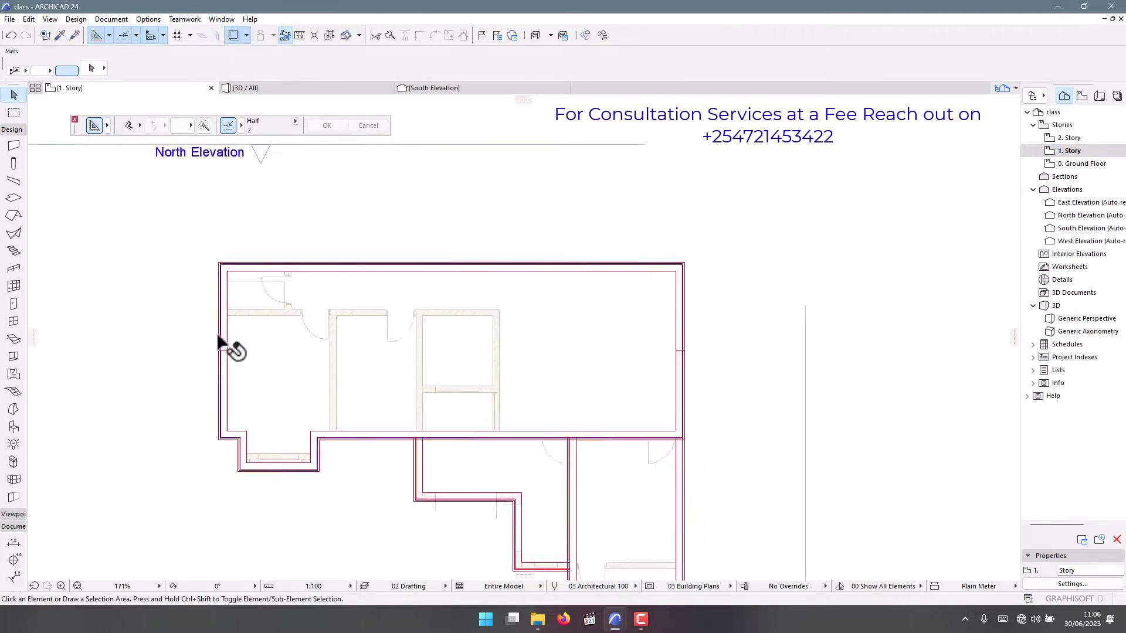
{"action": "scroll", "coordinate": [290, 336], "scroll_direction": "down", "scroll_amount": 4}
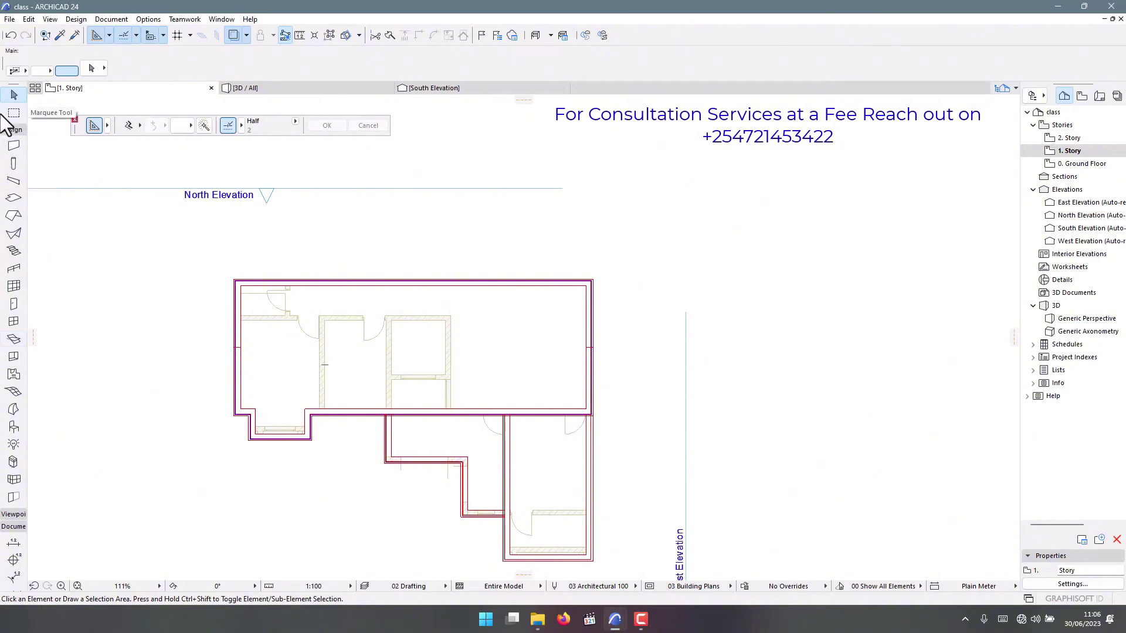
{"action": "left_click", "coordinate": [13, 130]}
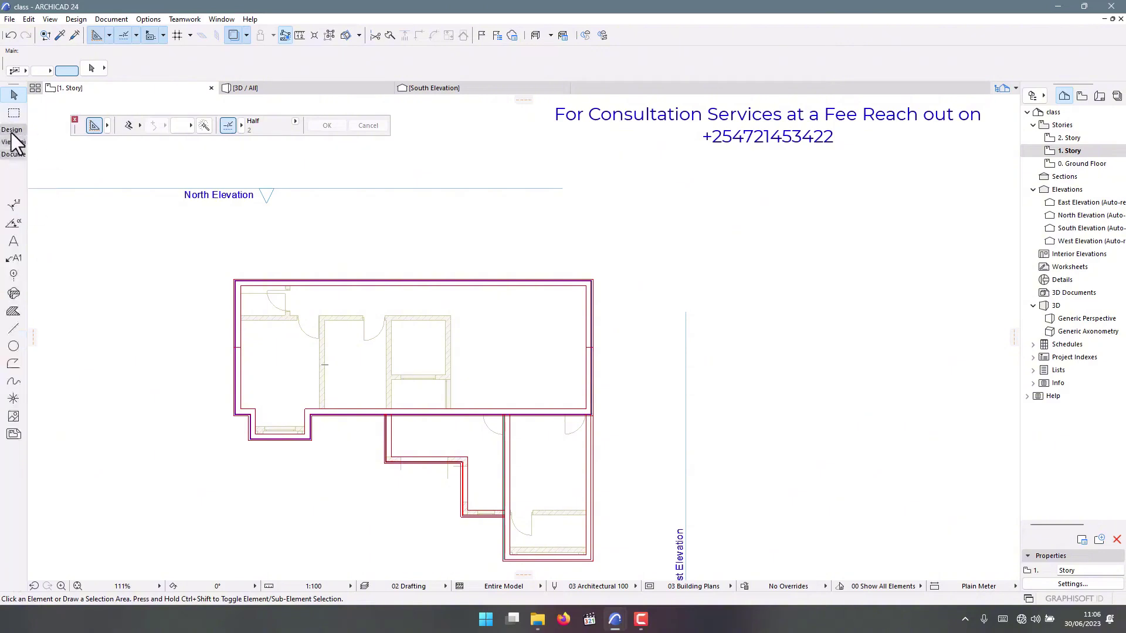
{"action": "left_click", "coordinate": [13, 328]}
{"action": "scroll", "coordinate": [507, 445], "scroll_direction": "up", "scroll_amount": 2}
{"action": "scroll", "coordinate": [534, 413], "scroll_direction": "up", "scroll_amount": 2}
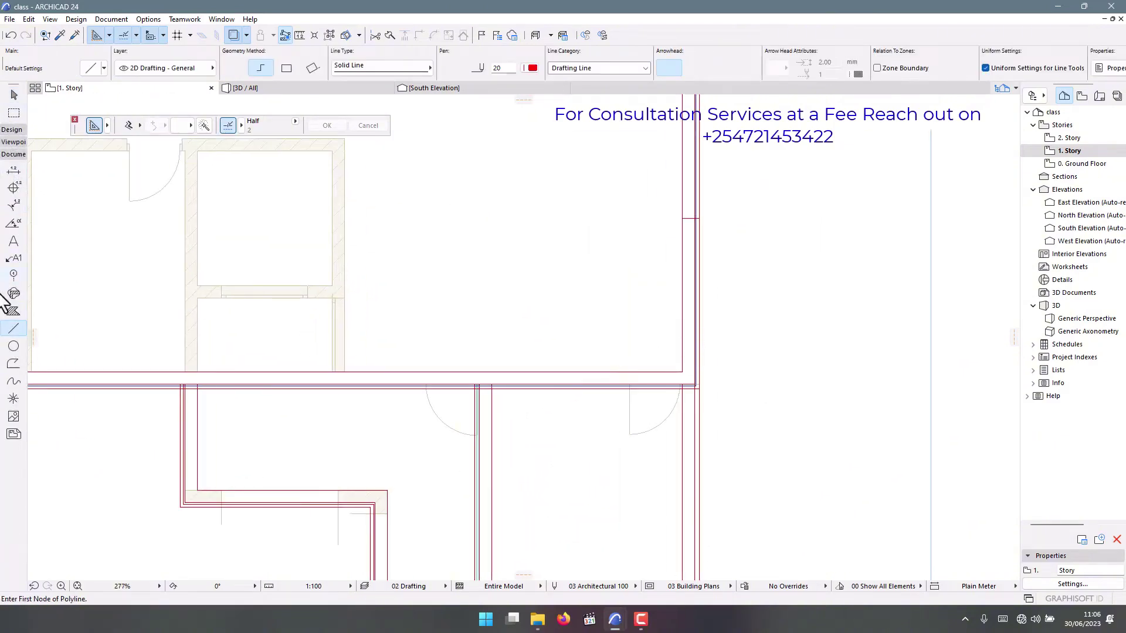
{"action": "scroll", "coordinate": [422, 351], "scroll_direction": "down", "scroll_amount": 3}
{"action": "middle_click_drag", "start_coordinate": [70, 332], "coordinate": [243, 355]}
{"action": "scroll", "coordinate": [243, 354], "scroll_direction": "up", "scroll_amount": 2}
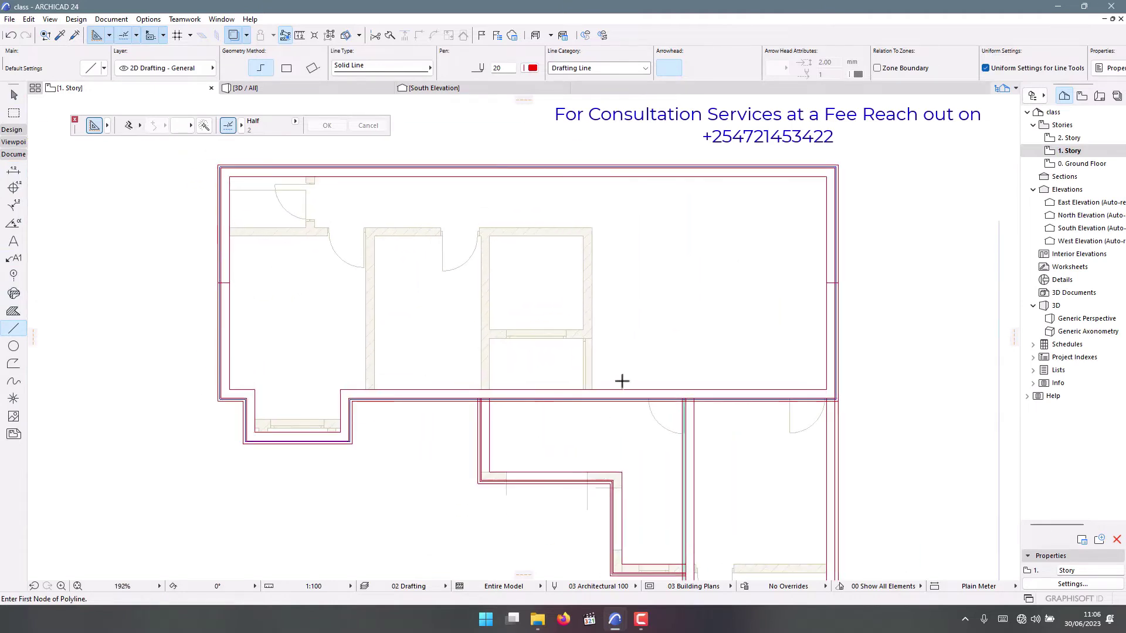
{"action": "scroll", "coordinate": [704, 387], "scroll_direction": "down", "scroll_amount": 3}
{"action": "scroll", "coordinate": [611, 322], "scroll_direction": "up", "scroll_amount": 3}
{"action": "scroll", "coordinate": [447, 345], "scroll_direction": "up", "scroll_amount": 3}
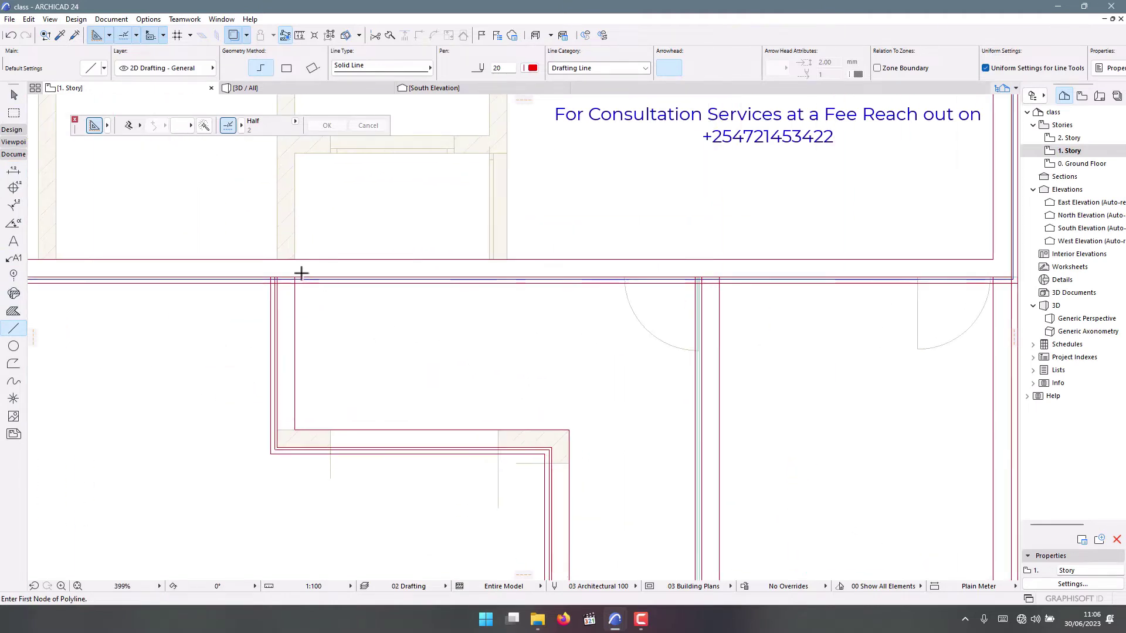
{"action": "scroll", "coordinate": [517, 460], "scroll_direction": "down", "scroll_amount": 3}
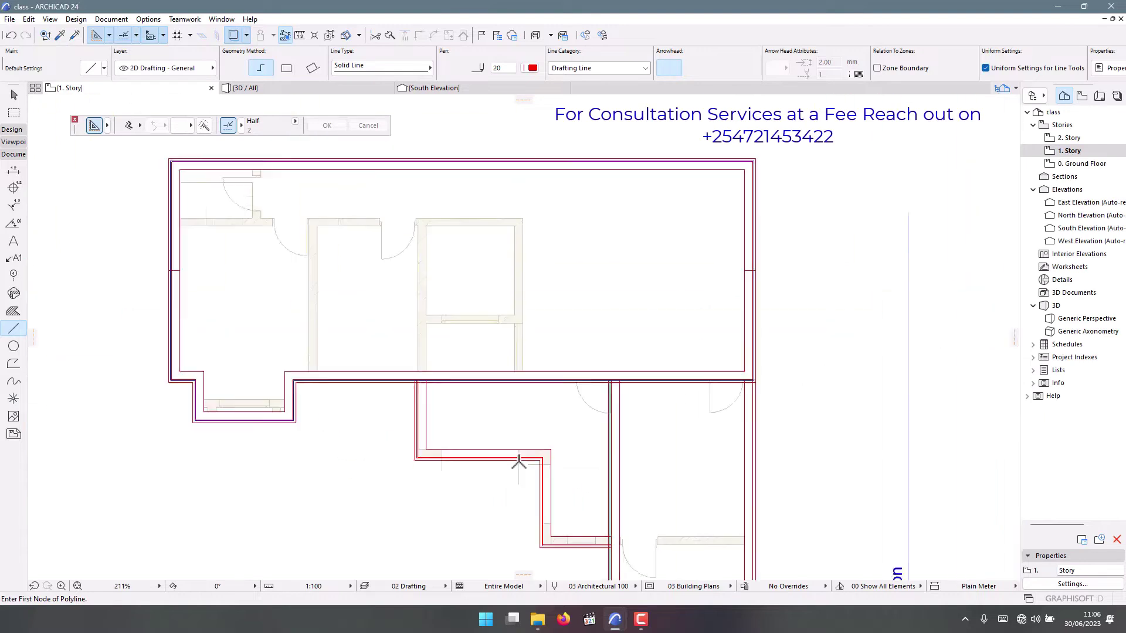
{"action": "scroll", "coordinate": [288, 295], "scroll_direction": "up", "scroll_amount": 3}
{"action": "scroll", "coordinate": [269, 252], "scroll_direction": "down", "scroll_amount": 2}
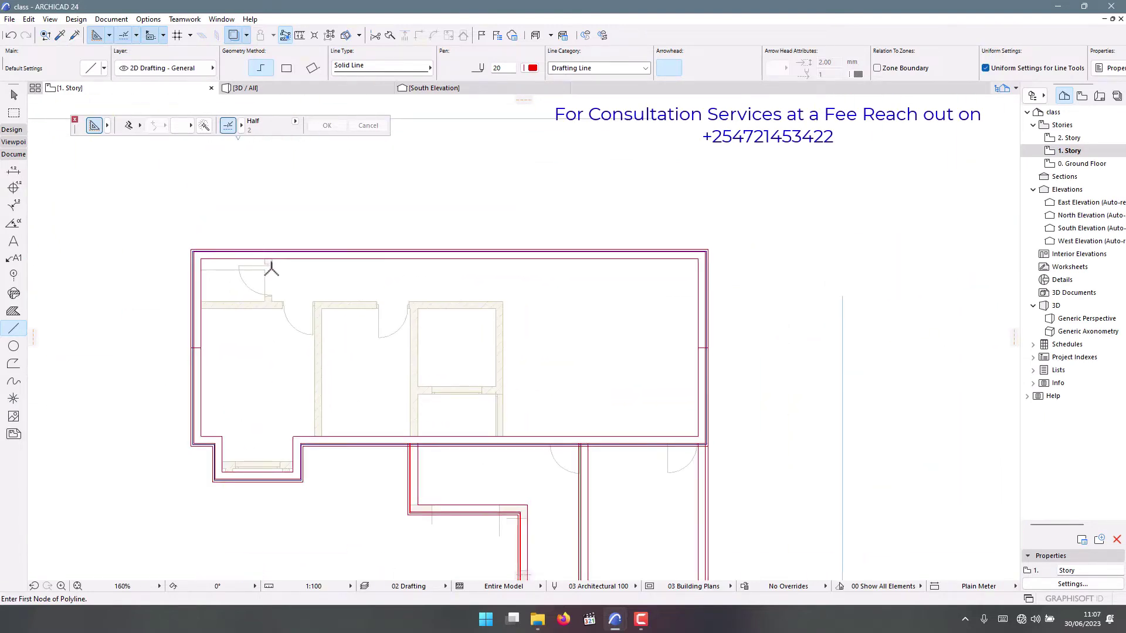
{"action": "scroll", "coordinate": [269, 251], "scroll_direction": "up", "scroll_amount": 3}
{"action": "scroll", "coordinate": [618, 387], "scroll_direction": "down", "scroll_amount": 1}
{"action": "scroll", "coordinate": [409, 369], "scroll_direction": "down", "scroll_amount": 3}
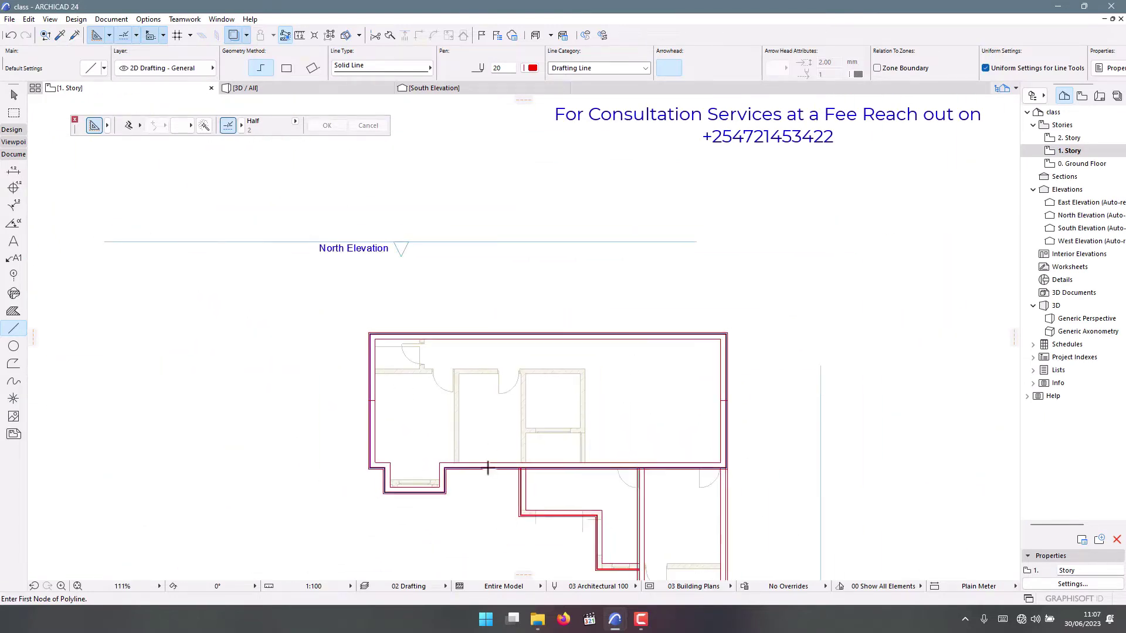
{"action": "scroll", "coordinate": [741, 472], "scroll_direction": "up", "scroll_amount": 3}
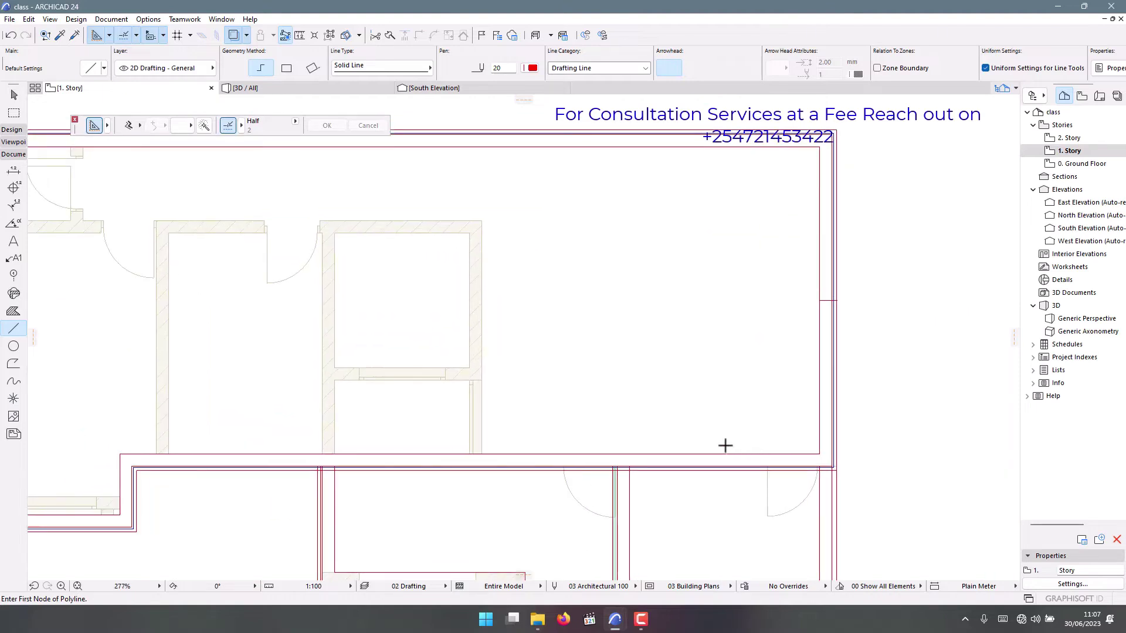
{"action": "scroll", "coordinate": [743, 435], "scroll_direction": "down", "scroll_amount": 2}
{"action": "scroll", "coordinate": [180, 356], "scroll_direction": "up", "scroll_amount": 4}
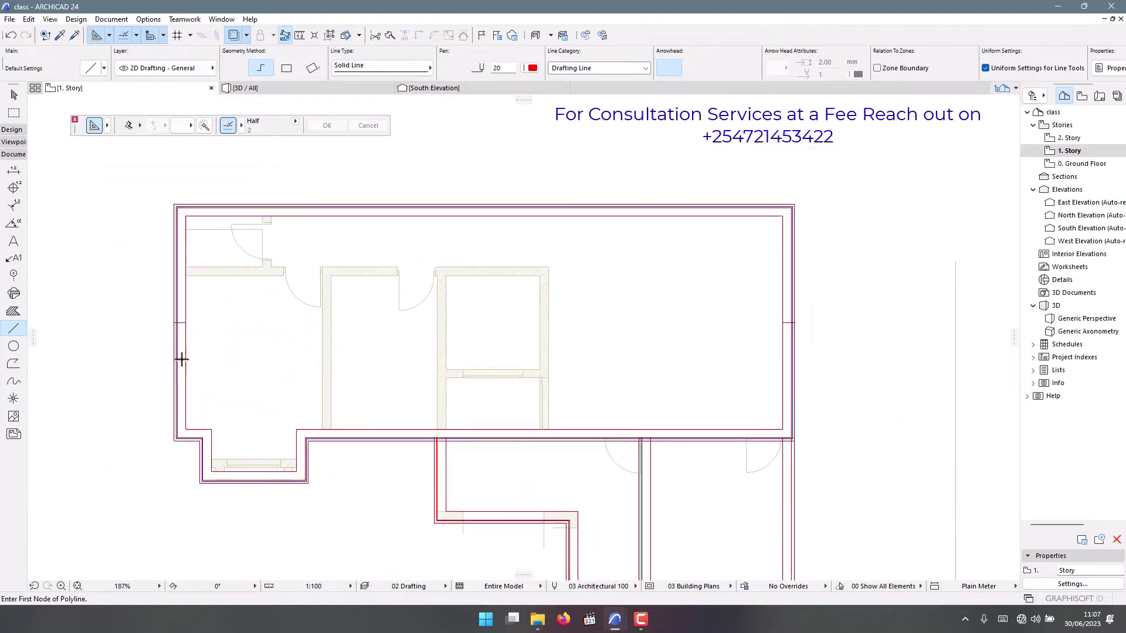
{"action": "scroll", "coordinate": [649, 420], "scroll_direction": "down", "scroll_amount": 4}
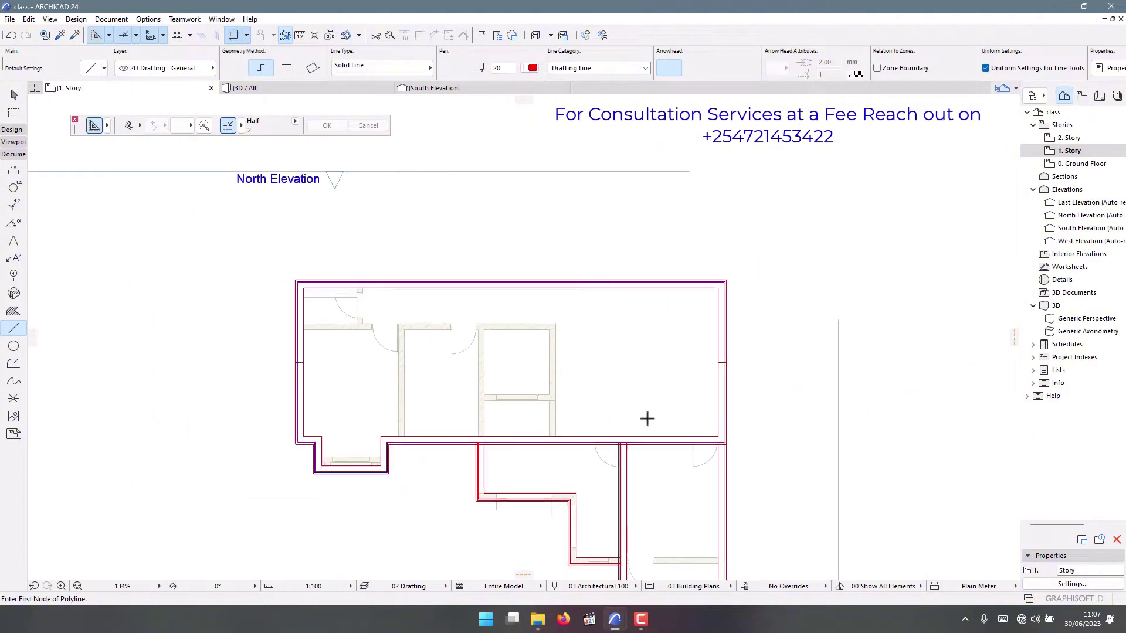
{"action": "scroll", "coordinate": [716, 442], "scroll_direction": "up", "scroll_amount": 4}
{"action": "scroll", "coordinate": [672, 334], "scroll_direction": "down", "scroll_amount": 2}
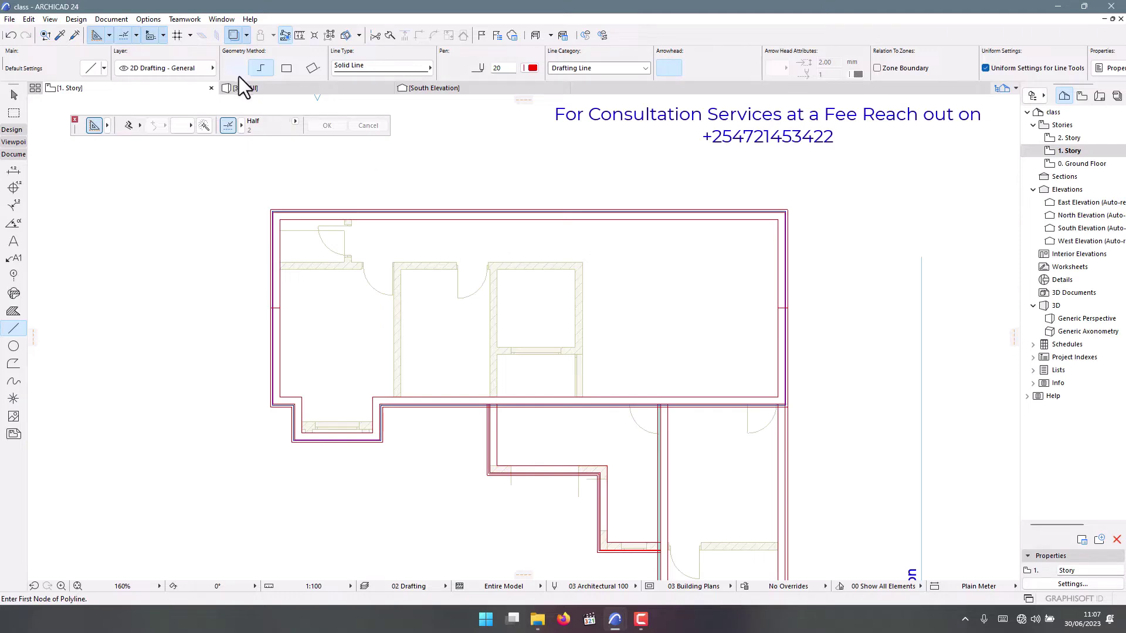
- Return to the 3D view and examine the parapet and coping around the main block
{"action": "left_click", "coordinate": [256, 87]}
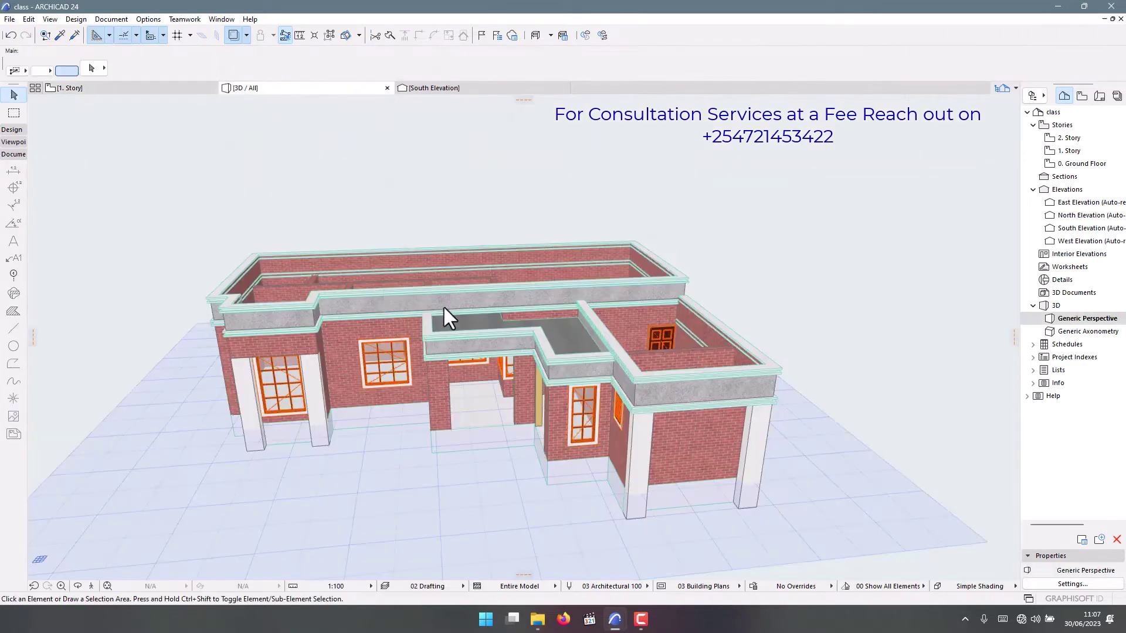
{"action": "scroll", "coordinate": [392, 295], "scroll_direction": "up", "scroll_amount": 5}
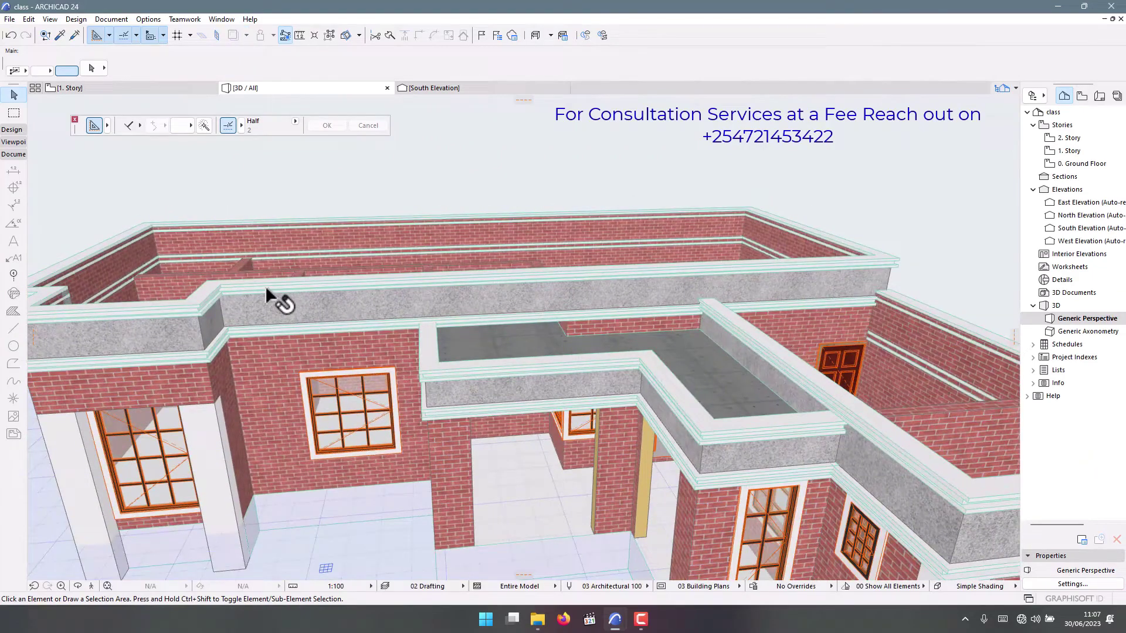
{"action": "mouse_move", "coordinate": [266, 287]}
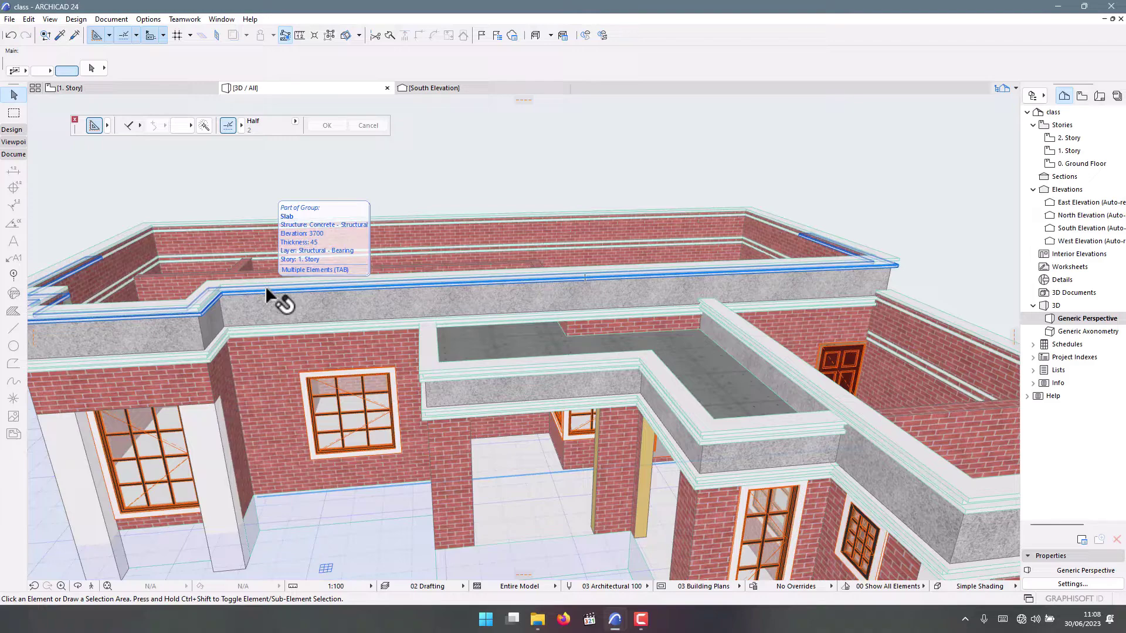
{"action": "scroll", "coordinate": [269, 294], "scroll_direction": "down", "scroll_amount": 5}
{"action": "scroll", "coordinate": [498, 324], "scroll_direction": "up", "scroll_amount": 3}
{"action": "scroll", "coordinate": [354, 336], "scroll_direction": "up", "scroll_amount": 5}
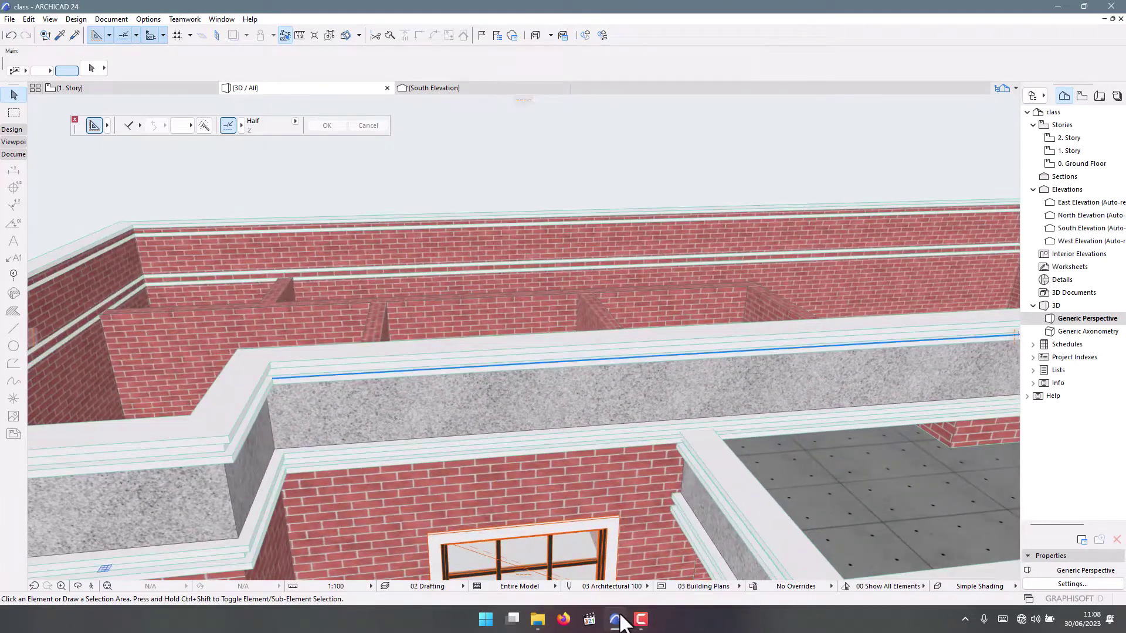
- Switch to the kiamunyi project and examine the hidden sloping roof and the strip beside it behind the parapet walls
{"action": "mouse_move", "coordinate": [617, 623]}
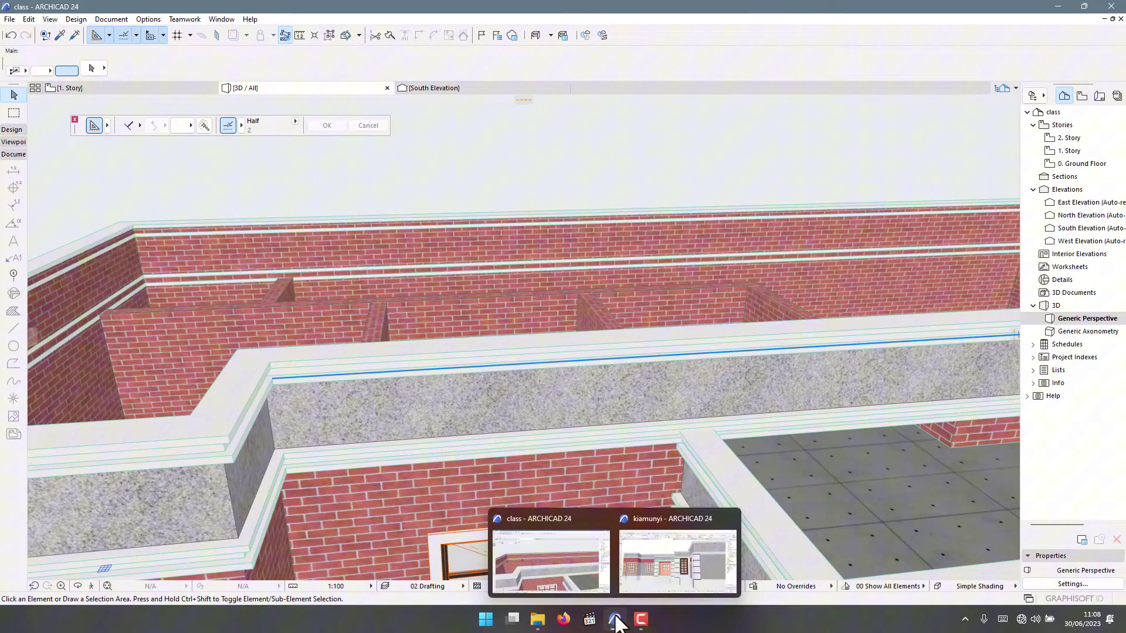
{"action": "left_click", "coordinate": [664, 575]}
{"action": "scroll", "coordinate": [531, 249], "scroll_direction": "up", "scroll_amount": 1}
{"action": "scroll", "coordinate": [482, 252], "scroll_direction": "up", "scroll_amount": 2}
{"action": "left_click_drag", "start_coordinate": [482, 252], "coordinate": [706, 342]}
{"action": "mouse_move", "coordinate": [613, 365]}
{"action": "left_mouse_down"}
{"action": "mouse_move", "coordinate": [668, 358]}
{"action": "mouse_move", "coordinate": [626, 340]}
{"action": "left_mouse_up"}
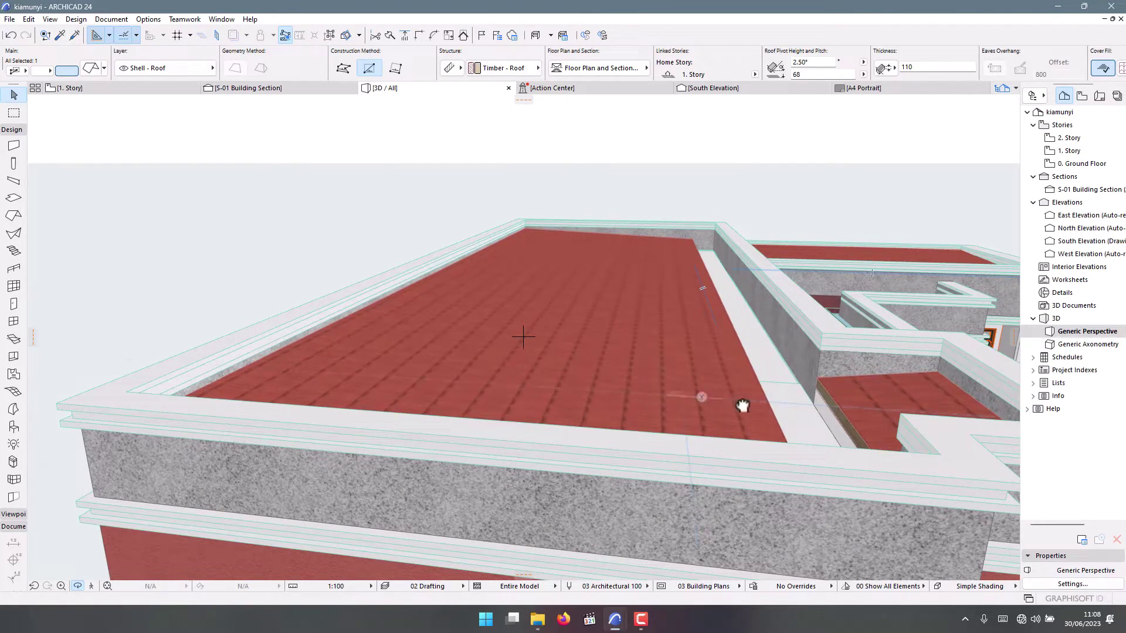
{"action": "scroll", "coordinate": [599, 349], "scroll_direction": "down", "scroll_amount": 2}
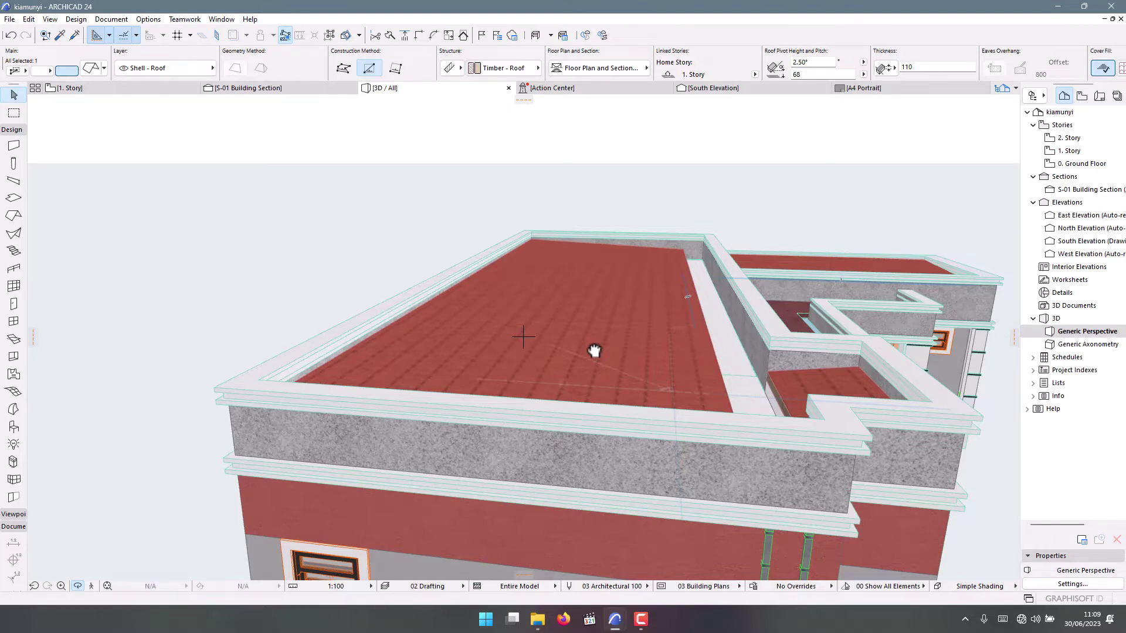
{"action": "scroll", "coordinate": [594, 351], "scroll_direction": "up", "scroll_amount": 1}
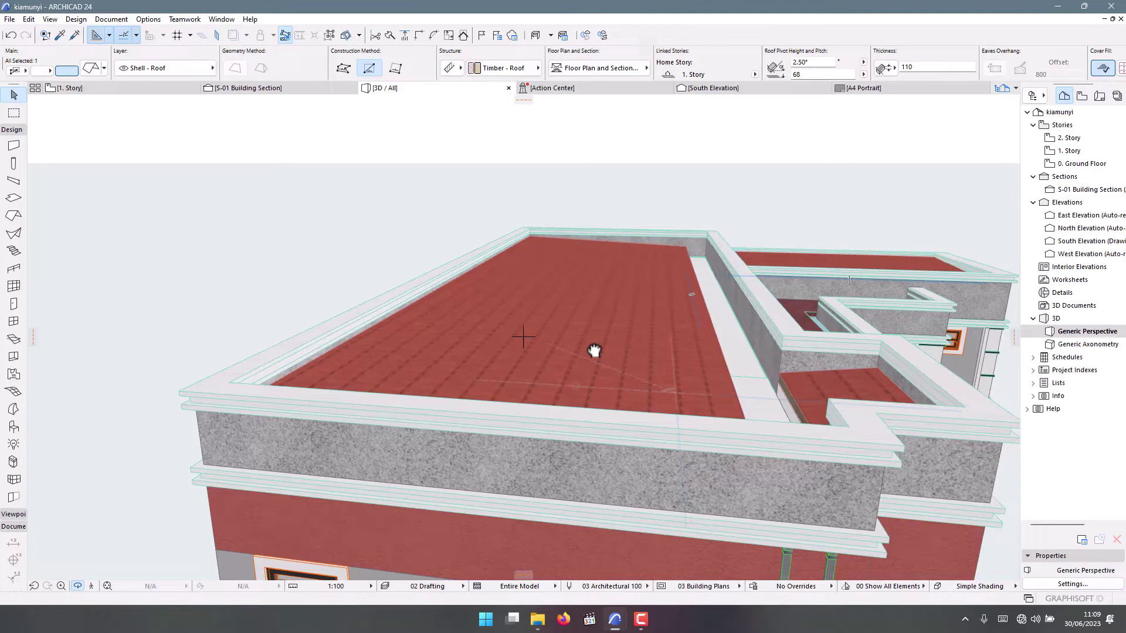
{"action": "middle_click_drag", "start_coordinate": [595, 351], "coordinate": [624, 296], "text": "shift"}
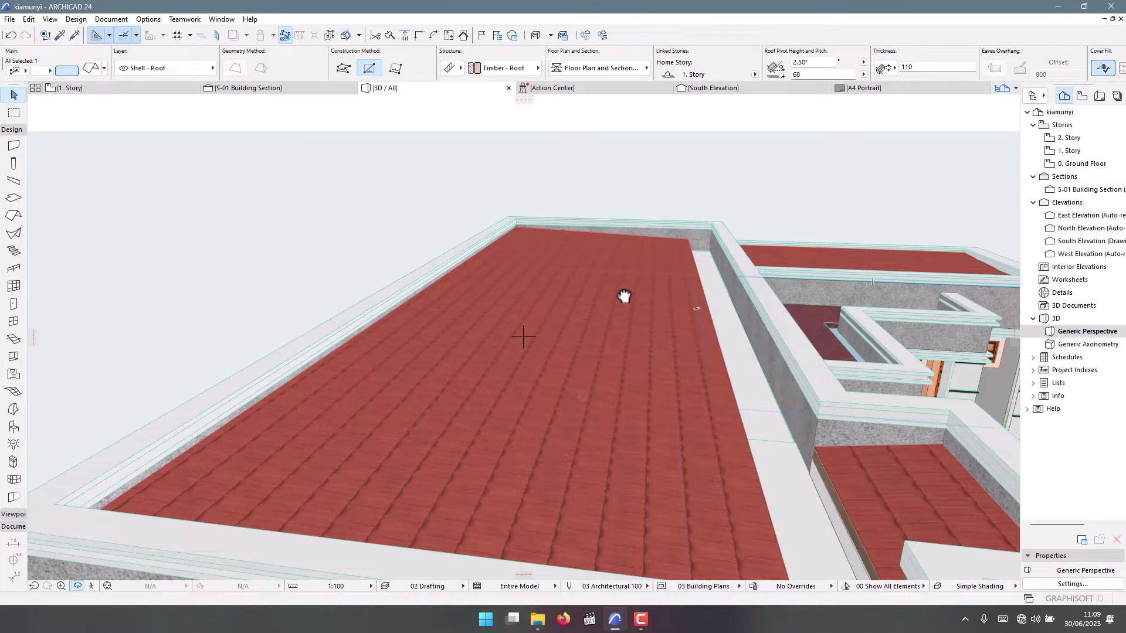
{"action": "scroll", "coordinate": [624, 296], "scroll_direction": "down", "scroll_amount": 4}
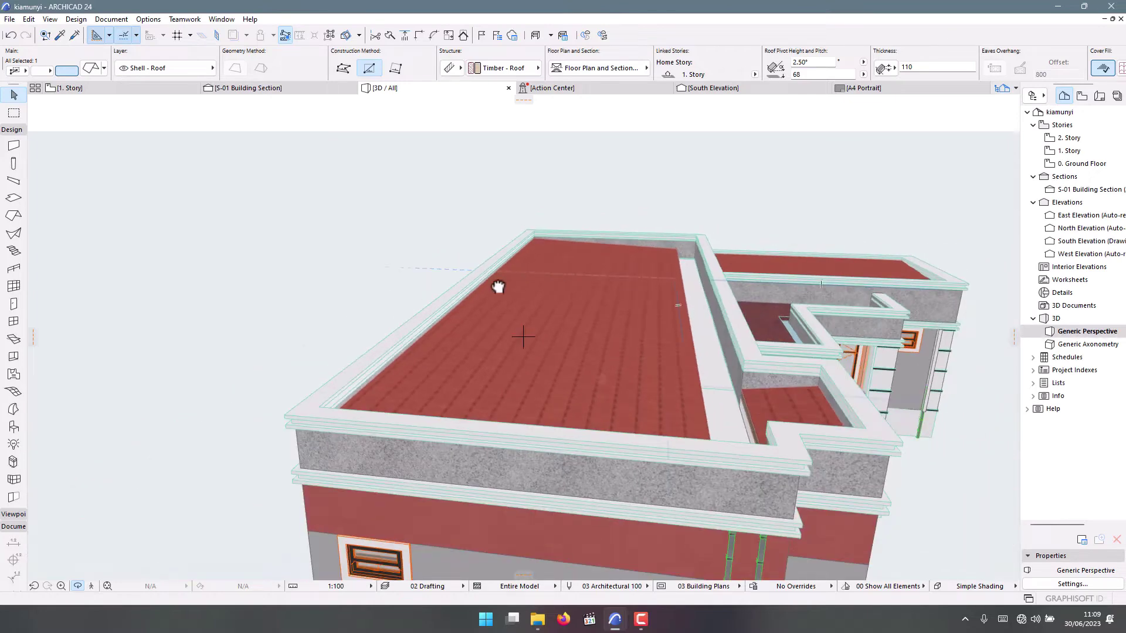
{"action": "scroll", "coordinate": [620, 244], "scroll_direction": "up", "scroll_amount": 4}
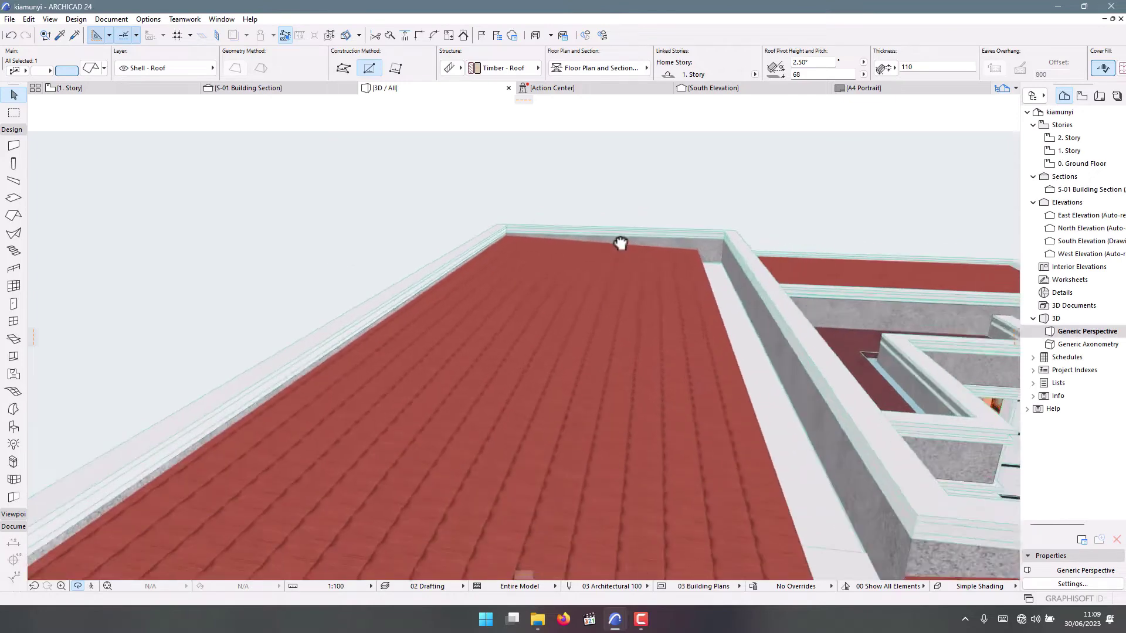
- Examine the sloping roof, the surrounding parapets and the flat strip along the roof's edge in the kiamunyi 3D view
{"action": "scroll", "coordinate": [620, 243], "scroll_direction": "down", "scroll_amount": 2}
{"action": "scroll", "coordinate": [628, 252], "scroll_direction": "up", "scroll_amount": 3}
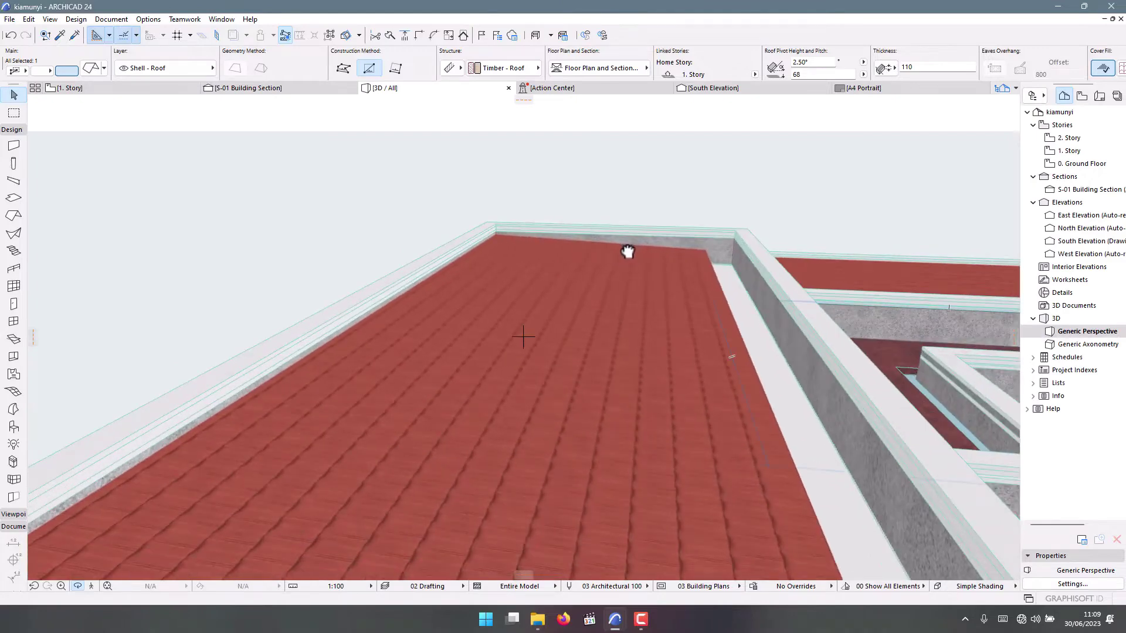
{"action": "scroll", "coordinate": [627, 251], "scroll_direction": "down", "scroll_amount": 4}
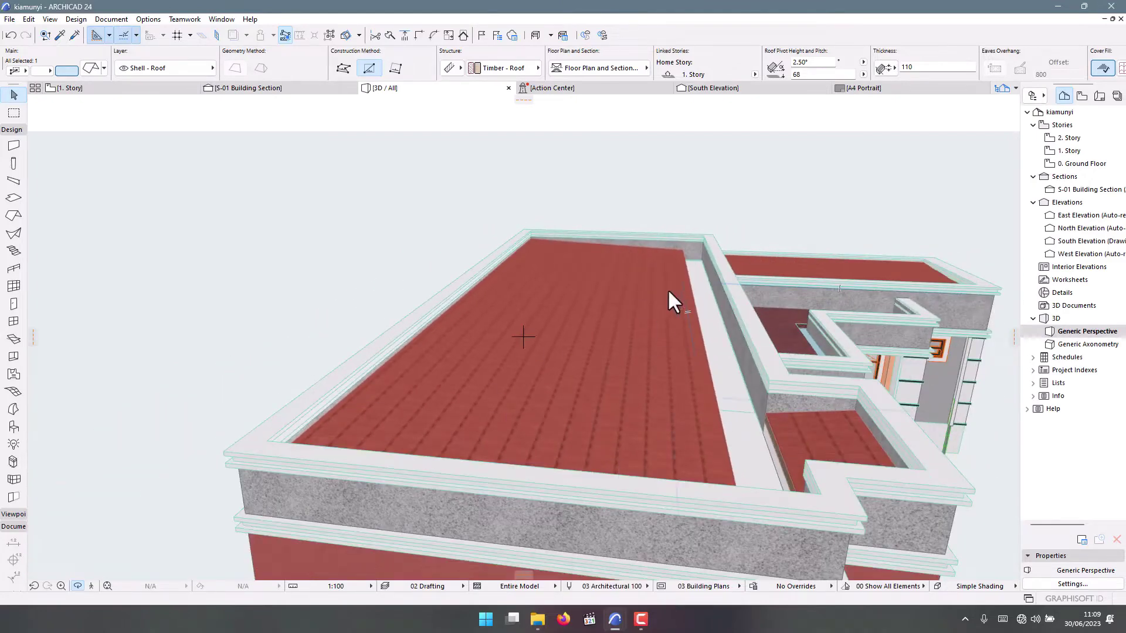
{"action": "scroll", "coordinate": [674, 302], "scroll_direction": "up", "scroll_amount": 4}
{"action": "scroll", "coordinate": [632, 305], "scroll_direction": "down", "scroll_amount": 1}
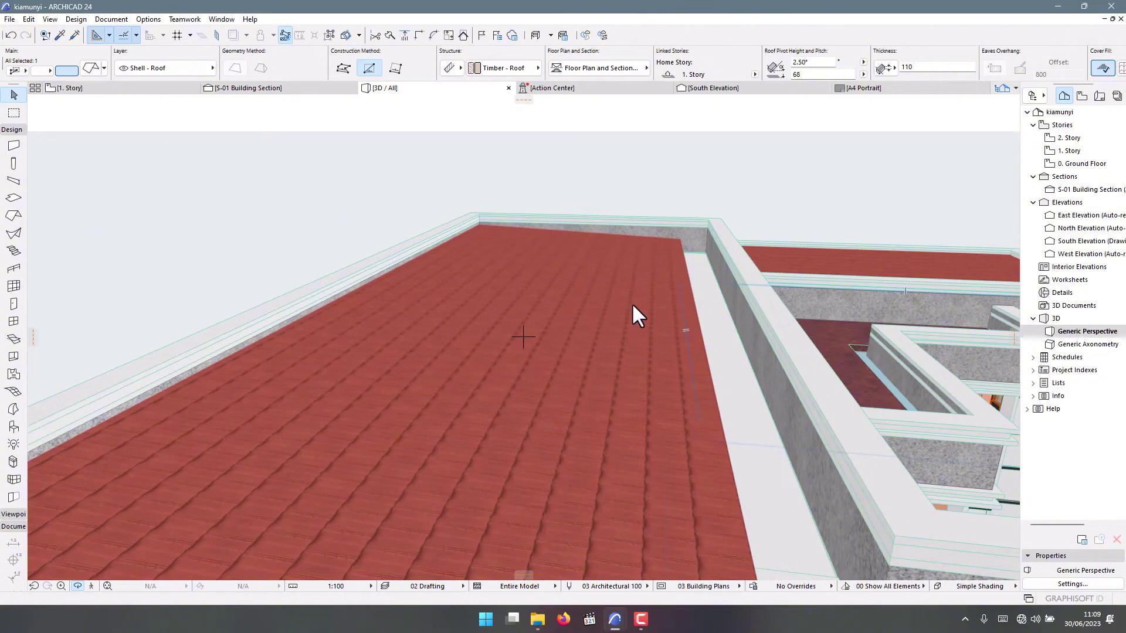
{"action": "scroll", "coordinate": [634, 306], "scroll_direction": "down", "scroll_amount": 1}
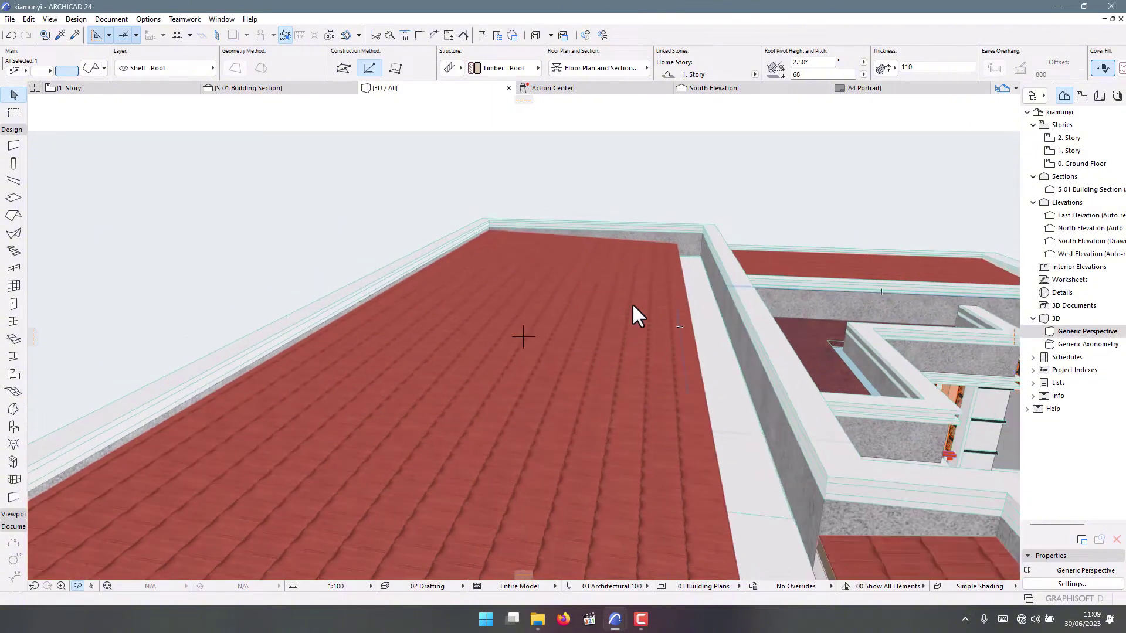
{"action": "scroll", "coordinate": [632, 303], "scroll_direction": "down", "scroll_amount": 2}
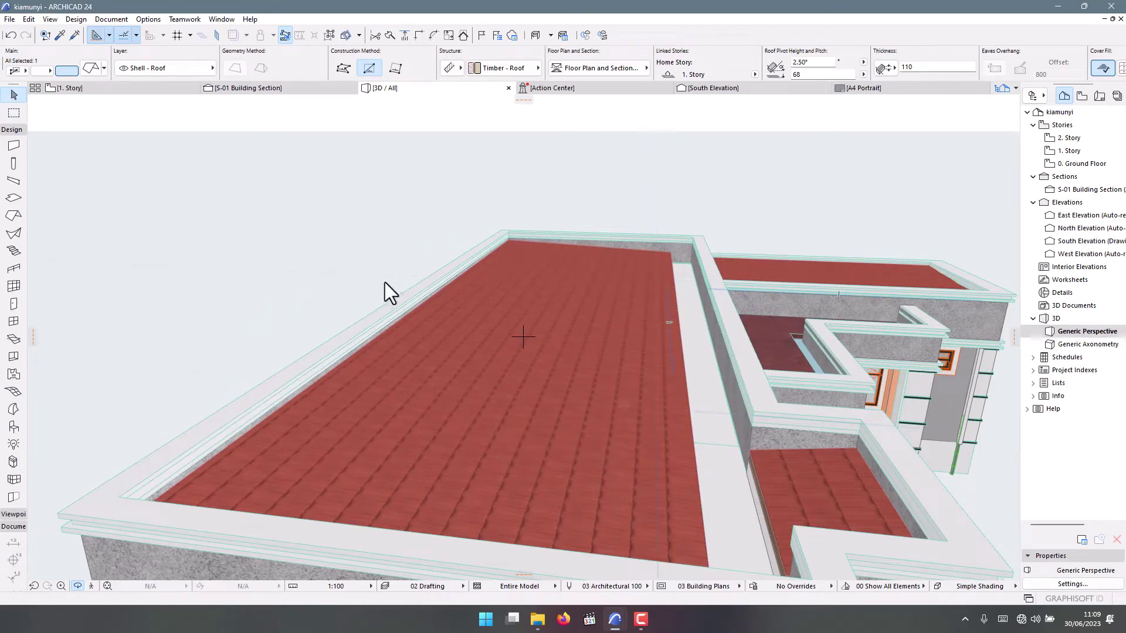
{"action": "scroll", "coordinate": [604, 428], "scroll_direction": "up", "scroll_amount": 2}
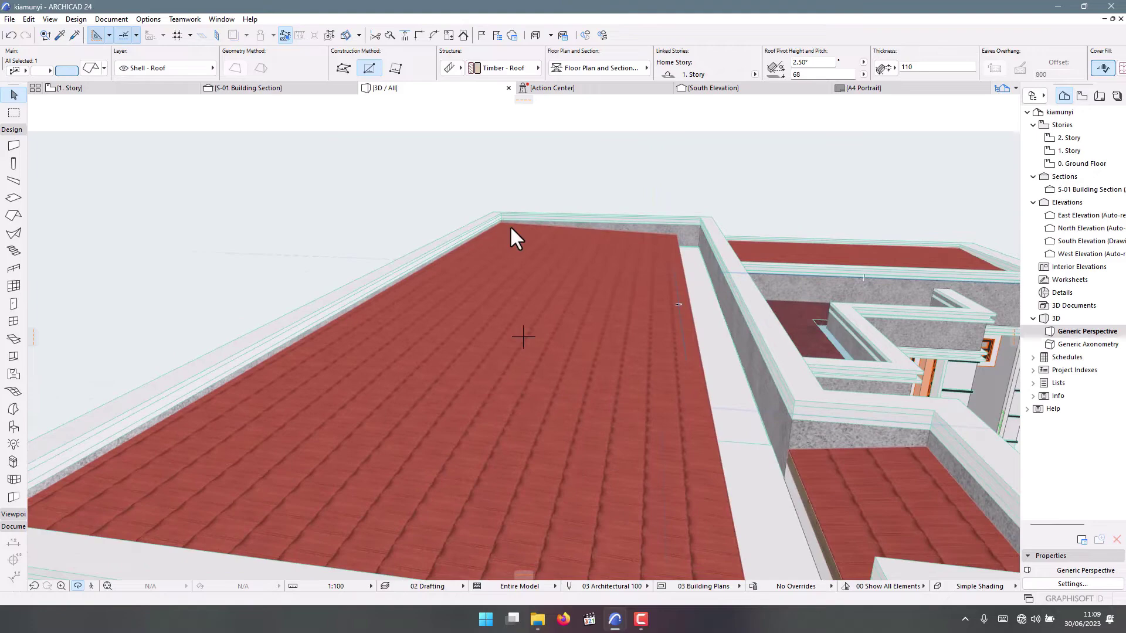
{"action": "scroll", "coordinate": [489, 287], "scroll_direction": "down", "scroll_amount": 3}
{"action": "scroll", "coordinate": [512, 398], "scroll_direction": "up", "scroll_amount": 2}
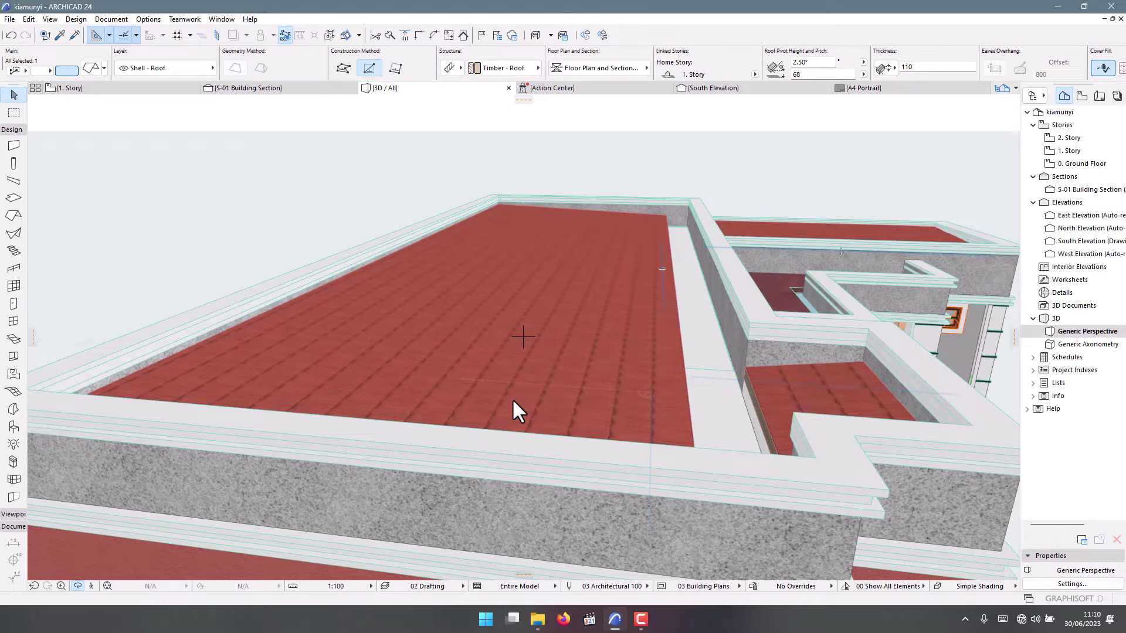
{"action": "scroll", "coordinate": [513, 402], "scroll_direction": "down", "scroll_amount": 2}
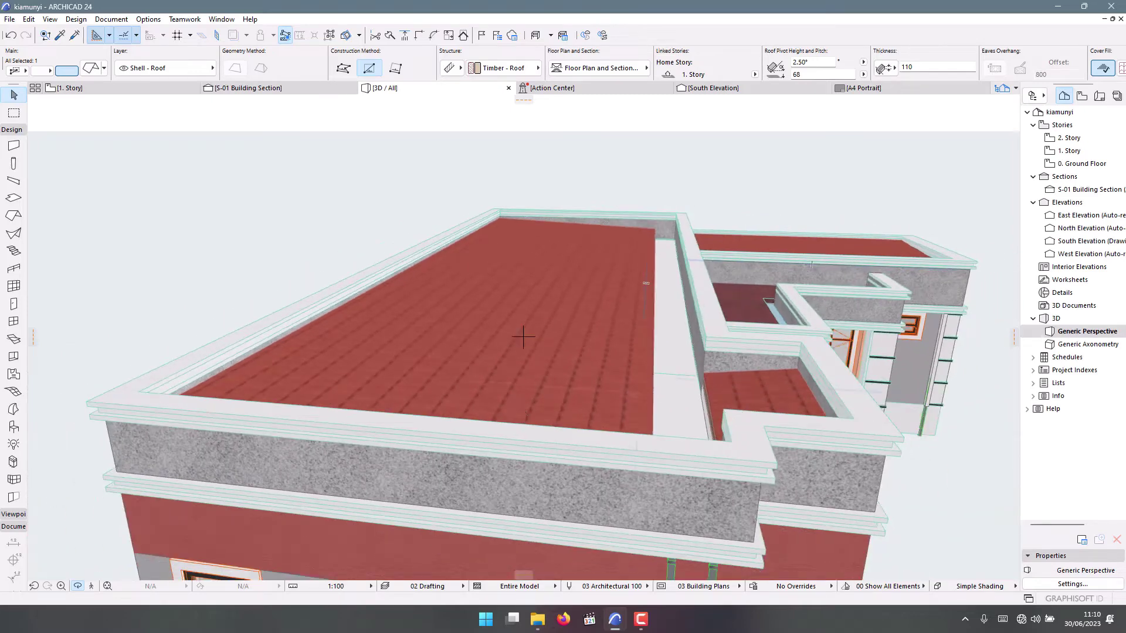
- Switch to the class project's 1. Story plan and set the Line tool's pen to 40
{"action": "mouse_move", "coordinate": [617, 621]}
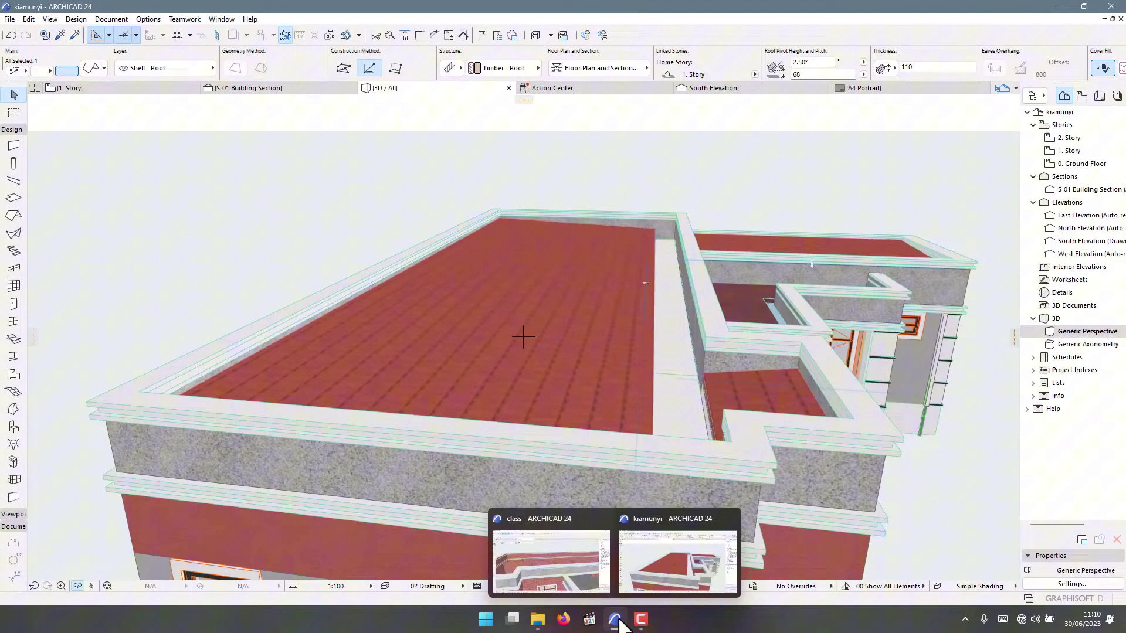
{"action": "left_click", "coordinate": [559, 567]}
{"action": "left_click", "coordinate": [104, 86]}
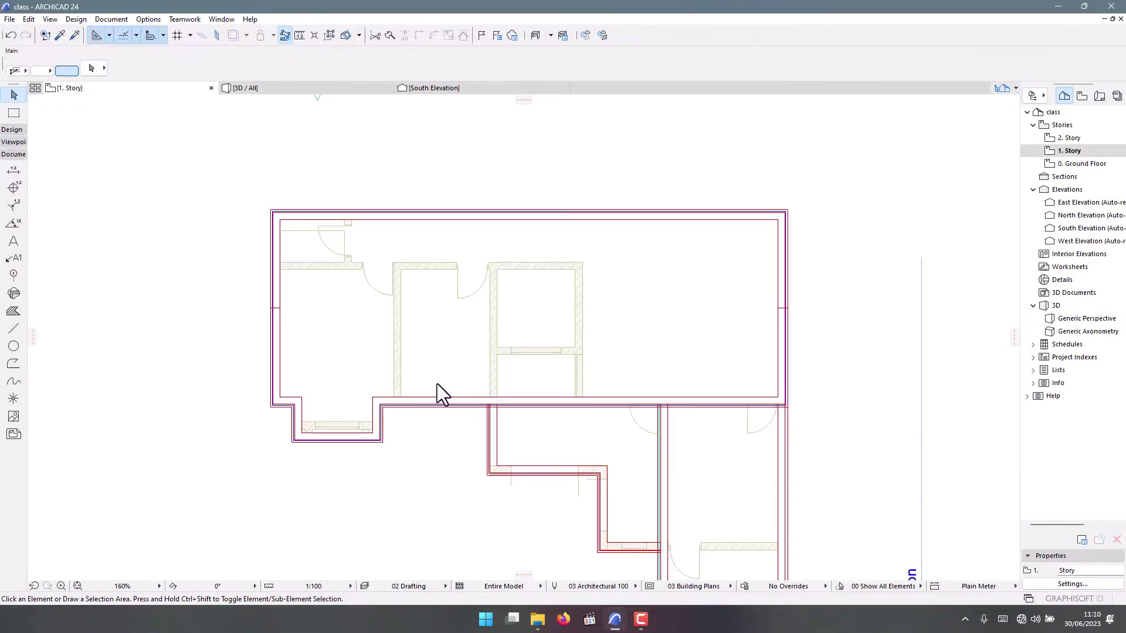
{"action": "scroll", "coordinate": [702, 420], "scroll_direction": "down", "scroll_amount": 2}
{"action": "scroll", "coordinate": [702, 420], "scroll_direction": "up", "scroll_amount": 1}
{"action": "left_click", "coordinate": [12, 327]}
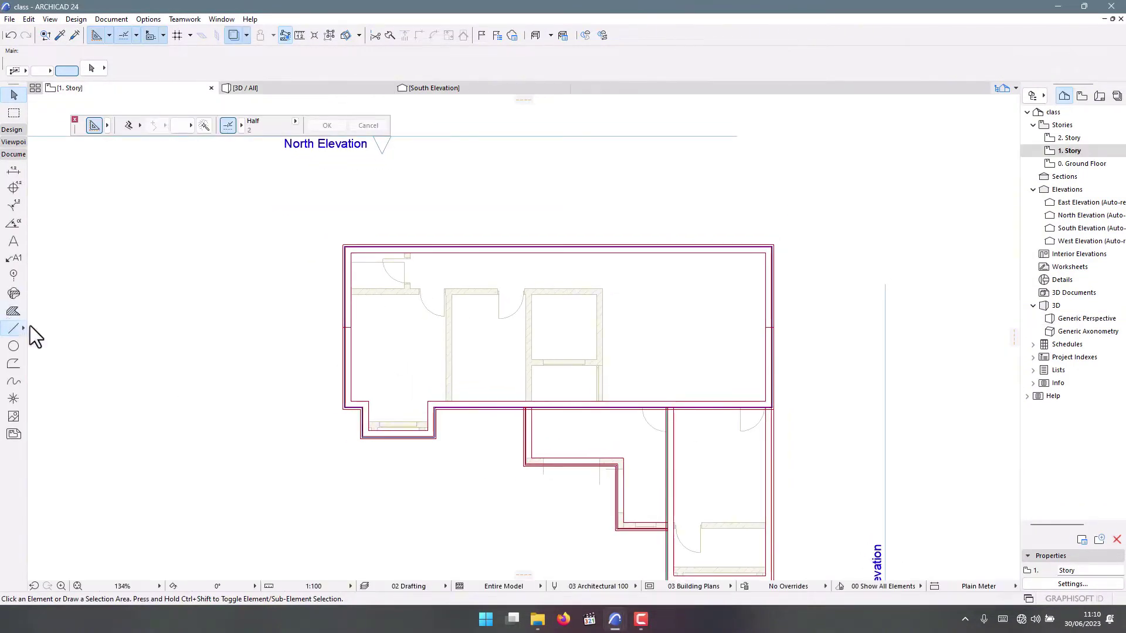
{"action": "scroll", "coordinate": [681, 463], "scroll_direction": "up", "scroll_amount": 4}
{"action": "scroll", "coordinate": [660, 465], "scroll_direction": "down", "scroll_amount": 2}
{"action": "scroll", "coordinate": [660, 466], "scroll_direction": "up", "scroll_amount": 7}
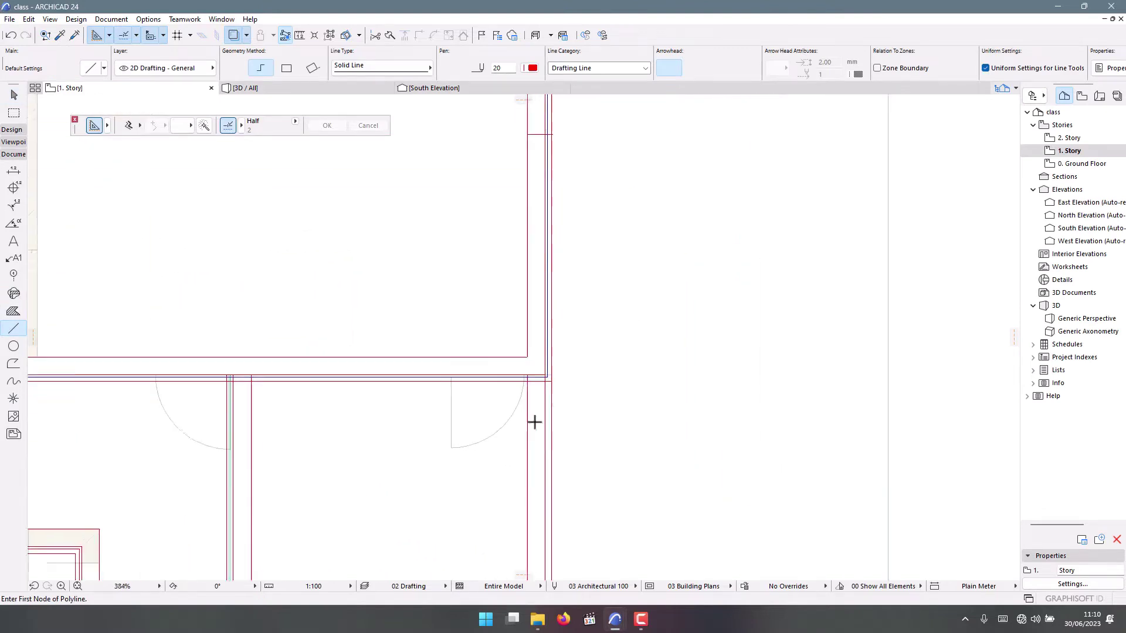
{"action": "scroll", "coordinate": [599, 360], "scroll_direction": "up", "scroll_amount": 4}
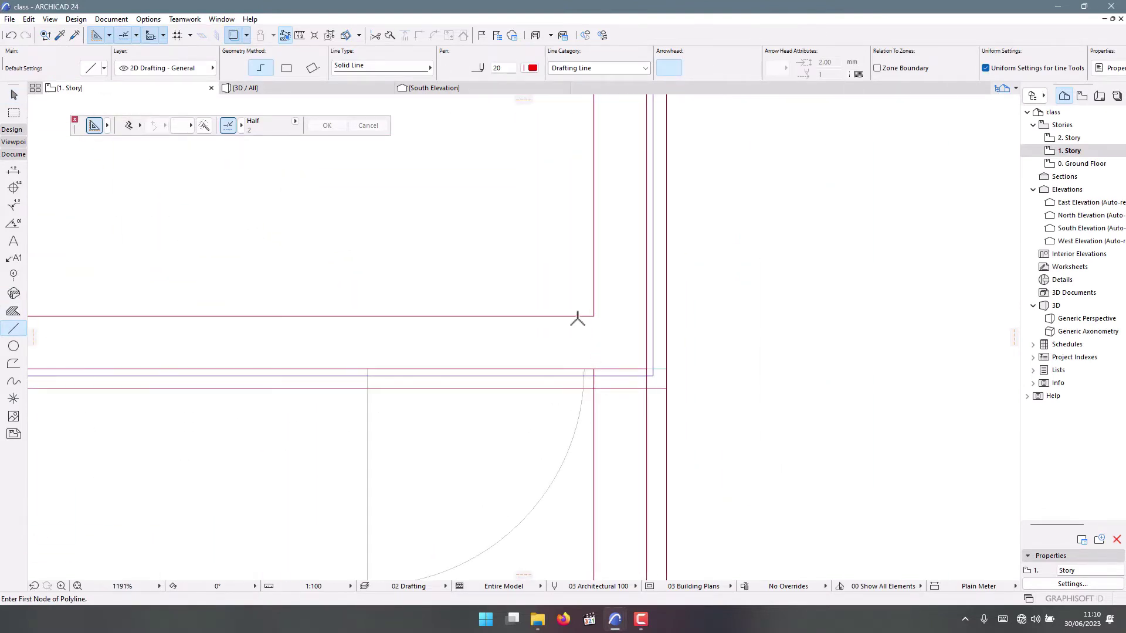
{"action": "left_click", "coordinate": [535, 68]}
{"action": "left_click", "coordinate": [746, 77]}
- Draw a polyline 550 mm north from the main block's inner south parapet edge near its southeast corner, continuing west to the inner west parapet edge
{"action": "left_click", "coordinate": [550, 316]}
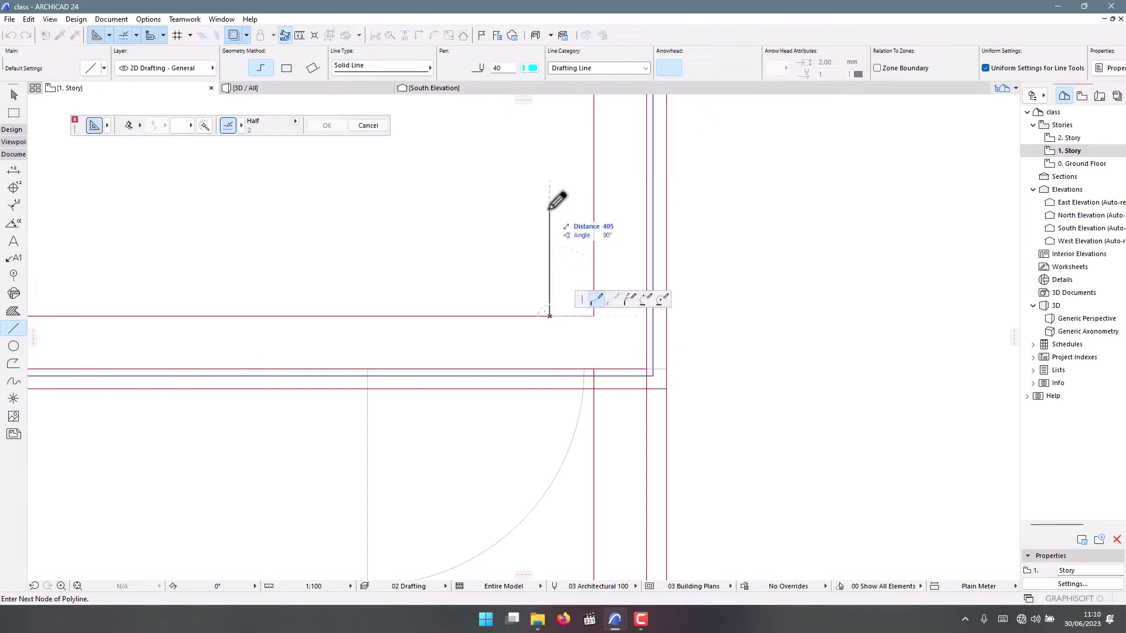
{"action": "type", "text": "550"}
{"action": "key", "text": "Return"}
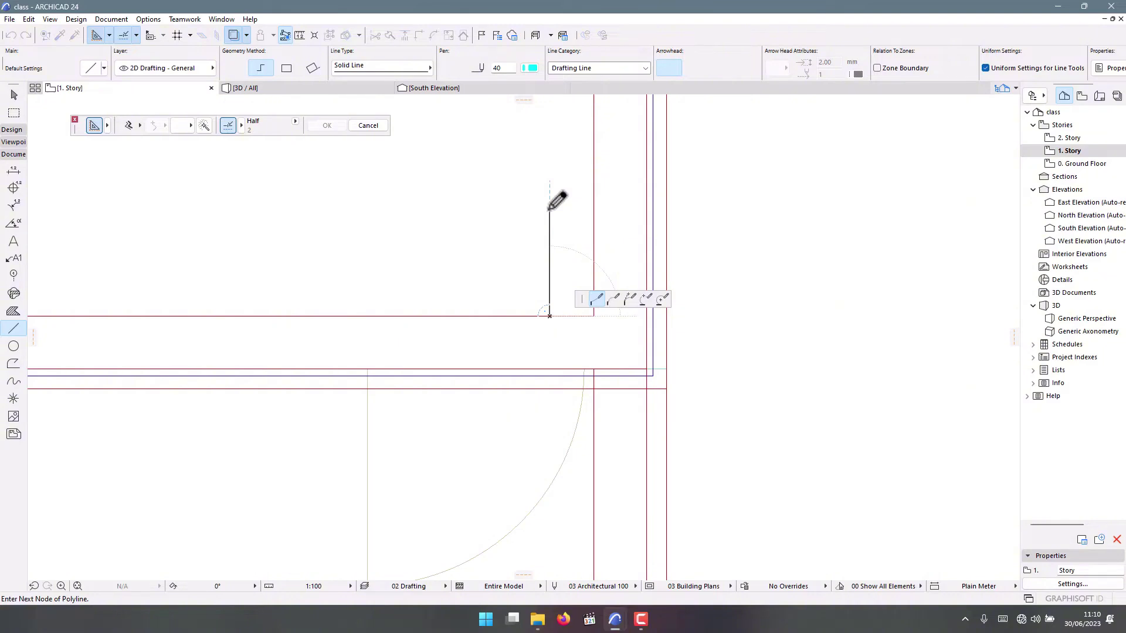
{"action": "scroll", "coordinate": [920, 357], "scroll_direction": "down", "scroll_amount": 5}
{"action": "scroll", "coordinate": [328, 337], "scroll_direction": "up", "scroll_amount": 3}
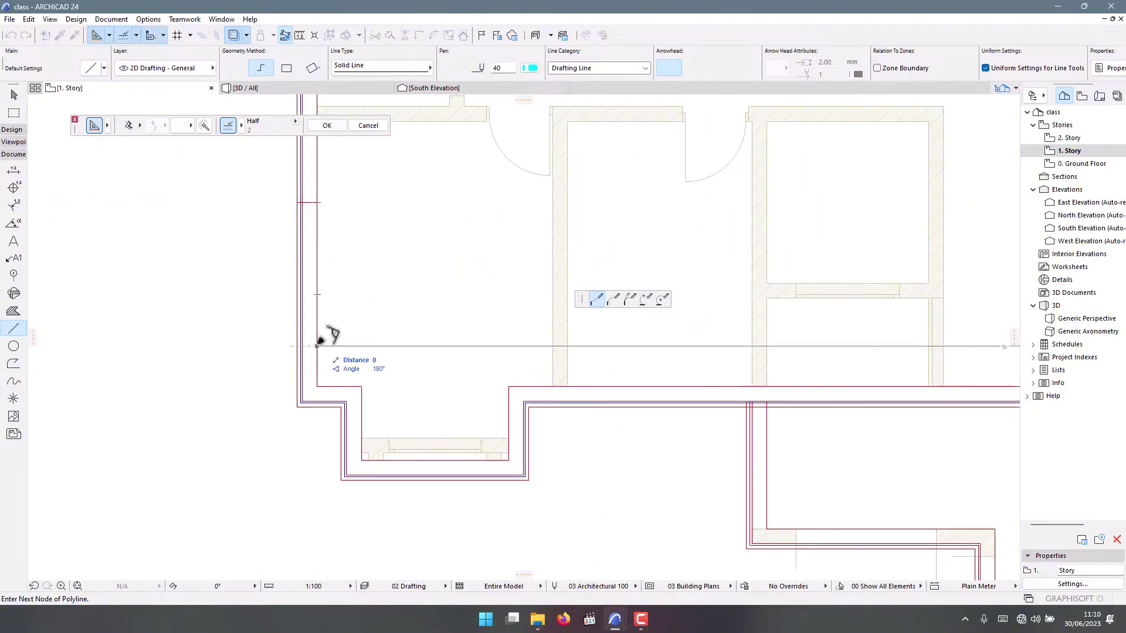
{"action": "double_click", "coordinate": [321, 342]}
{"action": "scroll", "coordinate": [261, 357], "scroll_direction": "down", "scroll_amount": 5}
{"action": "scroll", "coordinate": [695, 358], "scroll_direction": "up", "scroll_amount": 6}
{"action": "scroll", "coordinate": [725, 374], "scroll_direction": "up", "scroll_amount": 1}
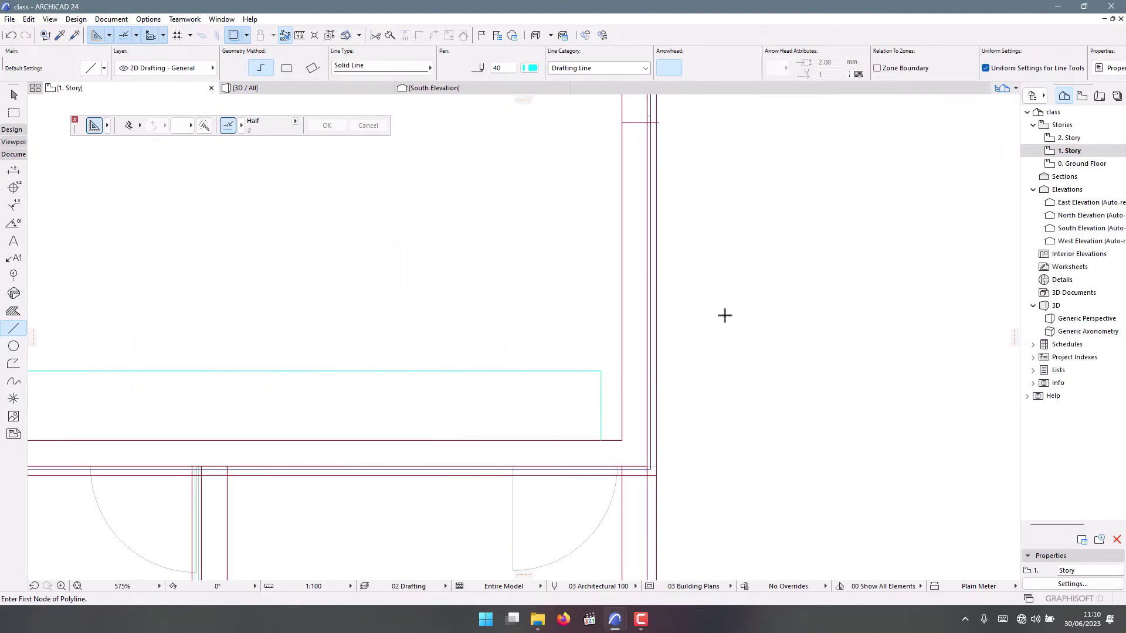
{"action": "scroll", "coordinate": [729, 313], "scroll_direction": "down", "scroll_amount": 3}
{"action": "key", "text": "Escape"}
{"action": "scroll", "coordinate": [679, 329], "scroll_direction": "down", "scroll_amount": 2}
{"action": "scroll", "coordinate": [566, 375], "scroll_direction": "up", "scroll_amount": 1}
{"action": "scroll", "coordinate": [680, 347], "scroll_direction": "down", "scroll_amount": 3}
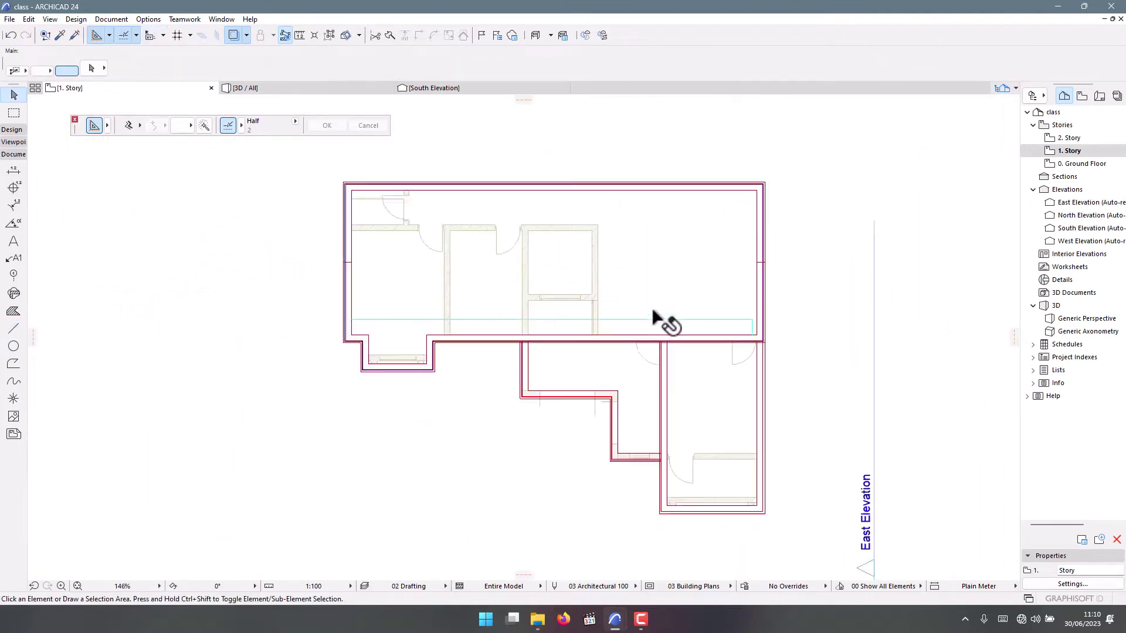
- Create a rectangular slab filling the strip between the polyline's west end and the inner south parapet edge near the southeast corner
{"action": "left_click", "coordinate": [12, 130]}
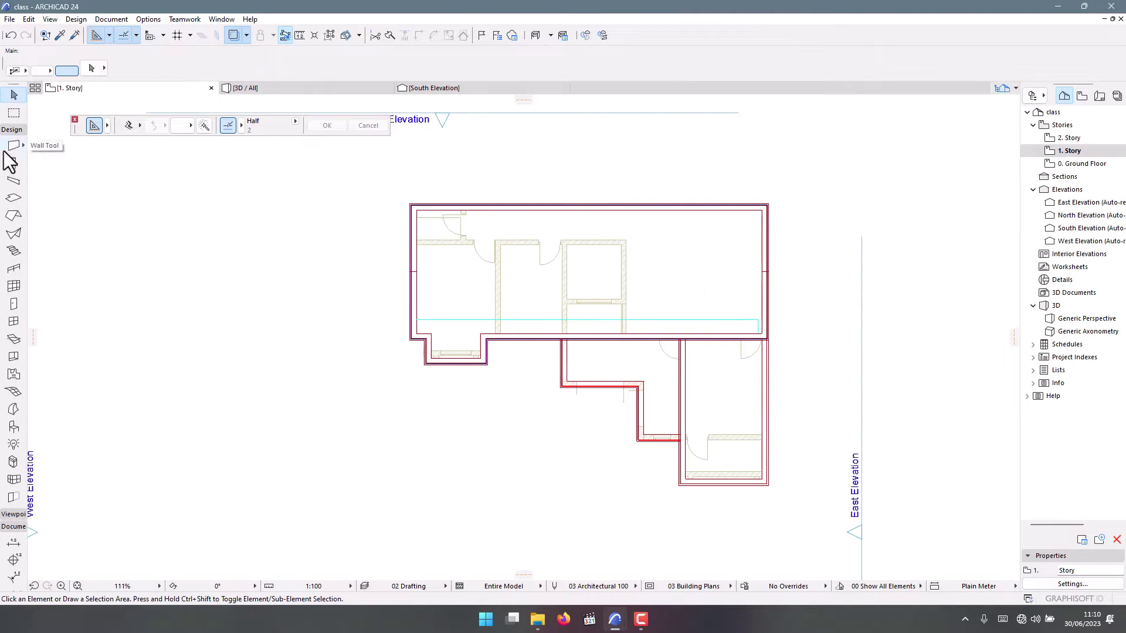
{"action": "left_click", "coordinate": [14, 163]}
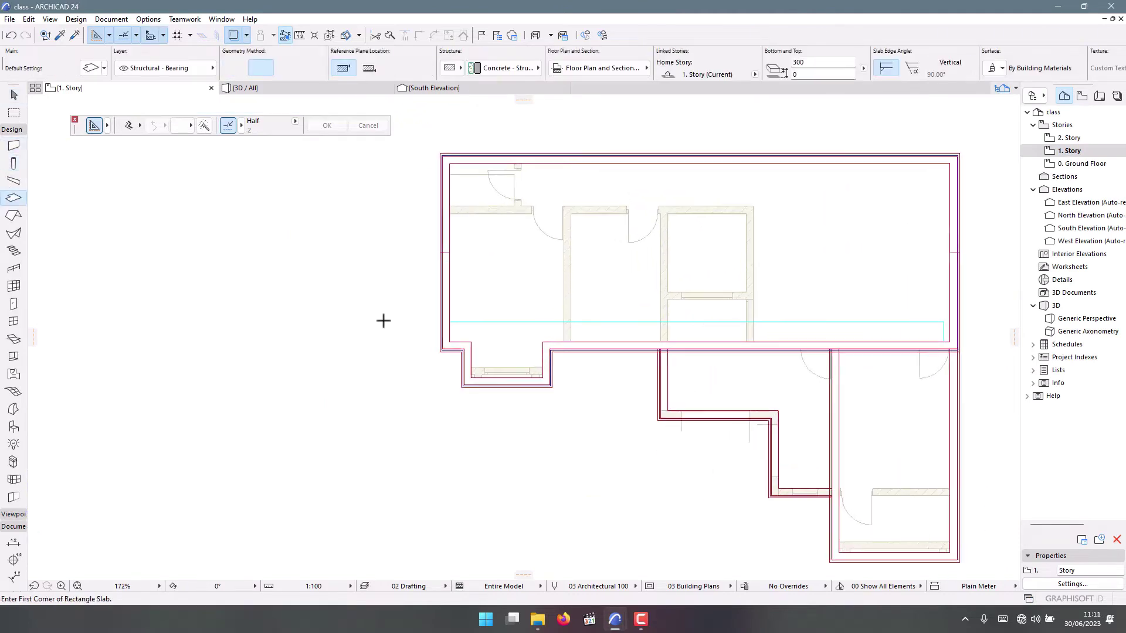
{"action": "scroll", "coordinate": [387, 322], "scroll_direction": "up", "scroll_amount": 8}
{"action": "left_click", "coordinate": [520, 299]}
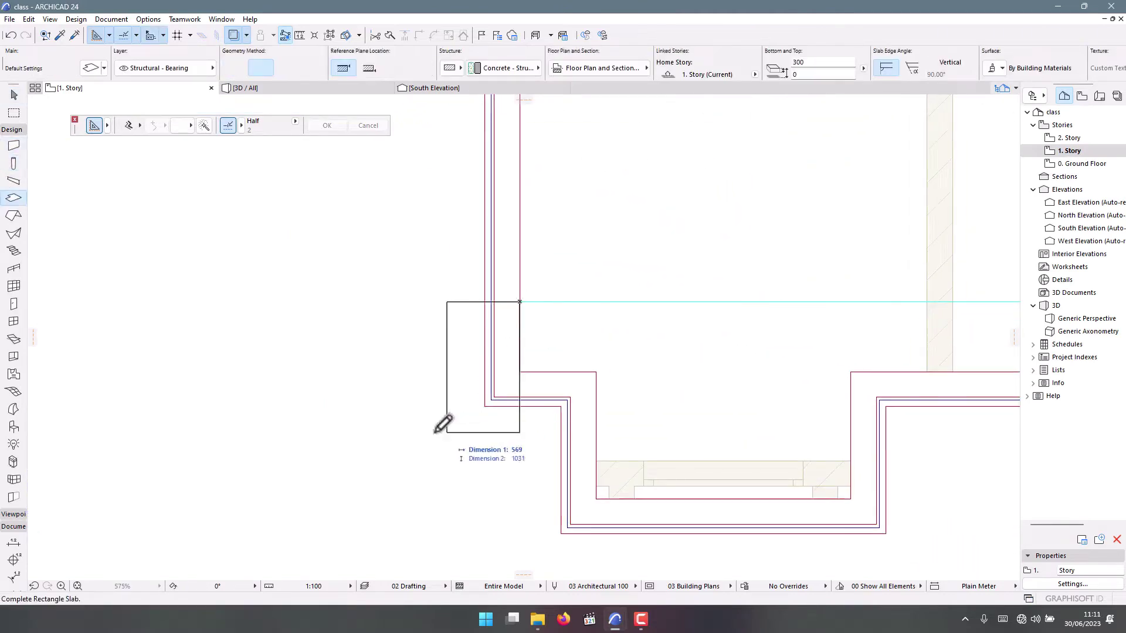
{"action": "scroll", "coordinate": [548, 382], "scroll_direction": "down", "scroll_amount": 8}
{"action": "scroll", "coordinate": [510, 382], "scroll_direction": "up", "scroll_amount": 10}
{"action": "scroll", "coordinate": [504, 384], "scroll_direction": "up", "scroll_amount": 3}
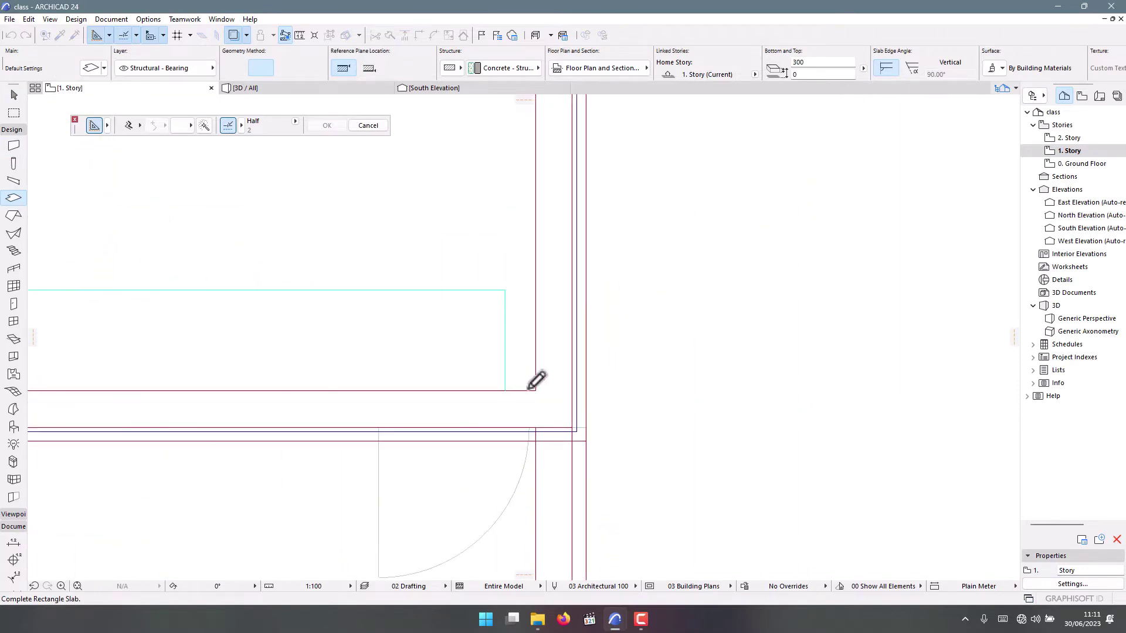
{"action": "left_click", "coordinate": [517, 388]}
{"action": "scroll", "coordinate": [711, 370], "scroll_direction": "down", "scroll_amount": 9}
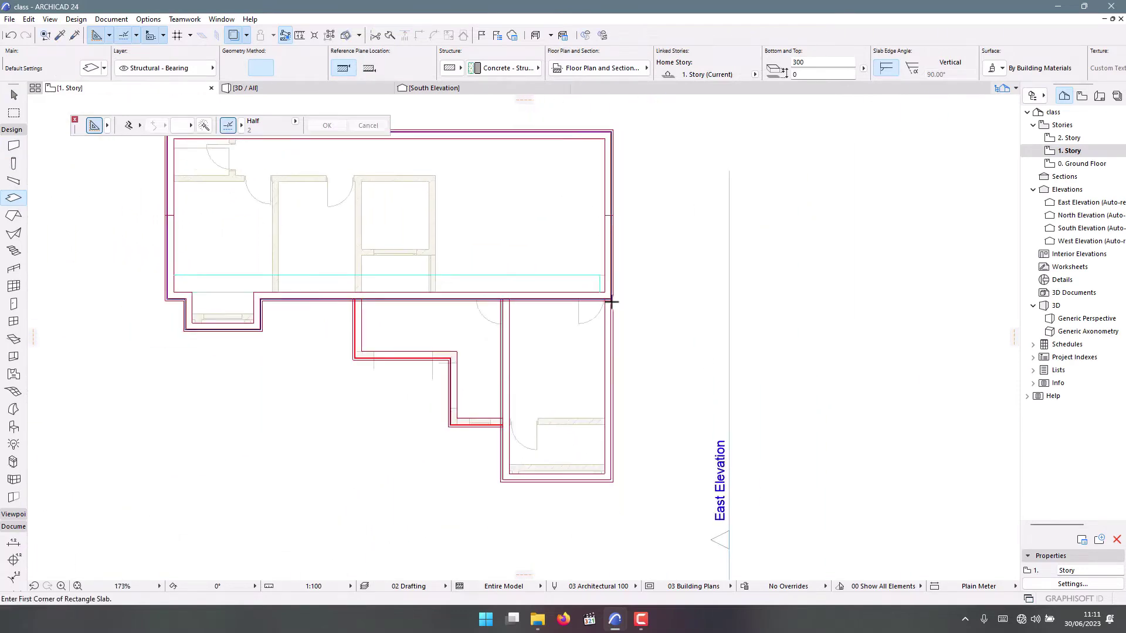
- In the 3D view, set the new strip slab's thickness to 125 and its offset from the home story to 125
{"action": "left_click", "coordinate": [278, 89]}
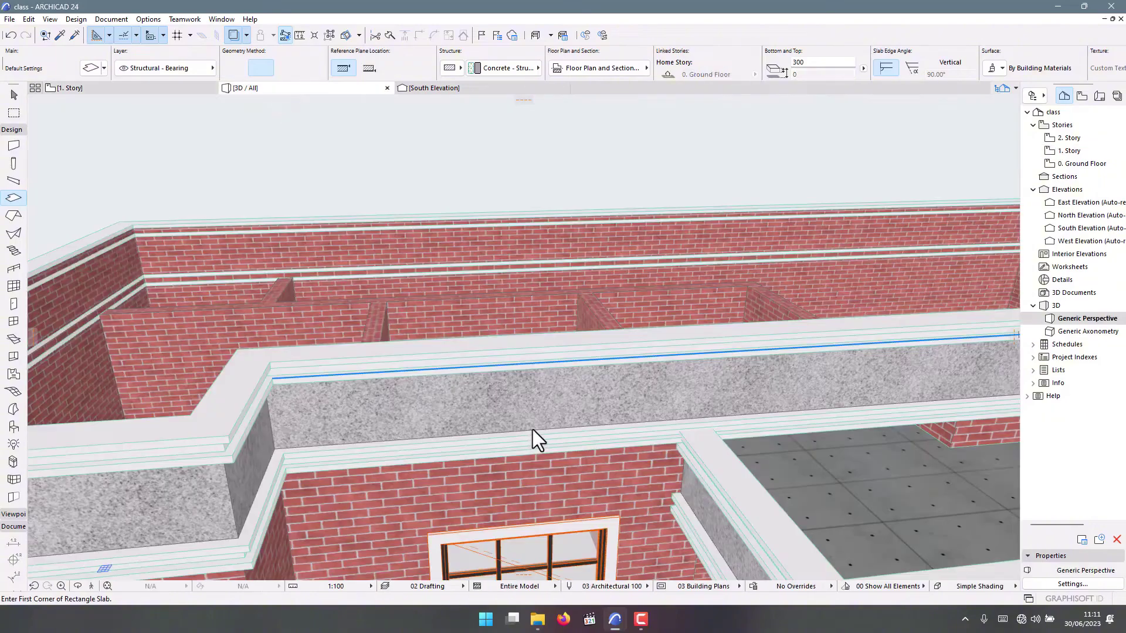
{"action": "middle_click_drag", "start_coordinate": [357, 414], "coordinate": [741, 342], "text": "shift"}
{"action": "scroll", "coordinate": [703, 349], "scroll_direction": "up", "scroll_amount": 2}
{"action": "scroll", "coordinate": [558, 306], "scroll_direction": "up", "scroll_amount": 1}
{"action": "middle_click_drag", "start_coordinate": [573, 319], "coordinate": [521, 295]}
{"action": "key", "text": "Escape"}
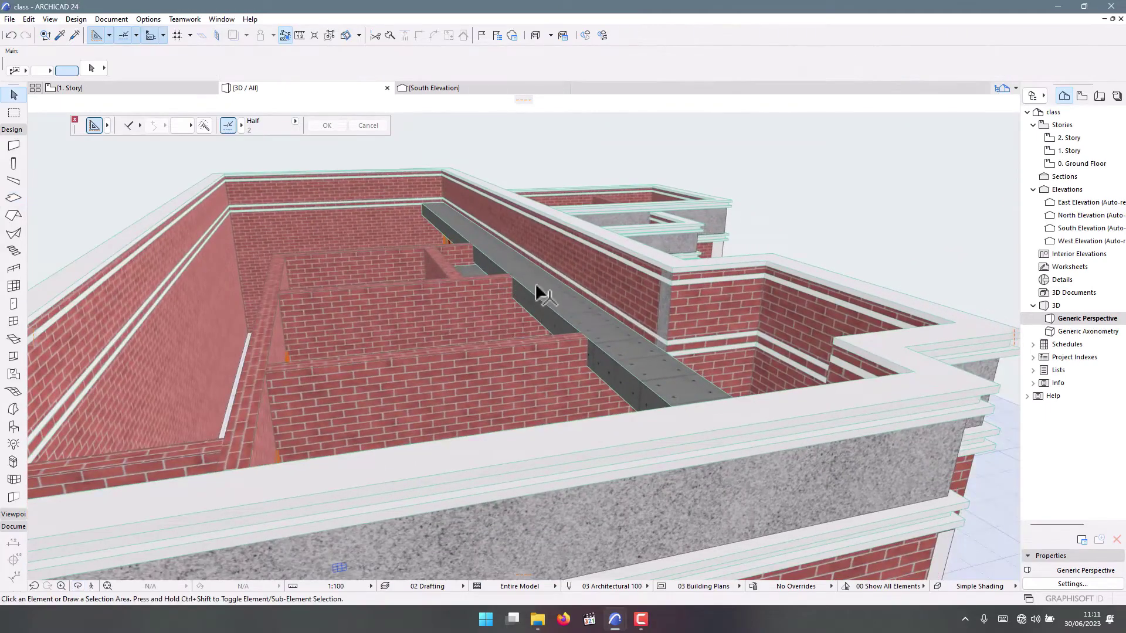
{"action": "scroll", "coordinate": [523, 287], "scroll_direction": "up", "scroll_amount": 1}
{"action": "left_click", "coordinate": [545, 304]}
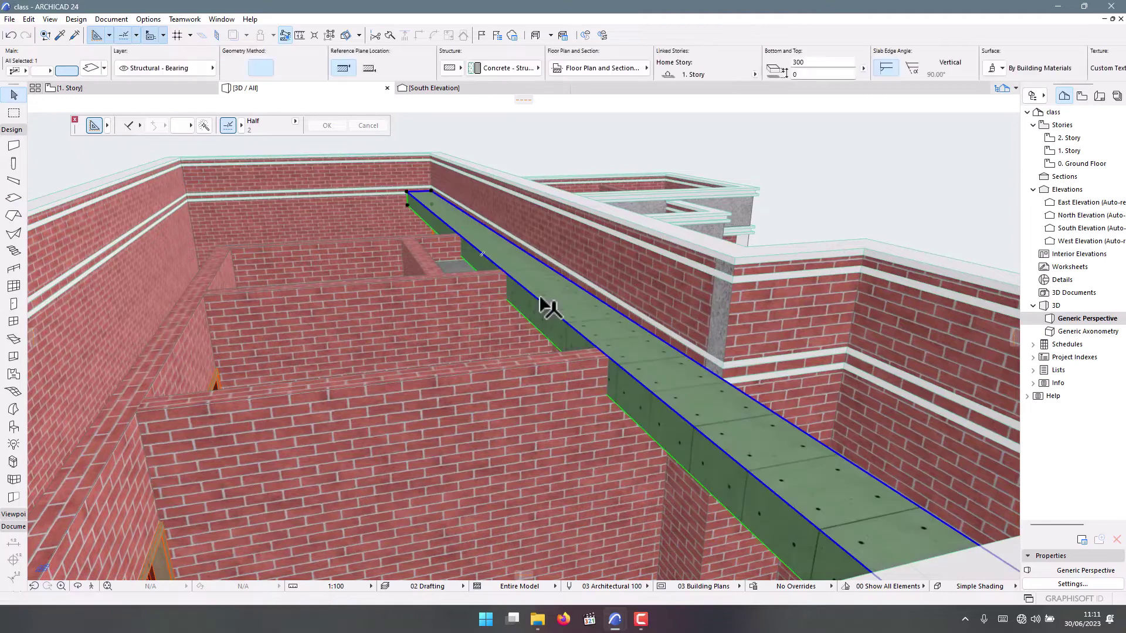
{"action": "double_click", "coordinate": [544, 304]}
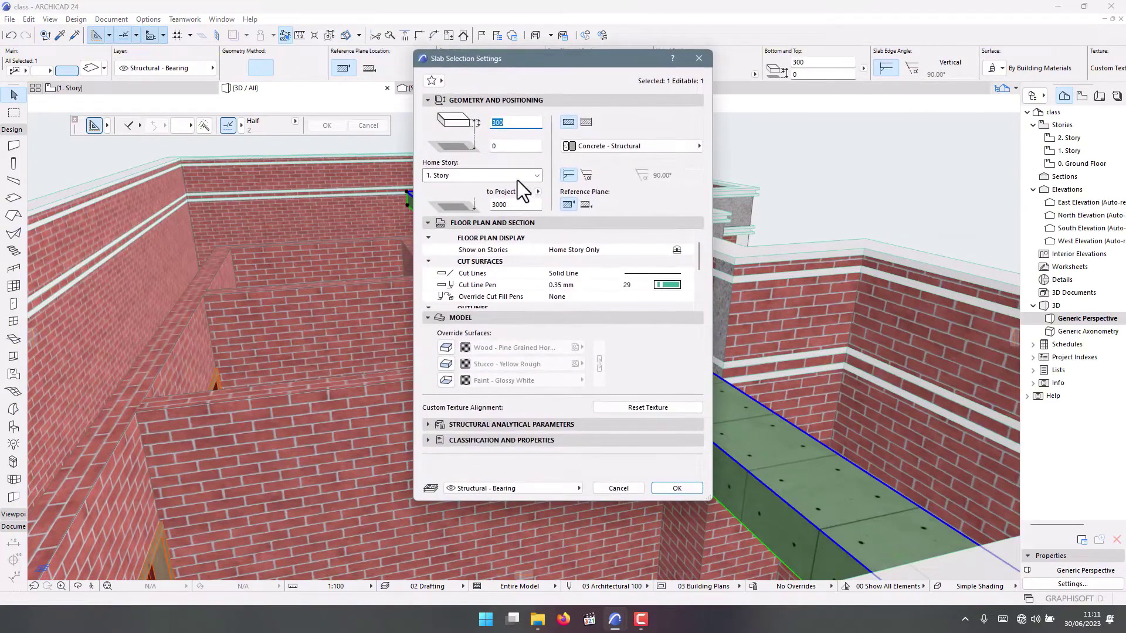
{"action": "double_click", "coordinate": [482, 147]}
{"action": "double_click", "coordinate": [501, 122]}
{"action": "type", "text": "125"}
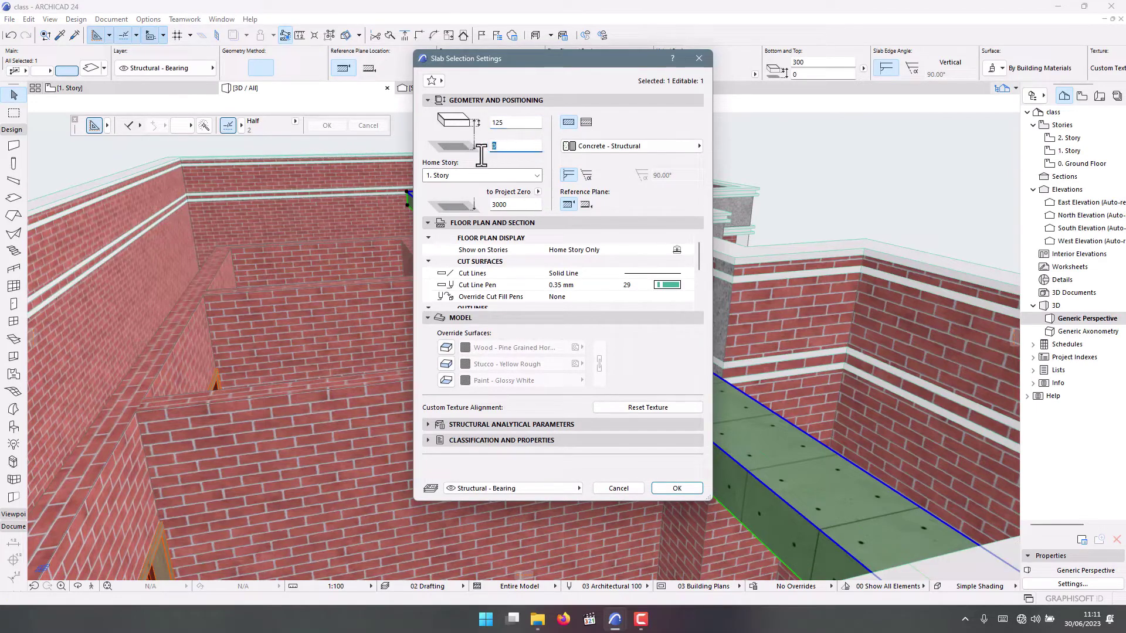
{"action": "type", "text": "125"}
{"action": "left_click", "coordinate": [663, 486]}
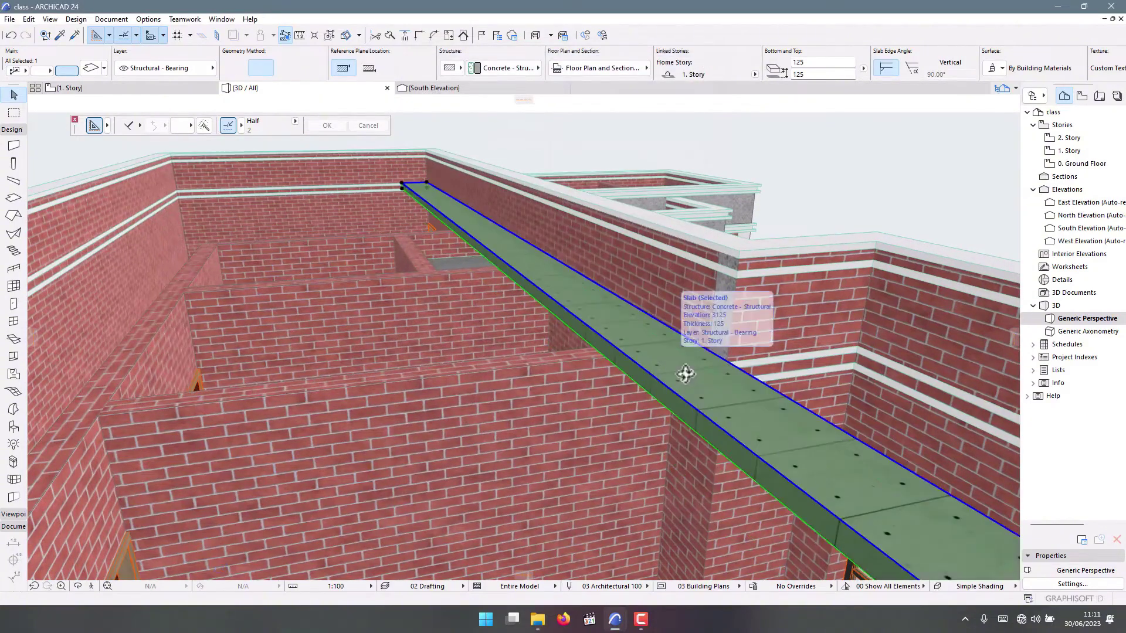
- Override the top, edge and bottom surfaces of the gutter strip slab with linked Concrete - 02
{"action": "middle_click_drag", "start_coordinate": [685, 374], "coordinate": [382, 285], "text": "shift"}
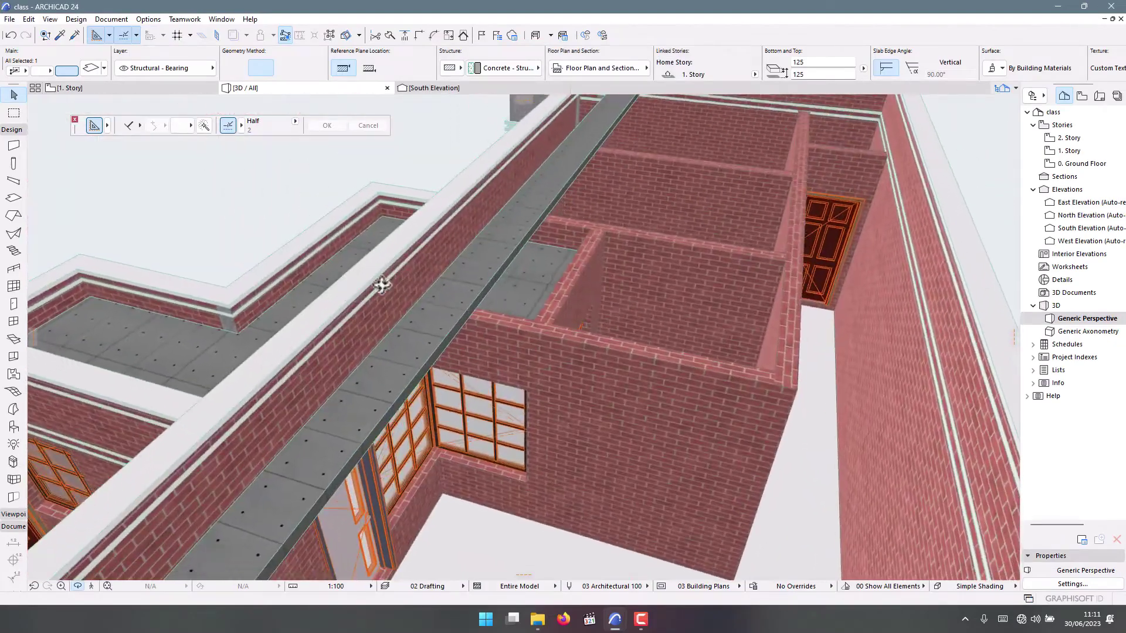
{"action": "left_click", "coordinate": [372, 385]}
{"action": "double_click", "coordinate": [382, 392]}
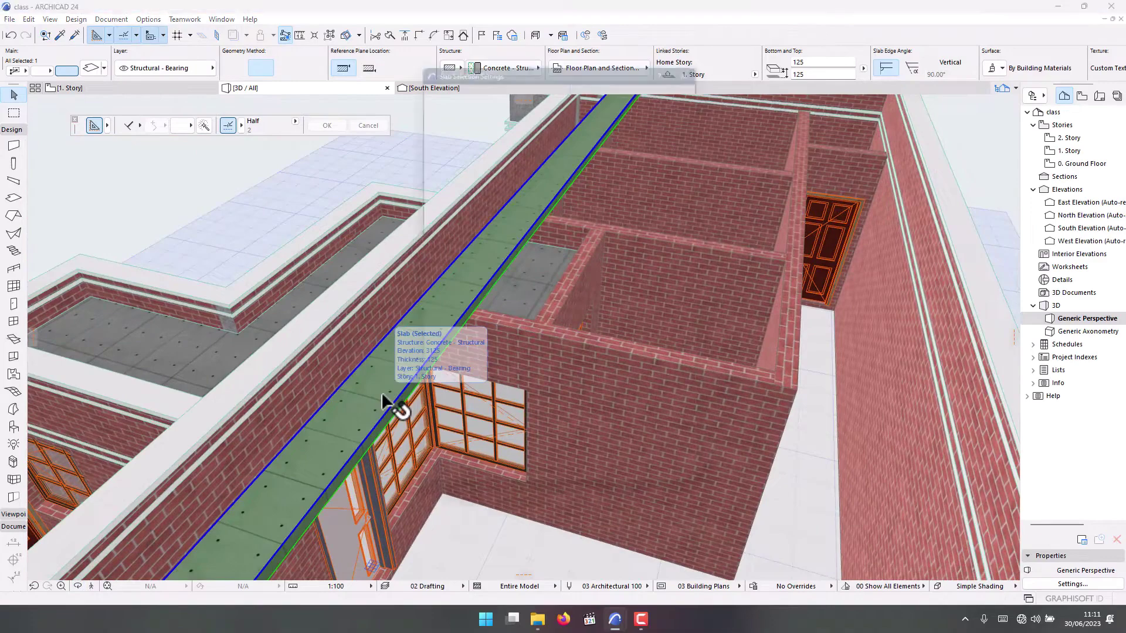
{"action": "left_click", "coordinate": [447, 348]}
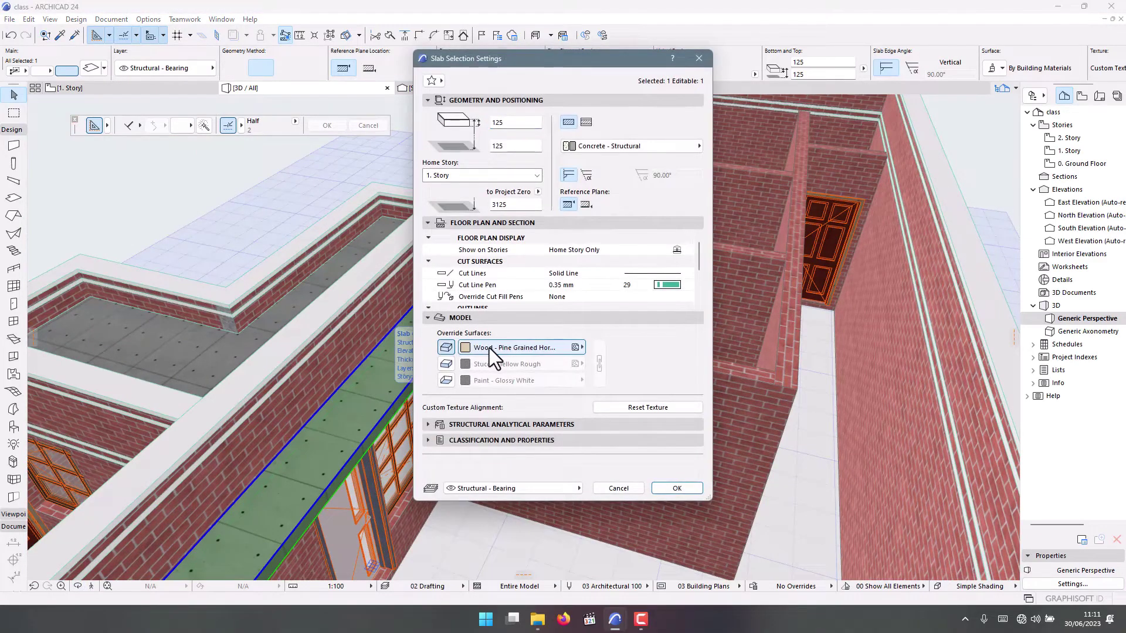
{"action": "left_click", "coordinate": [489, 348]}
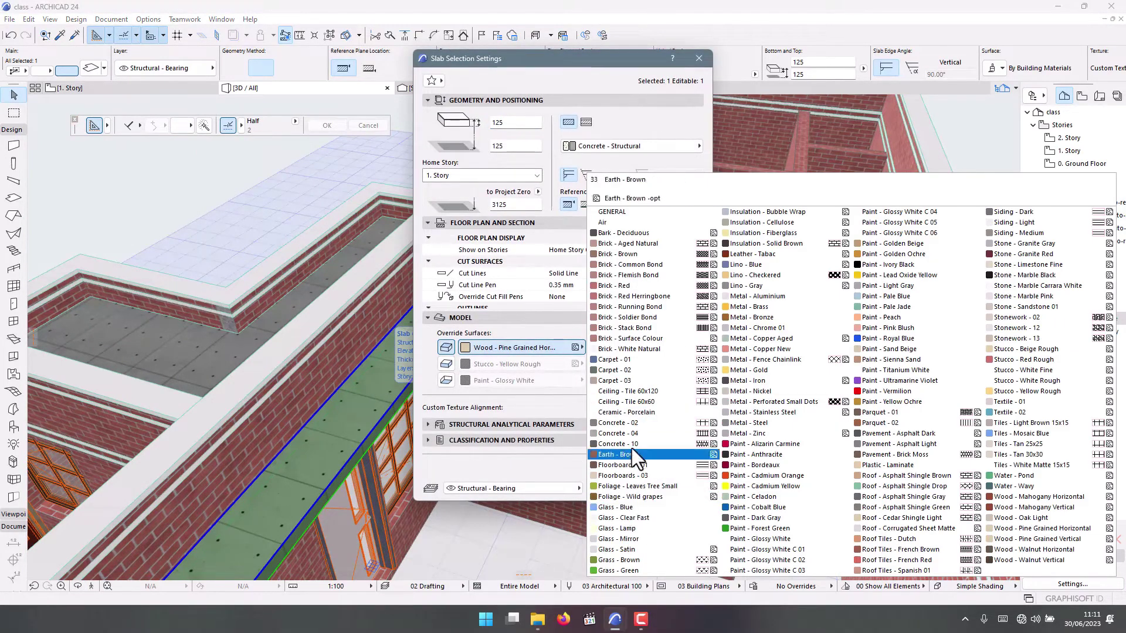
{"action": "left_click", "coordinate": [628, 423]}
{"action": "left_click", "coordinate": [446, 364]}
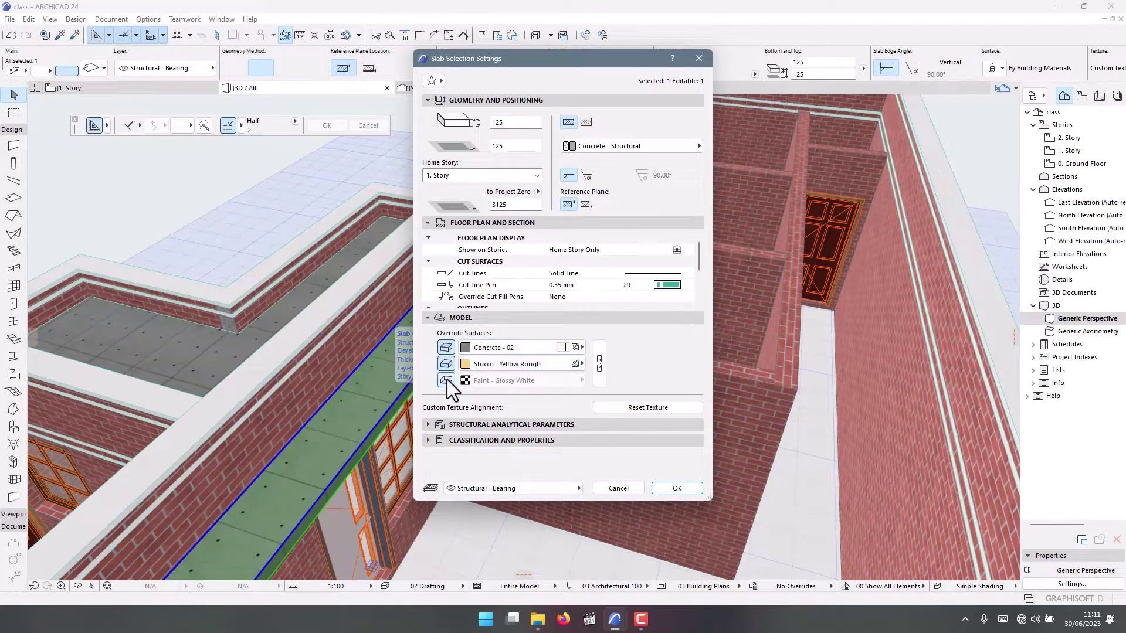
{"action": "left_click", "coordinate": [447, 381]}
{"action": "left_click", "coordinate": [599, 364]}
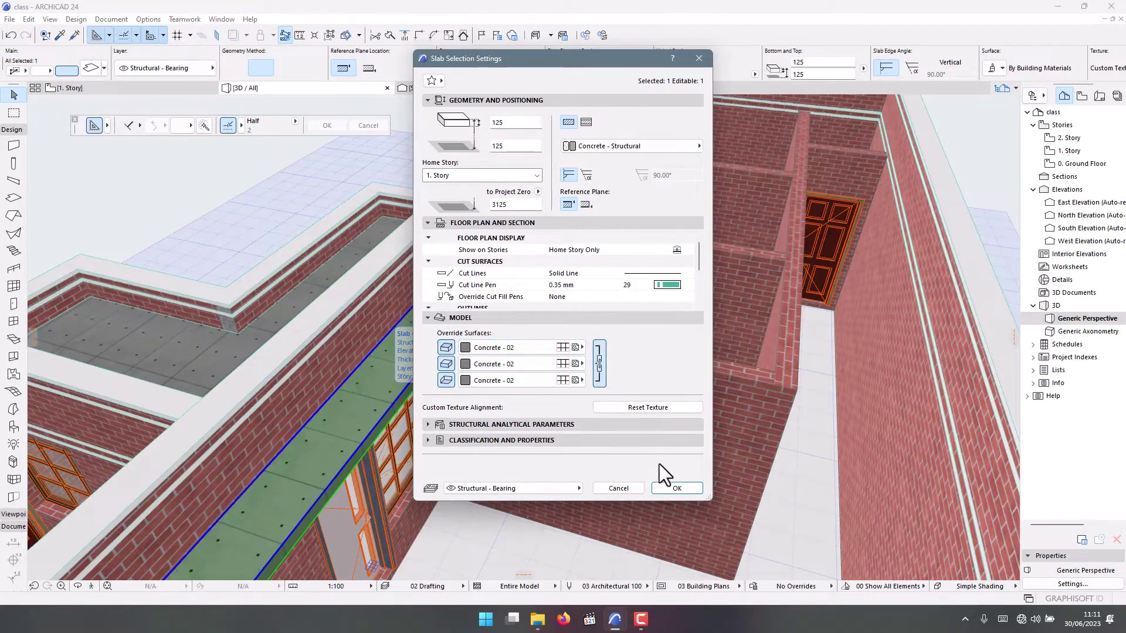
{"action": "left_click", "coordinate": [676, 488]}
- On the 1. Story plan, draw a 14000 mm wall along the strip slab's north edge between the inner west and east parapet faces
{"action": "middle_click_drag", "start_coordinate": [569, 395], "coordinate": [179, 138], "text": "shift"}
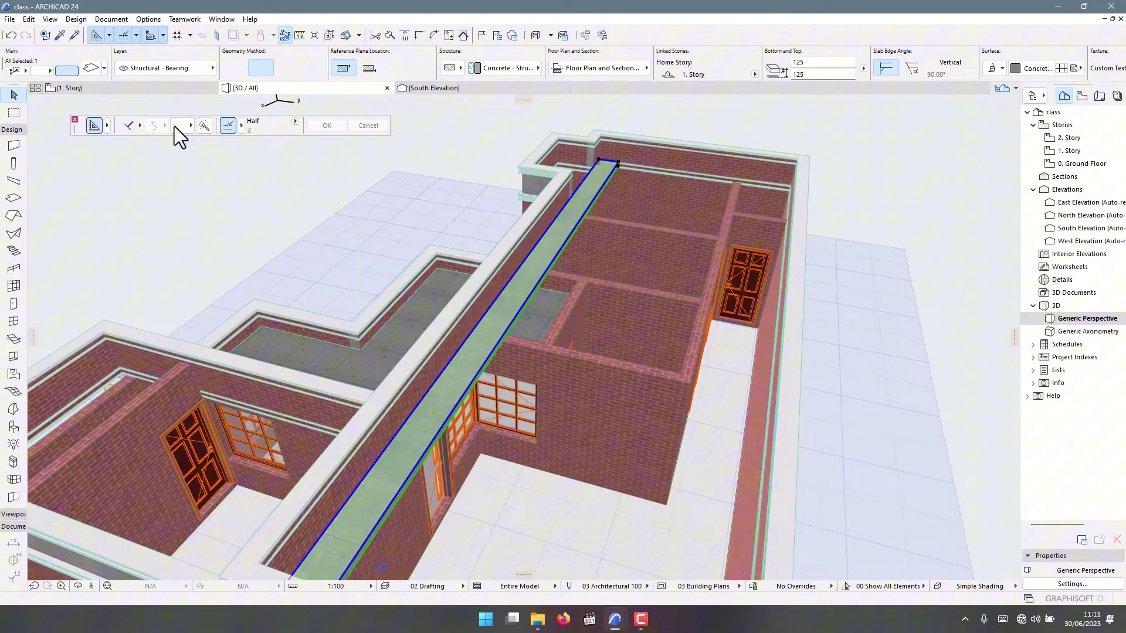
{"action": "left_click", "coordinate": [135, 91]}
{"action": "scroll", "coordinate": [94, 258], "scroll_direction": "up", "scroll_amount": 2}
{"action": "scroll", "coordinate": [94, 257], "scroll_direction": "up", "scroll_amount": 2}
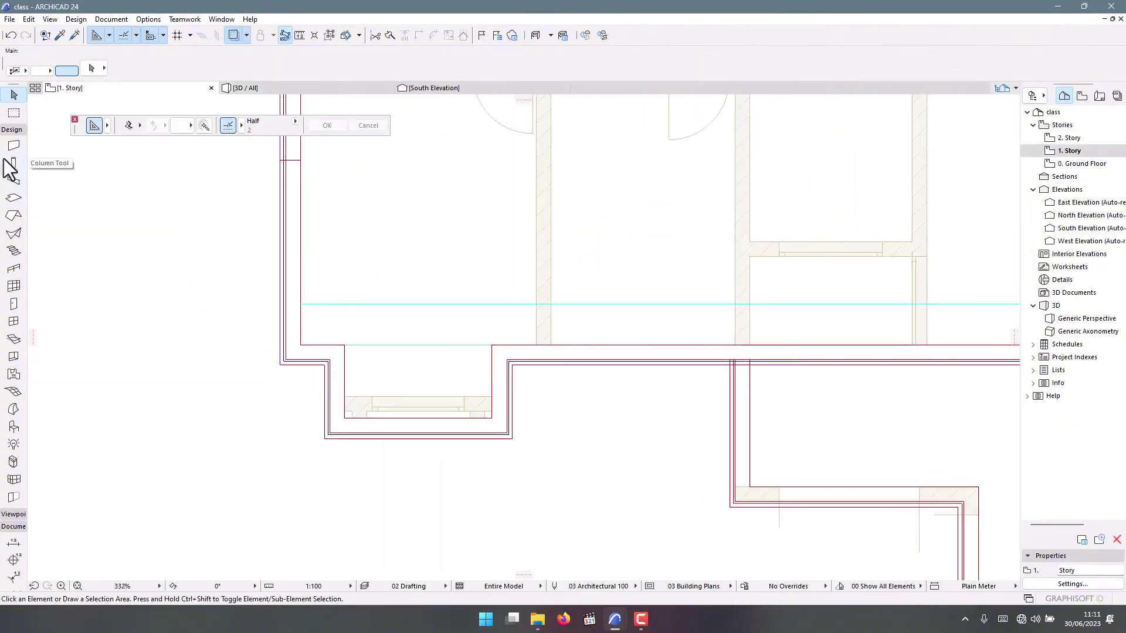
{"action": "left_click", "coordinate": [13, 147]}
{"action": "scroll", "coordinate": [317, 287], "scroll_direction": "up", "scroll_amount": 3}
{"action": "scroll", "coordinate": [247, 324], "scroll_direction": "up", "scroll_amount": 2}
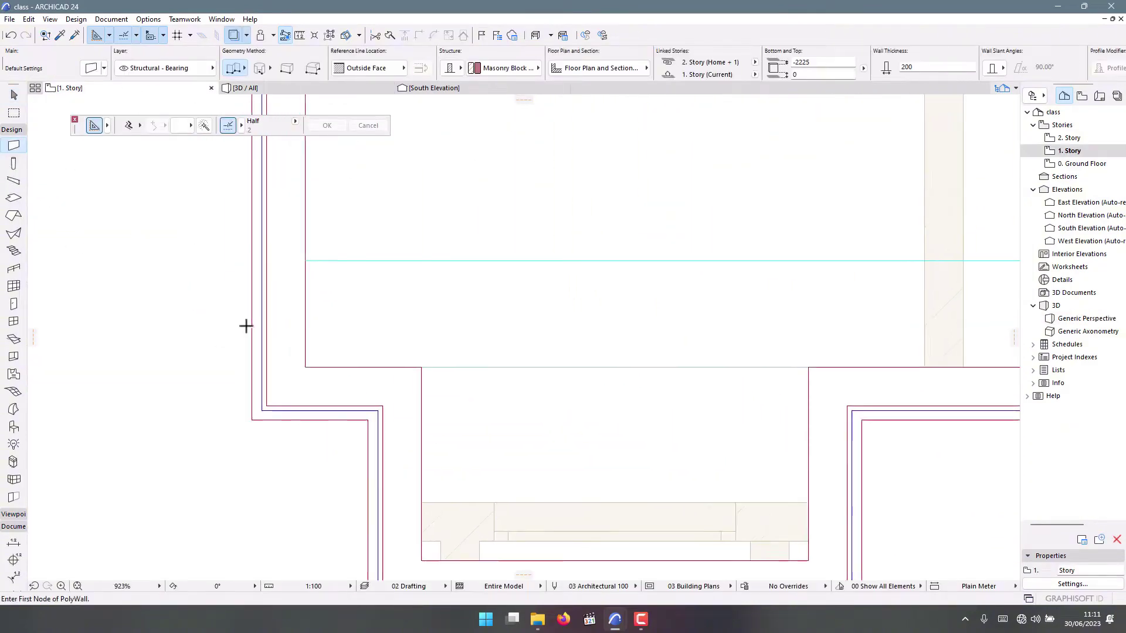
{"action": "left_click", "coordinate": [334, 235]}
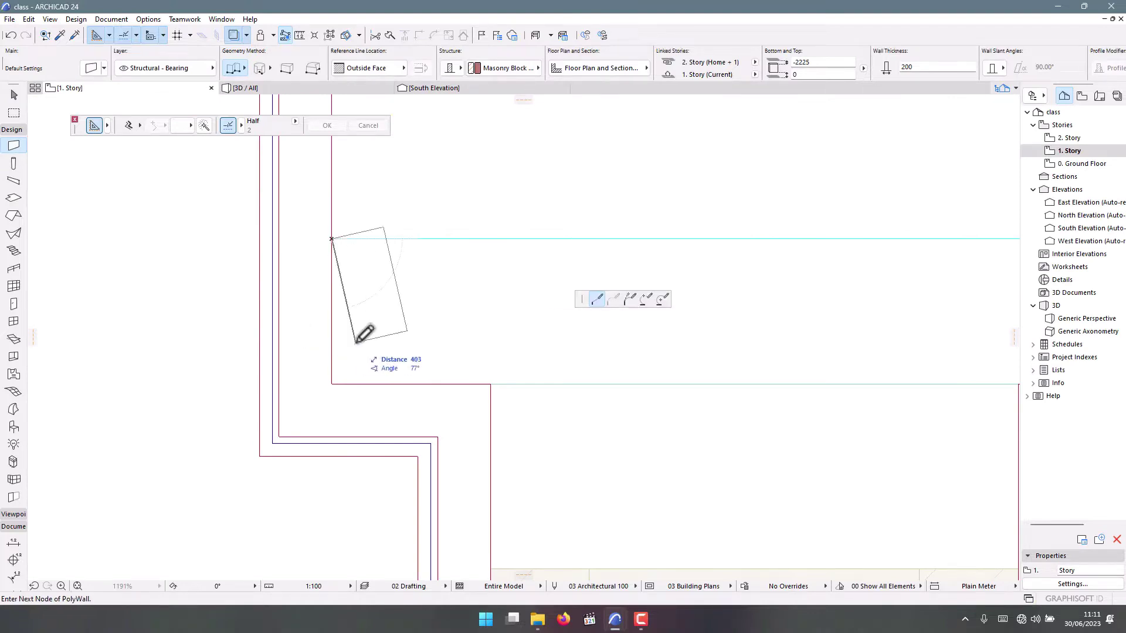
{"action": "scroll", "coordinate": [294, 364], "scroll_direction": "down", "scroll_amount": 4}
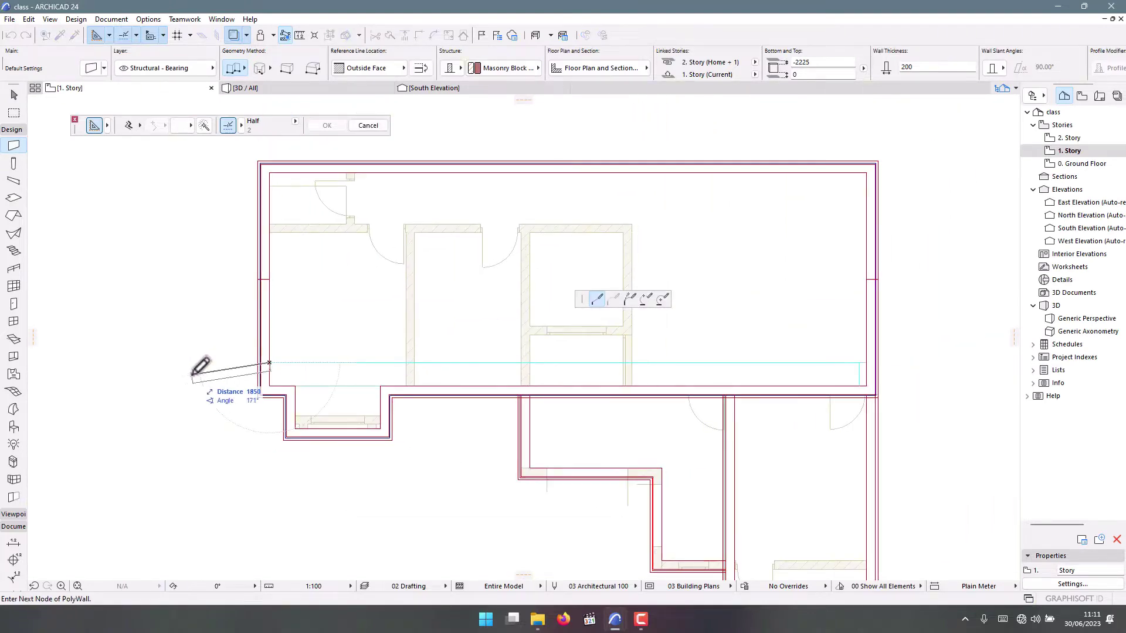
{"action": "scroll", "coordinate": [442, 322], "scroll_direction": "down", "scroll_amount": 2}
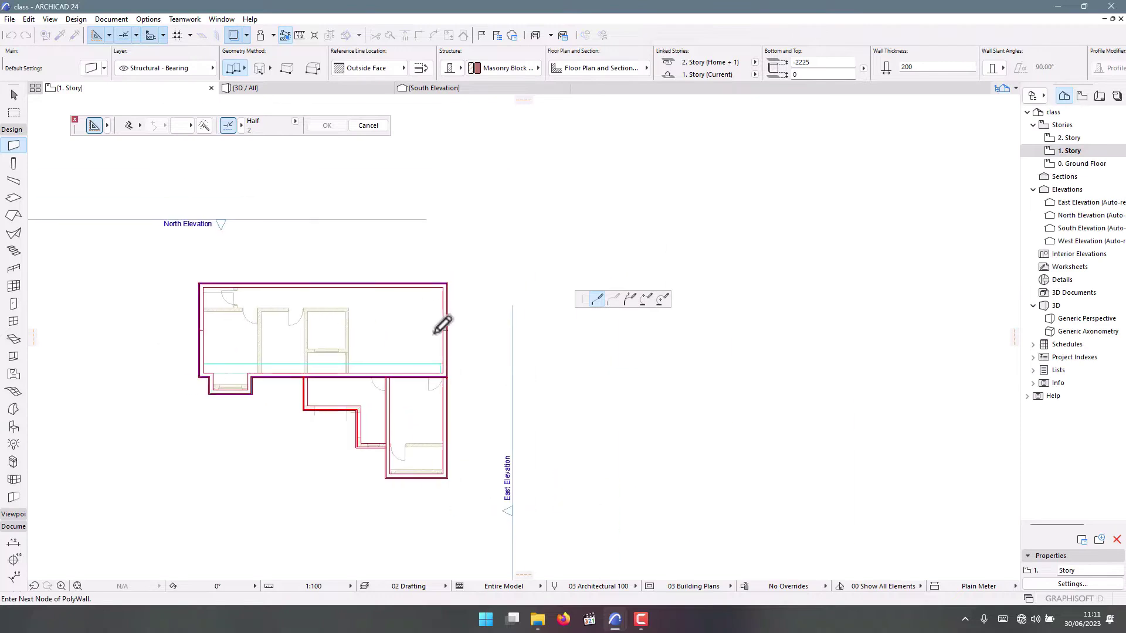
{"action": "scroll", "coordinate": [442, 392], "scroll_direction": "up", "scroll_amount": 6}
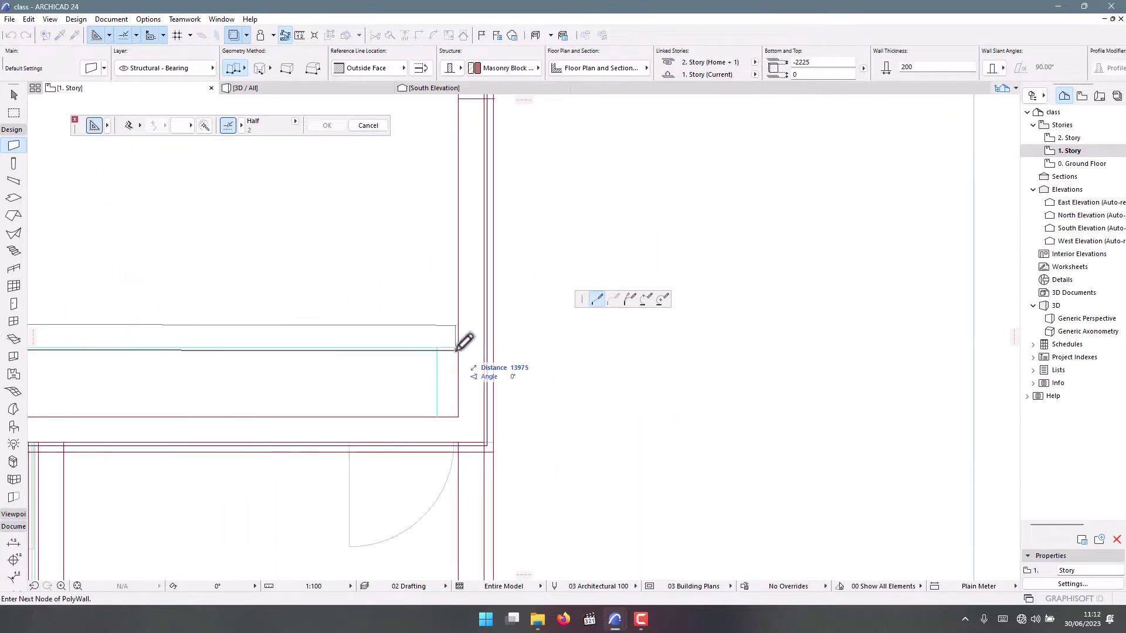
{"action": "scroll", "coordinate": [458, 347], "scroll_direction": "down", "scroll_amount": 2}
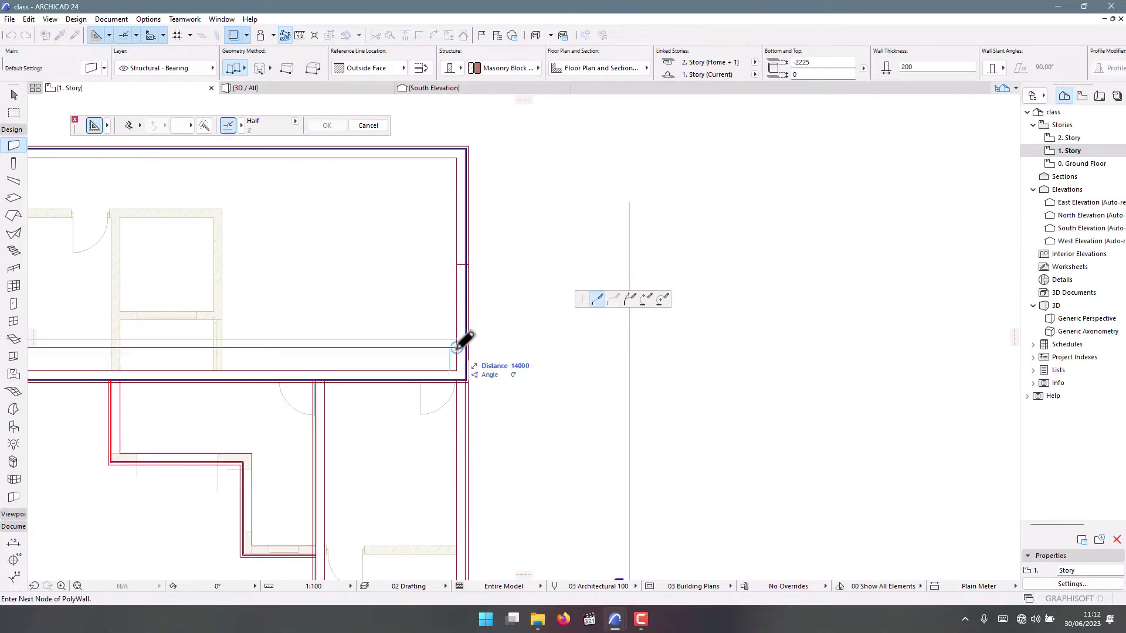
{"action": "scroll", "coordinate": [463, 340], "scroll_direction": "down", "scroll_amount": 3}
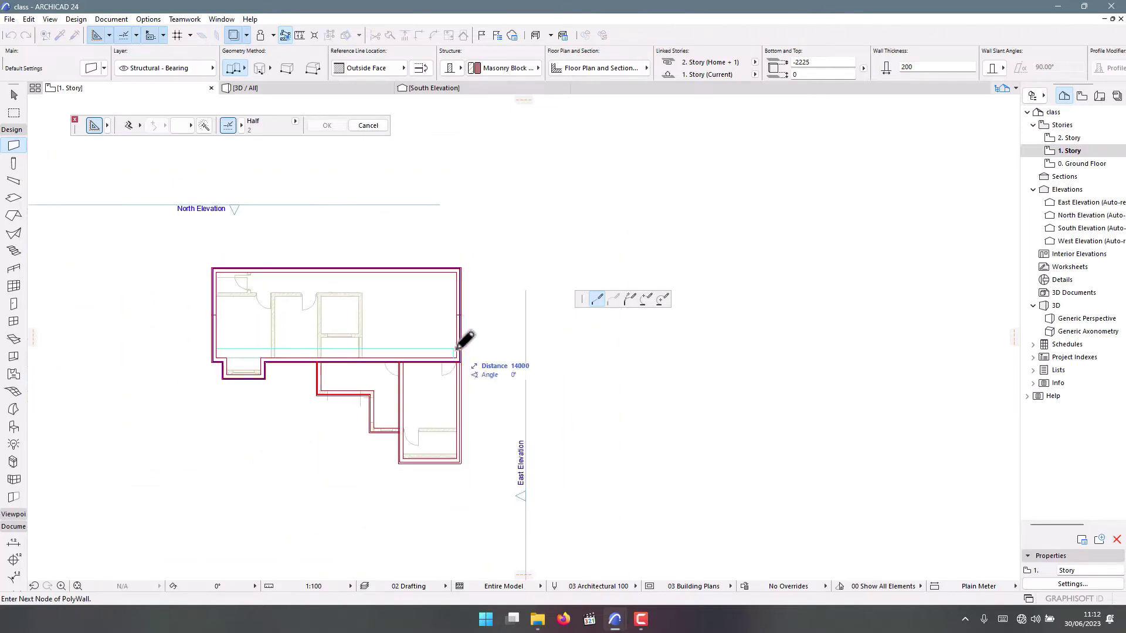
{"action": "scroll", "coordinate": [463, 340], "scroll_direction": "up", "scroll_amount": 6}
{"action": "scroll", "coordinate": [464, 340], "scroll_direction": "up", "scroll_amount": 2}
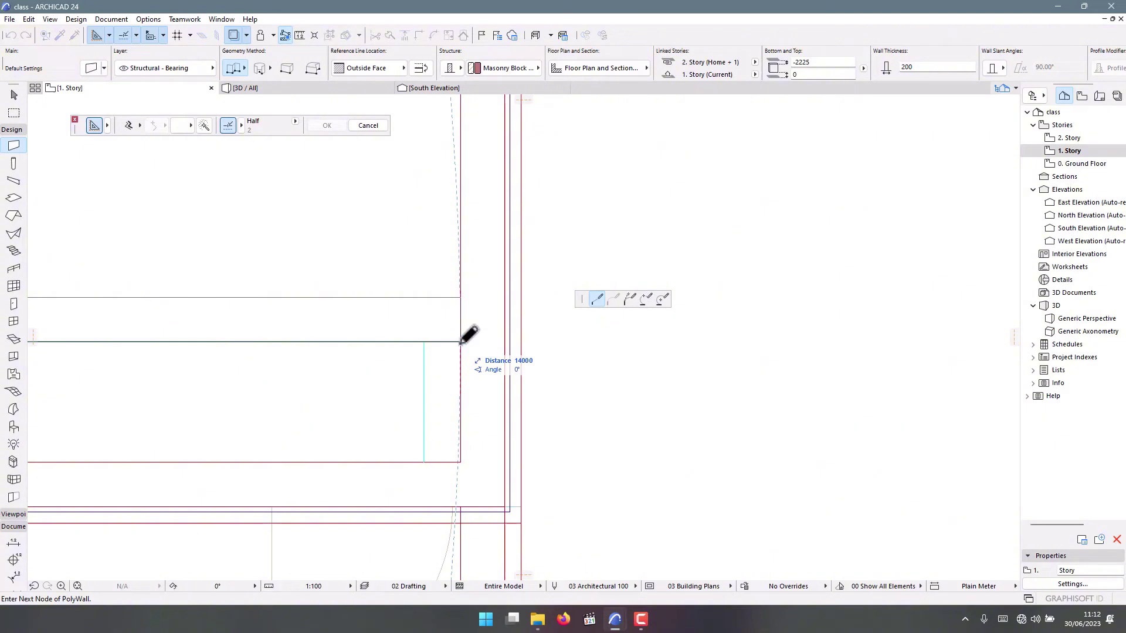
{"action": "double_click", "coordinate": [461, 341]}
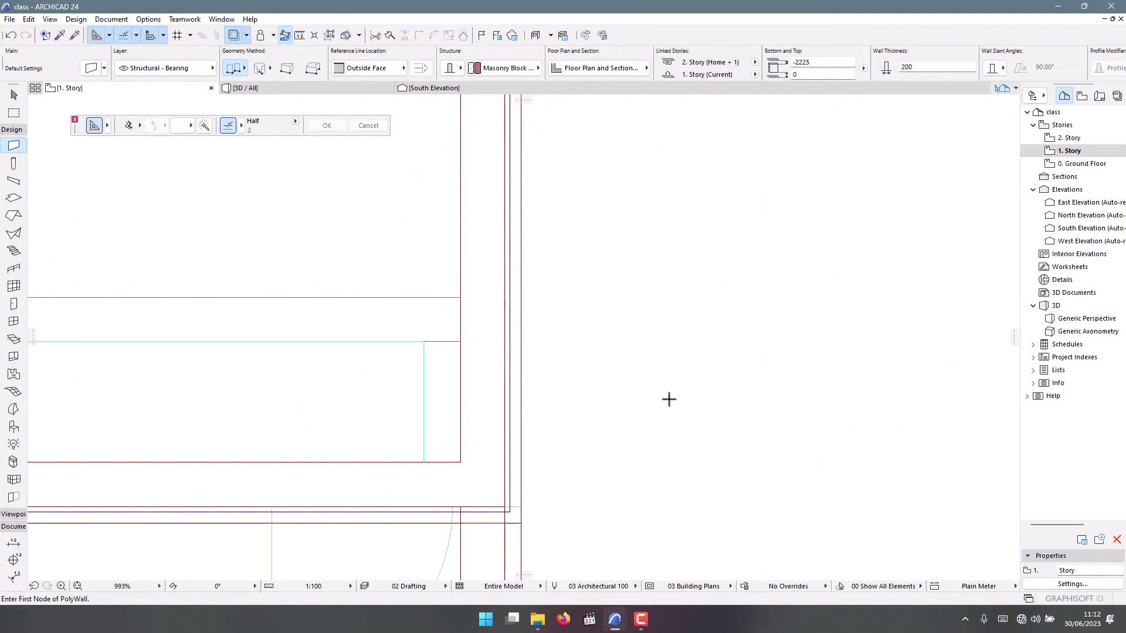
- Set the thickness of the new wall along the slab's north edge to 125
{"action": "scroll", "coordinate": [671, 381], "scroll_direction": "down", "scroll_amount": 7}
{"action": "scroll", "coordinate": [352, 366], "scroll_direction": "down", "scroll_amount": 1}
{"action": "scroll", "coordinate": [291, 361], "scroll_direction": "up", "scroll_amount": 2}
{"action": "scroll", "coordinate": [128, 359], "scroll_direction": "up", "scroll_amount": 4}
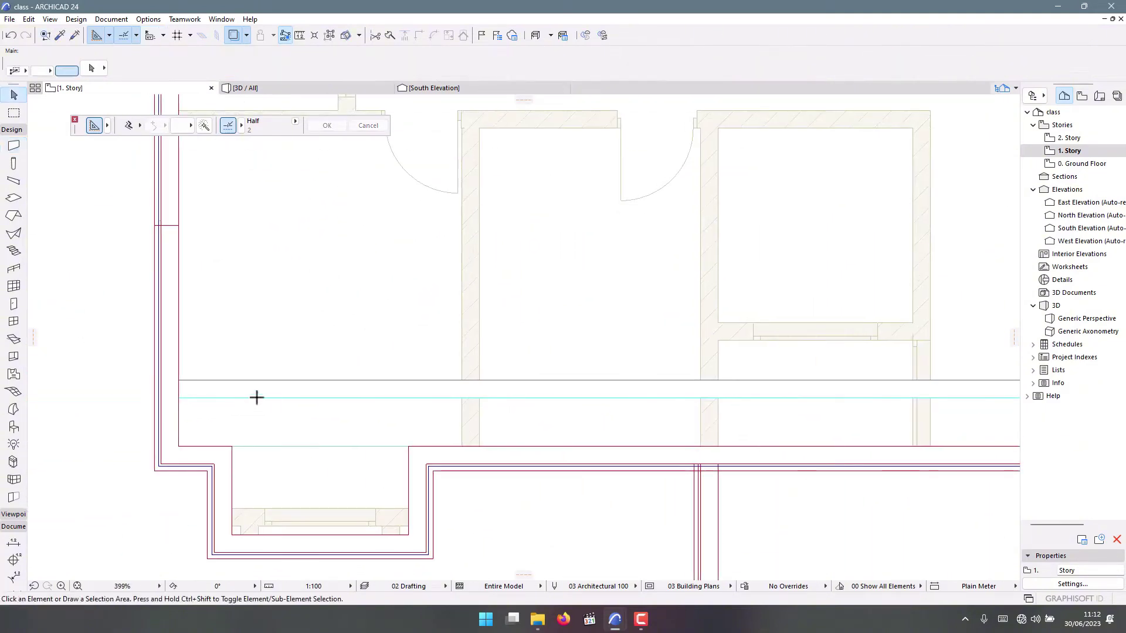
{"action": "left_click", "coordinate": [256, 396], "text": "shift"}
{"action": "key", "text": "ctrl+t"}
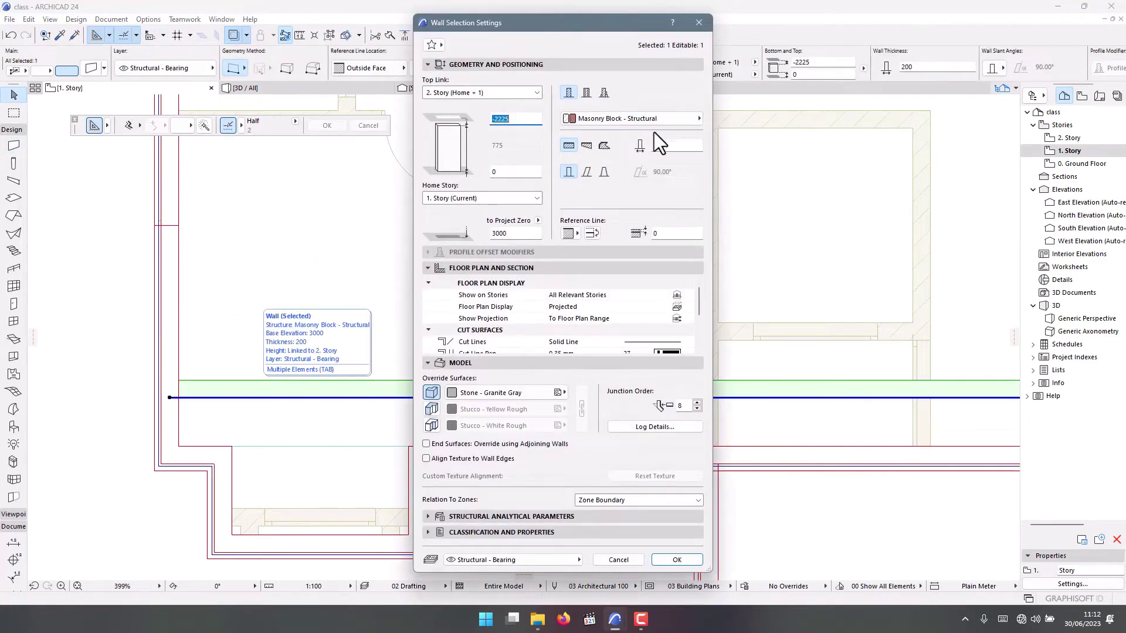
{"action": "left_click", "coordinate": [660, 145]}
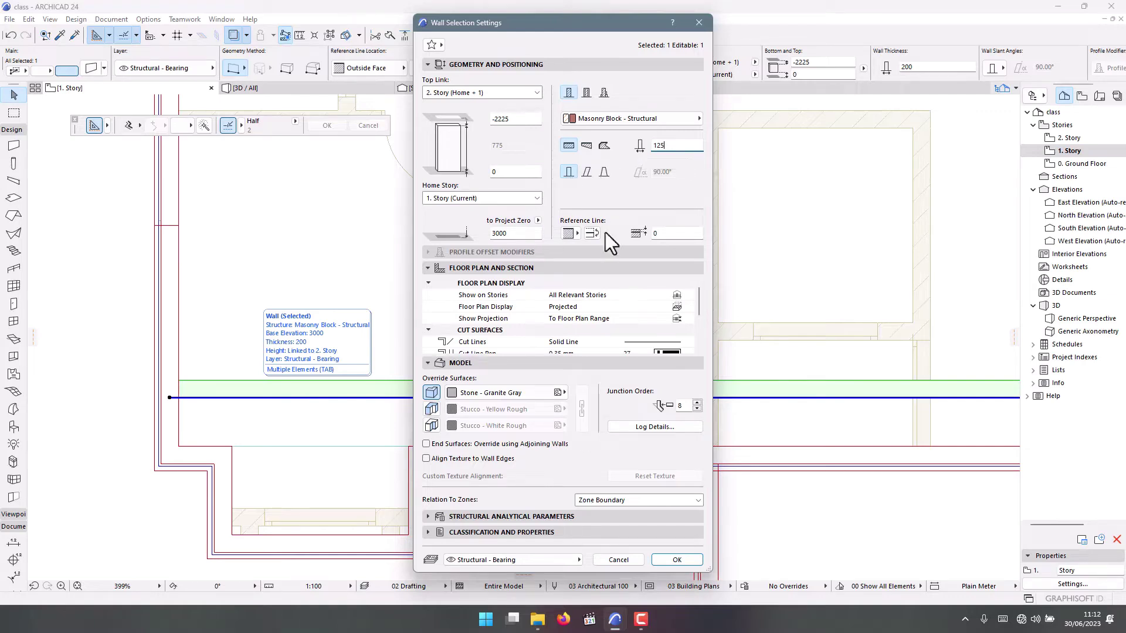
- Override all three surfaces of the new gutter wall with linked Concrete - 02 and apply the wall settings
{"action": "left_click", "coordinate": [436, 392]}
{"action": "left_click", "coordinate": [435, 400]}
{"action": "left_click", "coordinate": [434, 409]}
{"action": "left_click", "coordinate": [432, 425]}
{"action": "left_click", "coordinate": [466, 394]}
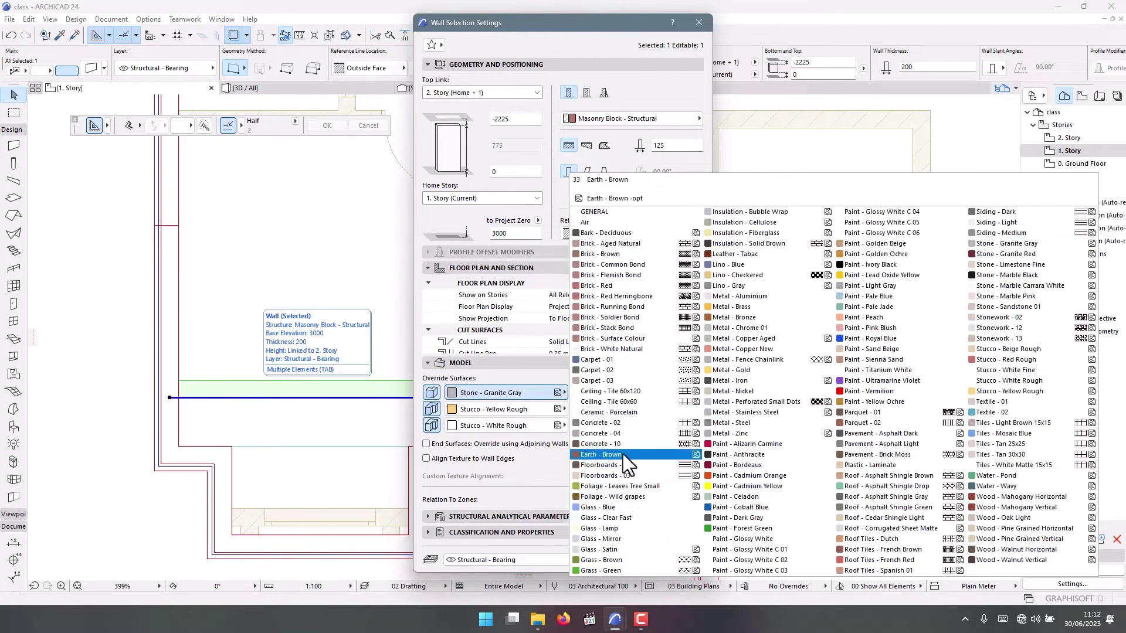
{"action": "left_click", "coordinate": [621, 424]}
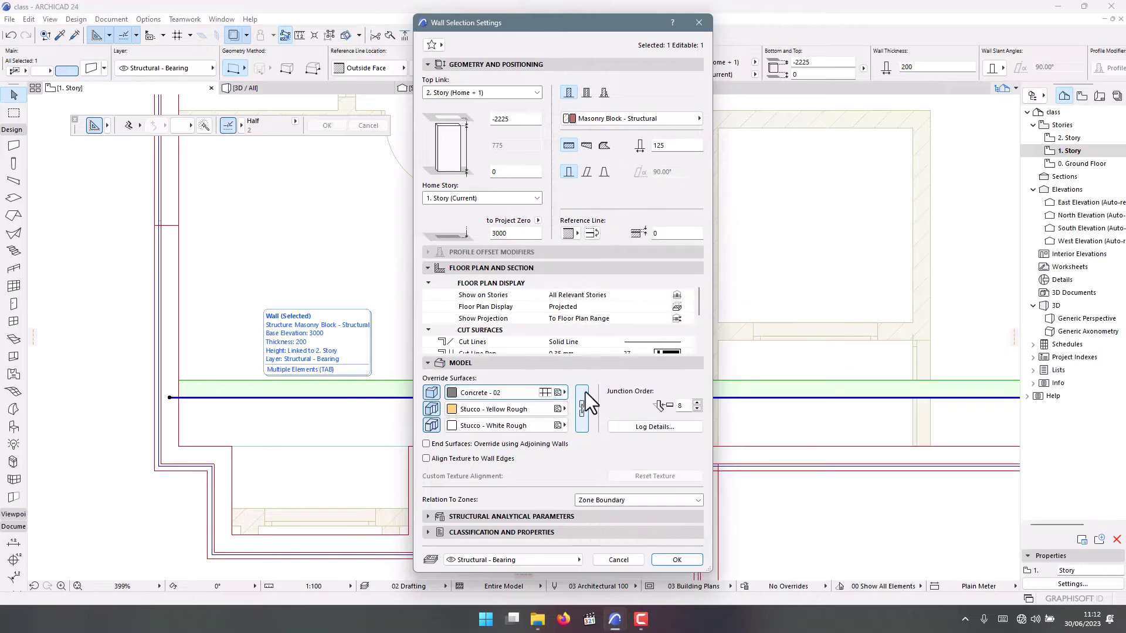
{"action": "left_click", "coordinate": [668, 560]}
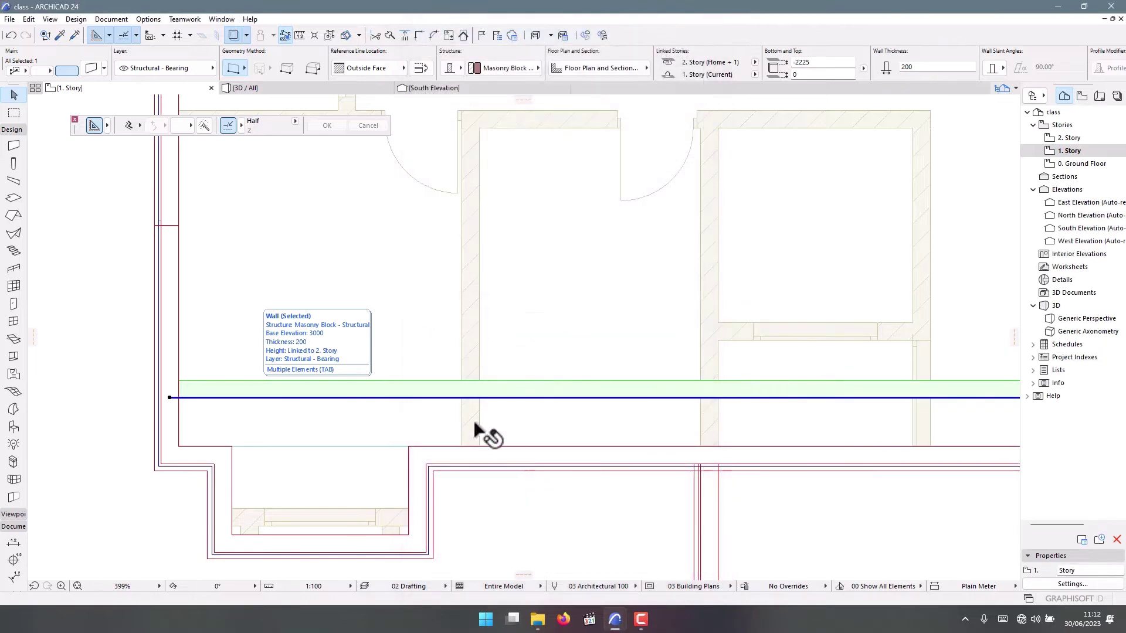
- In the 3D view, set the gutter wall's top offset from 2. Story to -2700
{"action": "left_click", "coordinate": [245, 88]}
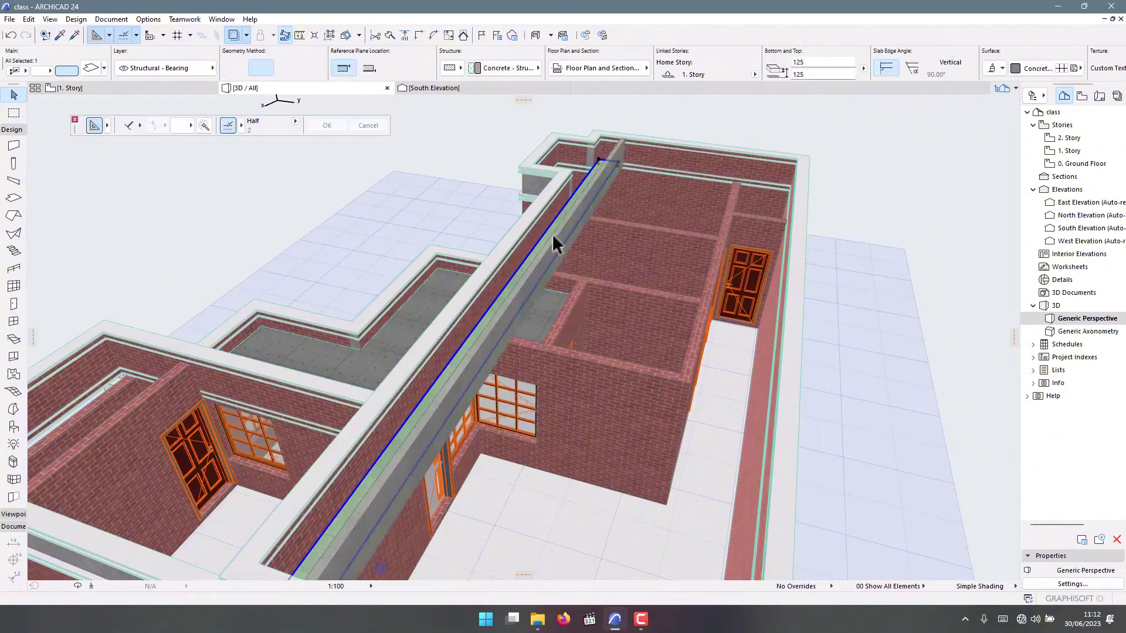
{"action": "scroll", "coordinate": [536, 340], "scroll_direction": "up", "scroll_amount": 2}
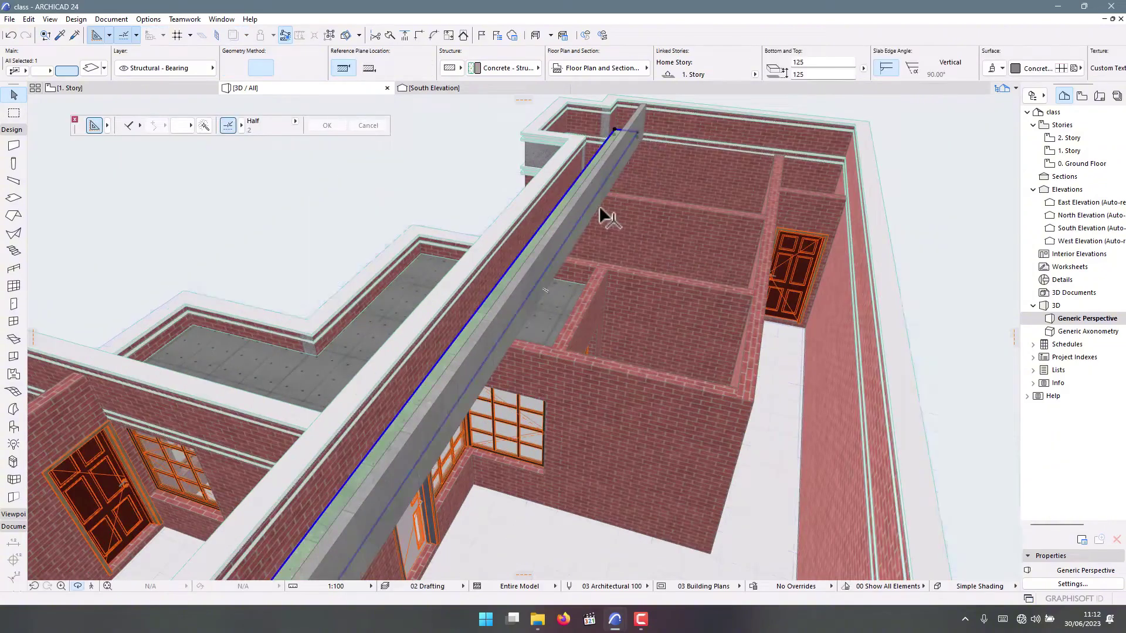
{"action": "middle_click_drag", "start_coordinate": [599, 208], "coordinate": [560, 391], "text": "shift"}
{"action": "middle_click_drag", "start_coordinate": [552, 397], "coordinate": [490, 396]}
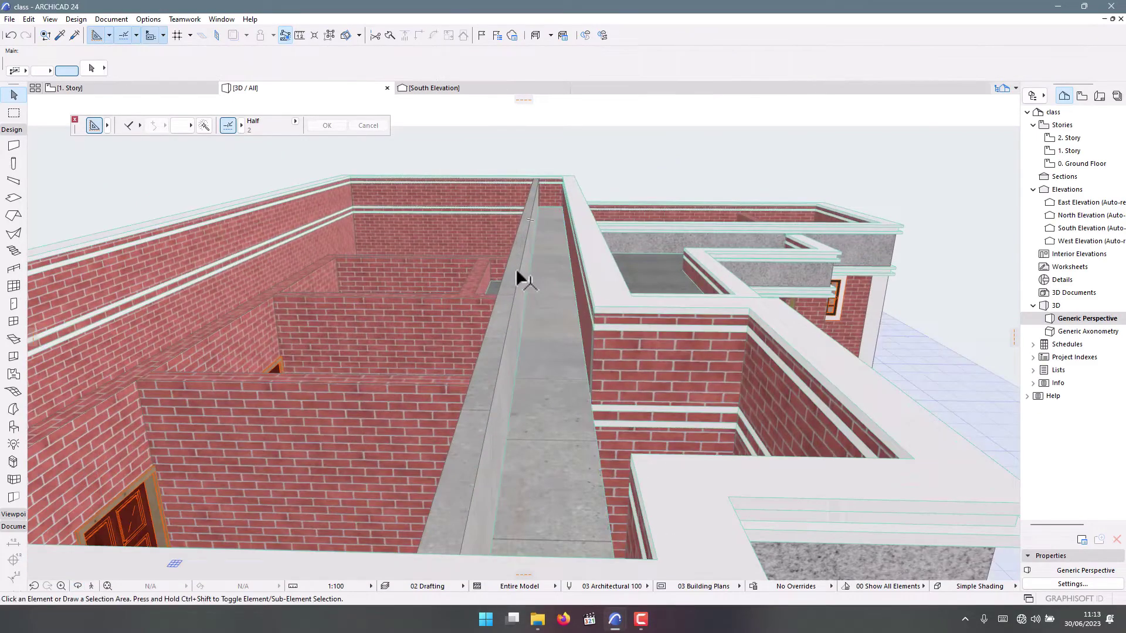
{"action": "left_click", "coordinate": [518, 271]}
{"action": "double_click", "coordinate": [515, 269]}
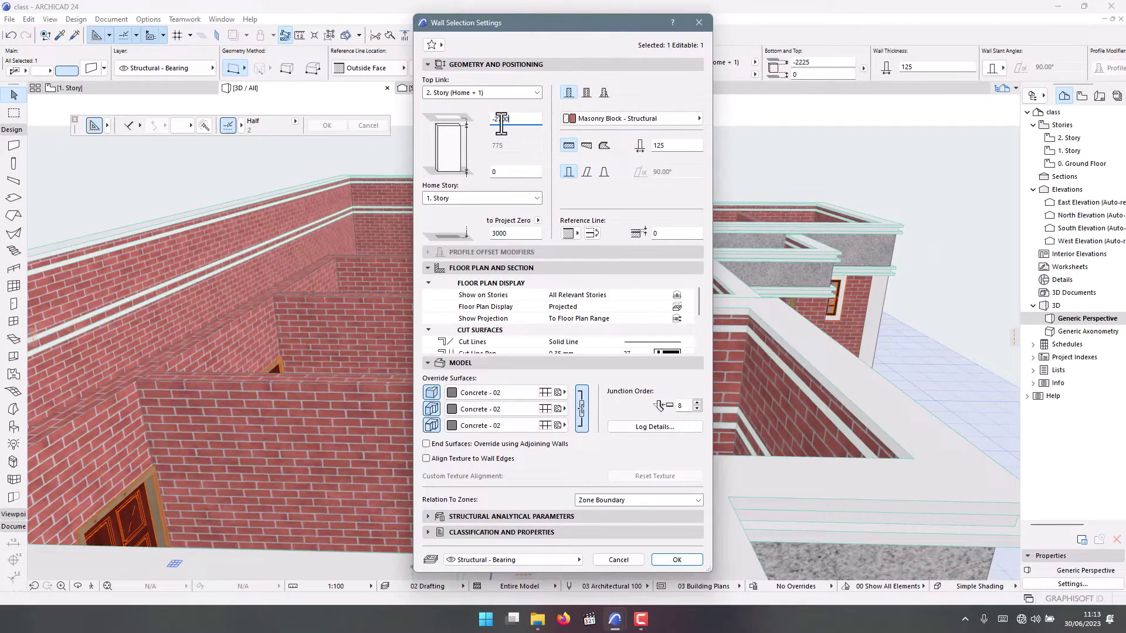
{"action": "left_click", "coordinate": [677, 560]}
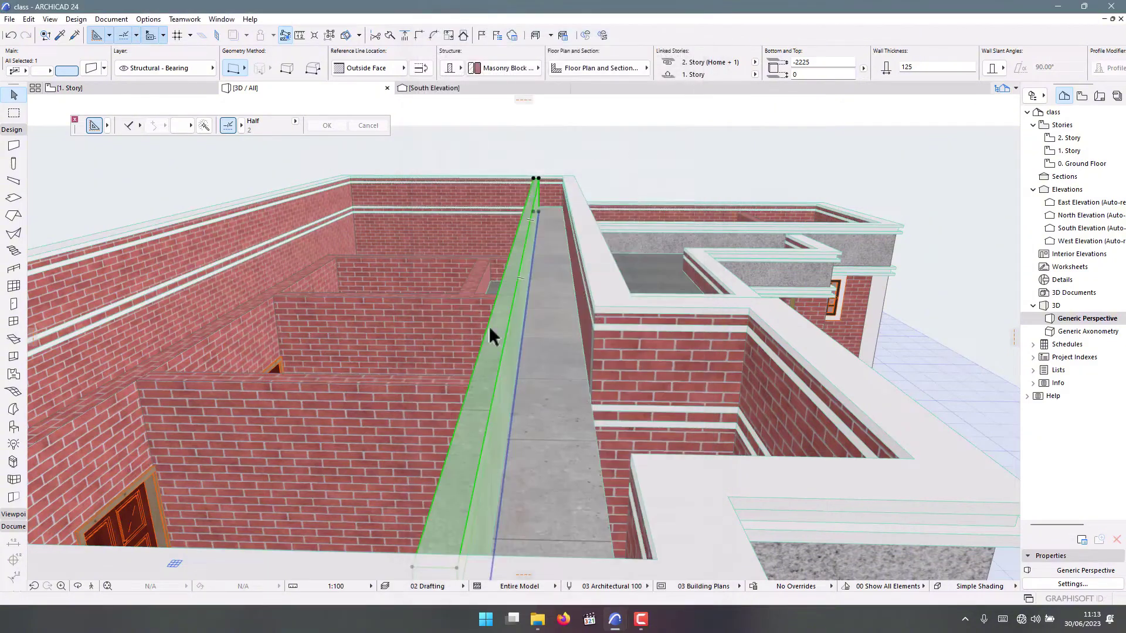
- Examine the gutter slab and its low edge wall along the south parapet from several angles in 3D
{"action": "scroll", "coordinate": [517, 352], "scroll_direction": "up", "scroll_amount": 3}
{"action": "middle_click_drag", "start_coordinate": [480, 331], "coordinate": [706, 319]}
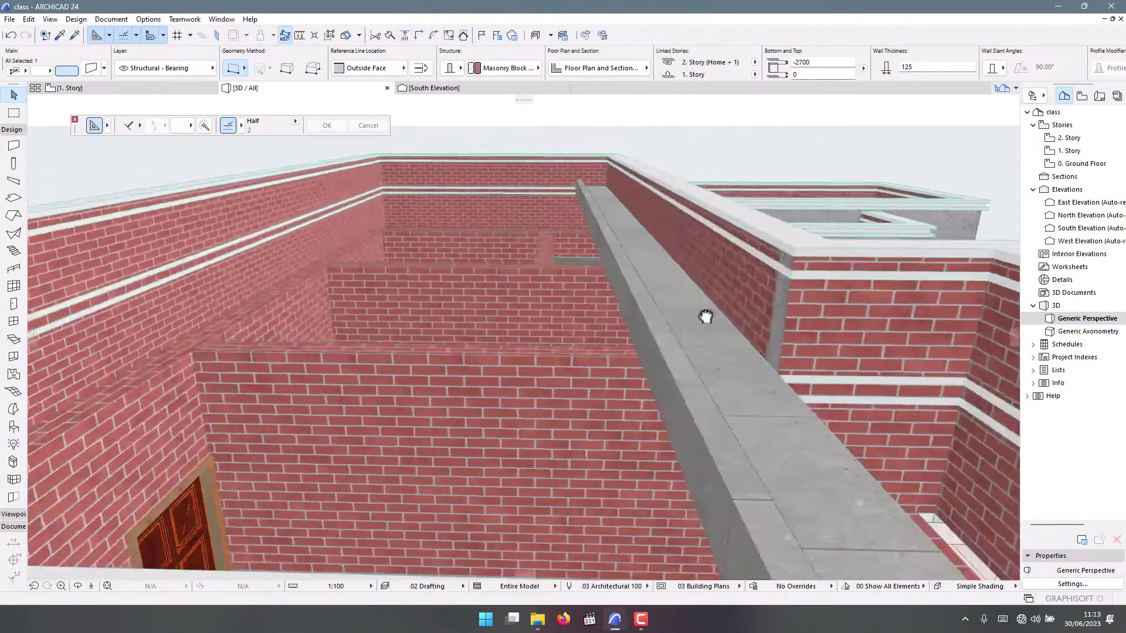
{"action": "scroll", "coordinate": [578, 346], "scroll_direction": "down", "scroll_amount": 3}
{"action": "scroll", "coordinate": [595, 297], "scroll_direction": "up", "scroll_amount": 2}
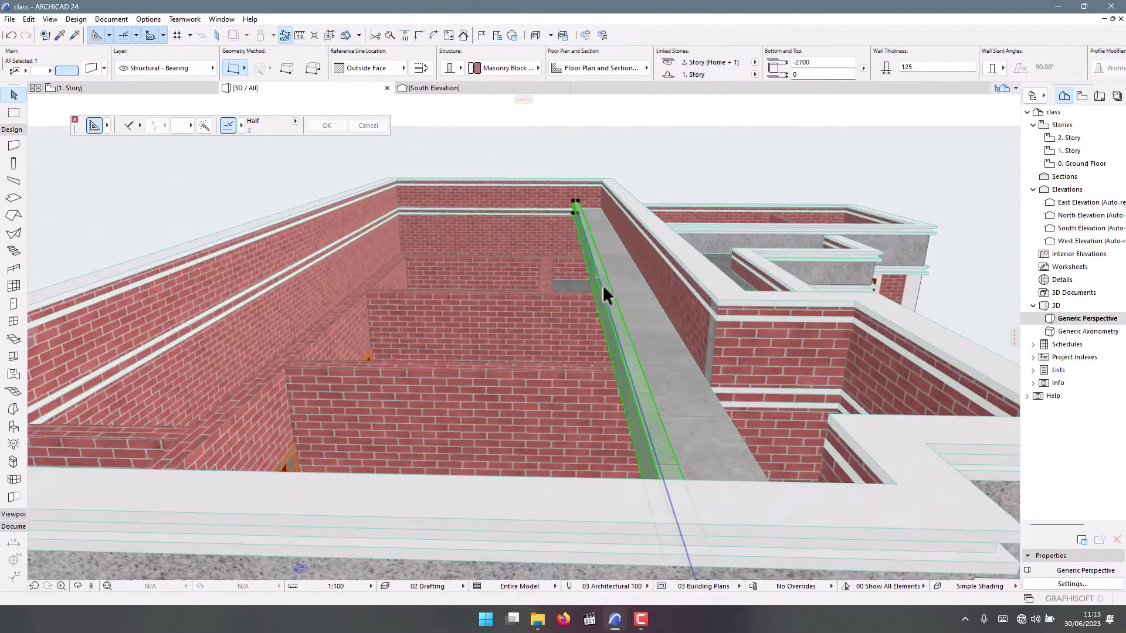
{"action": "middle_click_drag", "start_coordinate": [603, 284], "coordinate": [650, 202], "text": "shift"}
{"action": "scroll", "coordinate": [571, 328], "scroll_direction": "up", "scroll_amount": 3}
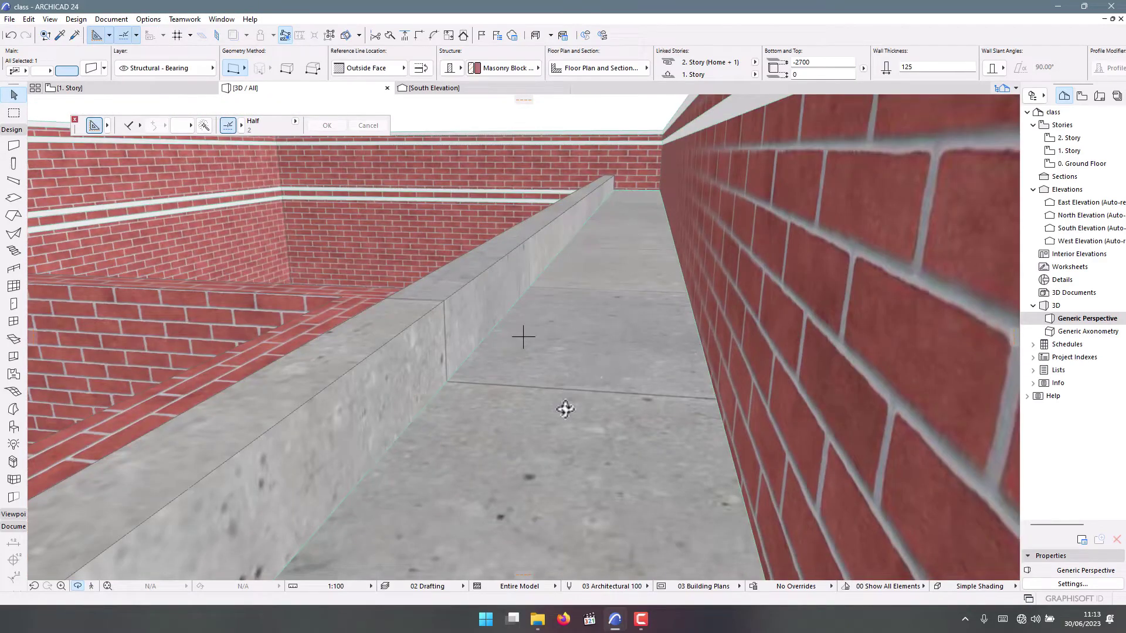
{"action": "mouse_move", "coordinate": [561, 296]}
{"action": "middle_mouse_down", "text": "shift"}
{"action": "mouse_move", "coordinate": [561, 284]}
{"action": "mouse_move", "coordinate": [559, 304]}
{"action": "middle_mouse_up", "text": "shift"}
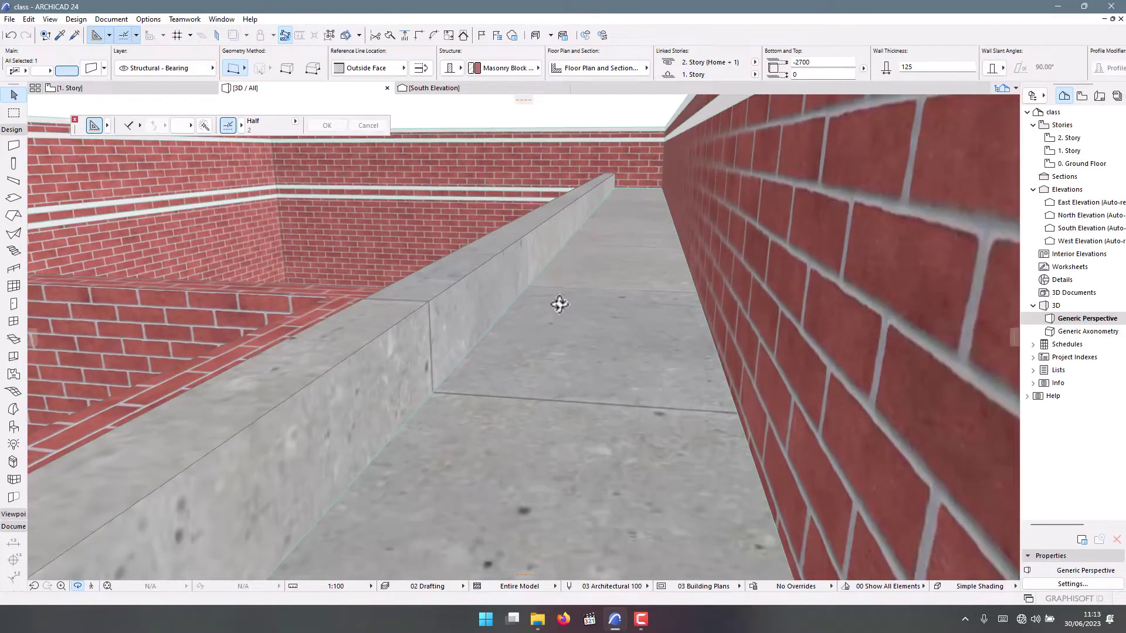
{"action": "middle_click_drag", "start_coordinate": [353, 367], "coordinate": [582, 426], "text": "shift"}
{"action": "scroll", "coordinate": [582, 426], "scroll_direction": "down", "scroll_amount": 3}
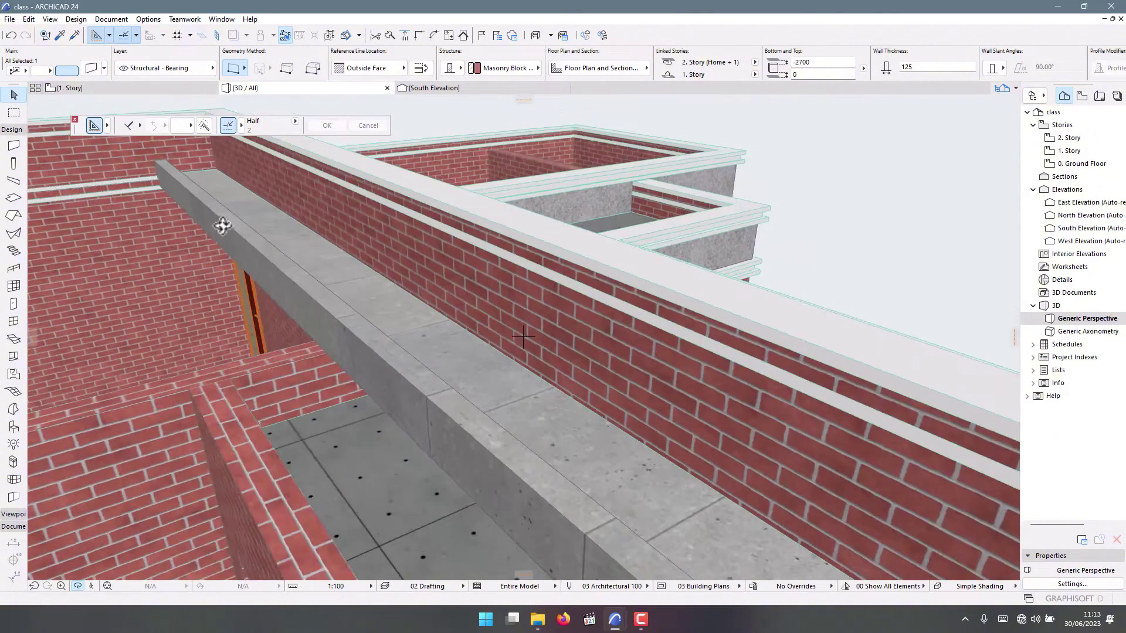
- Return to the 1. Story plan, clear the wall selection and examine the gutter outline, south parapet and southeast wing
{"action": "left_click", "coordinate": [94, 89]}
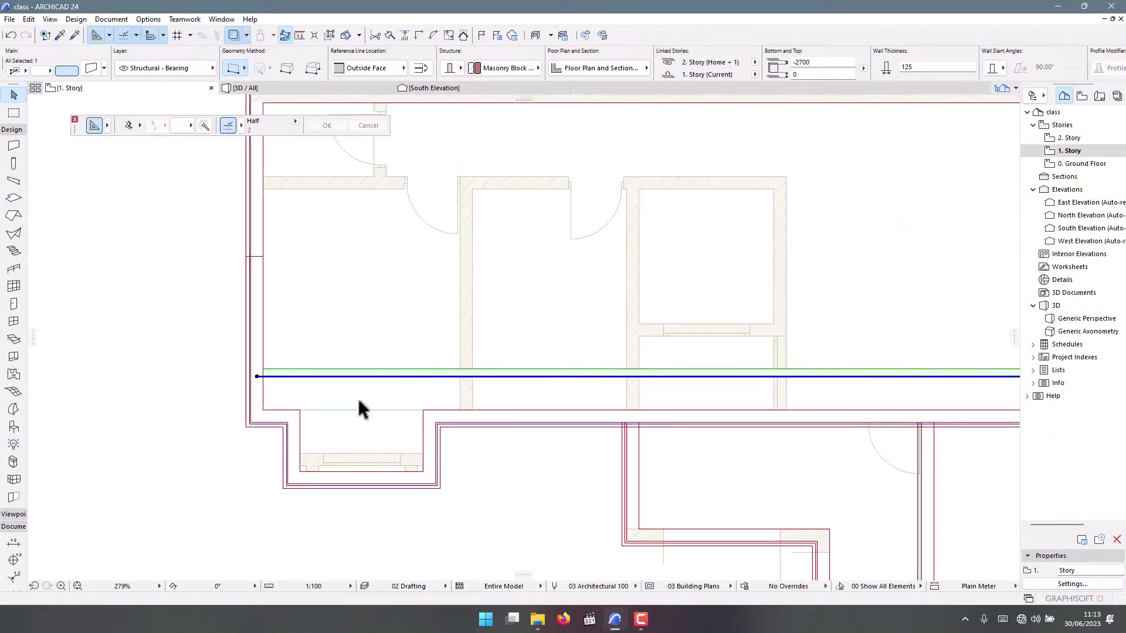
{"action": "scroll", "coordinate": [357, 404], "scroll_direction": "up", "scroll_amount": 3}
{"action": "scroll", "coordinate": [183, 443], "scroll_direction": "down", "scroll_amount": 3}
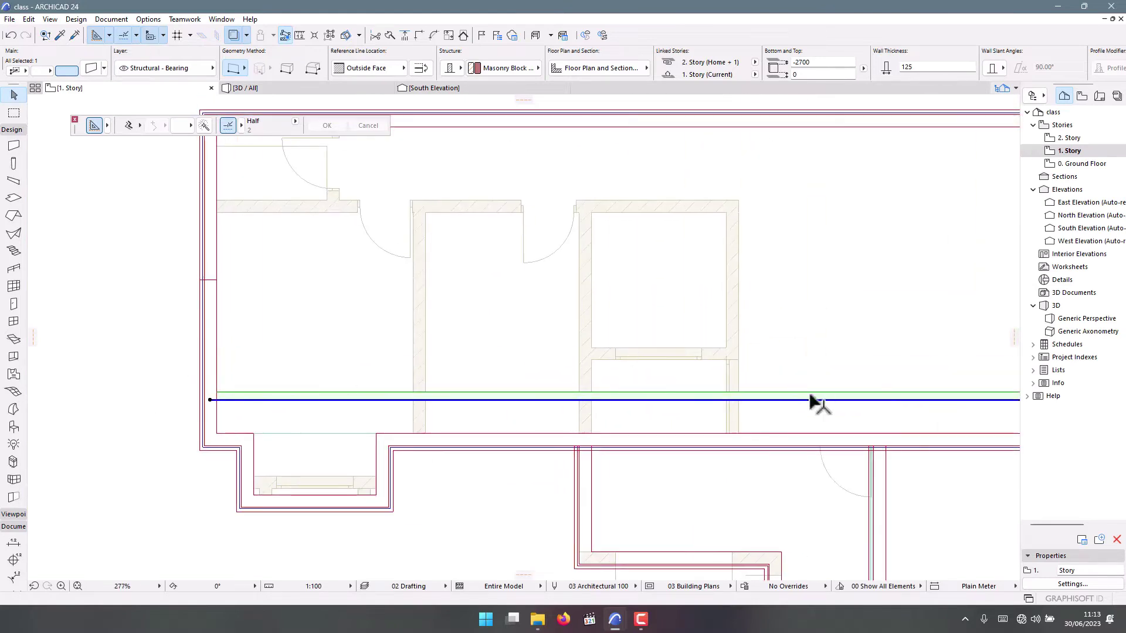
{"action": "scroll", "coordinate": [818, 404], "scroll_direction": "down", "scroll_amount": 3}
{"action": "scroll", "coordinate": [712, 410], "scroll_direction": "up", "scroll_amount": 2}
{"action": "scroll", "coordinate": [247, 370], "scroll_direction": "up", "scroll_amount": 3}
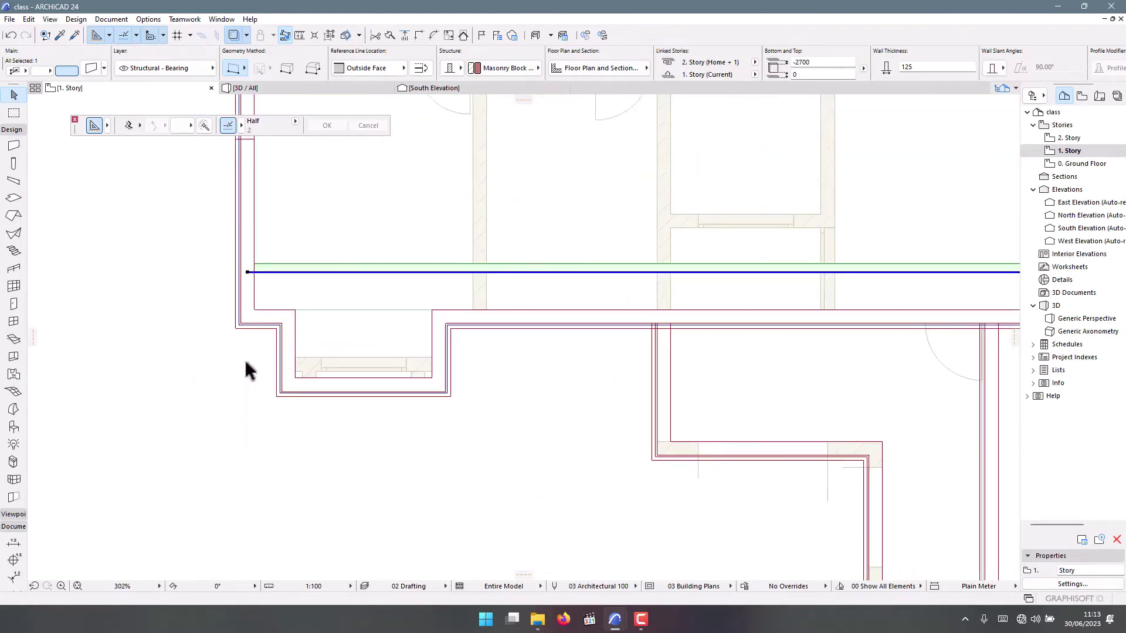
{"action": "scroll", "coordinate": [245, 362], "scroll_direction": "up", "scroll_amount": 1}
{"action": "left_click", "coordinate": [214, 442]}
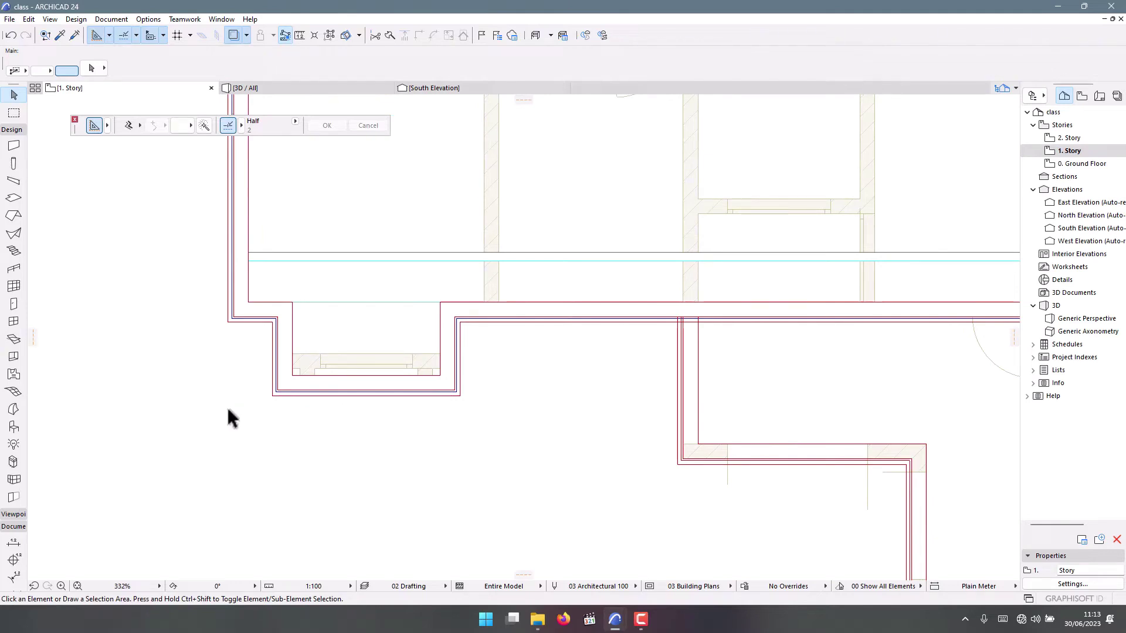
{"action": "scroll", "coordinate": [241, 242], "scroll_direction": "up", "scroll_amount": 3}
{"action": "scroll", "coordinate": [208, 337], "scroll_direction": "down", "scroll_amount": 8}
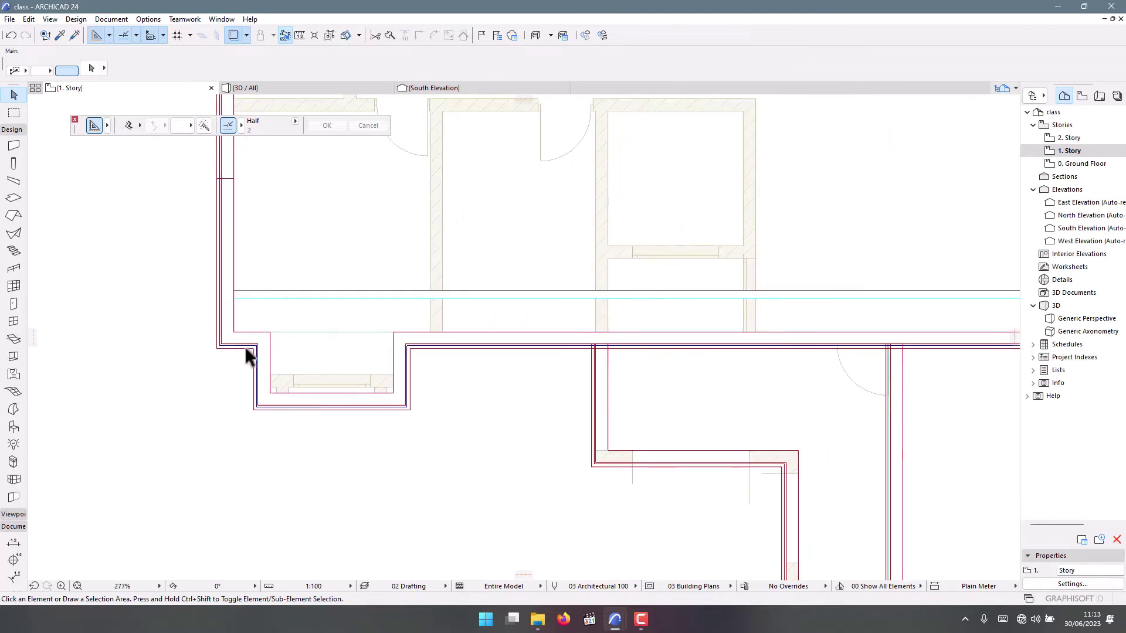
{"action": "scroll", "coordinate": [364, 309], "scroll_direction": "up", "scroll_amount": 1}
{"action": "scroll", "coordinate": [88, 334], "scroll_direction": "up", "scroll_amount": 6}
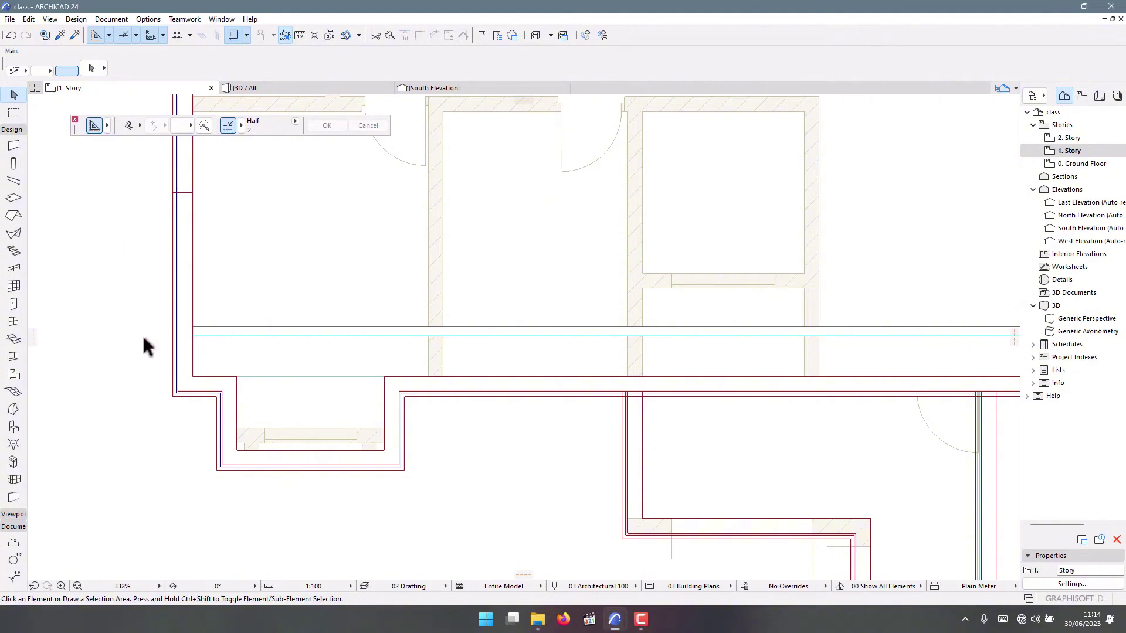
{"action": "scroll", "coordinate": [241, 378], "scroll_direction": "down", "scroll_amount": 10}
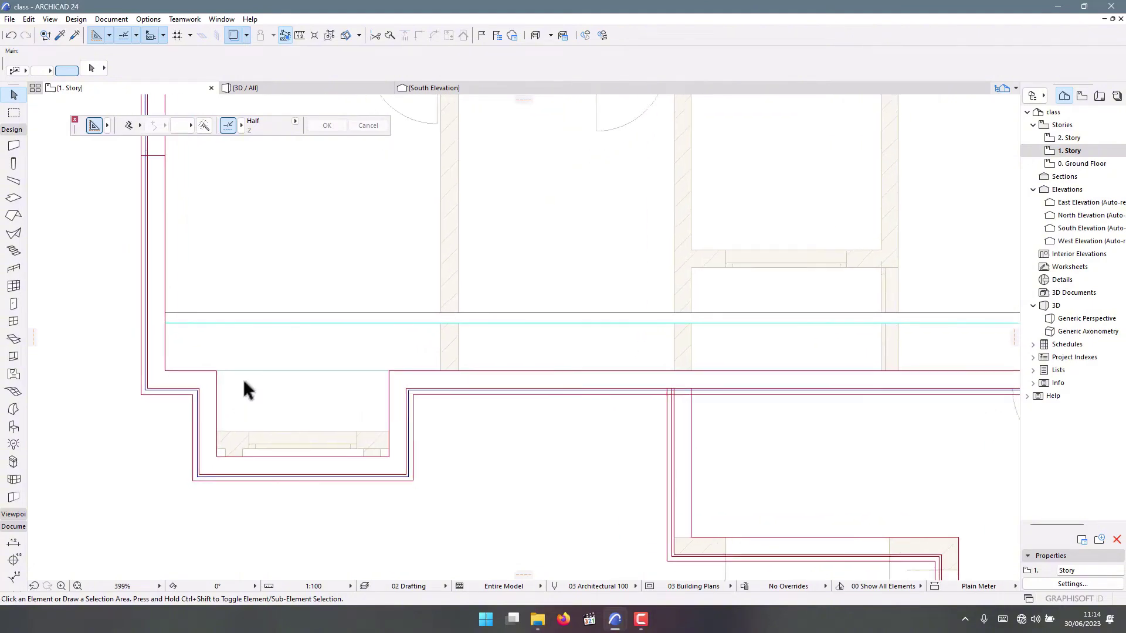
{"action": "scroll", "coordinate": [528, 440], "scroll_direction": "up", "scroll_amount": 5}
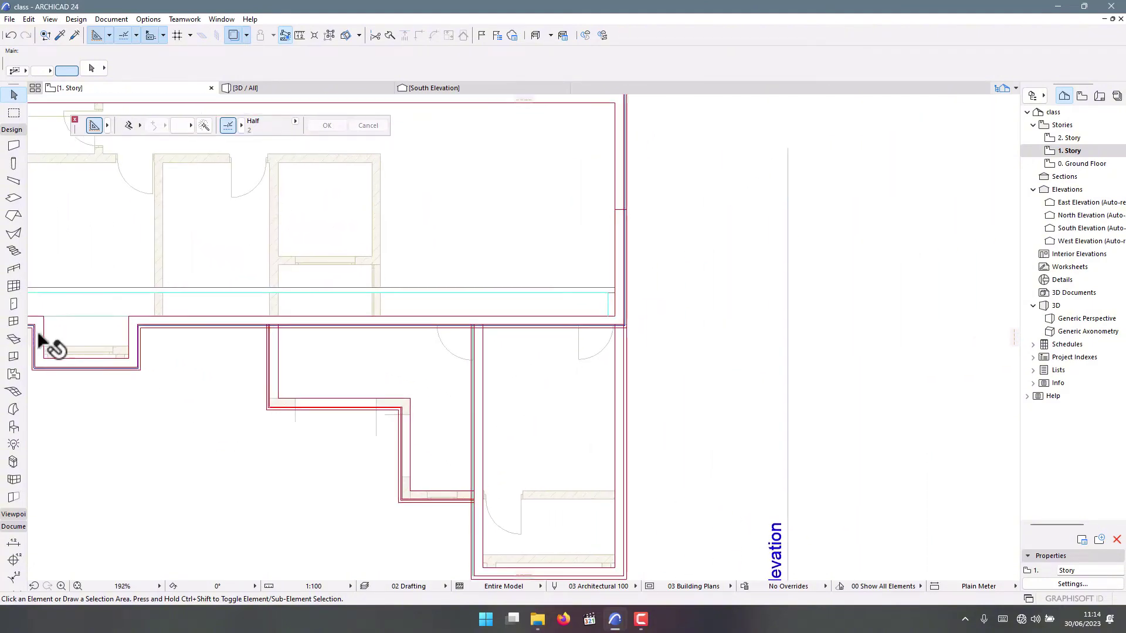
{"action": "scroll", "coordinate": [444, 365], "scroll_direction": "down", "scroll_amount": 2}
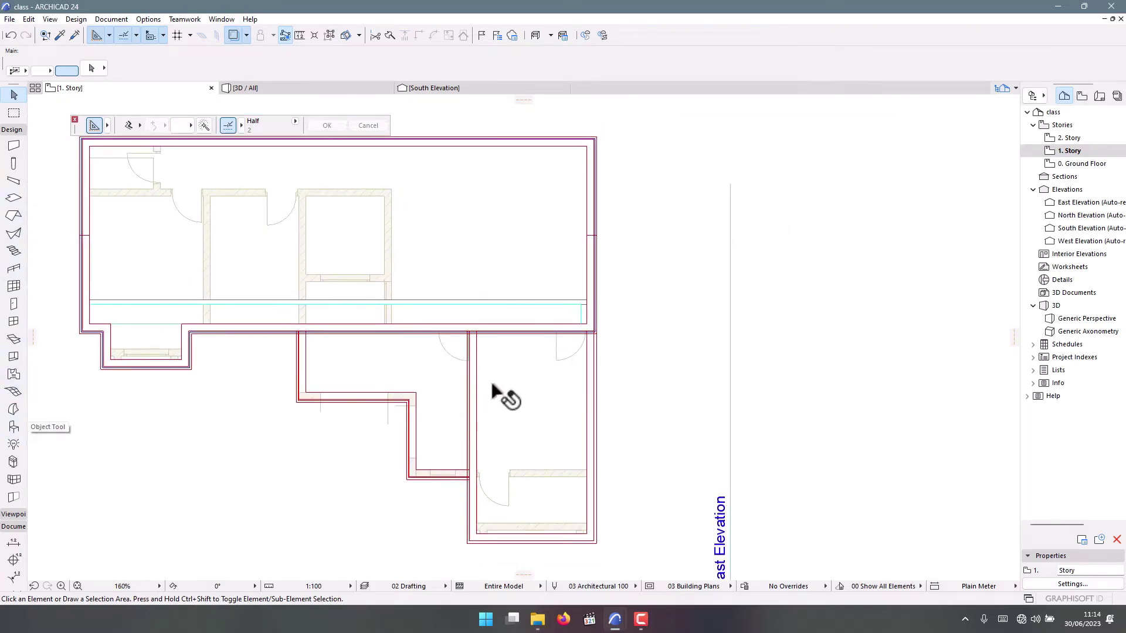
{"action": "scroll", "coordinate": [505, 399], "scroll_direction": "up", "scroll_amount": 3}
- With the Line tool, start a polyline 550 mm eastward from the west wall's inner face near the southeast wing's south end
{"action": "left_click", "coordinate": [11, 130]}
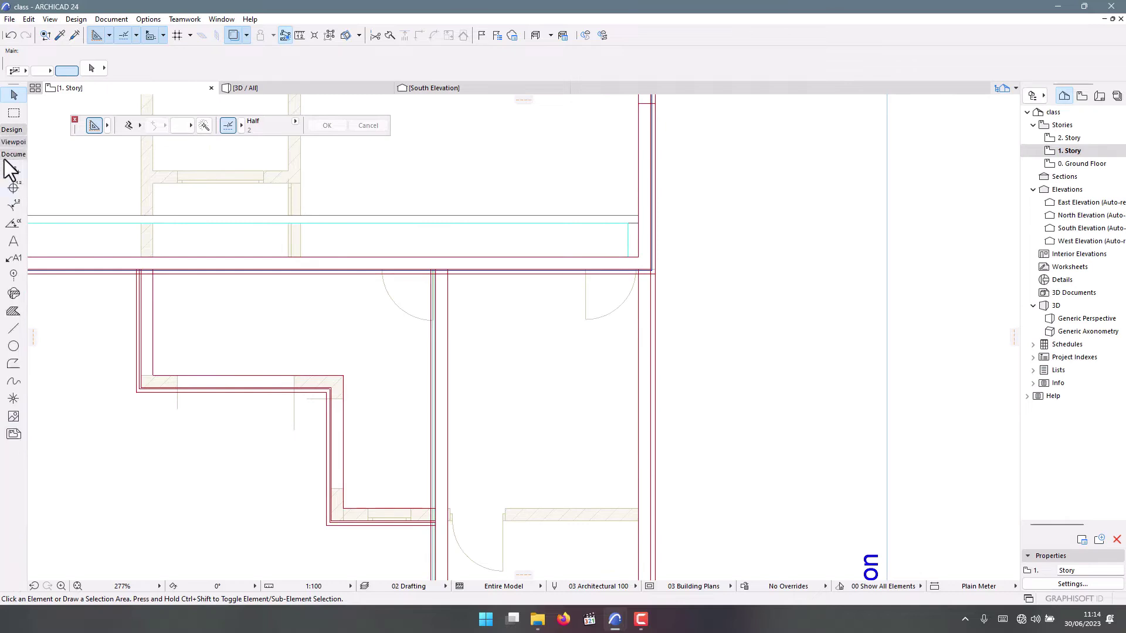
{"action": "left_click", "coordinate": [13, 364]}
{"action": "scroll", "coordinate": [502, 351], "scroll_direction": "down", "scroll_amount": 1}
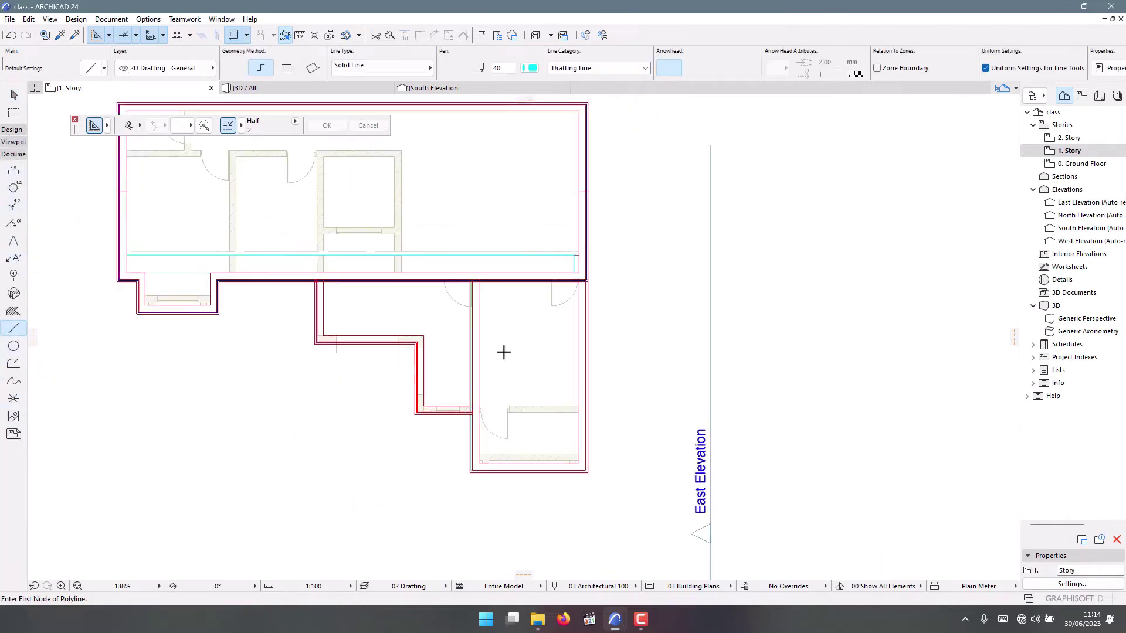
{"action": "scroll", "coordinate": [482, 485], "scroll_direction": "up", "scroll_amount": 5}
{"action": "left_click", "coordinate": [411, 508]}
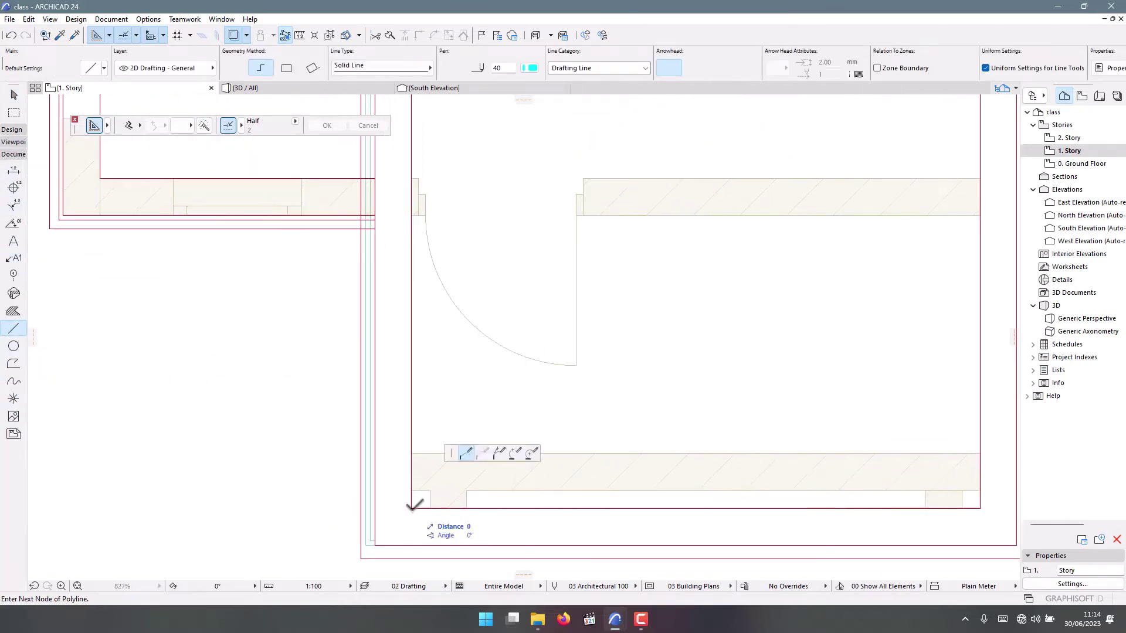
{"action": "key", "text": "Escape"}
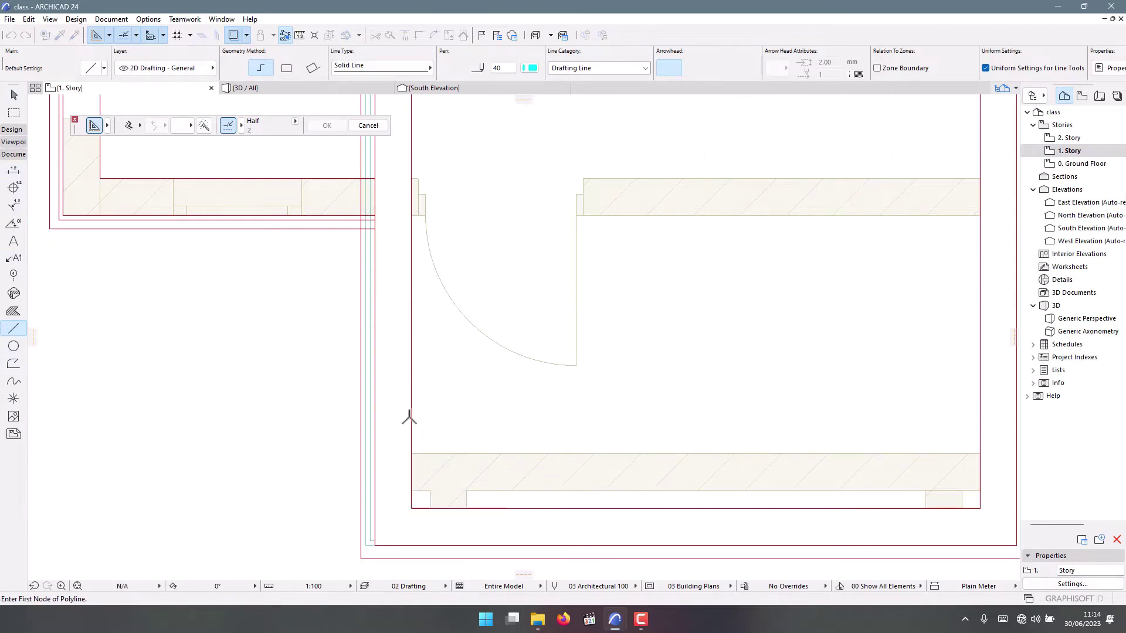
{"action": "scroll", "coordinate": [545, 415], "scroll_direction": "down", "scroll_amount": 5}
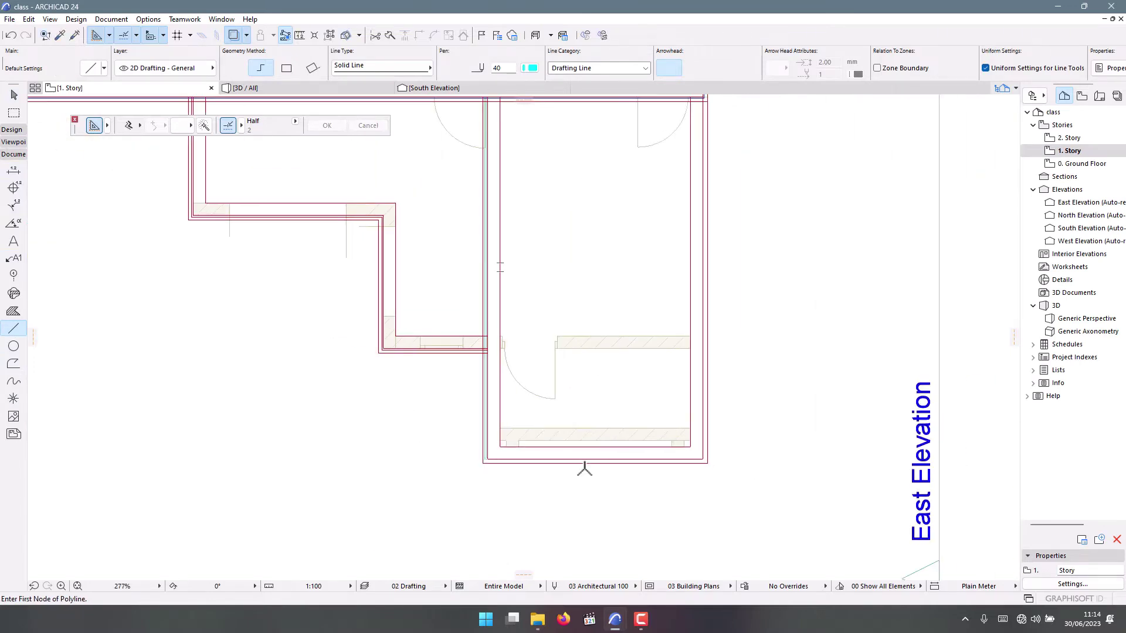
{"action": "scroll", "coordinate": [496, 451], "scroll_direction": "up", "scroll_amount": 5}
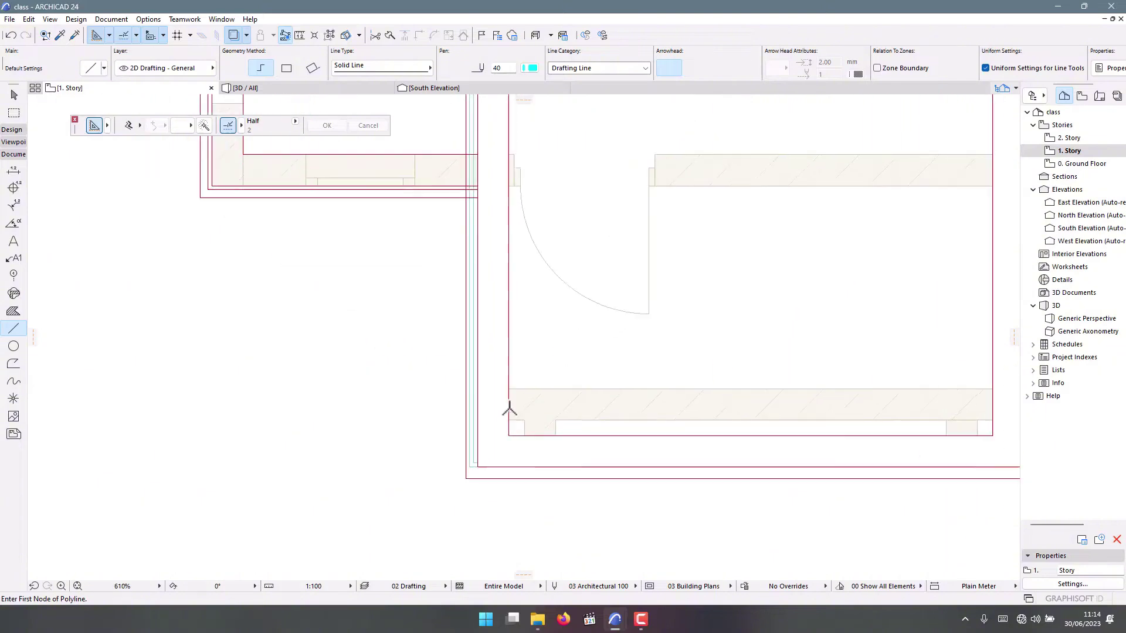
{"action": "left_click", "coordinate": [509, 362]}
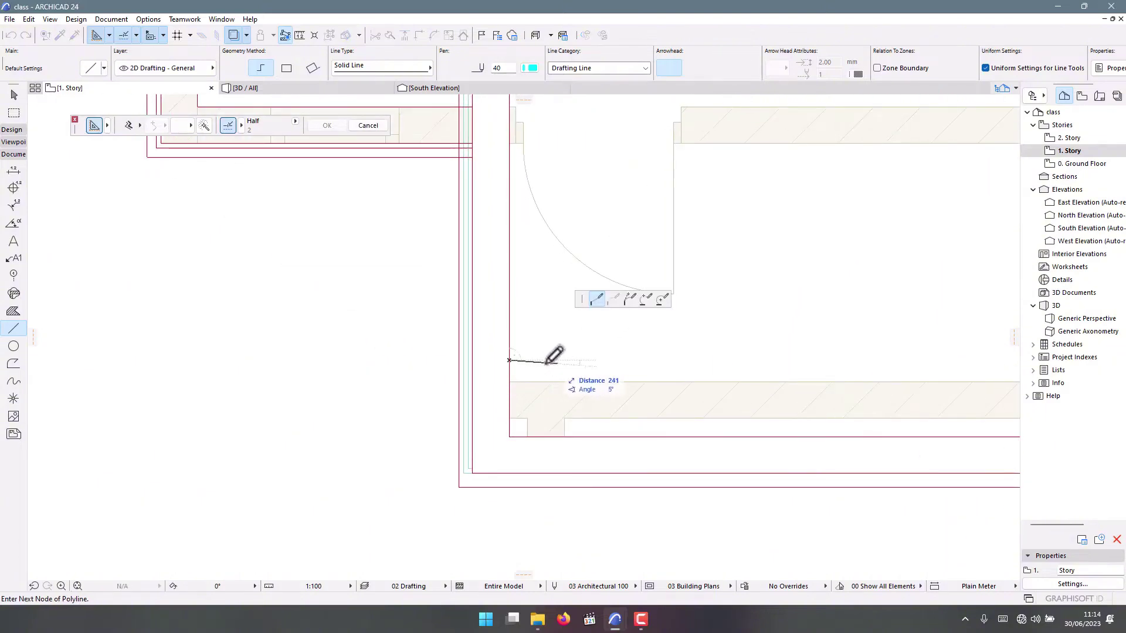
{"action": "scroll", "coordinate": [527, 363], "scroll_direction": "down", "scroll_amount": 5}
{"action": "scroll", "coordinate": [624, 460], "scroll_direction": "up", "scroll_amount": 4}
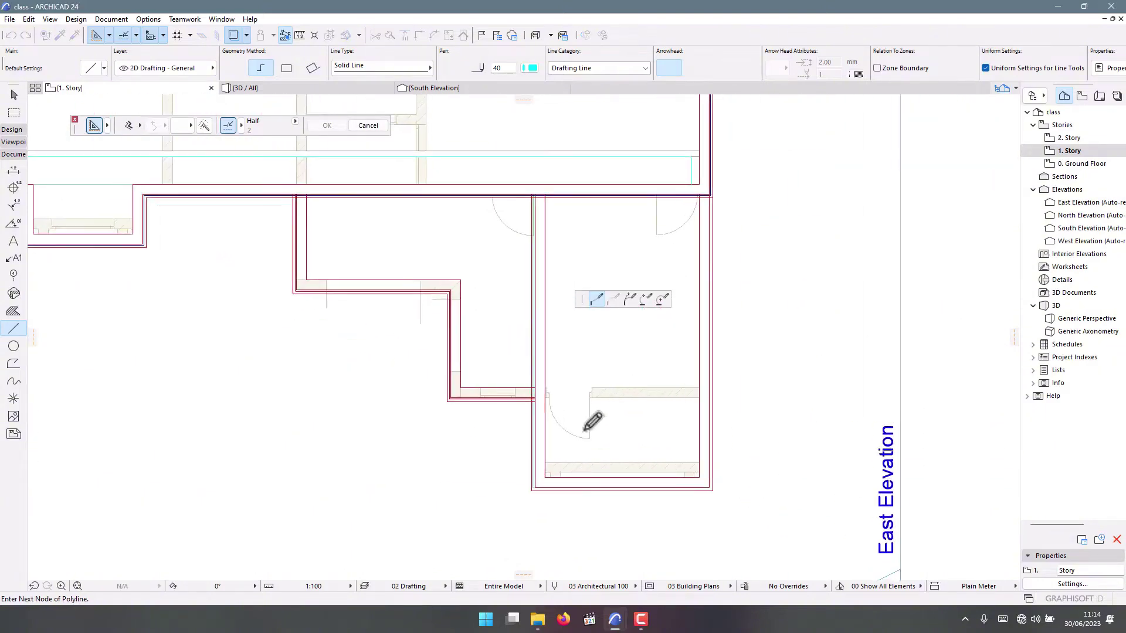
{"action": "scroll", "coordinate": [575, 454], "scroll_direction": "up", "scroll_amount": 4}
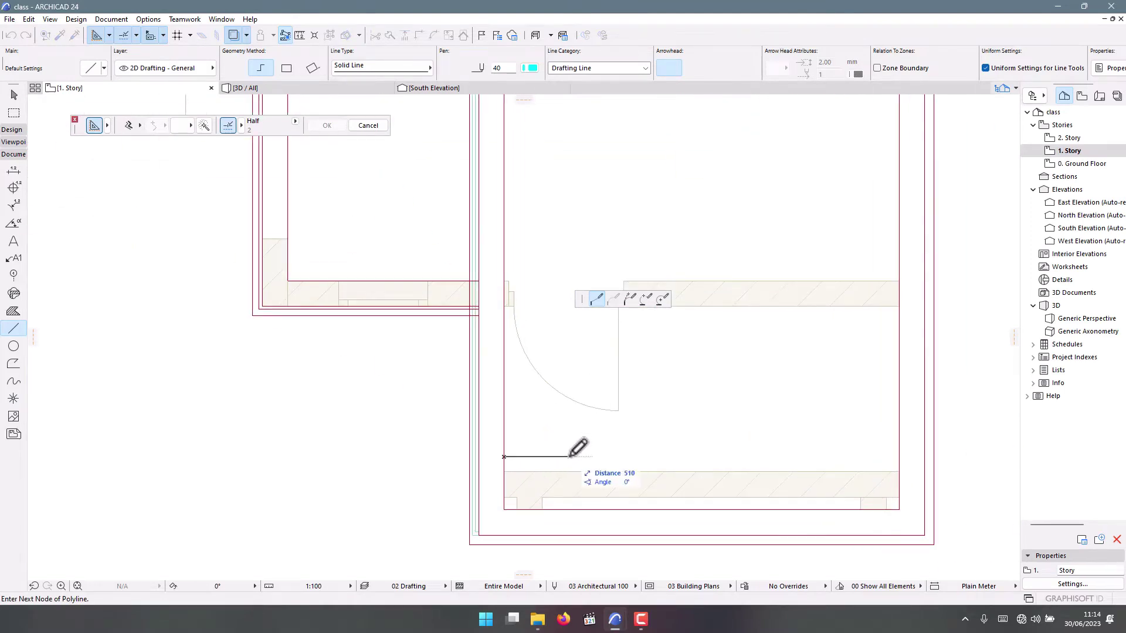
{"action": "scroll", "coordinate": [575, 451], "scroll_direction": "up", "scroll_amount": 3}
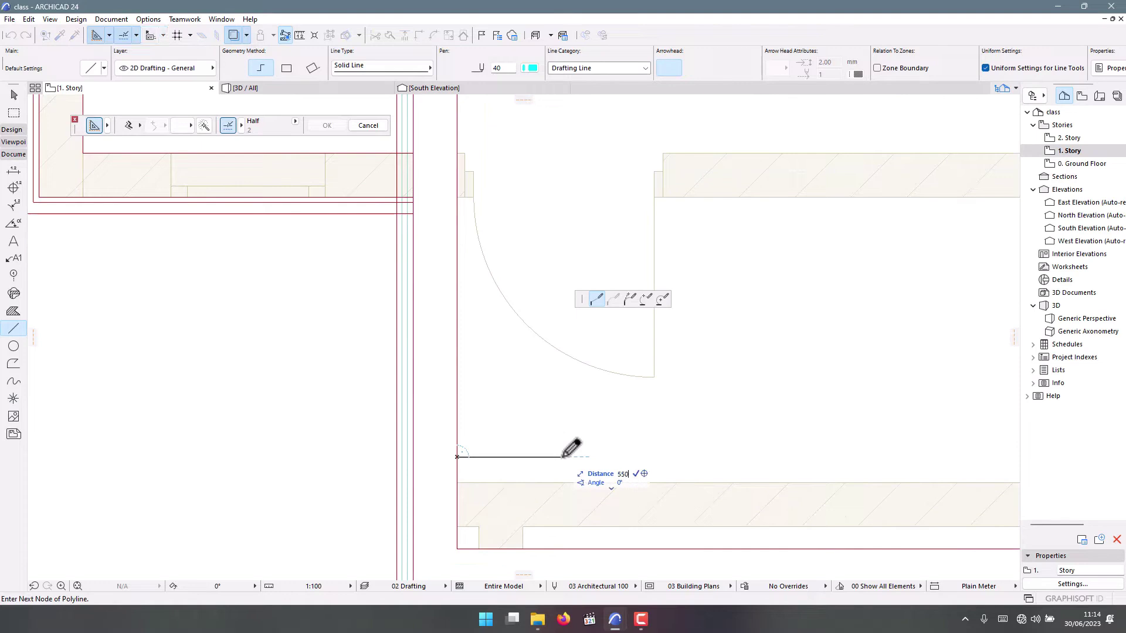
{"action": "left_click", "coordinate": [578, 457]}
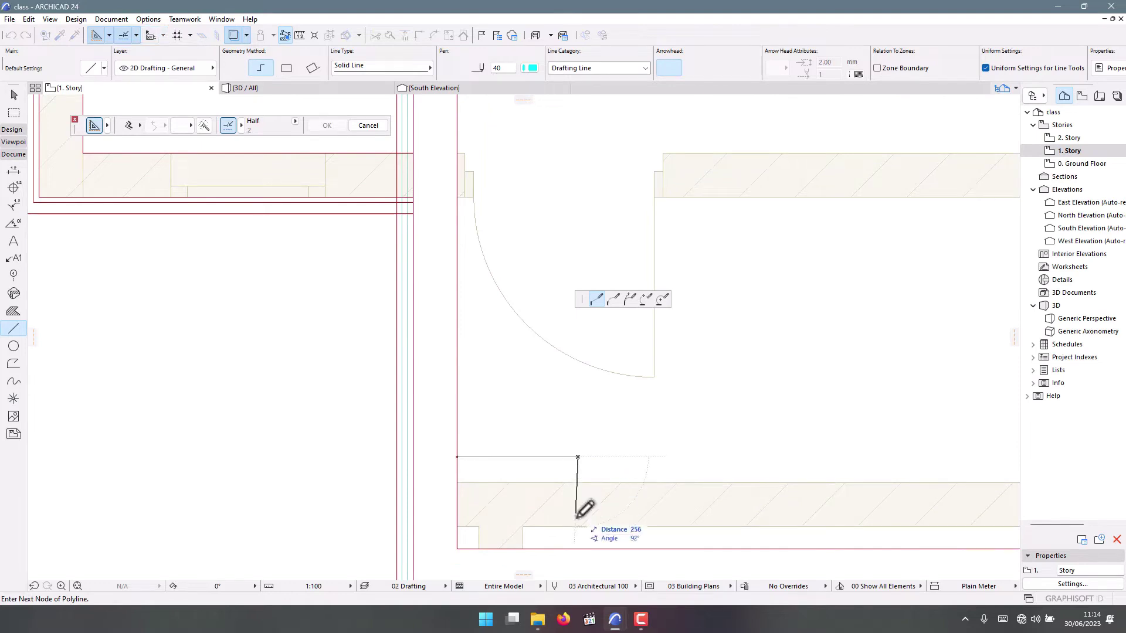
- Continue the polyline straight south to the south wall's inner face, finish it and clear the selection
{"action": "double_click", "coordinate": [578, 547]}
{"action": "key", "text": "Escape"}
{"action": "left_click", "coordinate": [578, 467]}
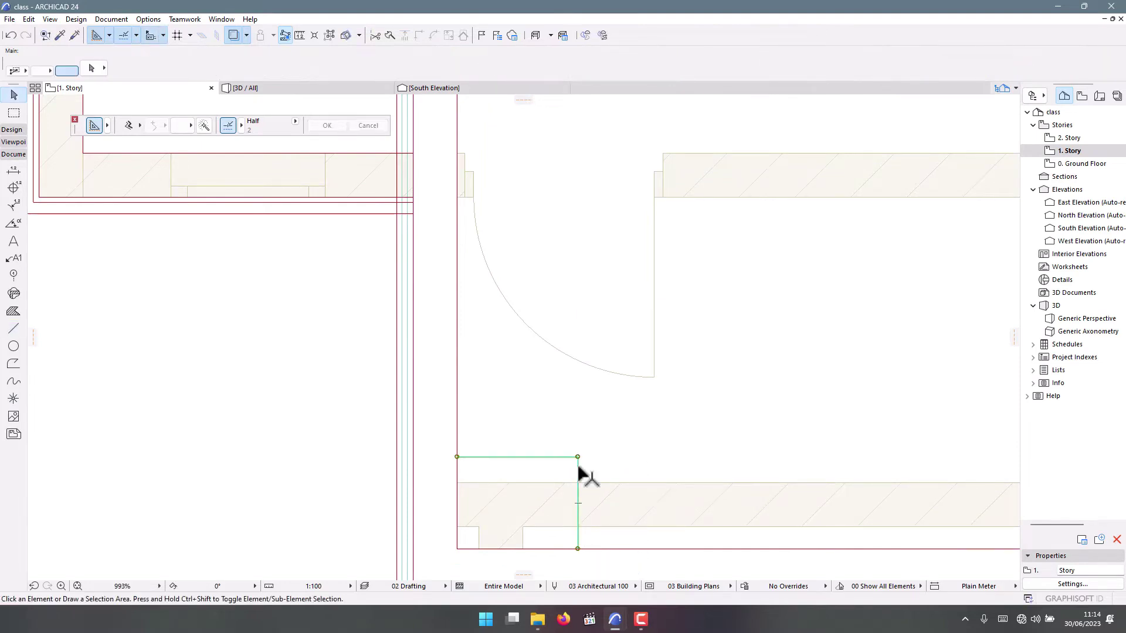
{"action": "key", "text": "Escape"}
{"action": "left_click", "coordinate": [285, 36]}
{"action": "scroll", "coordinate": [515, 414], "scroll_direction": "down", "scroll_amount": 6}
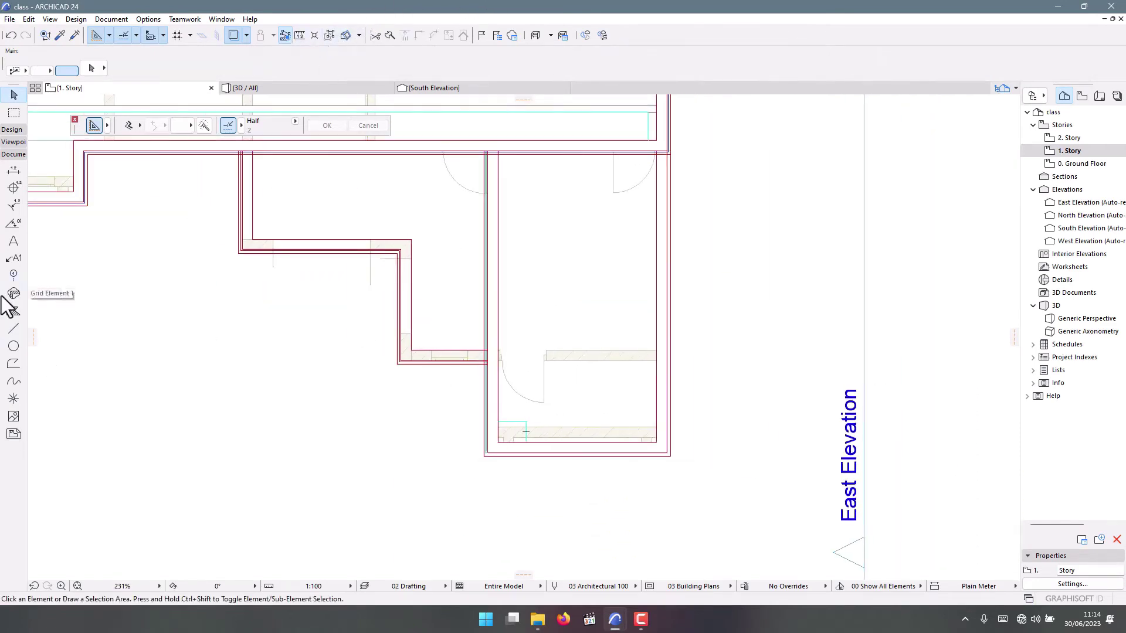
- Draw a rectangular slab along the southeast wing's west wall, from the guide line's south end to the main block's south parapet
{"action": "left_click", "coordinate": [10, 131]}
{"action": "left_click", "coordinate": [11, 199]}
{"action": "scroll", "coordinate": [522, 443], "scroll_direction": "up", "scroll_amount": 7}
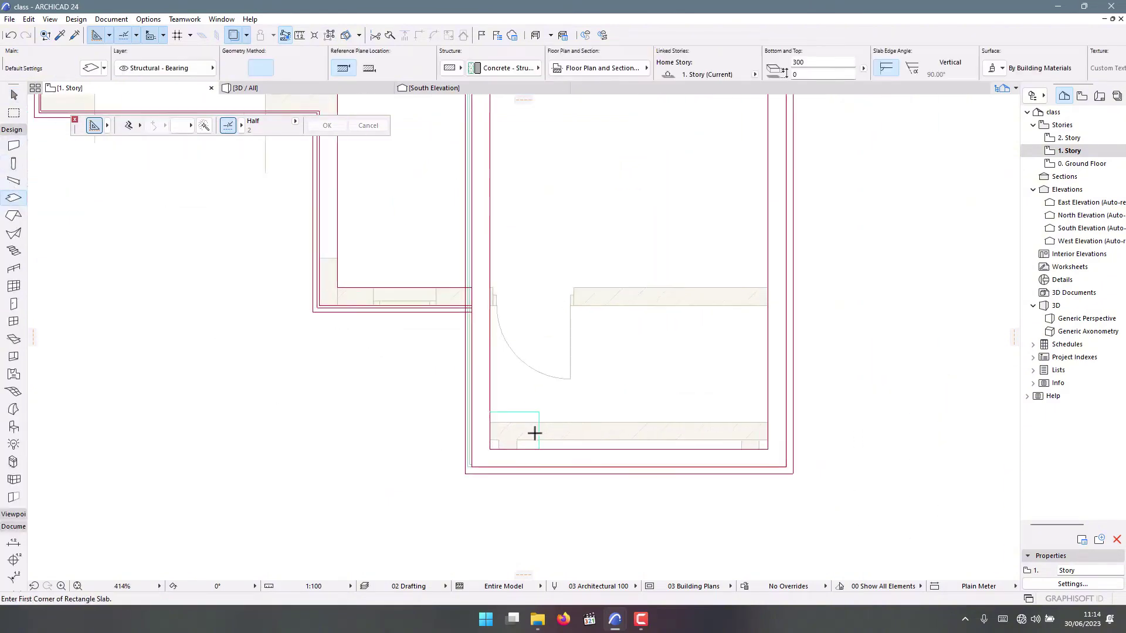
{"action": "left_click", "coordinate": [567, 449]}
{"action": "scroll", "coordinate": [540, 463], "scroll_direction": "down", "scroll_amount": 8}
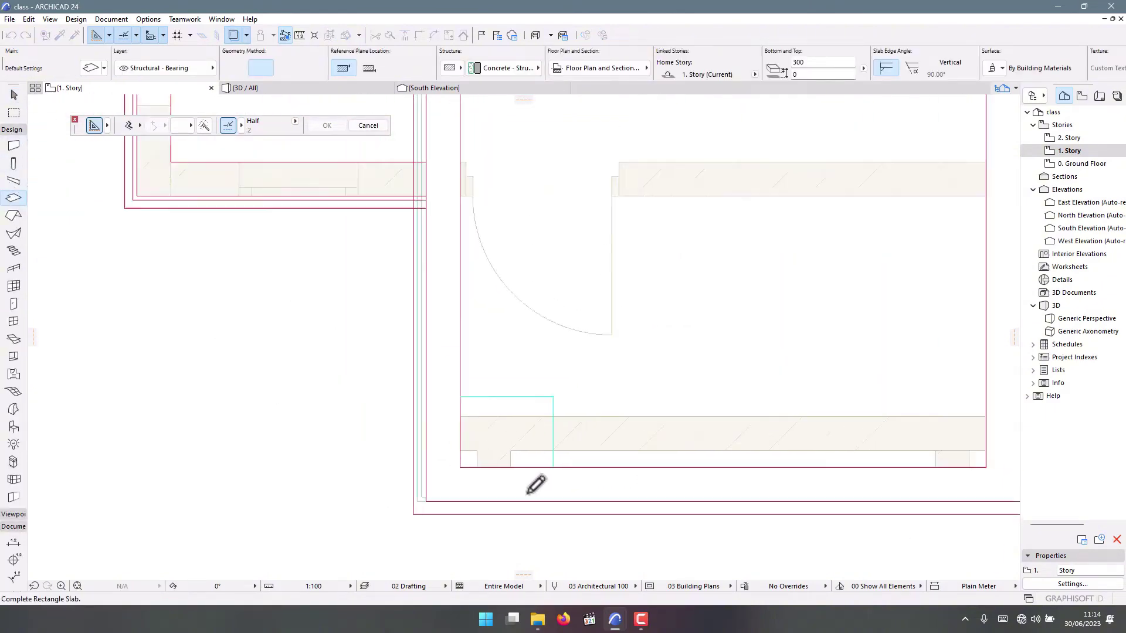
{"action": "scroll", "coordinate": [533, 326], "scroll_direction": "up", "scroll_amount": 7}
{"action": "scroll", "coordinate": [462, 336], "scroll_direction": "up", "scroll_amount": 7}
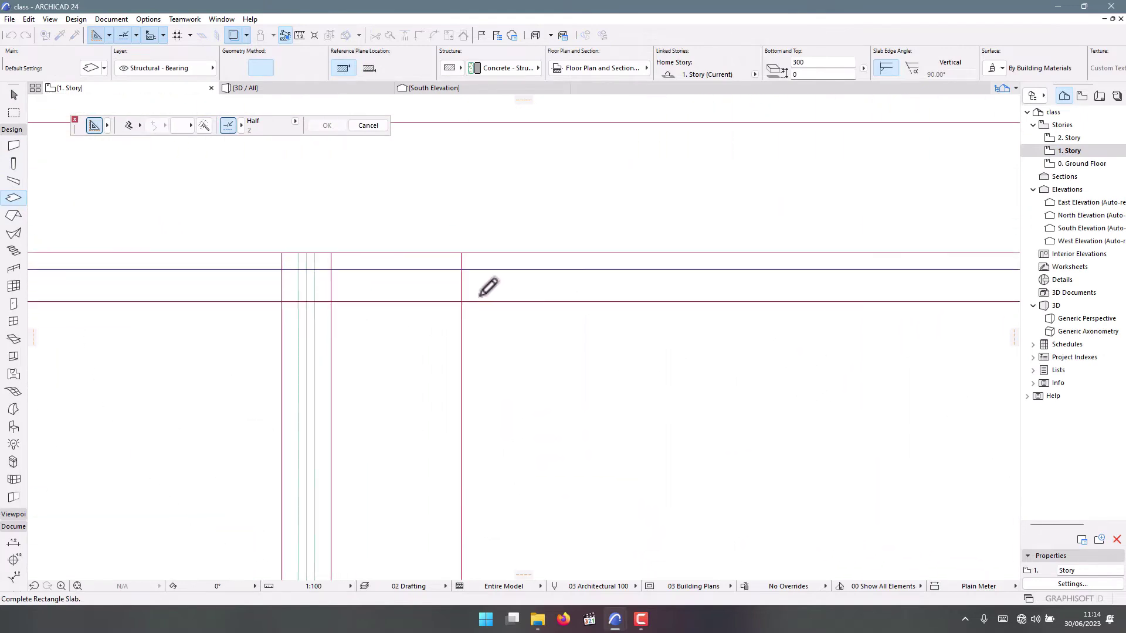
{"action": "left_click", "coordinate": [463, 253]}
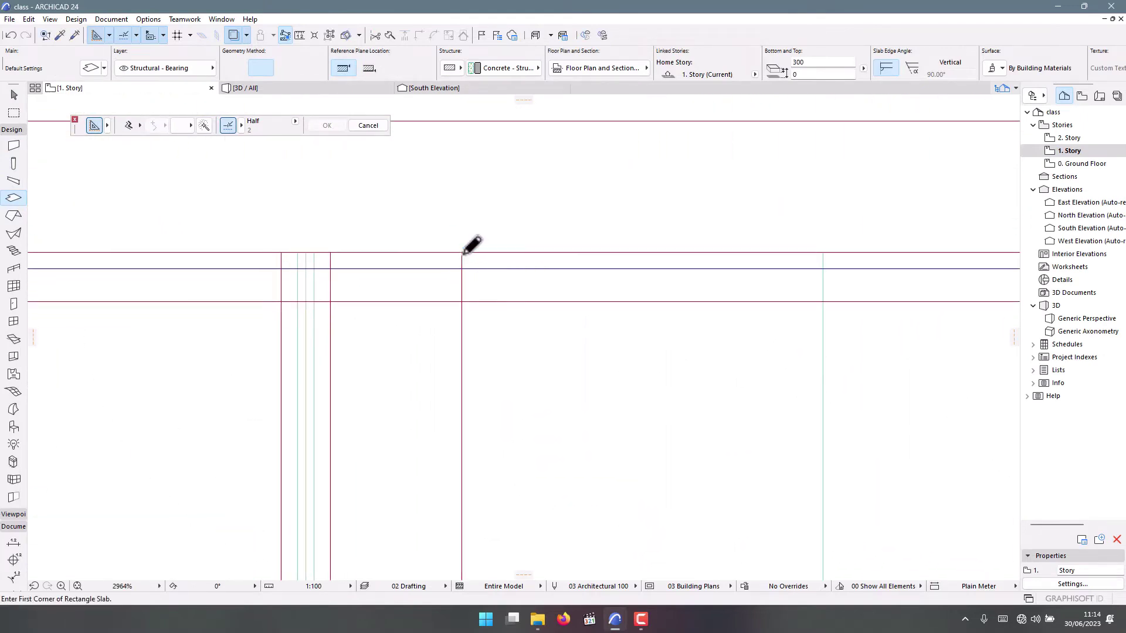
{"action": "scroll", "coordinate": [465, 249], "scroll_direction": "down", "scroll_amount": 7}
{"action": "scroll", "coordinate": [488, 395], "scroll_direction": "up", "scroll_amount": 4}
{"action": "middle_click_drag", "start_coordinate": [489, 396], "coordinate": [506, 335]}
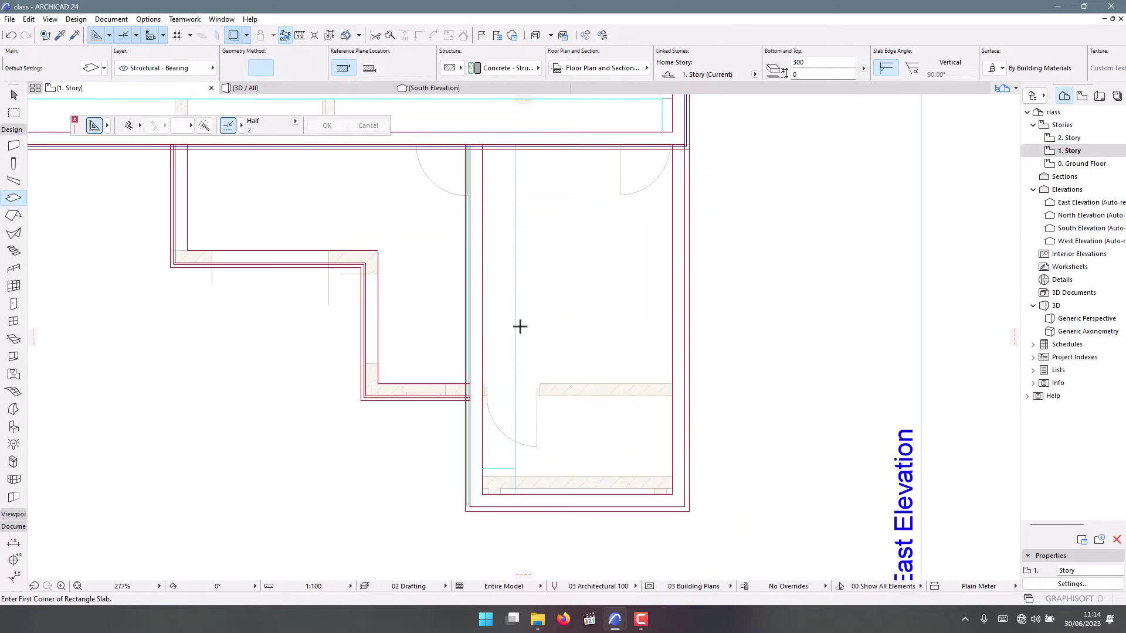
{"action": "key", "text": "Escape"}
- Set the new slab's thickness and home story offset both to 125, and enable its surface overrides
{"action": "left_click", "coordinate": [515, 271]}
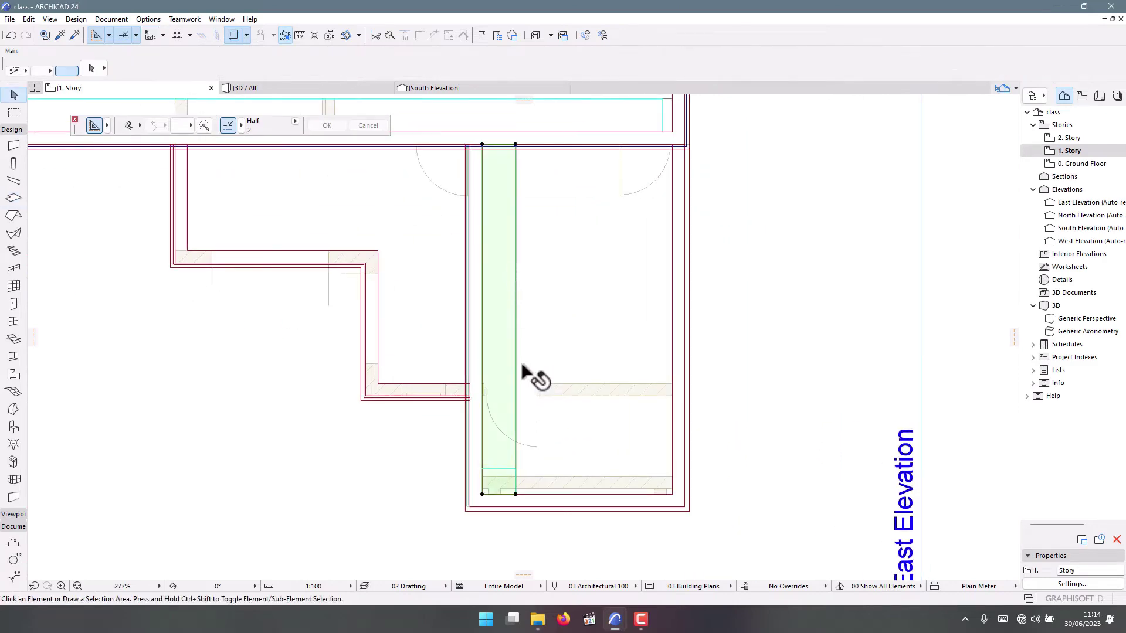
{"action": "double_click", "coordinate": [497, 187]}
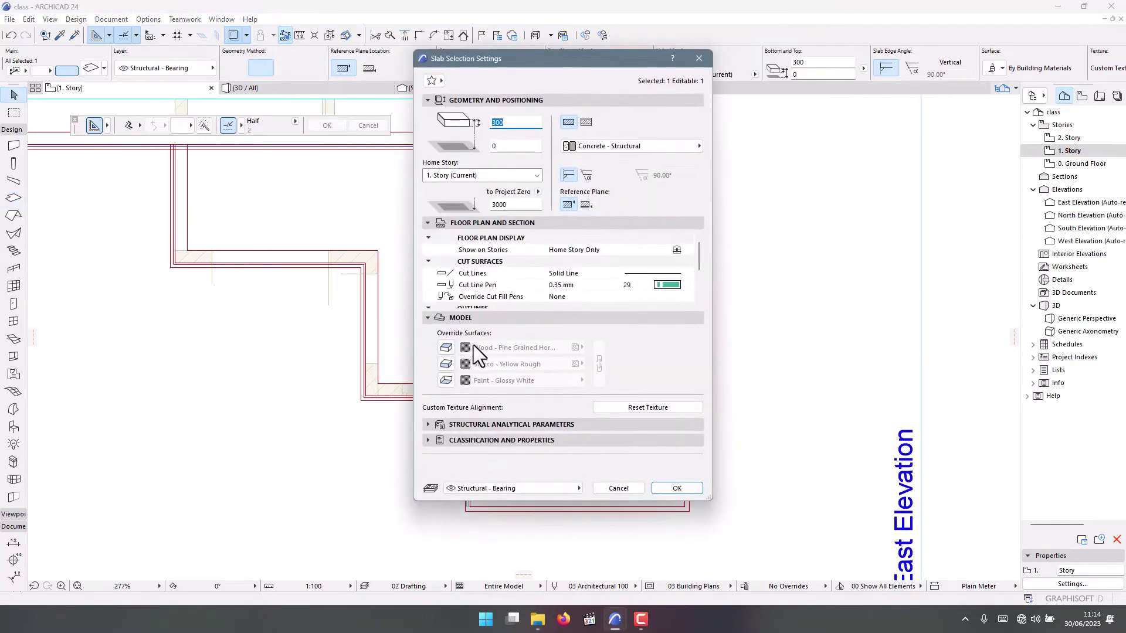
{"action": "left_click", "coordinate": [445, 380]}
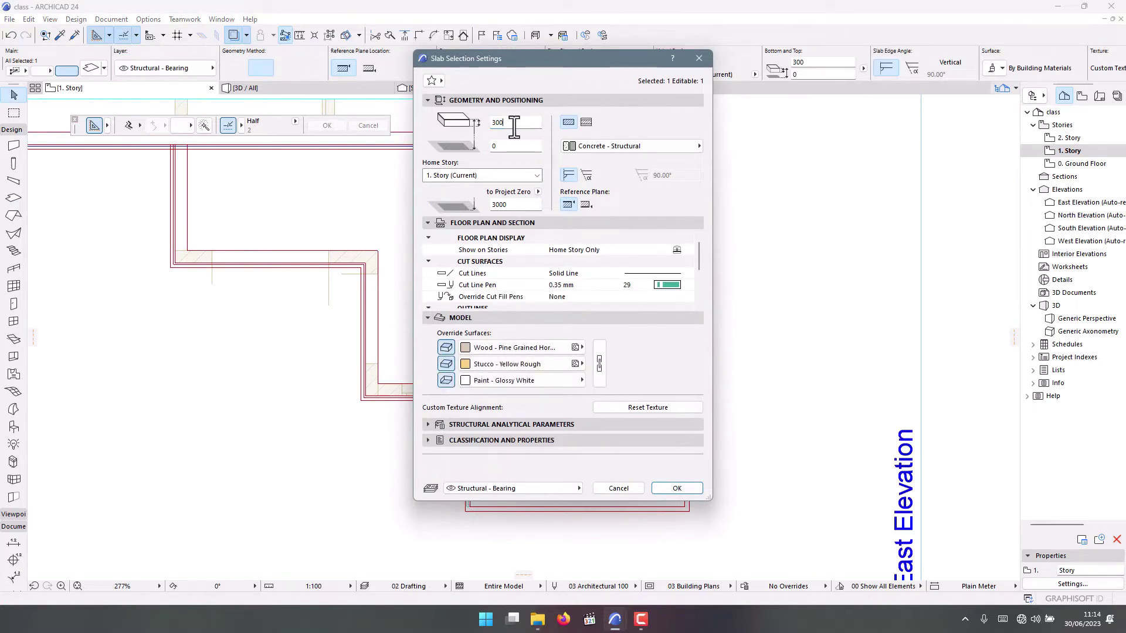
{"action": "type", "text": "125"}
{"action": "key", "text": "Tab"}
{"action": "type", "text": "125"}
- Override all three surfaces of the slab with linked Concrete - 02, apply the settings and deselect the slab
{"action": "left_click", "coordinate": [516, 348]}
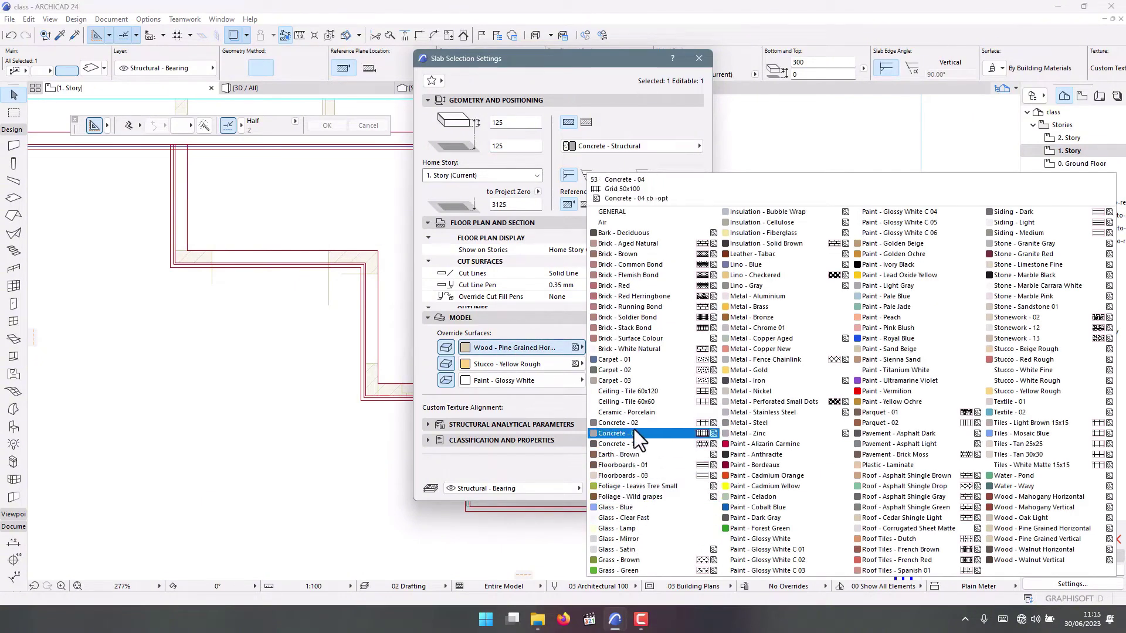
{"action": "left_click", "coordinate": [615, 423]}
{"action": "left_click", "coordinate": [600, 365]}
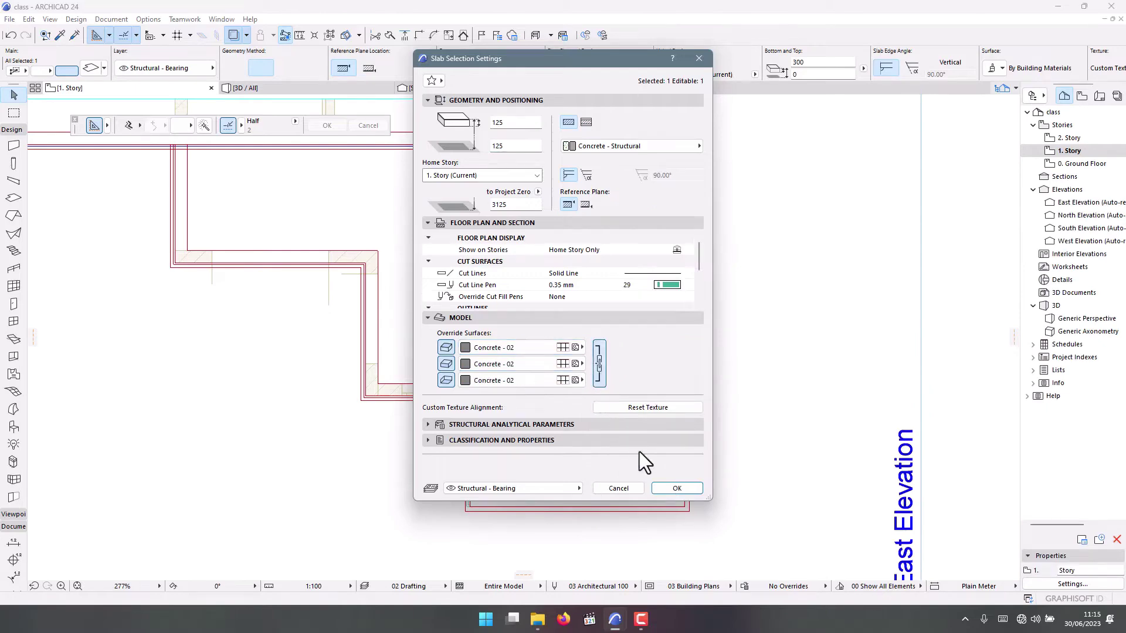
{"action": "left_click", "coordinate": [675, 488]}
{"action": "scroll", "coordinate": [511, 183], "scroll_direction": "down", "scroll_amount": 3}
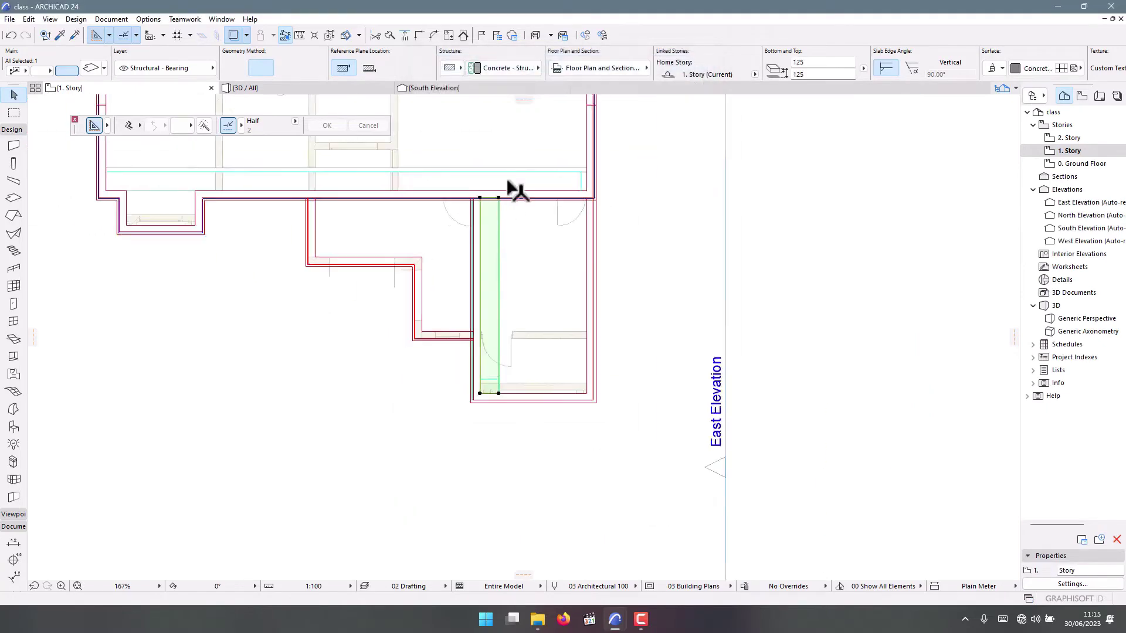
{"action": "left_click", "coordinate": [516, 253]}
- Copy the south gutter's low edge wall, placing its west end where the southeast slab's east edge meets the main block's south parapet
{"action": "scroll", "coordinate": [516, 187], "scroll_direction": "up", "scroll_amount": 3}
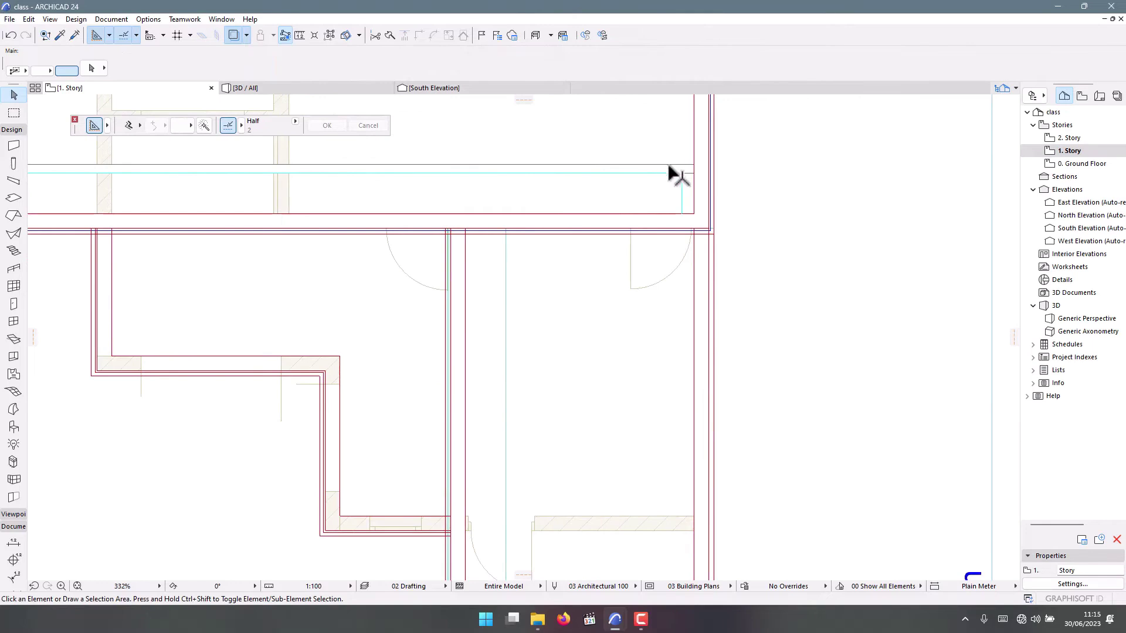
{"action": "left_click", "coordinate": [670, 172]}
{"action": "scroll", "coordinate": [495, 216], "scroll_direction": "down", "scroll_amount": 3}
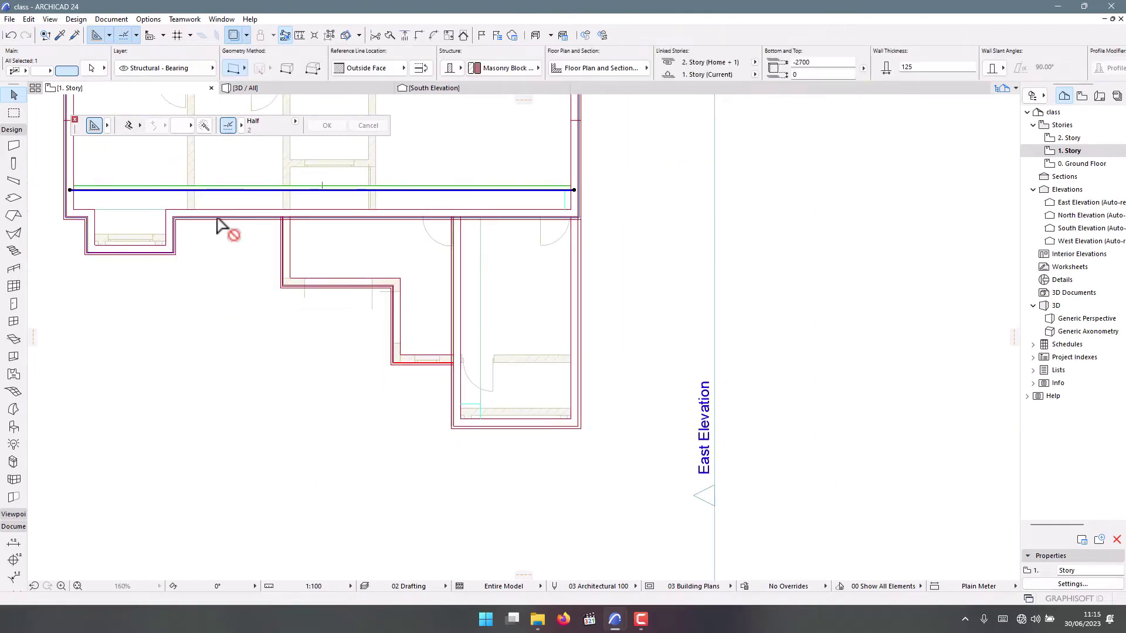
{"action": "scroll", "coordinate": [140, 188], "scroll_direction": "up", "scroll_amount": 4}
{"action": "key", "text": "ctrl+shift+d"}
{"action": "scroll", "coordinate": [322, 250], "scroll_direction": "down", "scroll_amount": 2}
{"action": "middle_click_drag", "start_coordinate": [88, 223], "coordinate": [232, 246]}
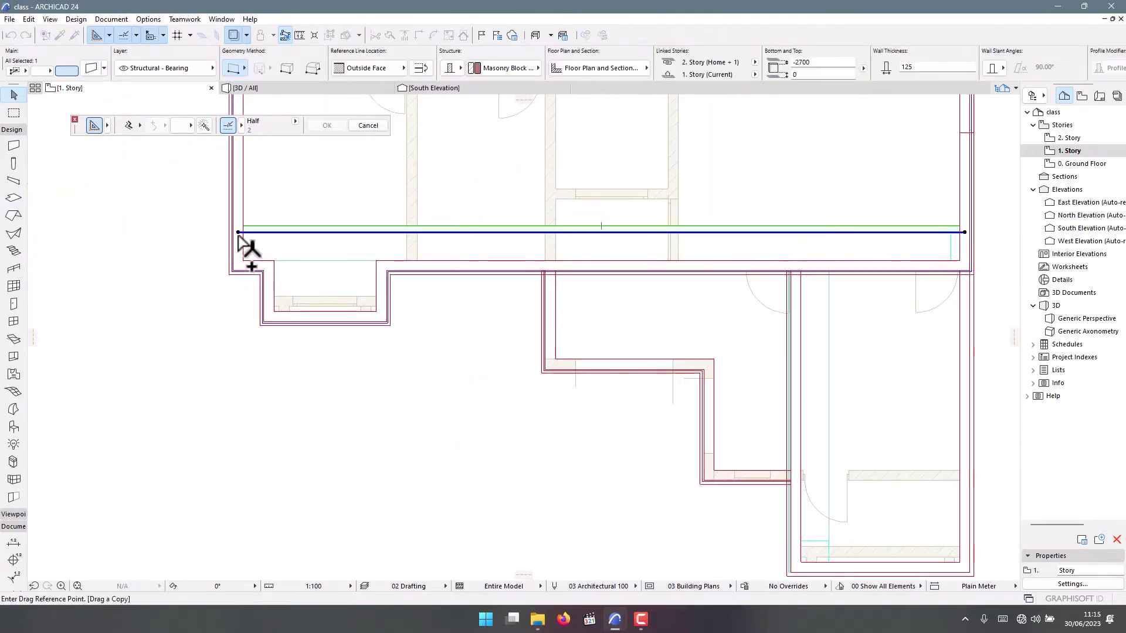
{"action": "left_click", "coordinate": [237, 232]}
{"action": "scroll", "coordinate": [575, 370], "scroll_direction": "down", "scroll_amount": 3}
{"action": "scroll", "coordinate": [382, 209], "scroll_direction": "up", "scroll_amount": 5}
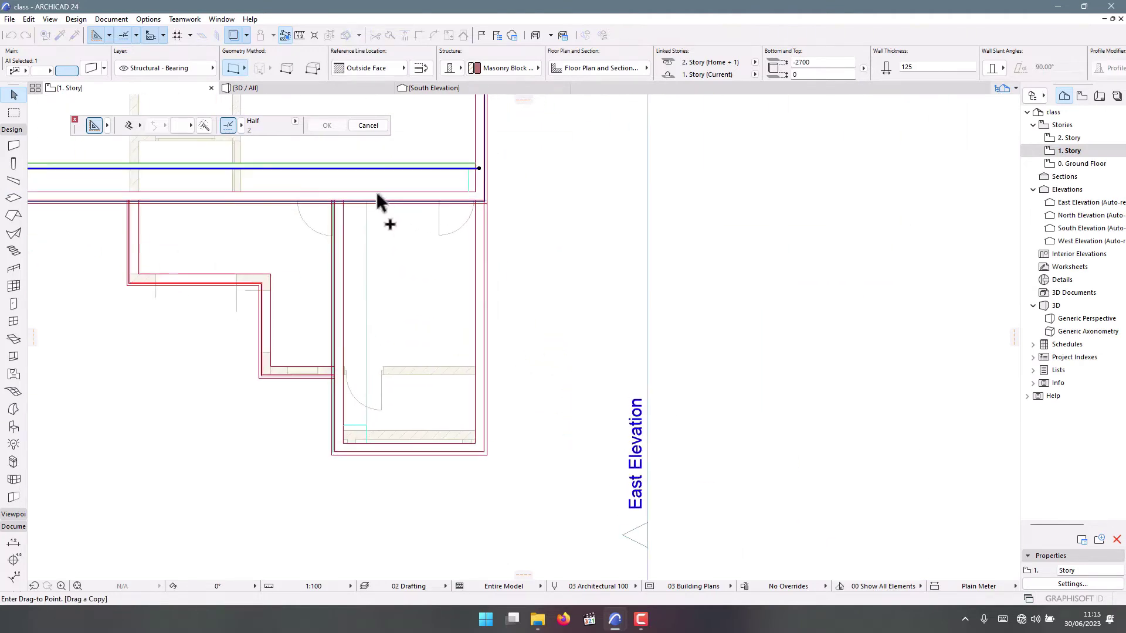
{"action": "scroll", "coordinate": [335, 183], "scroll_direction": "up", "scroll_amount": 2}
{"action": "left_click", "coordinate": [388, 266]}
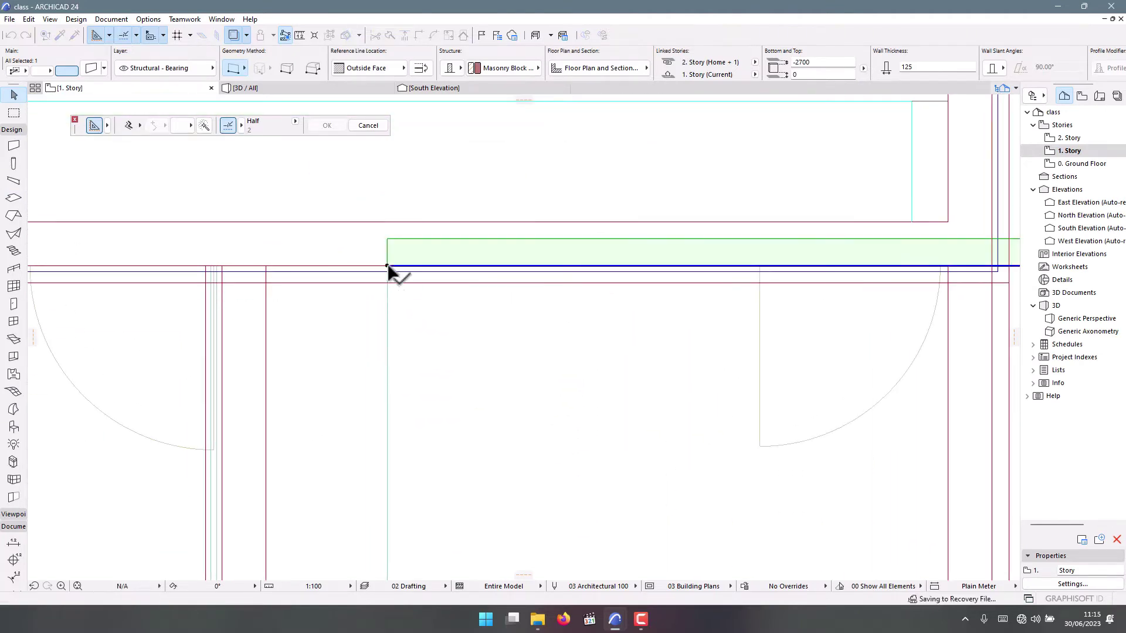
- Rotate the copied wall -90° about its west end so it runs south along the southeast slab's east edge
{"action": "key", "text": "ctrl+e"}
{"action": "left_click", "coordinate": [387, 266]}
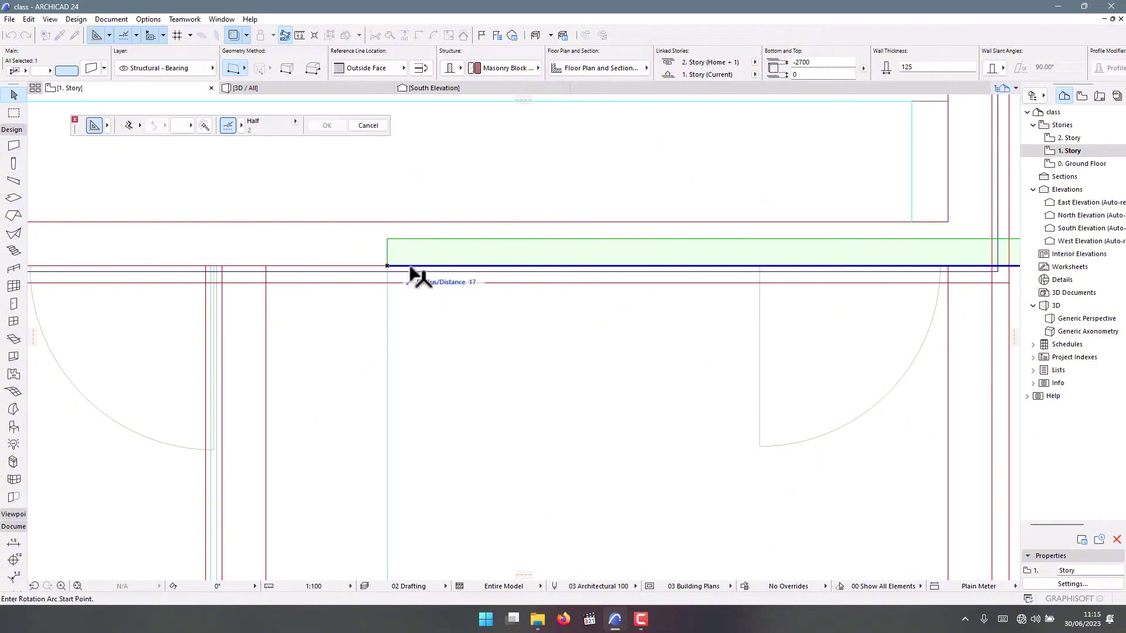
{"action": "left_click", "coordinate": [493, 272]}
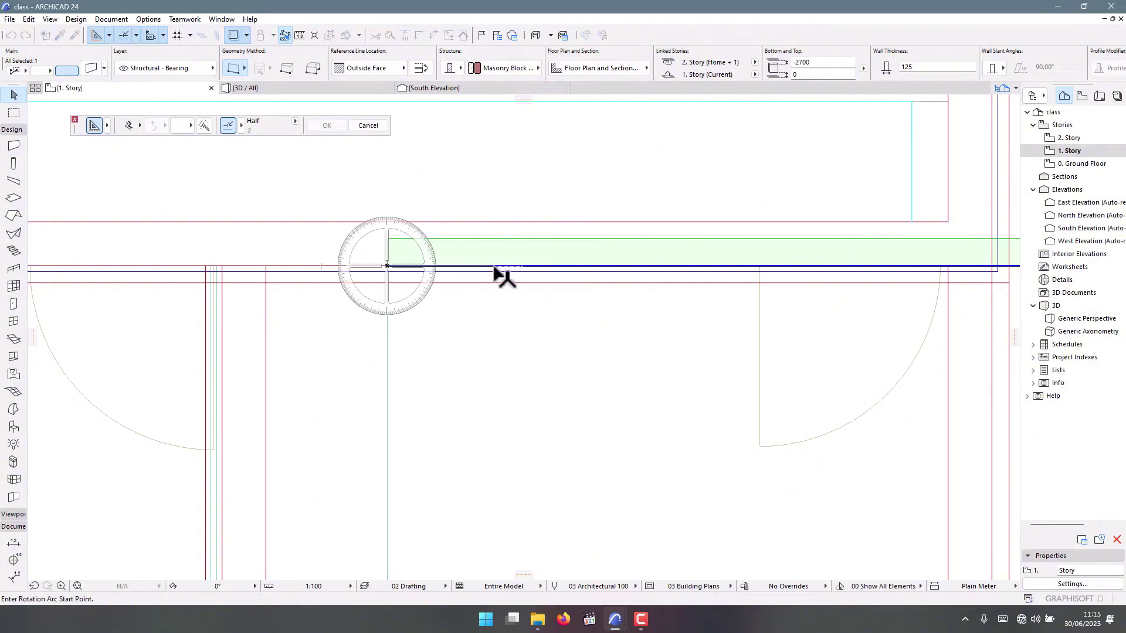
{"action": "left_click", "coordinate": [388, 387]}
- Shorten the rotated wall by stretching its south end back to the southeast wing's south parapet
{"action": "scroll", "coordinate": [496, 249], "scroll_direction": "down", "scroll_amount": 4}
{"action": "scroll", "coordinate": [457, 511], "scroll_direction": "down", "scroll_amount": 3}
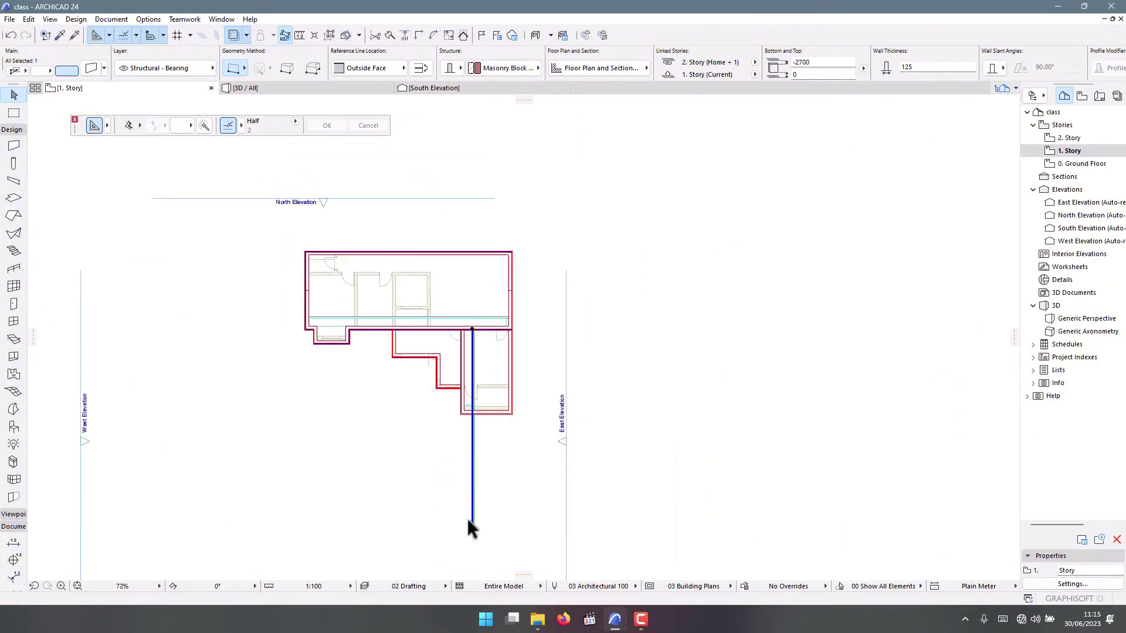
{"action": "left_click", "coordinate": [473, 533]}
{"action": "scroll", "coordinate": [474, 393], "scroll_direction": "up", "scroll_amount": 8}
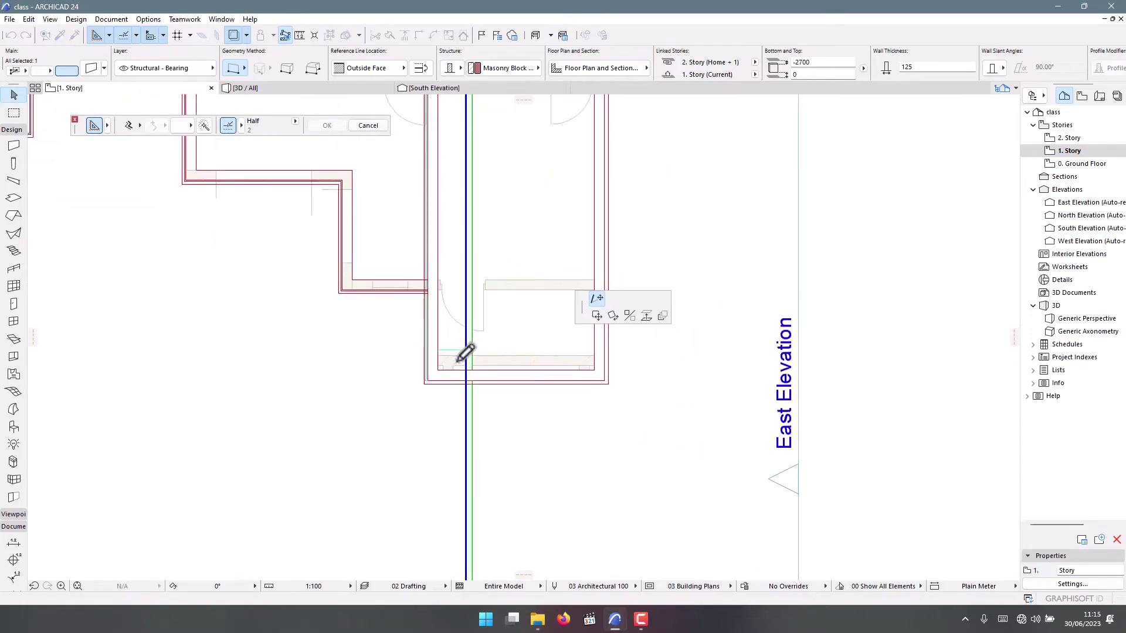
{"action": "left_click", "coordinate": [484, 385]}
{"action": "scroll", "coordinate": [575, 438], "scroll_direction": "down", "scroll_amount": 4}
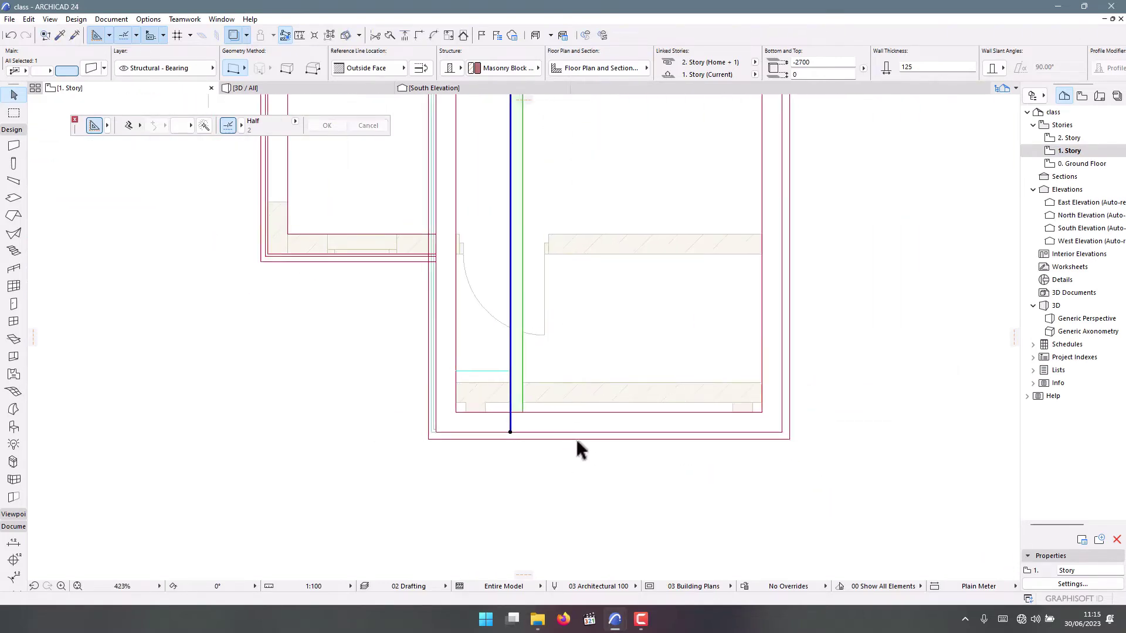
- Examine the main block's south side and the stepped parapet area west of the southeast wing
{"action": "scroll", "coordinate": [314, 277], "scroll_direction": "up", "scroll_amount": 4}
{"action": "scroll", "coordinate": [287, 300], "scroll_direction": "down", "scroll_amount": 4}
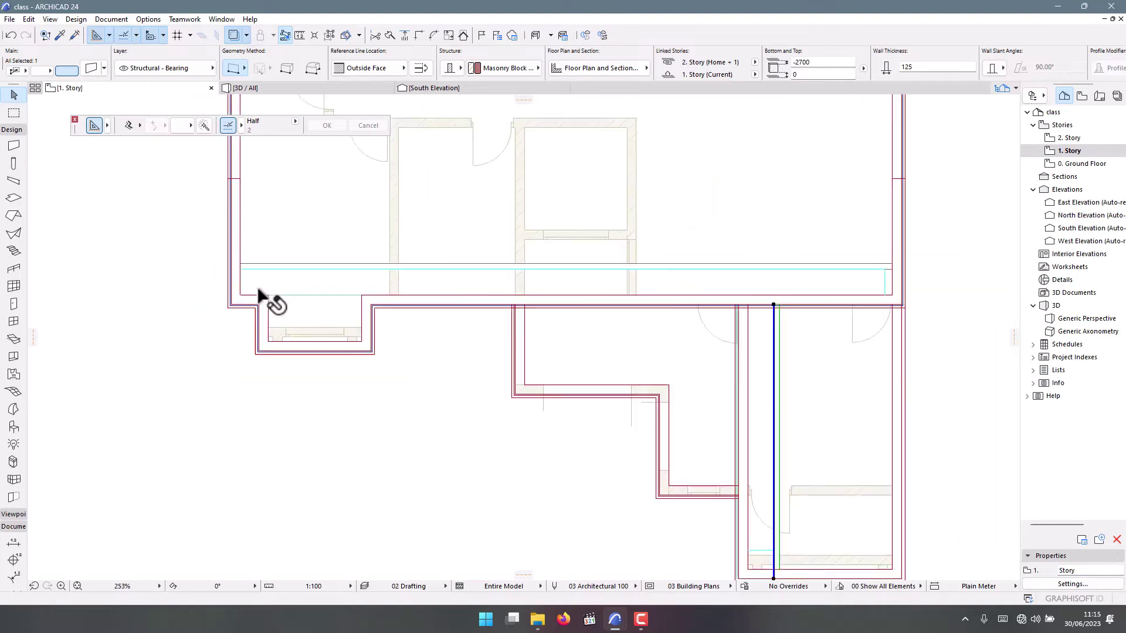
{"action": "scroll", "coordinate": [520, 365], "scroll_direction": "up", "scroll_amount": 4}
{"action": "scroll", "coordinate": [522, 363], "scroll_direction": "up", "scroll_amount": 3}
{"action": "scroll", "coordinate": [397, 381], "scroll_direction": "down", "scroll_amount": 4}
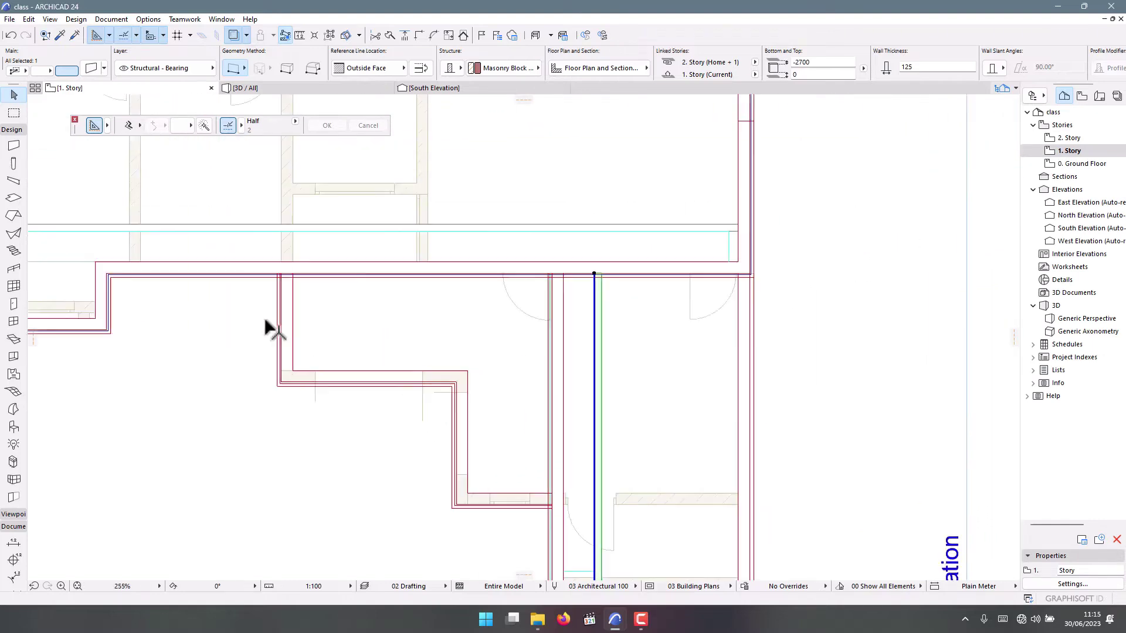
{"action": "scroll", "coordinate": [228, 304], "scroll_direction": "up", "scroll_amount": 2}
{"action": "scroll", "coordinate": [311, 317], "scroll_direction": "down", "scroll_amount": 4}
{"action": "scroll", "coordinate": [408, 341], "scroll_direction": "up", "scroll_amount": 1}
{"action": "scroll", "coordinate": [408, 328], "scroll_direction": "up", "scroll_amount": 3}
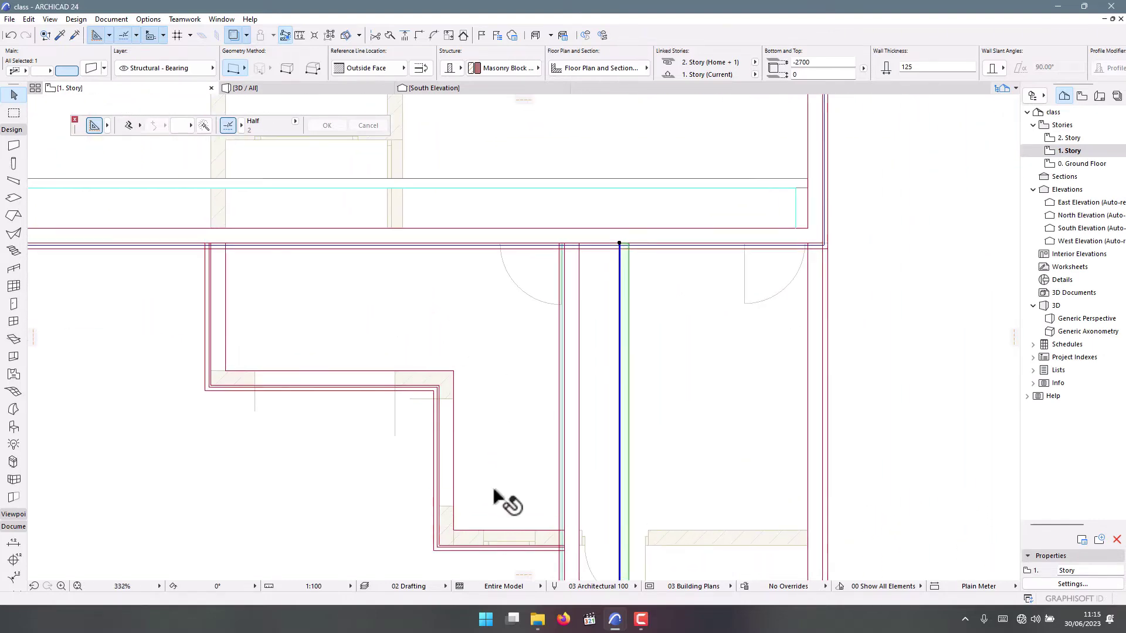
{"action": "scroll", "coordinate": [437, 369], "scroll_direction": "down", "scroll_amount": 1}
{"action": "scroll", "coordinate": [189, 240], "scroll_direction": "up", "scroll_amount": 4}
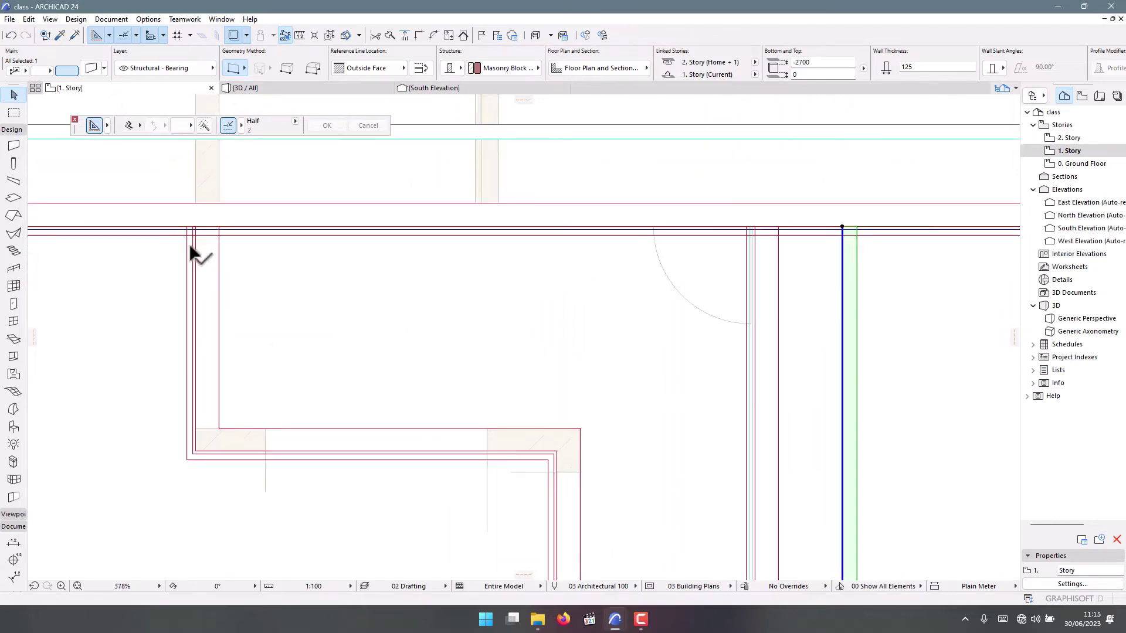
- Select the drafting lines along the stepped parapet's inner face, create an offset line chain 300 inside them and clear the selection
{"action": "left_click", "coordinate": [12, 129]}
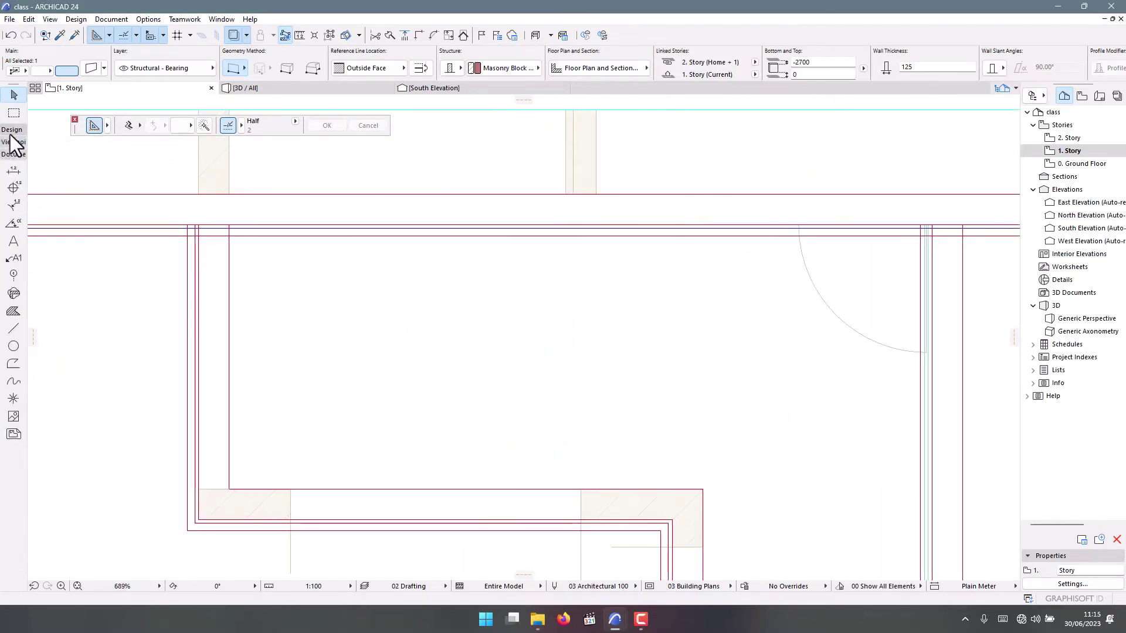
{"action": "scroll", "coordinate": [311, 399], "scroll_direction": "down", "scroll_amount": 2}
{"action": "left_click", "coordinate": [287, 388]}
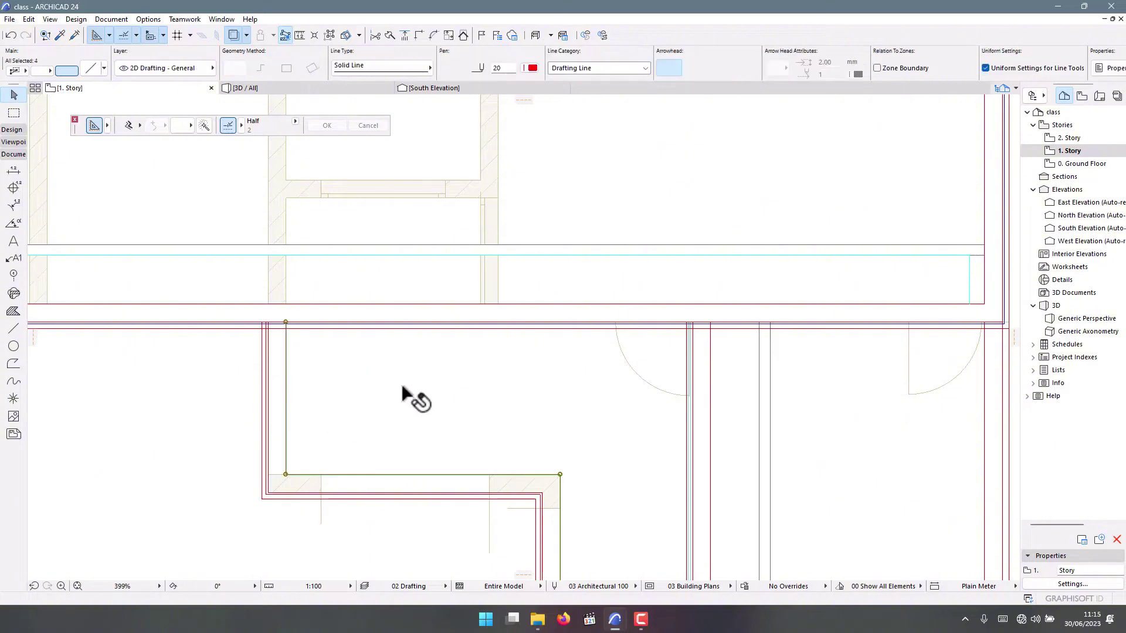
{"action": "scroll", "coordinate": [428, 434], "scroll_direction": "down", "scroll_amount": 3}
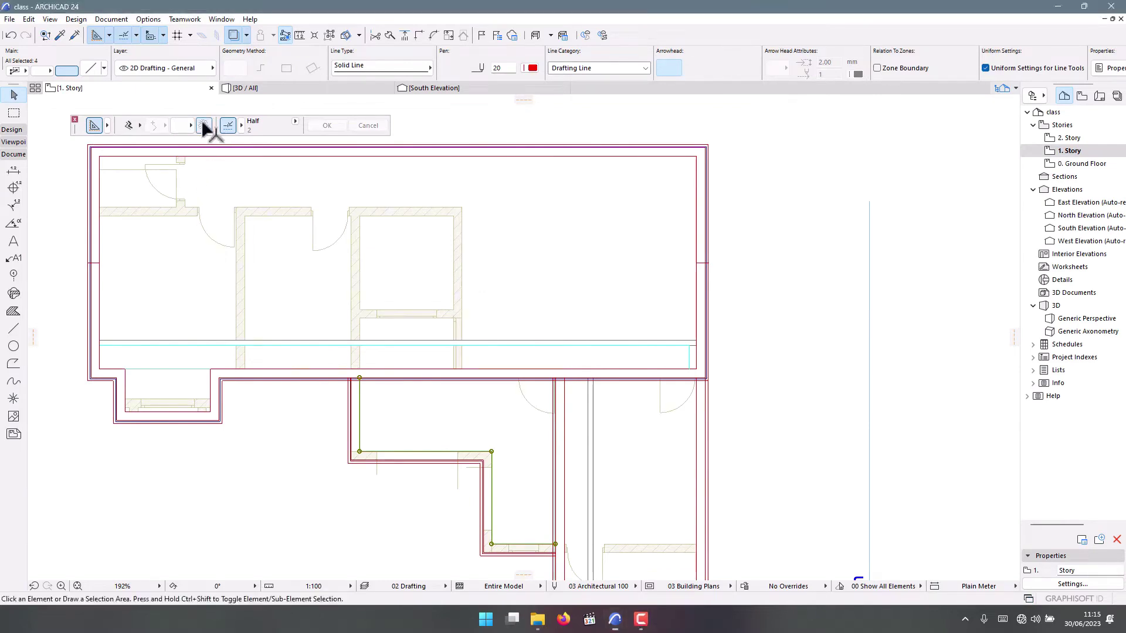
{"action": "left_click", "coordinate": [11, 330]}
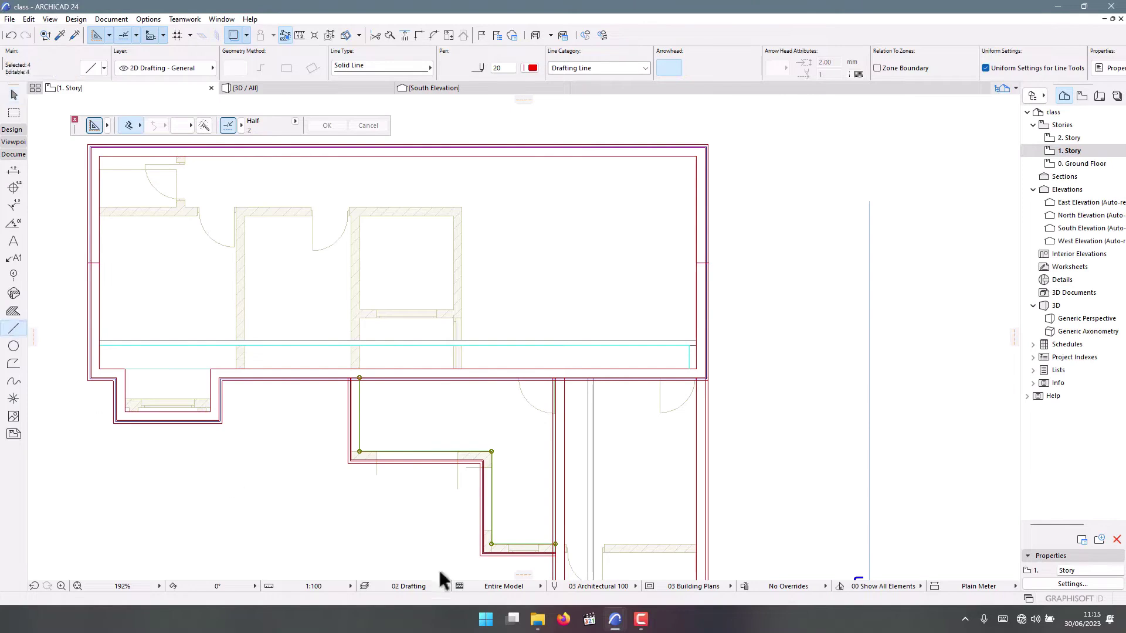
{"action": "scroll", "coordinate": [376, 410], "scroll_direction": "up", "scroll_amount": 5}
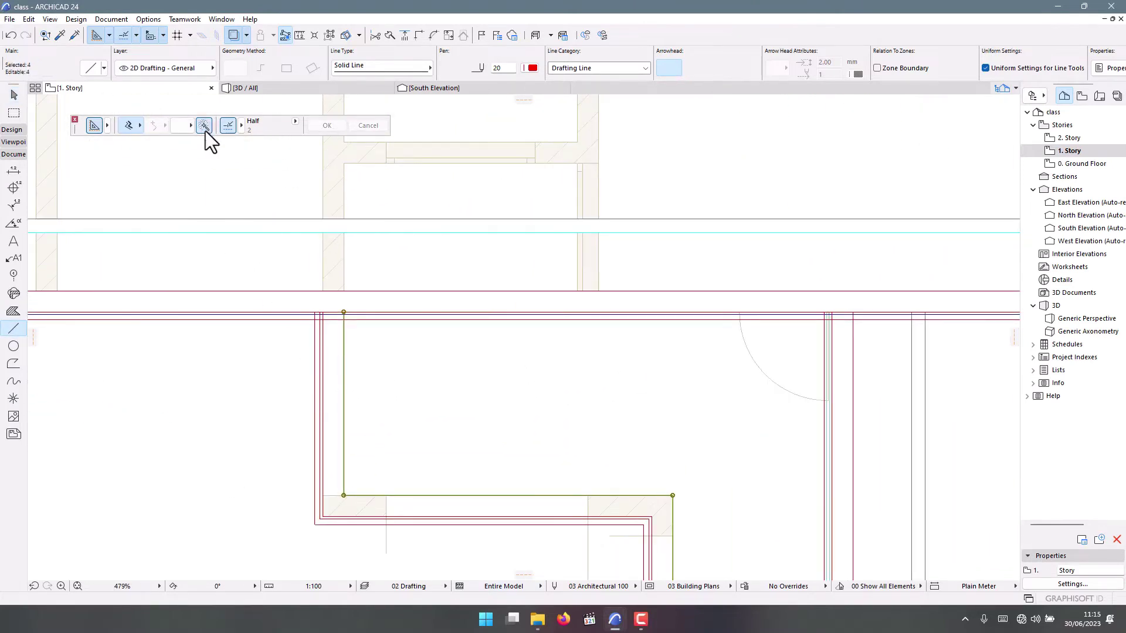
{"action": "left_click", "coordinate": [344, 397]}
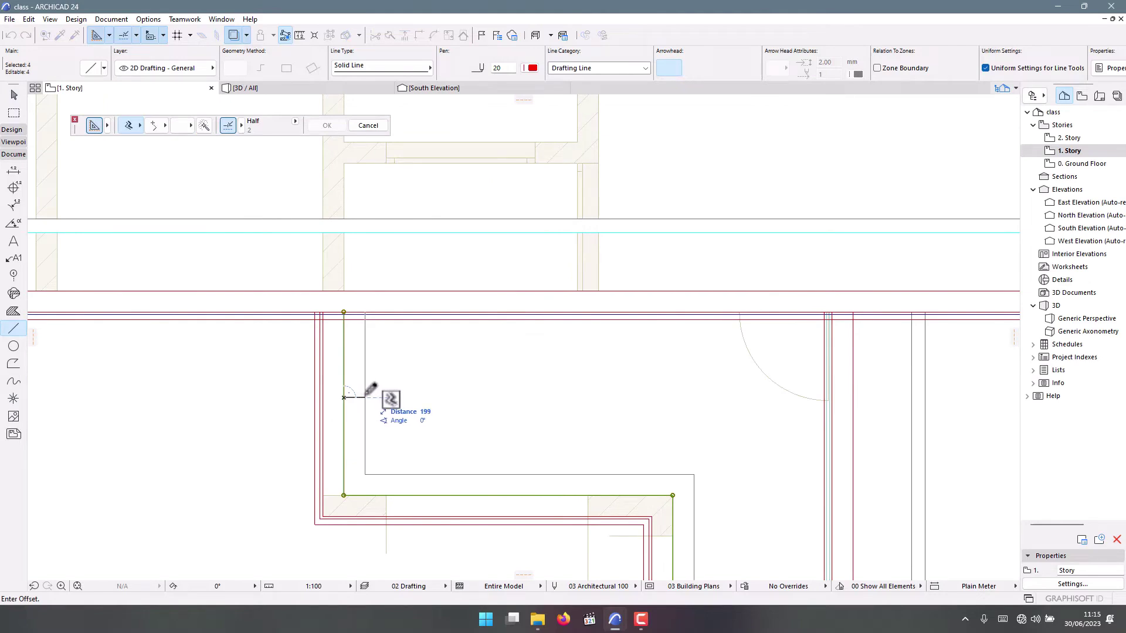
{"action": "scroll", "coordinate": [371, 413], "scroll_direction": "down", "scroll_amount": 3}
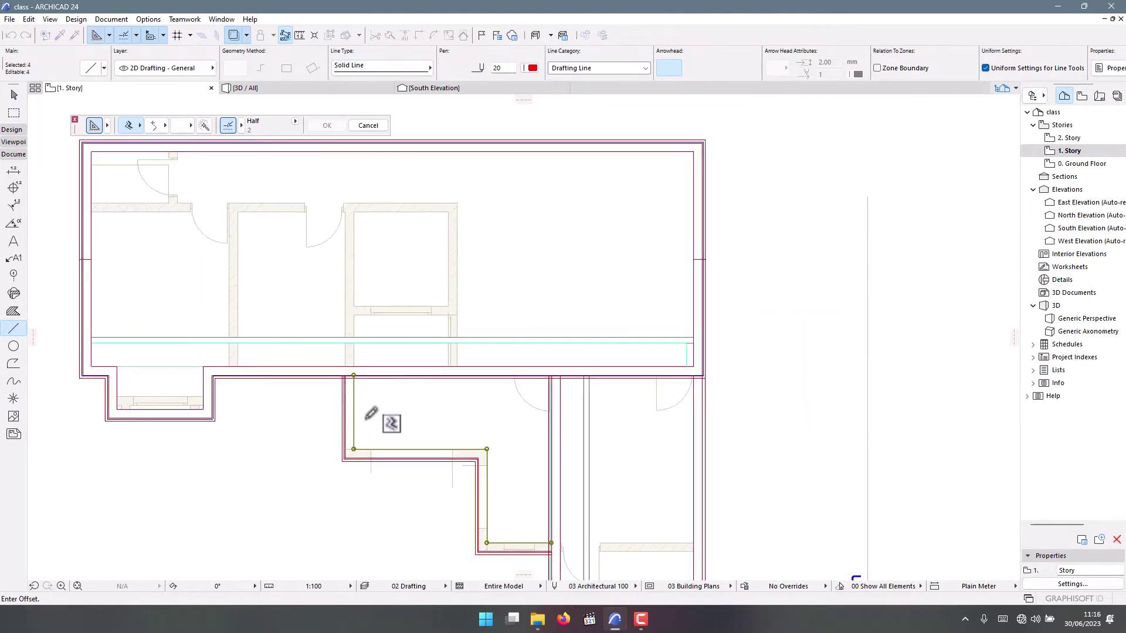
{"action": "scroll", "coordinate": [371, 414], "scroll_direction": "up", "scroll_amount": 3}
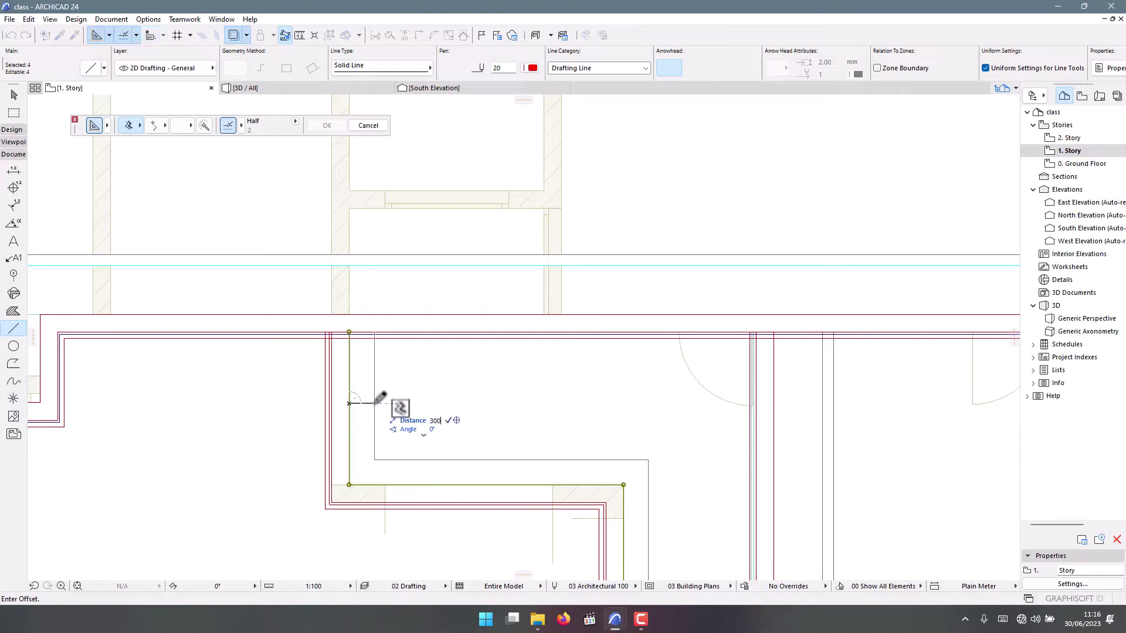
{"action": "key", "text": "Return"}
{"action": "key", "text": "Escape"}
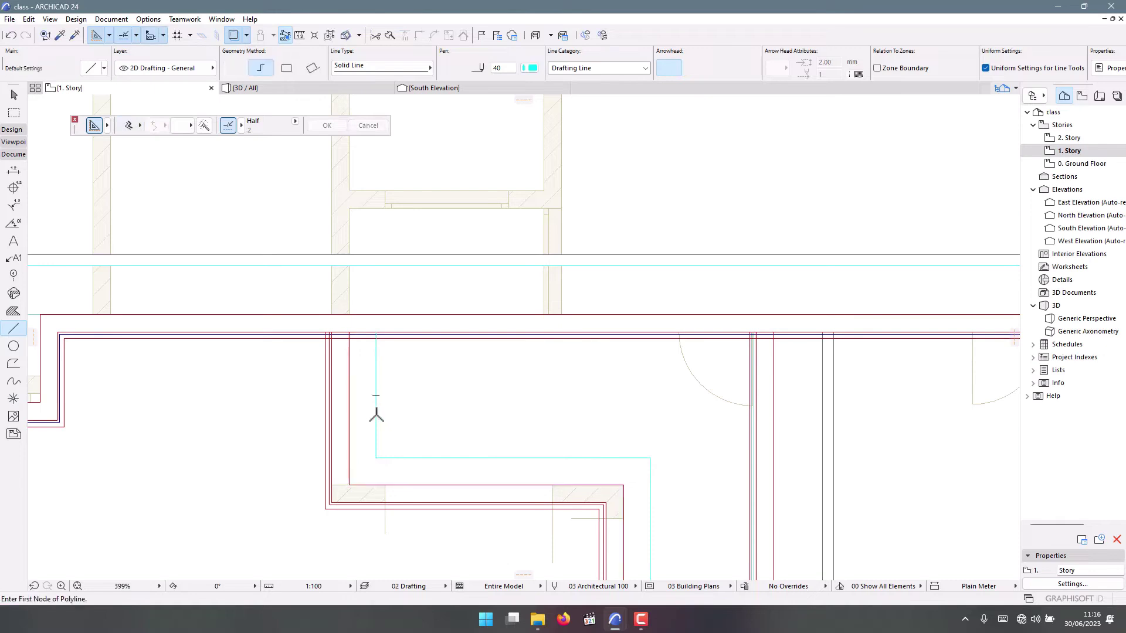
{"action": "key", "text": "Escape"}
- Compare the offset outline of the stepped area with the Ground Floor plan and return to 1. Story
{"action": "scroll", "coordinate": [376, 410], "scroll_direction": "down", "scroll_amount": 2}
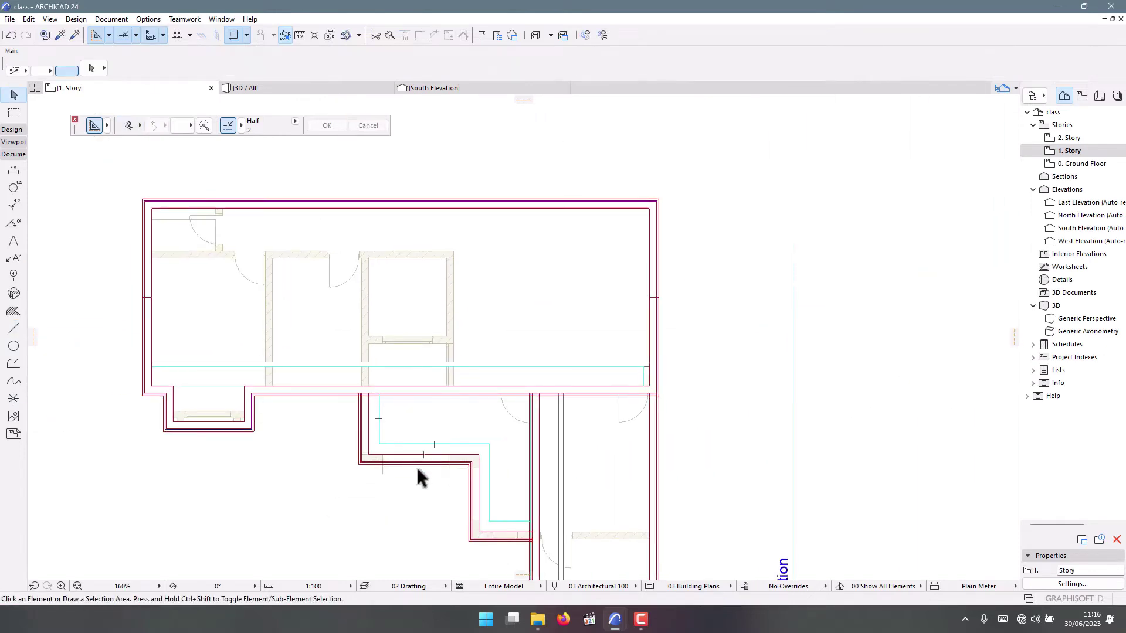
{"action": "scroll", "coordinate": [417, 466], "scroll_direction": "up", "scroll_amount": 4}
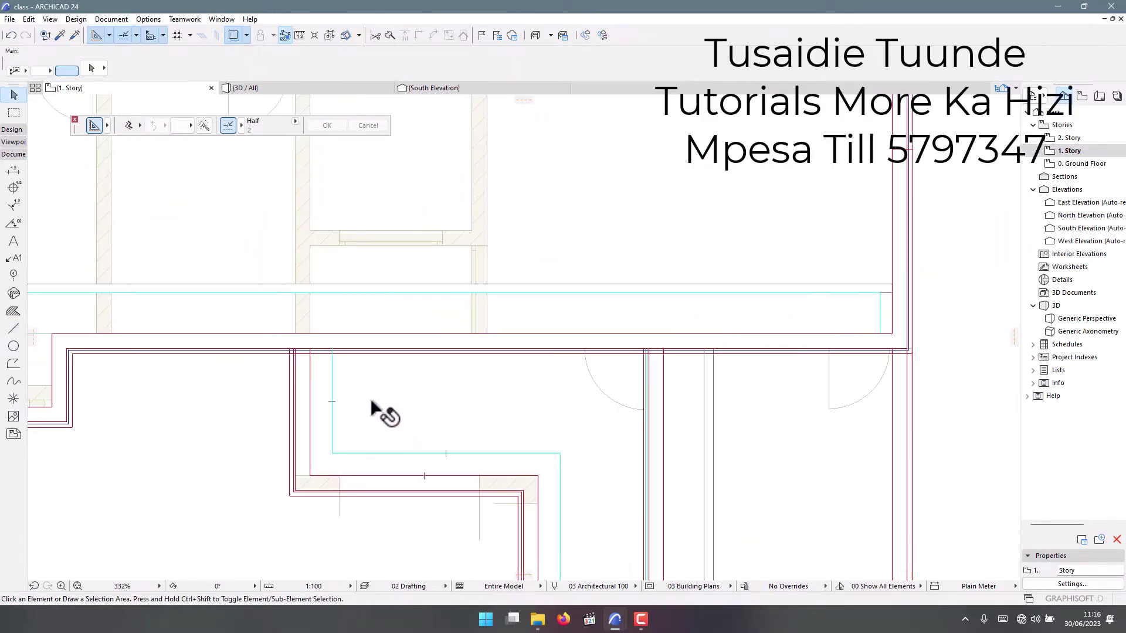
{"action": "left_click", "coordinate": [371, 401]}
{"action": "left_click", "coordinate": [340, 384]}
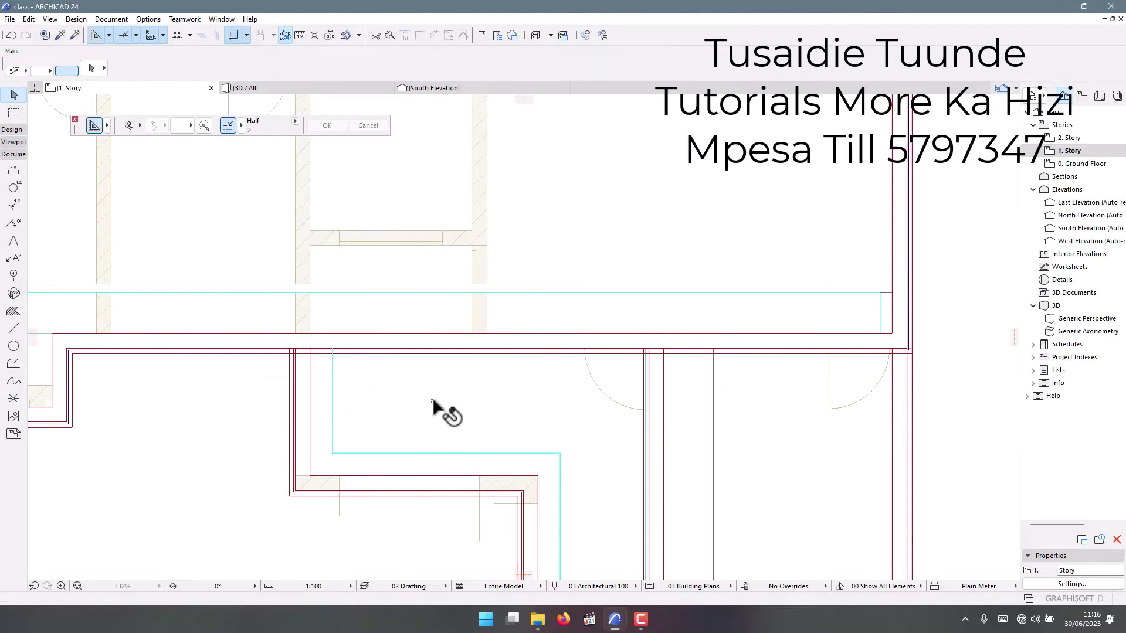
{"action": "scroll", "coordinate": [422, 407], "scroll_direction": "down", "scroll_amount": 5}
{"action": "scroll", "coordinate": [433, 419], "scroll_direction": "up", "scroll_amount": 4}
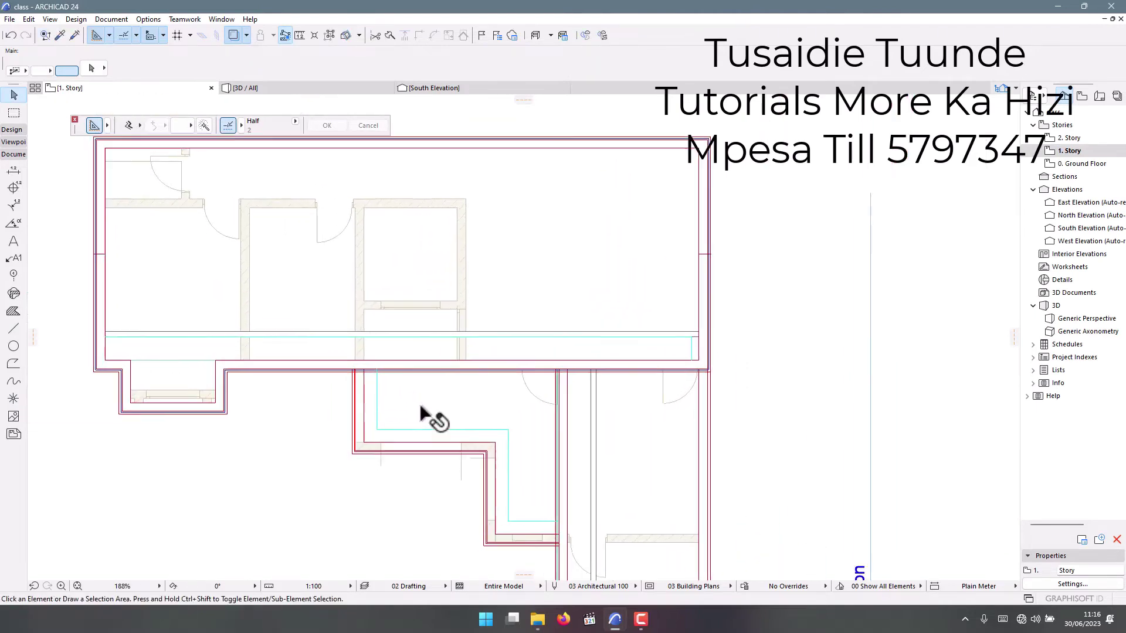
{"action": "scroll", "coordinate": [516, 481], "scroll_direction": "down", "scroll_amount": 4}
{"action": "scroll", "coordinate": [563, 369], "scroll_direction": "up", "scroll_amount": 4}
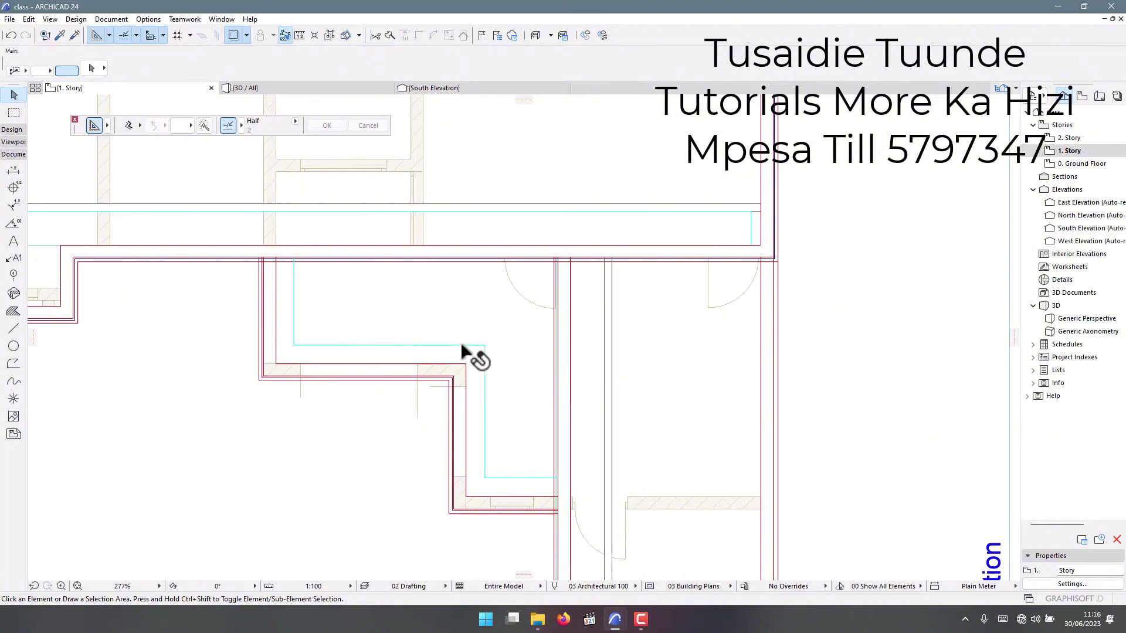
{"action": "right_click", "coordinate": [67, 83]}
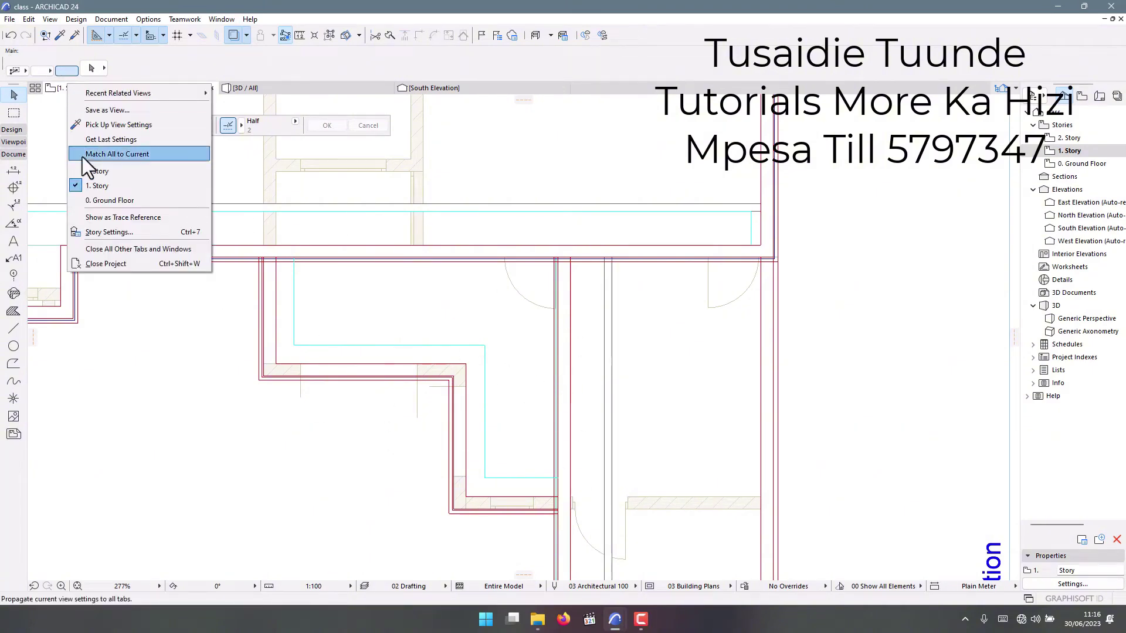
{"action": "left_click", "coordinate": [114, 200]}
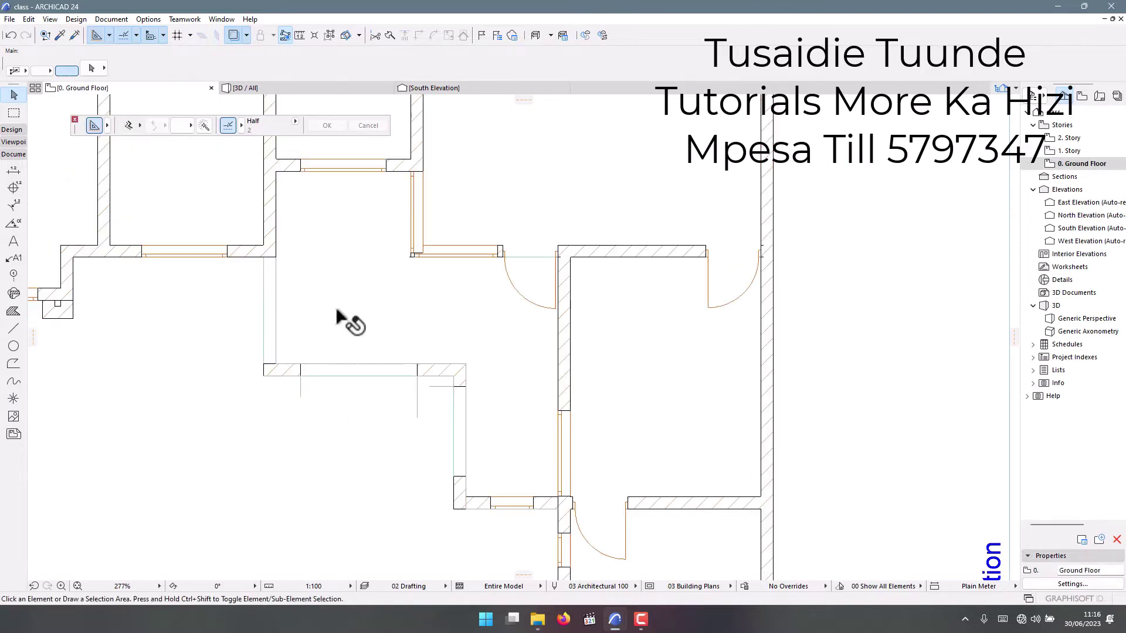
{"action": "right_click", "coordinate": [106, 89]}
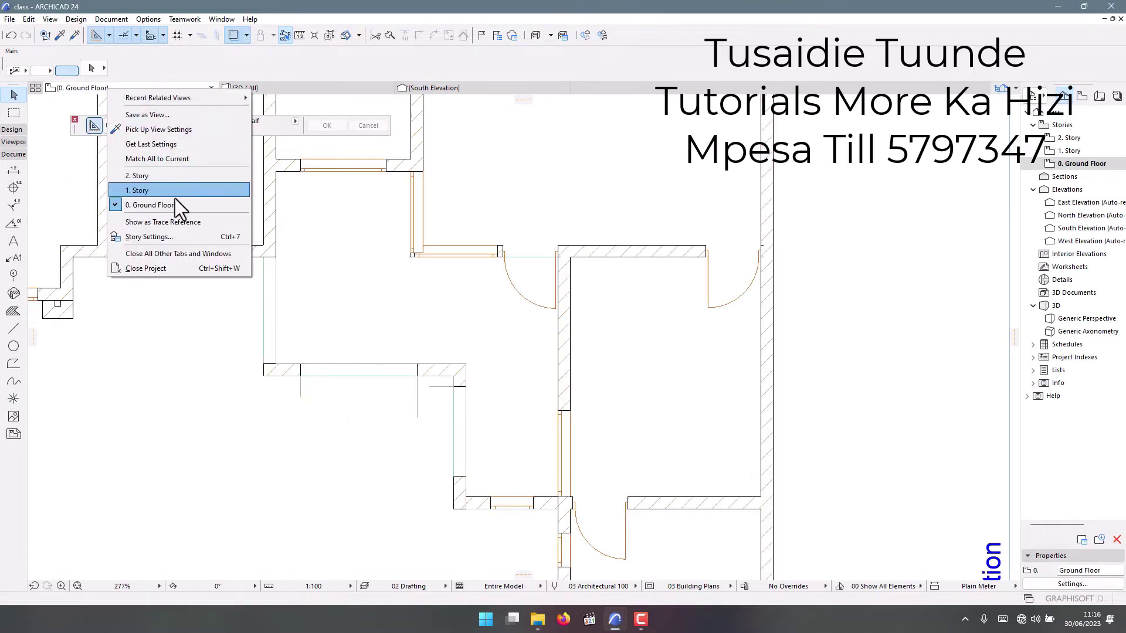
- Create a slab with the Magic Wand in the strip between the stepped parapet's inner face and the offset line
{"action": "scroll", "coordinate": [268, 301], "scroll_direction": "up", "scroll_amount": 4}
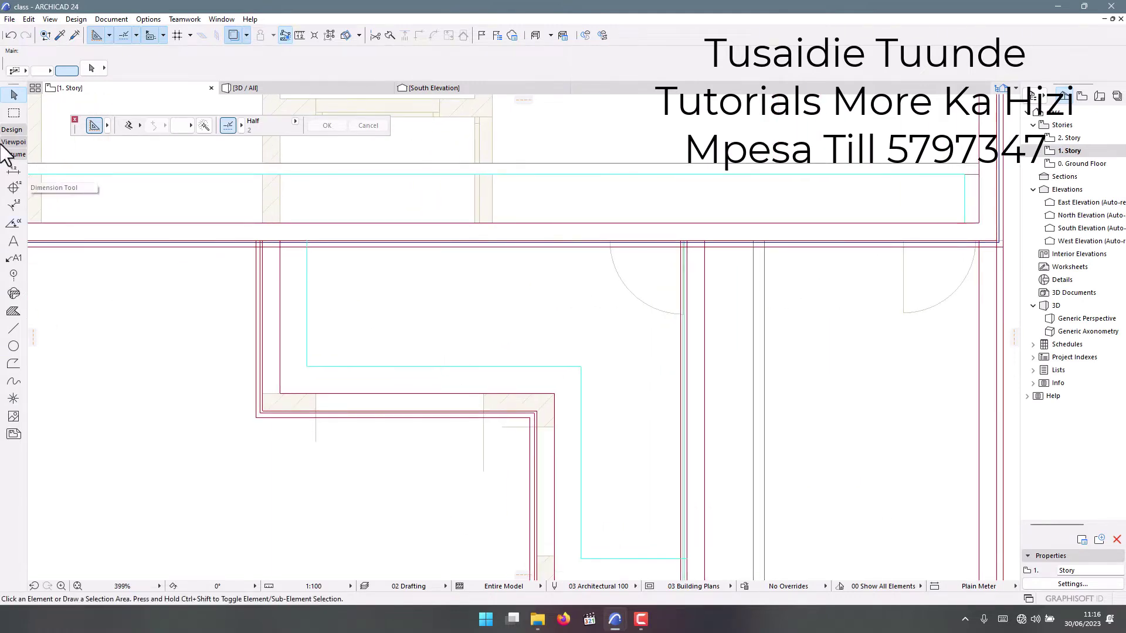
{"action": "left_click", "coordinate": [12, 130]}
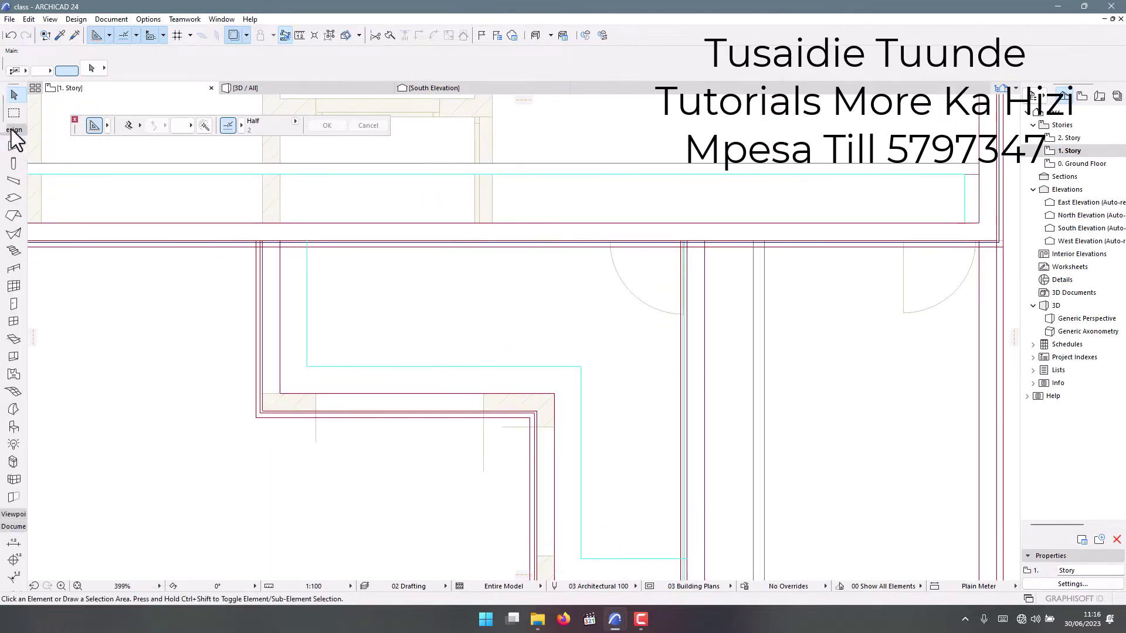
{"action": "left_click", "coordinate": [13, 199]}
{"action": "scroll", "coordinate": [284, 329], "scroll_direction": "up", "scroll_amount": 2}
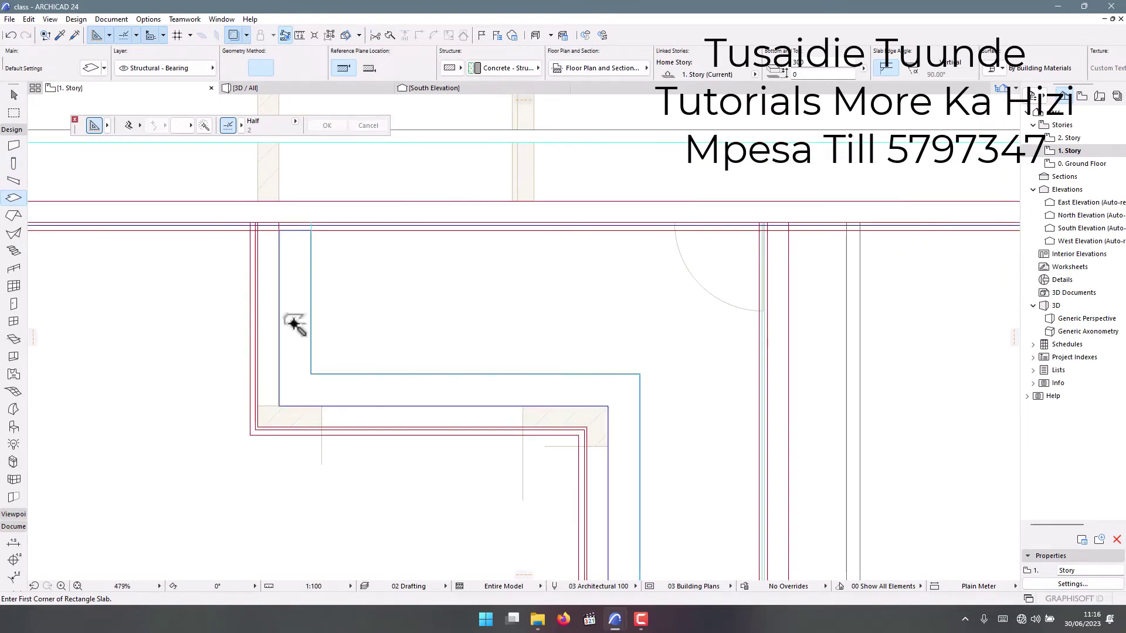
{"action": "left_click", "coordinate": [301, 346], "text": "shift"}
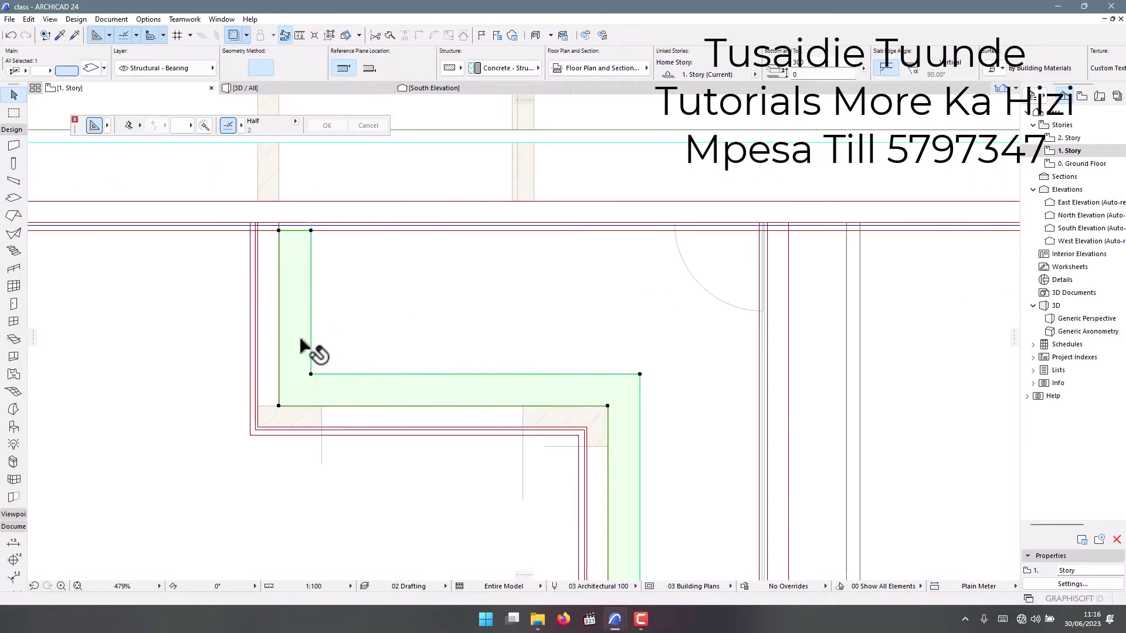
- Examine the stepped gutter slab around the parapet, check its thickness and elevation settings without changing them, and clear the selection
{"action": "scroll", "coordinate": [346, 329], "scroll_direction": "down", "scroll_amount": 3}
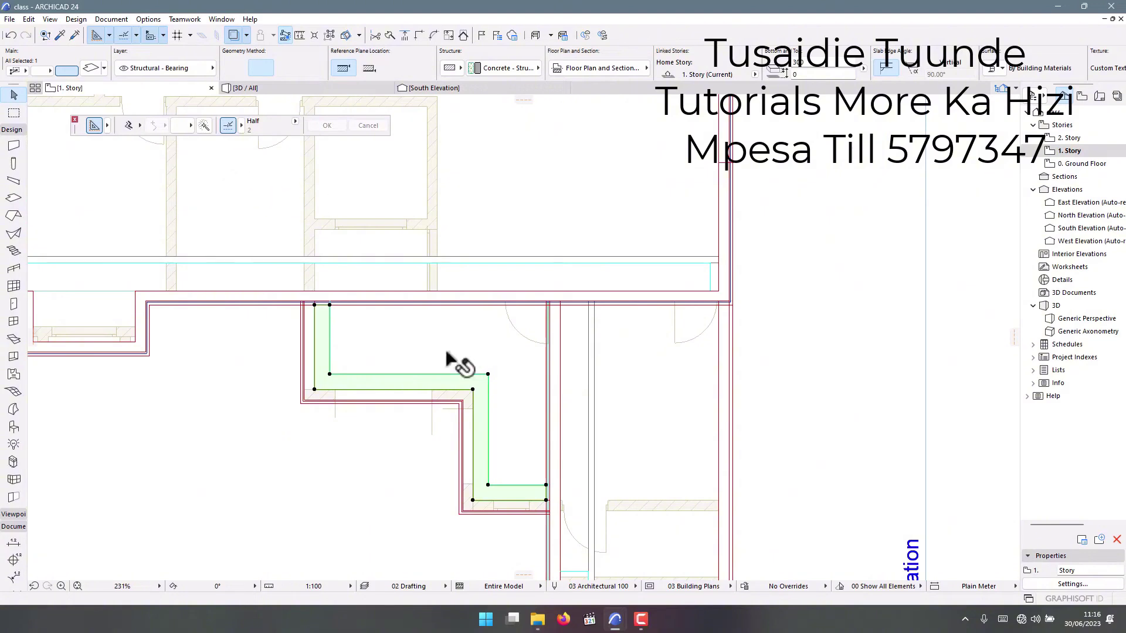
{"action": "scroll", "coordinate": [539, 489], "scroll_direction": "up", "scroll_amount": 3}
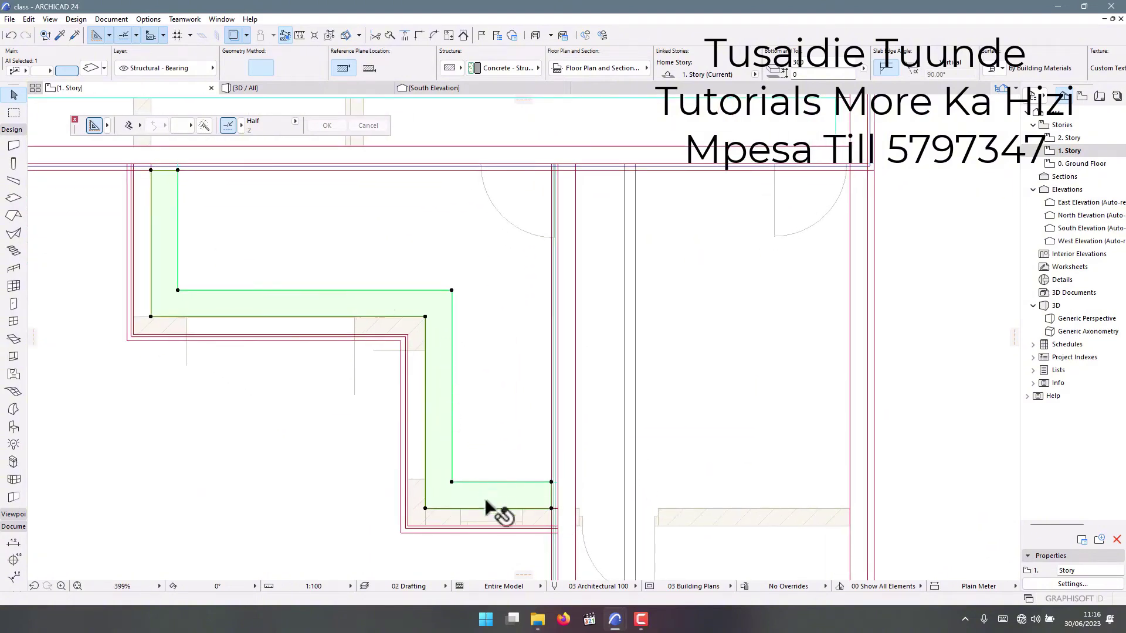
{"action": "scroll", "coordinate": [499, 506], "scroll_direction": "up", "scroll_amount": 3}
{"action": "scroll", "coordinate": [557, 346], "scroll_direction": "down", "scroll_amount": 2}
{"action": "scroll", "coordinate": [446, 223], "scroll_direction": "down", "scroll_amount": 1}
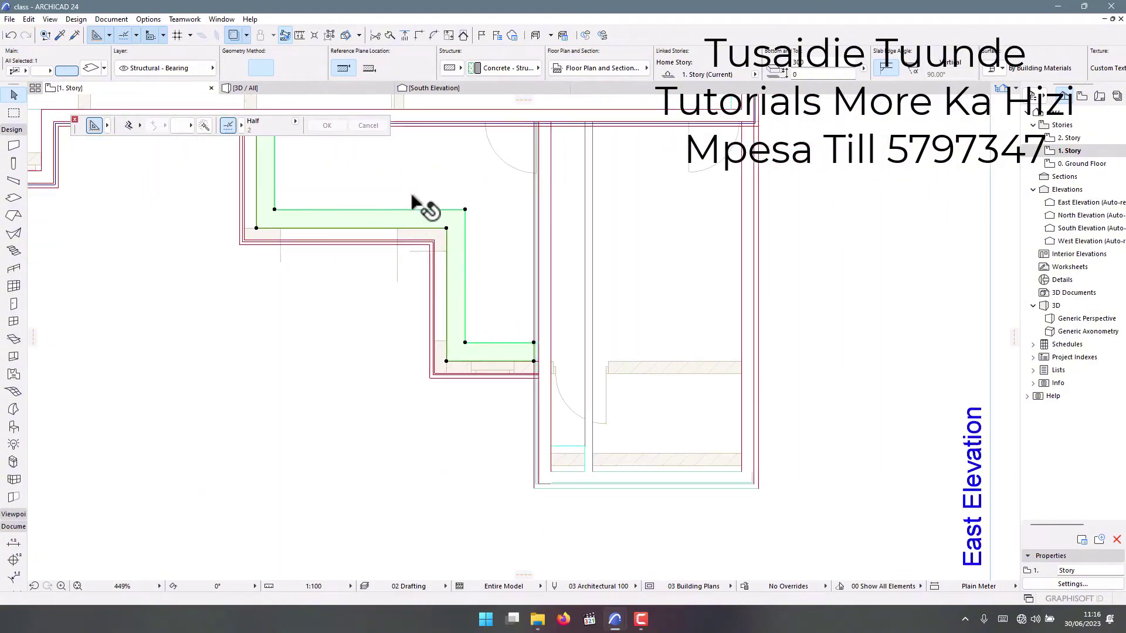
{"action": "scroll", "coordinate": [414, 203], "scroll_direction": "down", "scroll_amount": 2}
{"action": "double_click", "coordinate": [413, 201]}
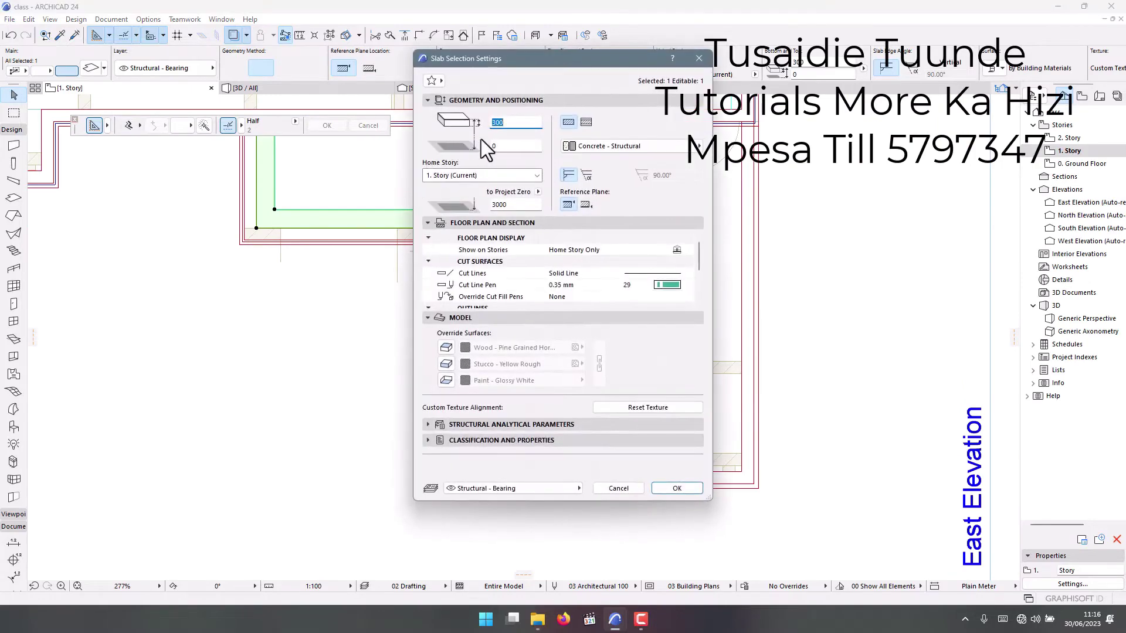
{"action": "left_click", "coordinate": [517, 146]}
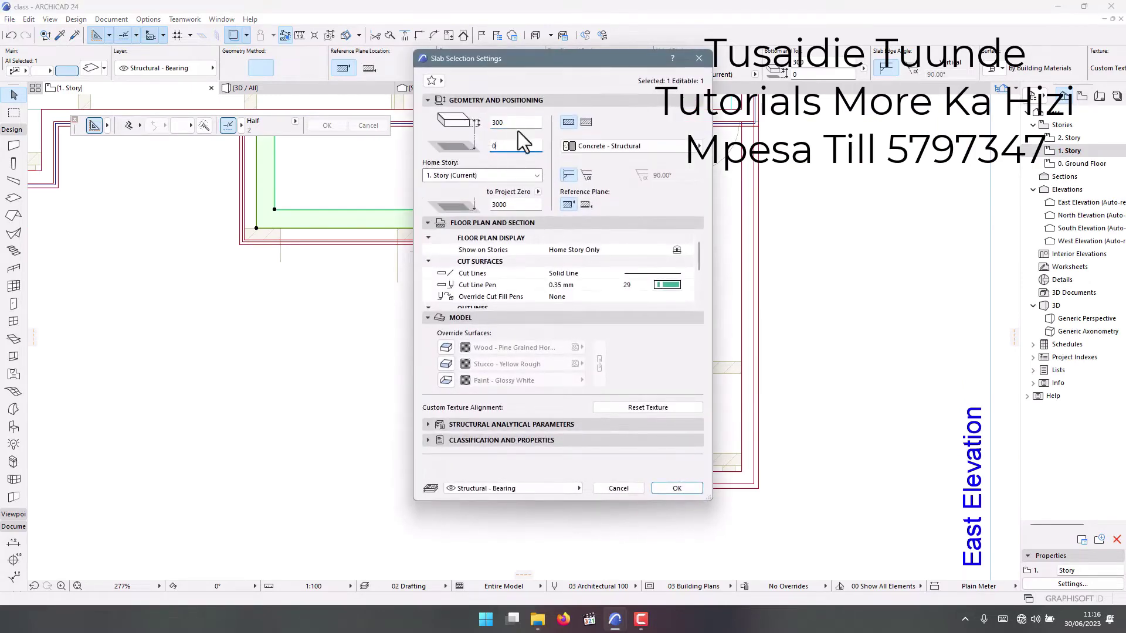
{"action": "left_click", "coordinate": [691, 61]}
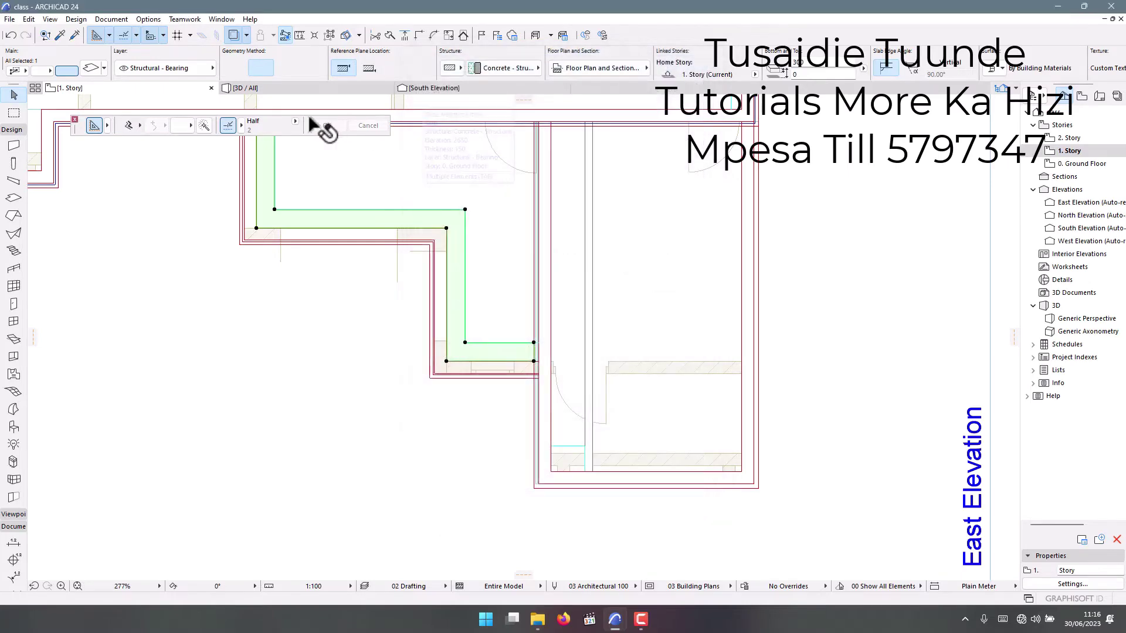
{"action": "left_click", "coordinate": [218, 290]}
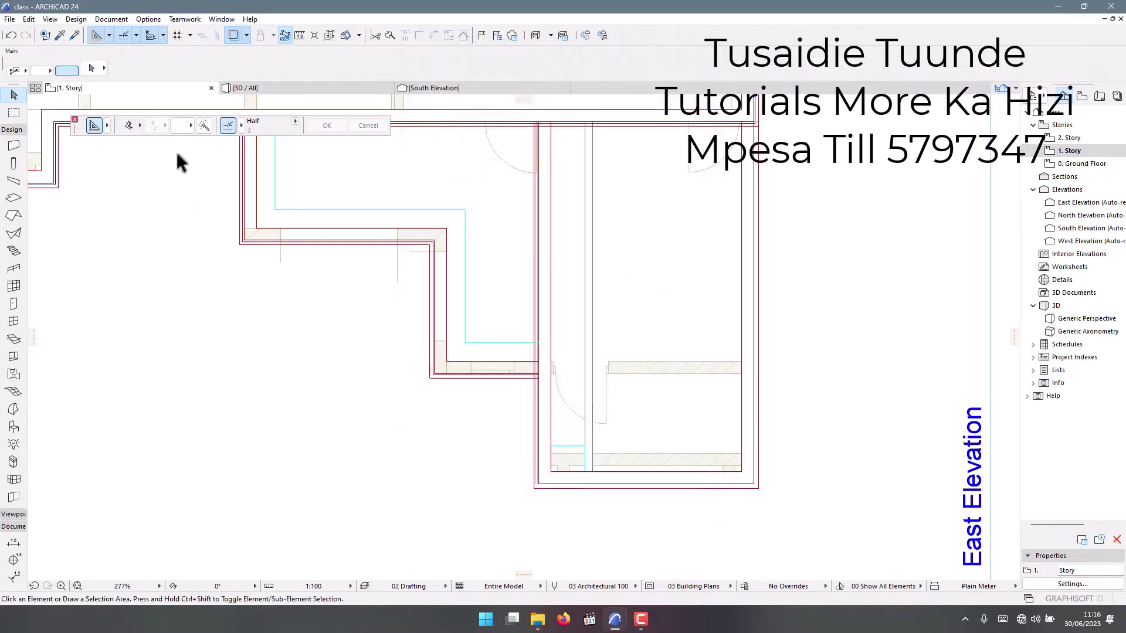
- Set the 1. Story plan as the trace reference and open the Ground Floor plan
{"action": "right_click", "coordinate": [97, 86]}
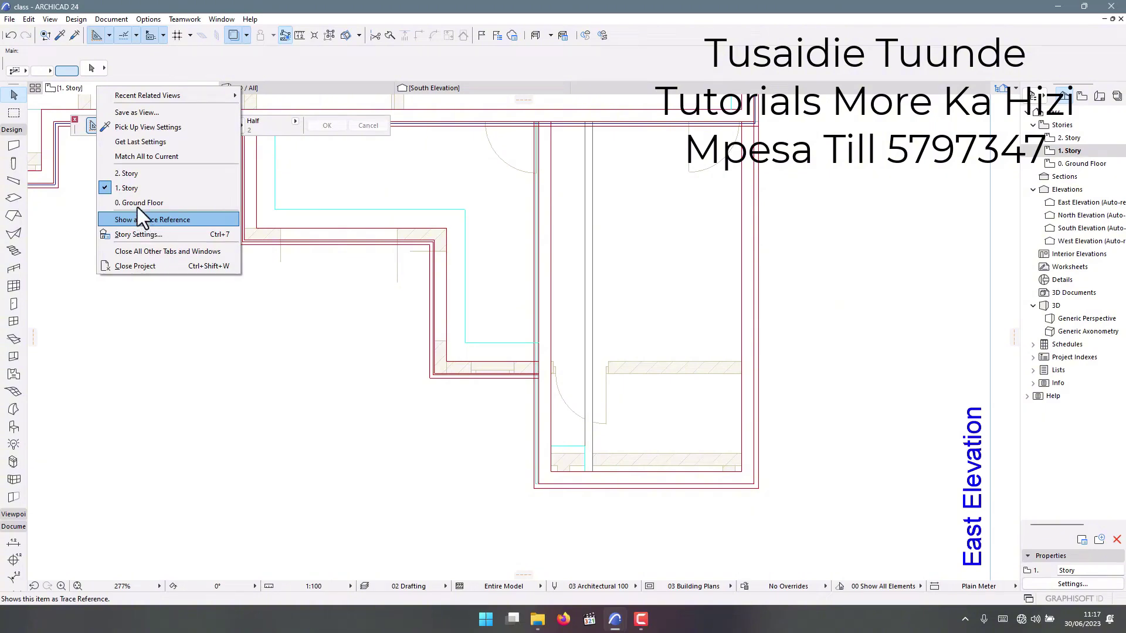
{"action": "left_click", "coordinate": [170, 220]}
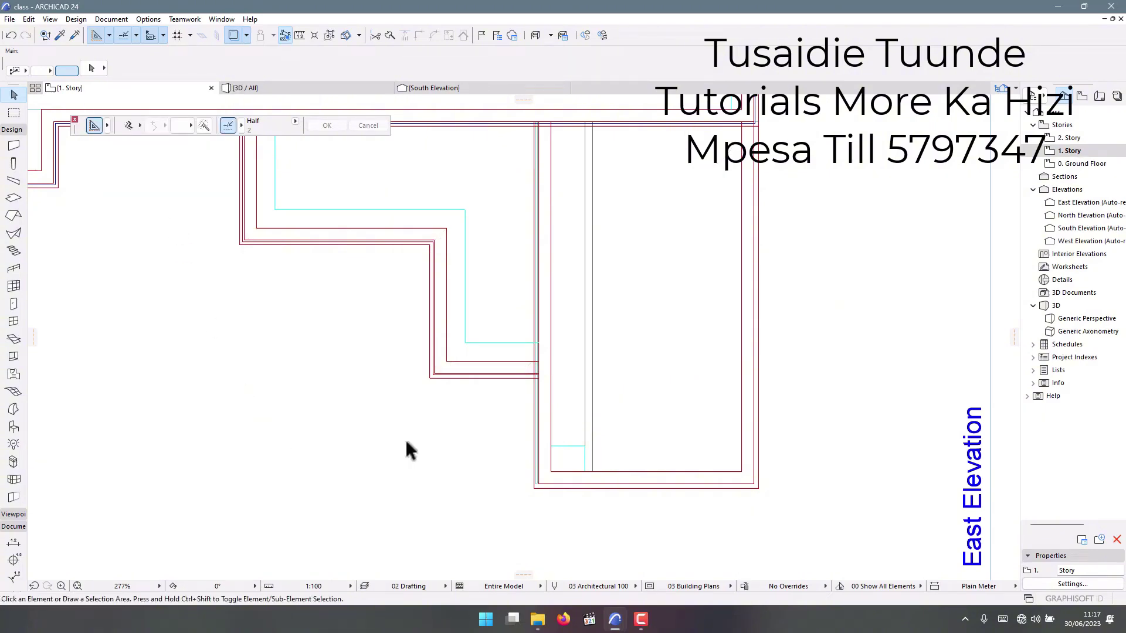
{"action": "scroll", "coordinate": [281, 296], "scroll_direction": "down", "scroll_amount": 3}
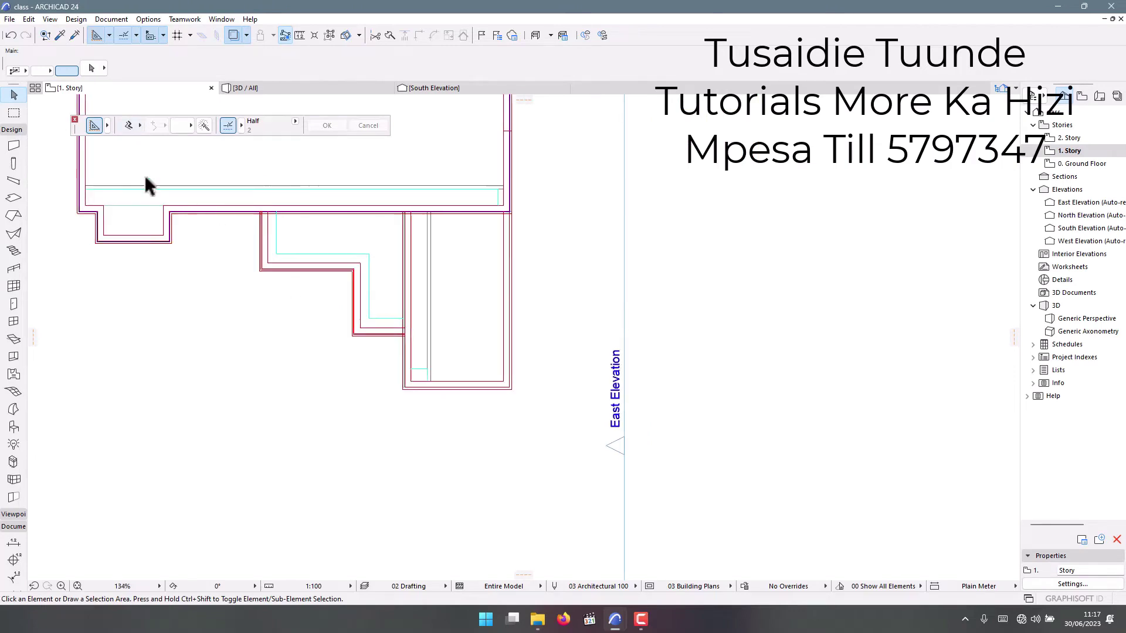
{"action": "scroll", "coordinate": [146, 177], "scroll_direction": "up", "scroll_amount": 2}
{"action": "right_click", "coordinate": [83, 87]}
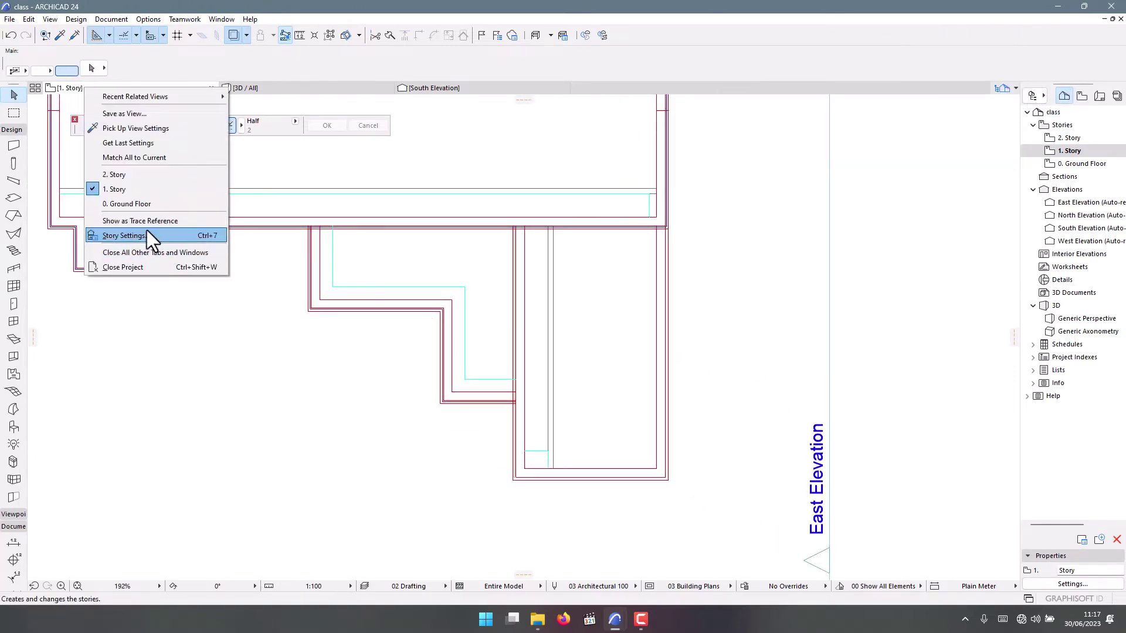
{"action": "left_click", "coordinate": [150, 204]}
- Examine how the traced offset outline lies over the Ground Floor walls in the stepped area
{"action": "scroll", "coordinate": [509, 385], "scroll_direction": "down", "scroll_amount": 2}
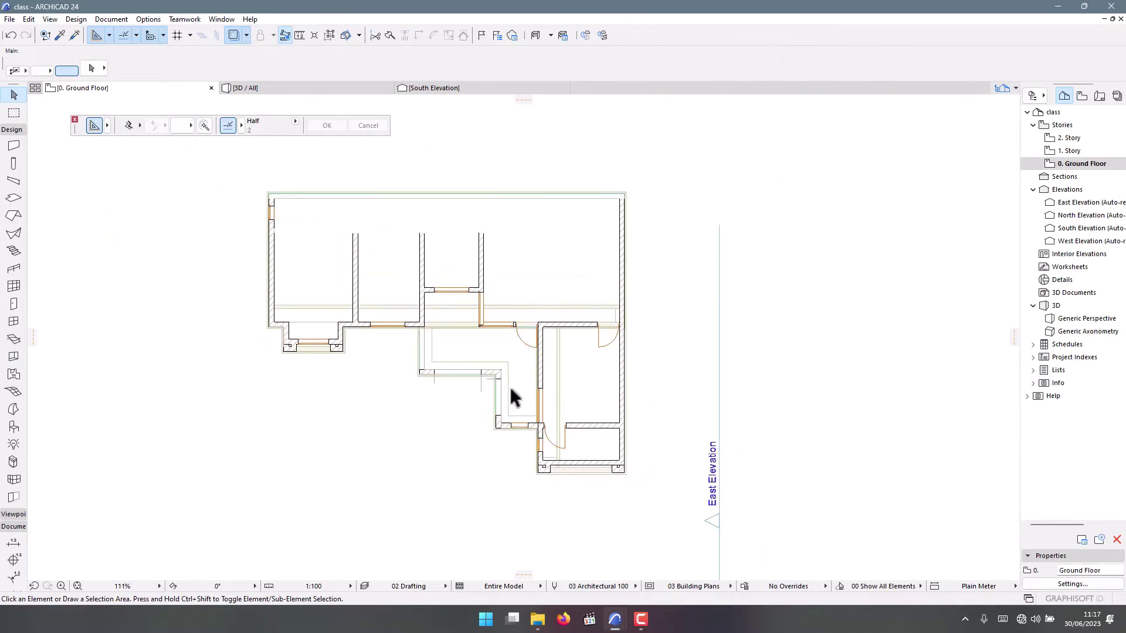
{"action": "scroll", "coordinate": [441, 281], "scroll_direction": "up", "scroll_amount": 1}
{"action": "scroll", "coordinate": [441, 284], "scroll_direction": "up", "scroll_amount": 3}
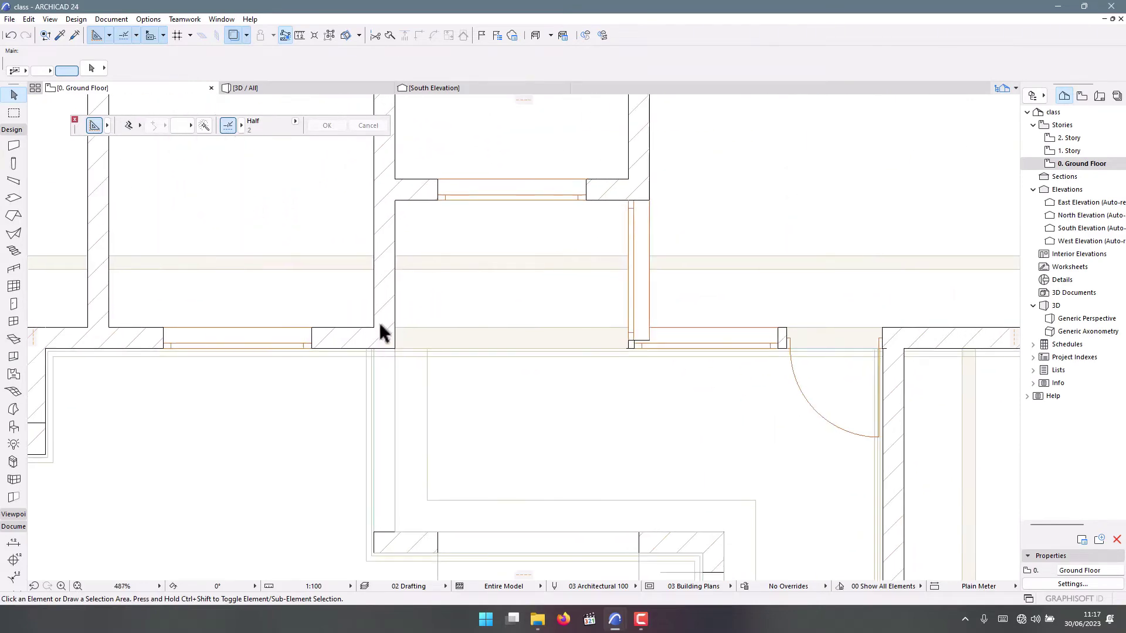
{"action": "scroll", "coordinate": [322, 289], "scroll_direction": "down", "scroll_amount": 2}
{"action": "scroll", "coordinate": [379, 371], "scroll_direction": "up", "scroll_amount": 3}
{"action": "scroll", "coordinate": [281, 217], "scroll_direction": "down", "scroll_amount": 1}
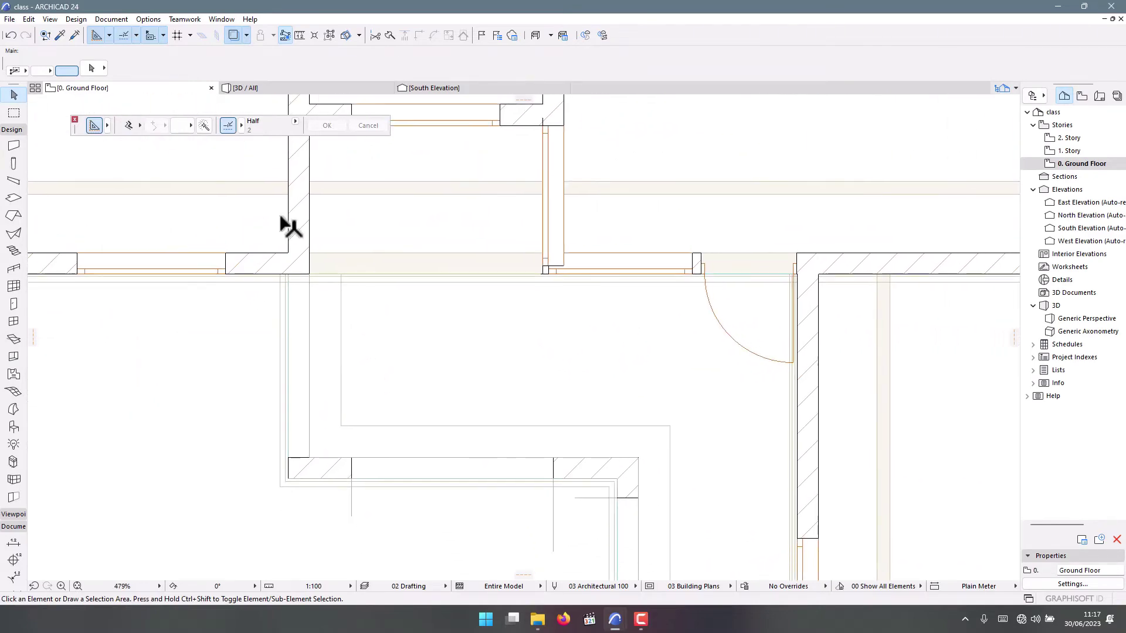
{"action": "scroll", "coordinate": [390, 311], "scroll_direction": "down", "scroll_amount": 3}
{"action": "scroll", "coordinate": [199, 276], "scroll_direction": "up", "scroll_amount": 2}
{"action": "scroll", "coordinate": [292, 239], "scroll_direction": "down", "scroll_amount": 2}
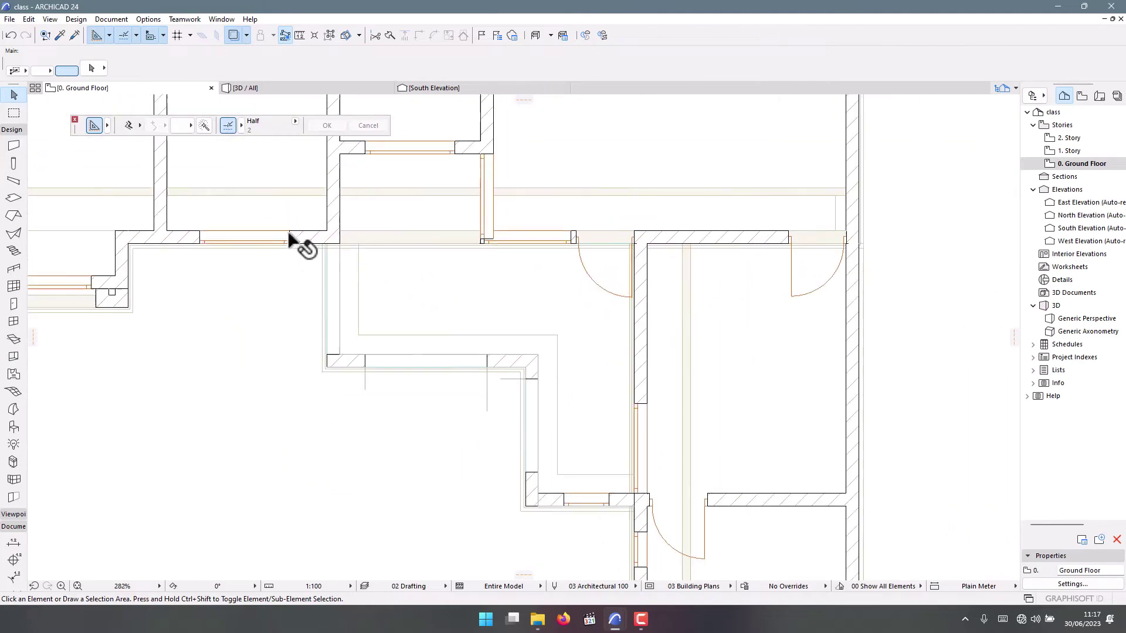
{"action": "scroll", "coordinate": [302, 308], "scroll_direction": "up", "scroll_amount": 2}
{"action": "scroll", "coordinate": [344, 259], "scroll_direction": "down", "scroll_amount": 2}
{"action": "scroll", "coordinate": [494, 299], "scroll_direction": "up", "scroll_amount": 3}
{"action": "scroll", "coordinate": [440, 390], "scroll_direction": "up", "scroll_amount": 1}
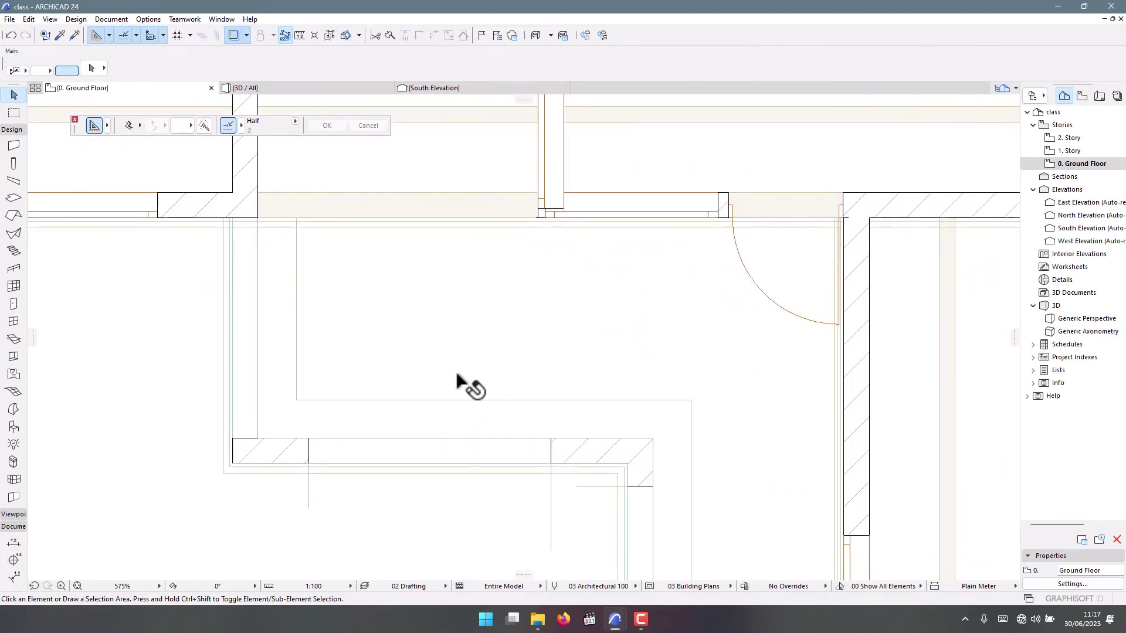
- Select the Ground Floor ceiling slab in the stepped area and move its inner corner node onto the traced offset outline's corner
{"action": "left_click", "coordinate": [477, 344]}
{"action": "scroll", "coordinate": [431, 228], "scroll_direction": "up", "scroll_amount": 1}
{"action": "scroll", "coordinate": [586, 231], "scroll_direction": "down", "scroll_amount": 1}
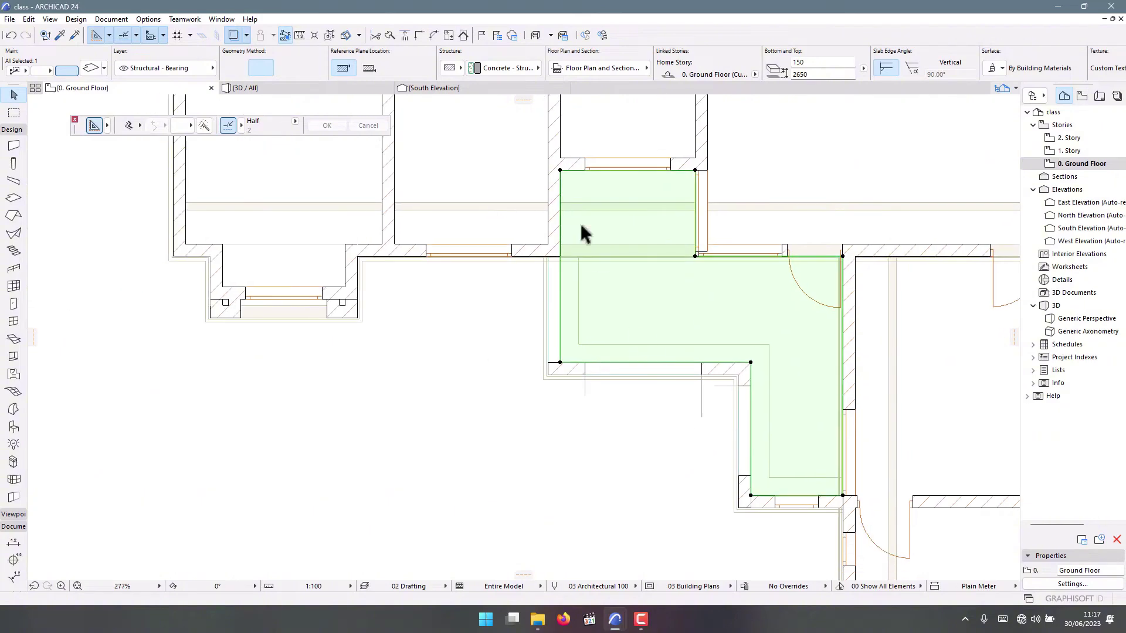
{"action": "scroll", "coordinate": [586, 281], "scroll_direction": "up", "scroll_amount": 1}
{"action": "scroll", "coordinate": [435, 226], "scroll_direction": "up", "scroll_amount": 2}
{"action": "scroll", "coordinate": [486, 256], "scroll_direction": "down", "scroll_amount": 1}
{"action": "scroll", "coordinate": [390, 234], "scroll_direction": "up", "scroll_amount": 1}
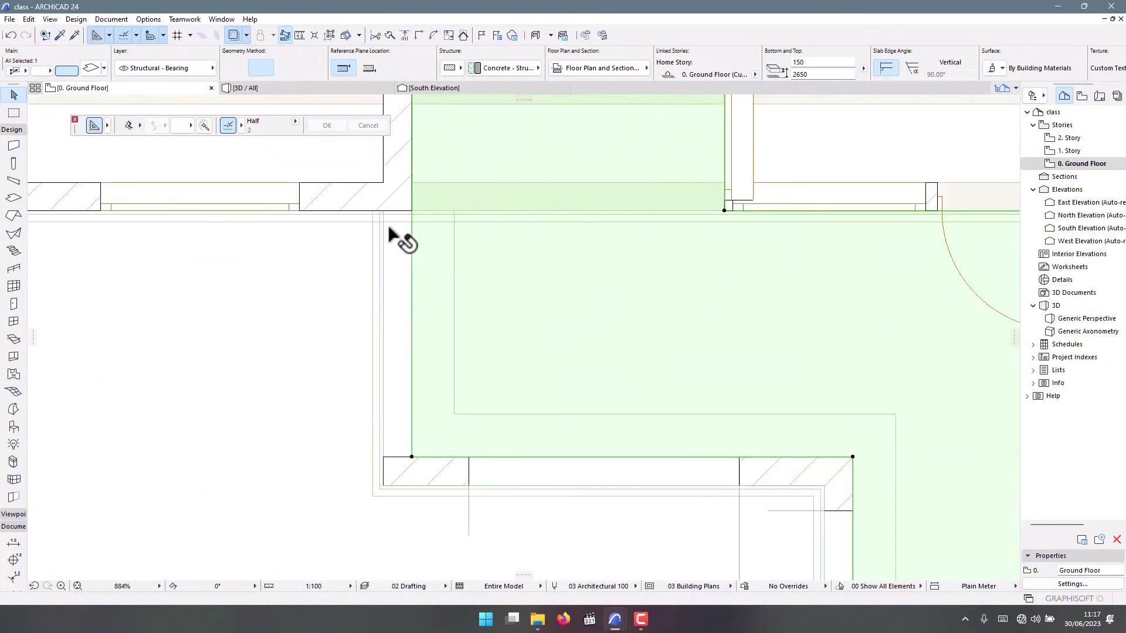
{"action": "scroll", "coordinate": [512, 432], "scroll_direction": "down", "scroll_amount": 2}
{"action": "scroll", "coordinate": [498, 339], "scroll_direction": "down", "scroll_amount": 3}
{"action": "scroll", "coordinate": [553, 391], "scroll_direction": "down", "scroll_amount": 1}
{"action": "scroll", "coordinate": [553, 388], "scroll_direction": "up", "scroll_amount": 2}
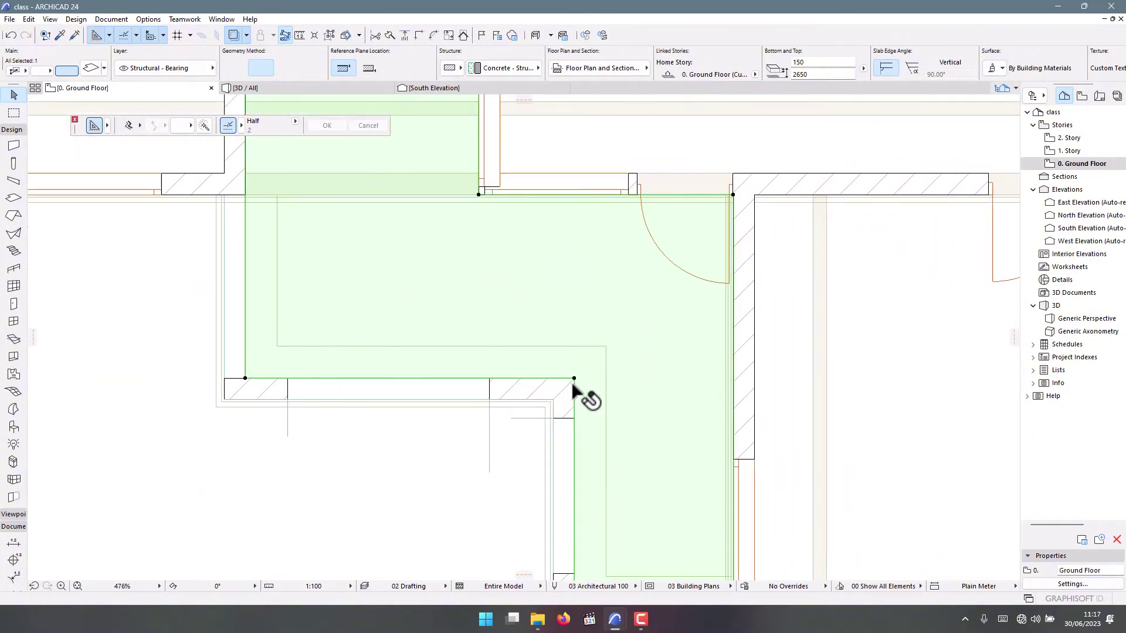
{"action": "left_click", "coordinate": [575, 379]}
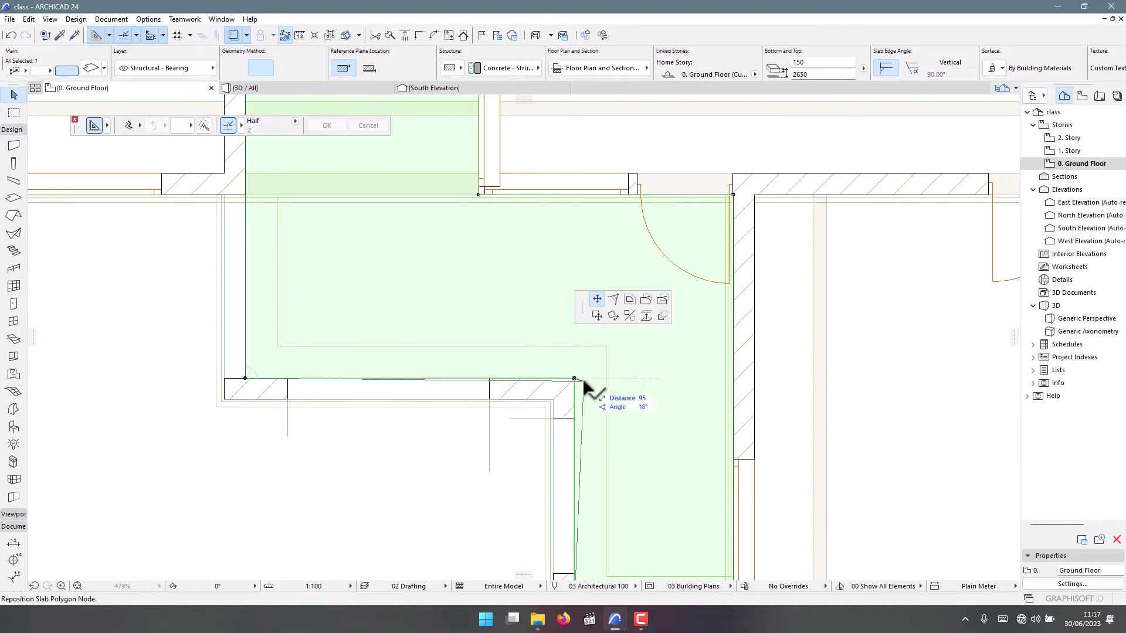
{"action": "left_click", "coordinate": [606, 346]}
{"action": "scroll", "coordinate": [557, 366], "scroll_direction": "down", "scroll_amount": 3}
{"action": "scroll", "coordinate": [548, 468], "scroll_direction": "up", "scroll_amount": 3}
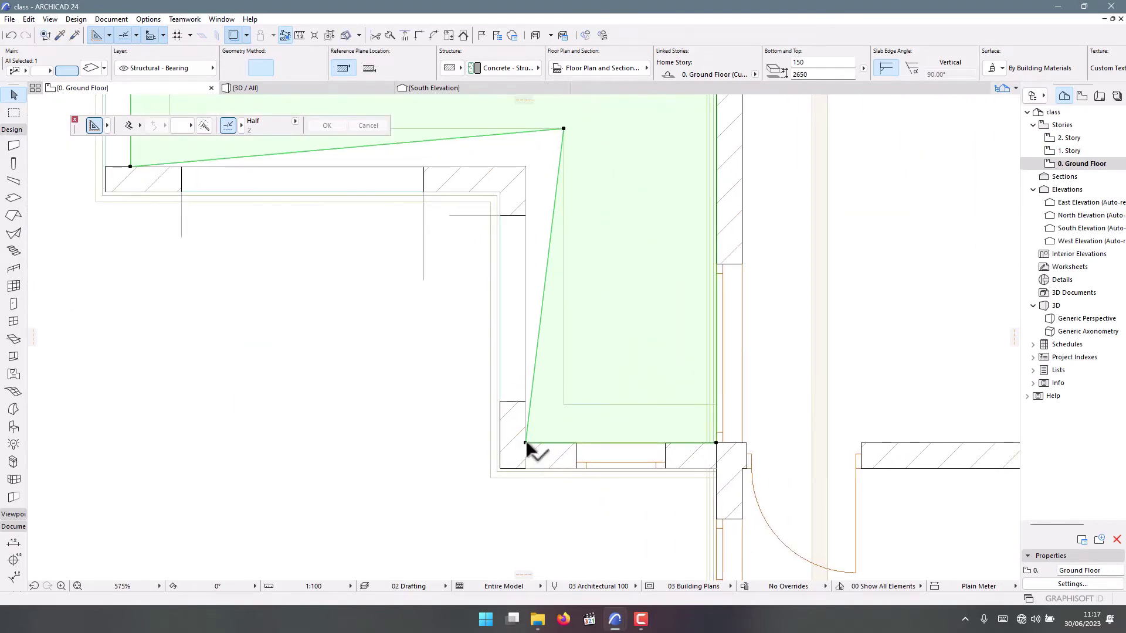
- Move the ceiling slab's two southern corner nodes onto the traced offset outline, 300 in from the south wall's inner face
{"action": "left_click", "coordinate": [526, 442]}
{"action": "left_click", "coordinate": [564, 405]}
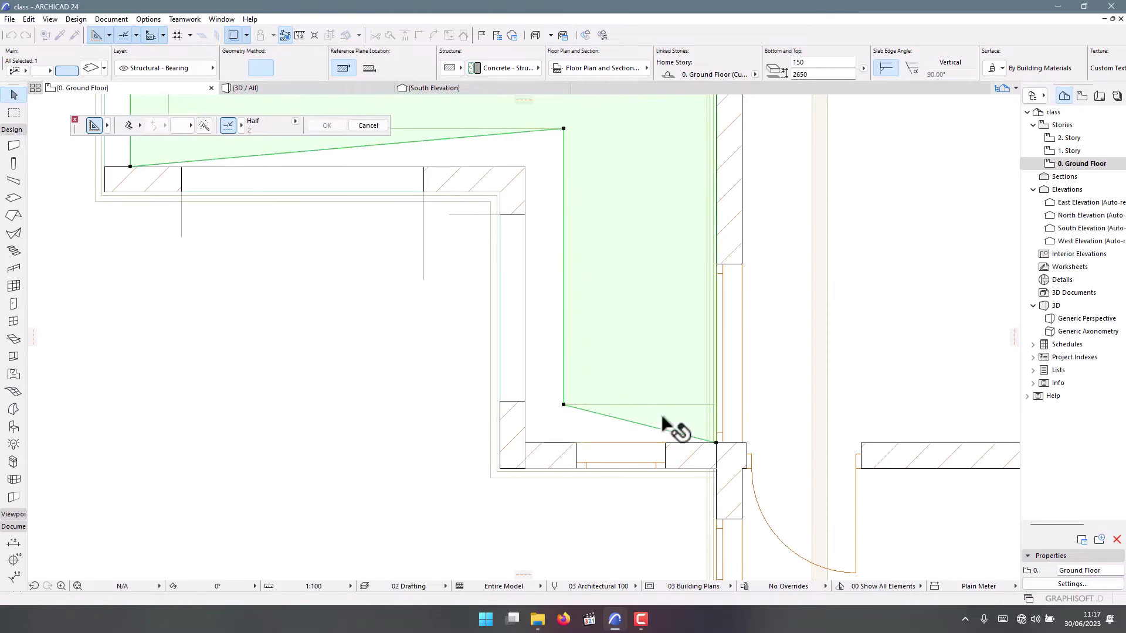
{"action": "scroll", "coordinate": [664, 423], "scroll_direction": "up", "scroll_amount": 2}
{"action": "left_click", "coordinate": [757, 466]}
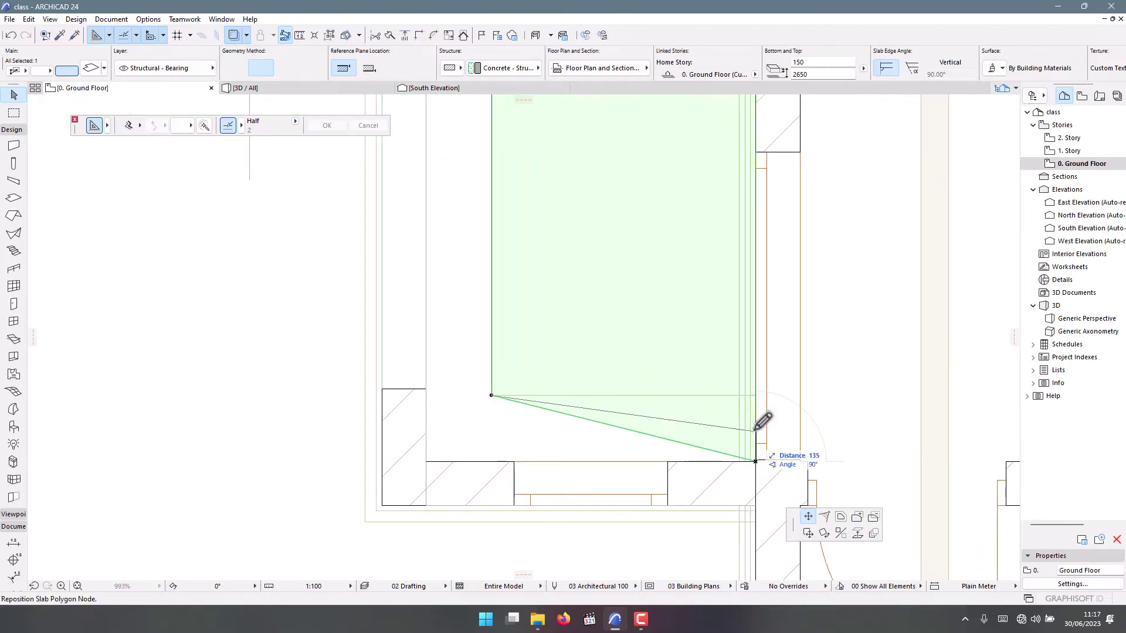
{"action": "left_click", "coordinate": [762, 395]}
{"action": "scroll", "coordinate": [674, 478], "scroll_direction": "down", "scroll_amount": 4}
{"action": "scroll", "coordinate": [452, 419], "scroll_direction": "up", "scroll_amount": 1}
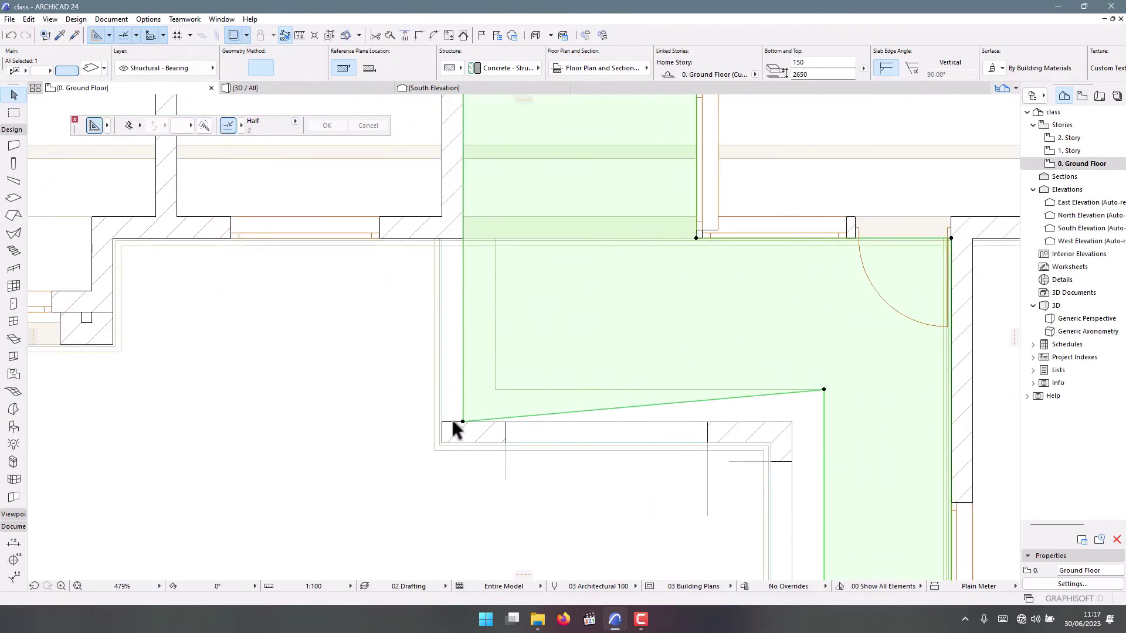
- Move the ceiling slab's west corner node onto the offset outline, insert two nodes along the main block's south wall face, and deselect the slab
{"action": "left_click", "coordinate": [463, 421]}
{"action": "left_click", "coordinate": [503, 388]}
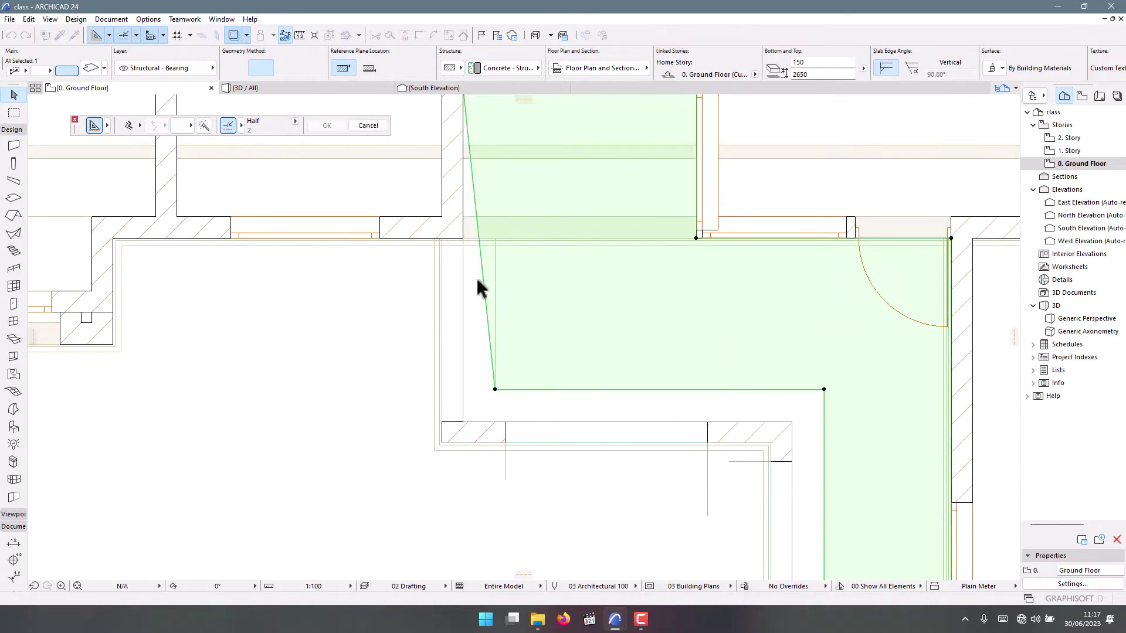
{"action": "scroll", "coordinate": [488, 277], "scroll_direction": "up", "scroll_amount": 1}
{"action": "left_click", "coordinate": [483, 258]}
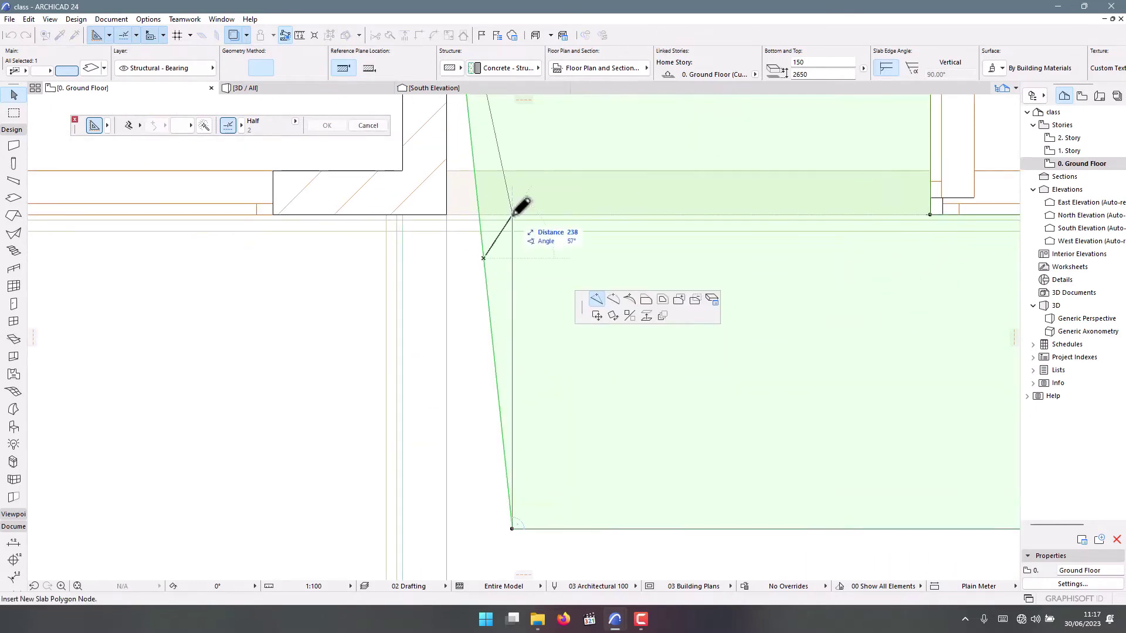
{"action": "left_click", "coordinate": [513, 215]}
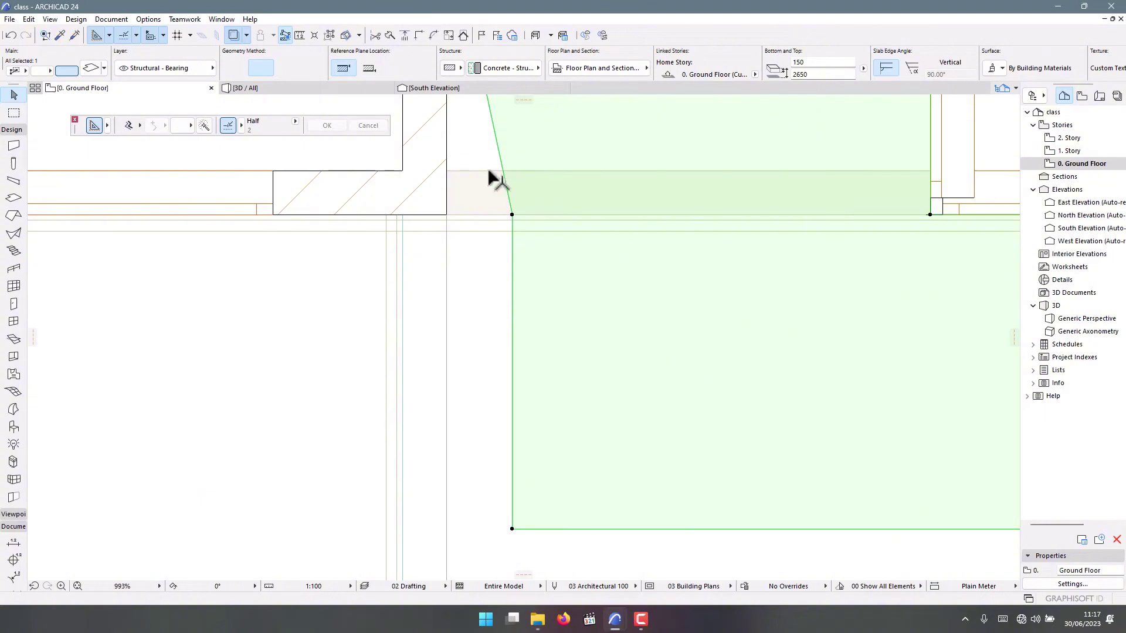
{"action": "left_click", "coordinate": [501, 165]}
{"action": "left_click", "coordinate": [446, 215]}
{"action": "scroll", "coordinate": [364, 314], "scroll_direction": "down", "scroll_amount": 1}
{"action": "scroll", "coordinate": [411, 388], "scroll_direction": "down", "scroll_amount": 5}
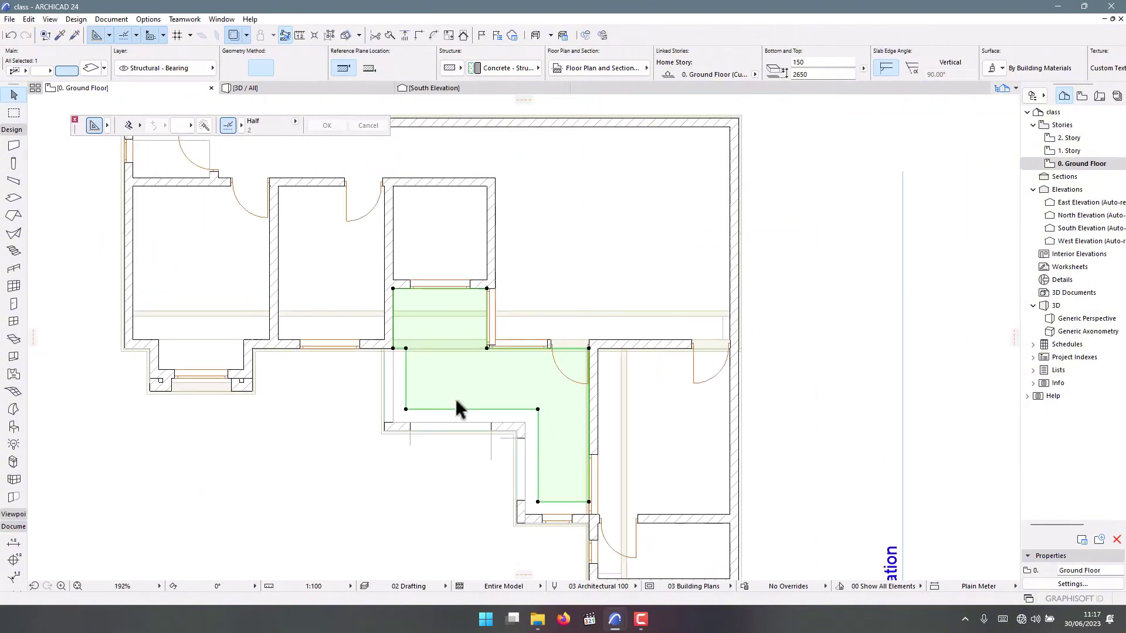
{"action": "scroll", "coordinate": [399, 414], "scroll_direction": "up", "scroll_amount": 3}
{"action": "left_click", "coordinate": [286, 364]}
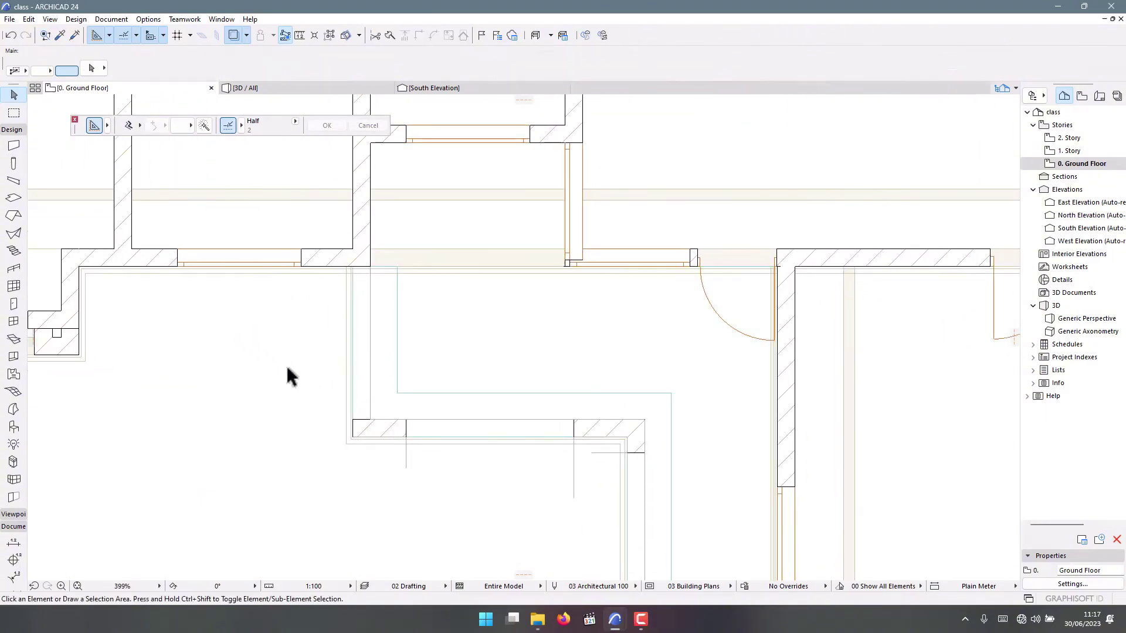
- Open the 3D view and examine the stepped gutter slab and the reshaped ceiling slab from above
{"action": "scroll", "coordinate": [380, 244], "scroll_direction": "down", "scroll_amount": 2}
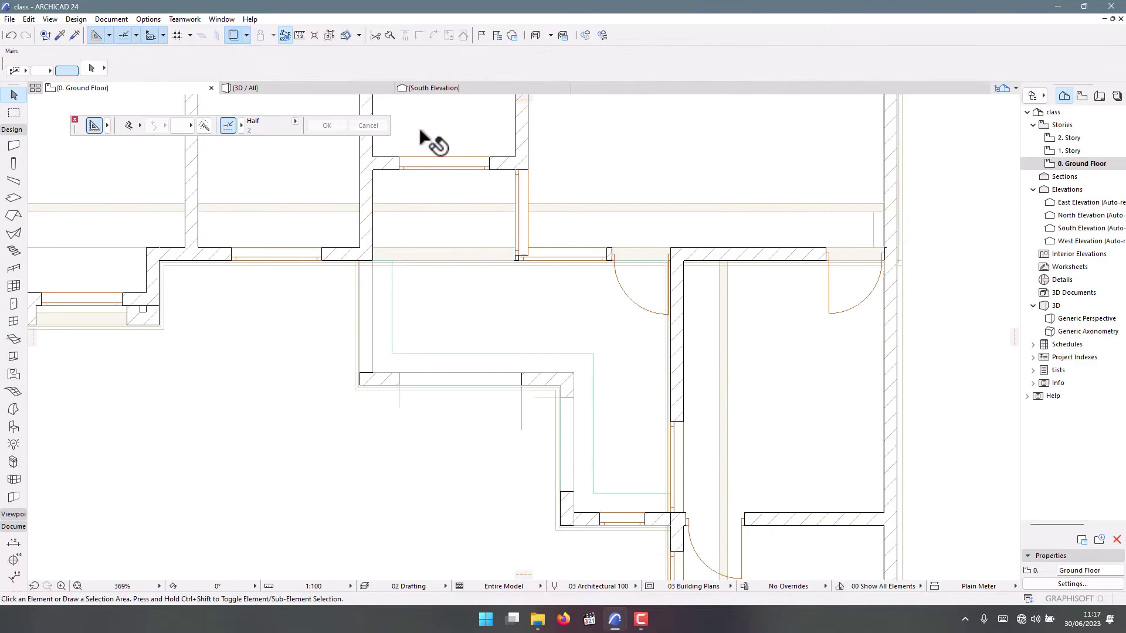
{"action": "left_click", "coordinate": [273, 87]}
{"action": "left_click", "coordinate": [390, 320]}
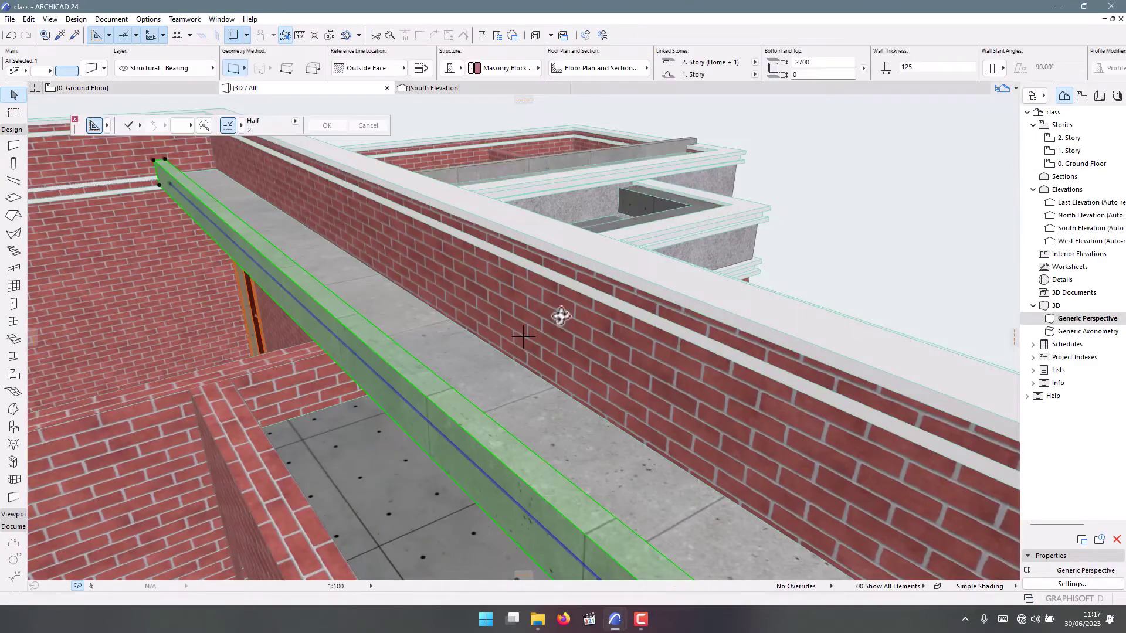
{"action": "middle_click_drag", "start_coordinate": [561, 317], "coordinate": [392, 201], "text": "shift"}
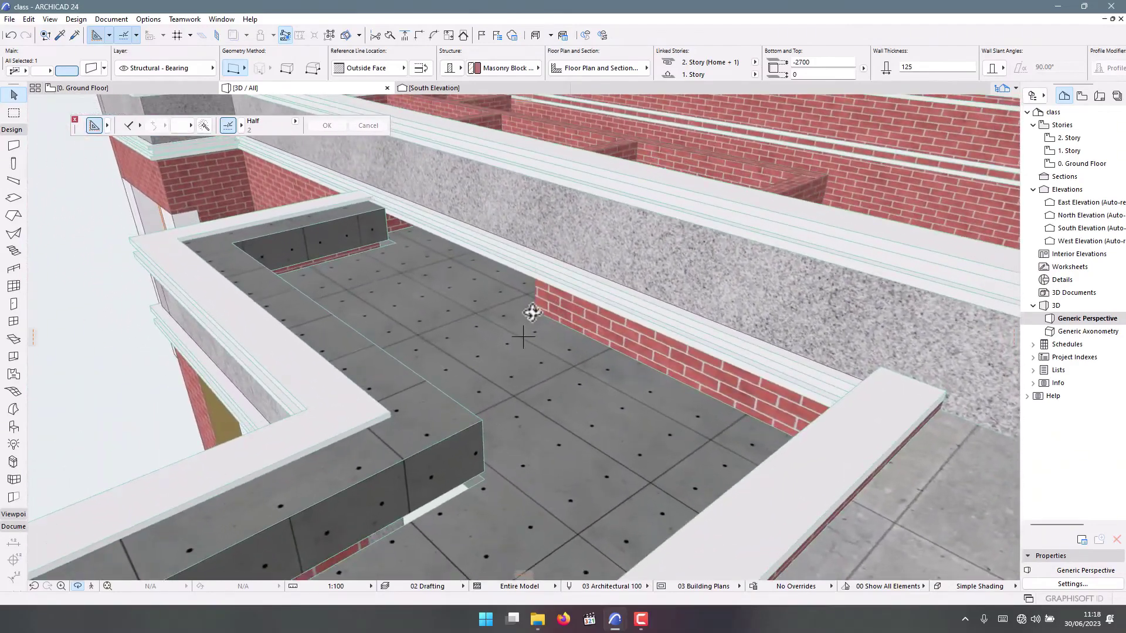
{"action": "middle_click_drag", "start_coordinate": [532, 313], "coordinate": [693, 392], "text": "shift"}
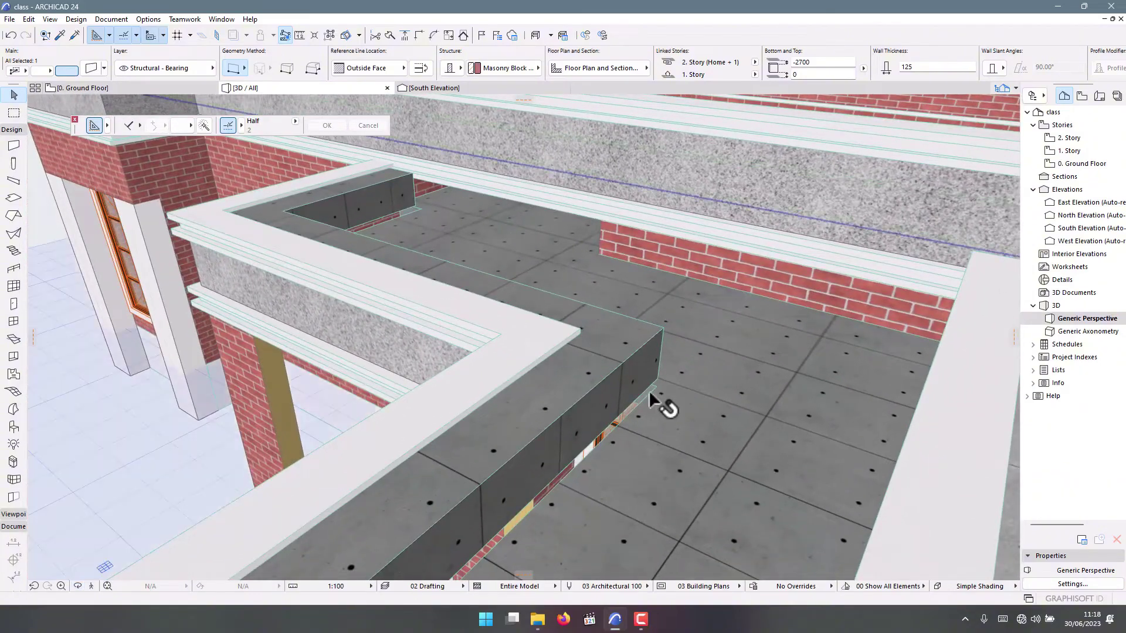
- Give the stepped gutter slab linked Concrete - 02 surface overrides, a thickness of 125 and an offset of -500 from 1. Story
{"action": "left_click", "coordinate": [598, 391]}
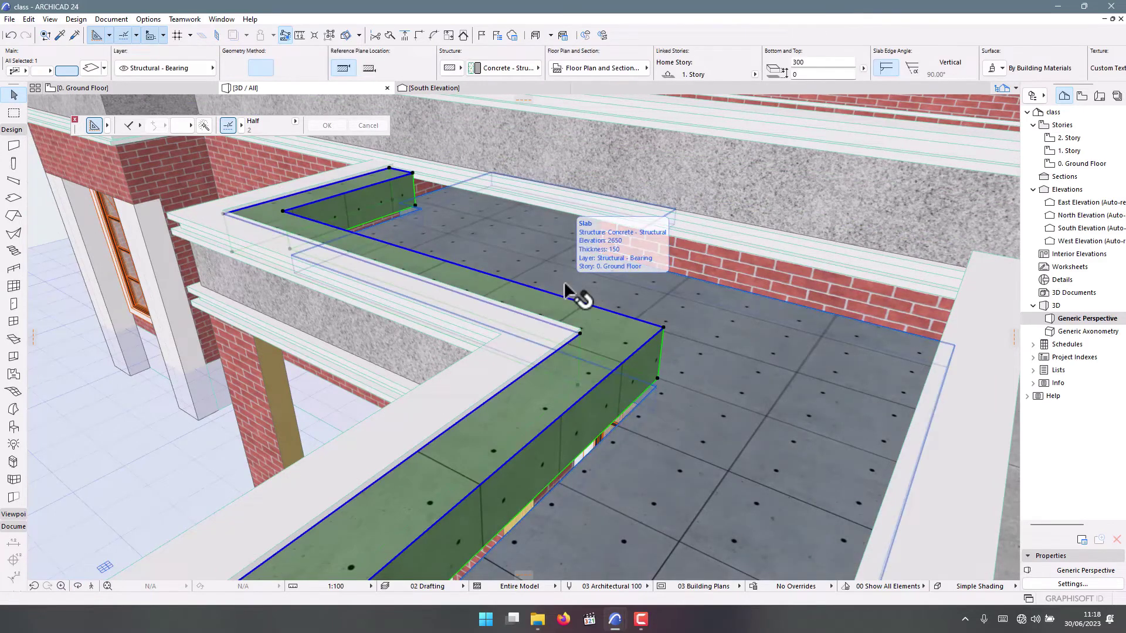
{"action": "key", "text": "ctrl+t"}
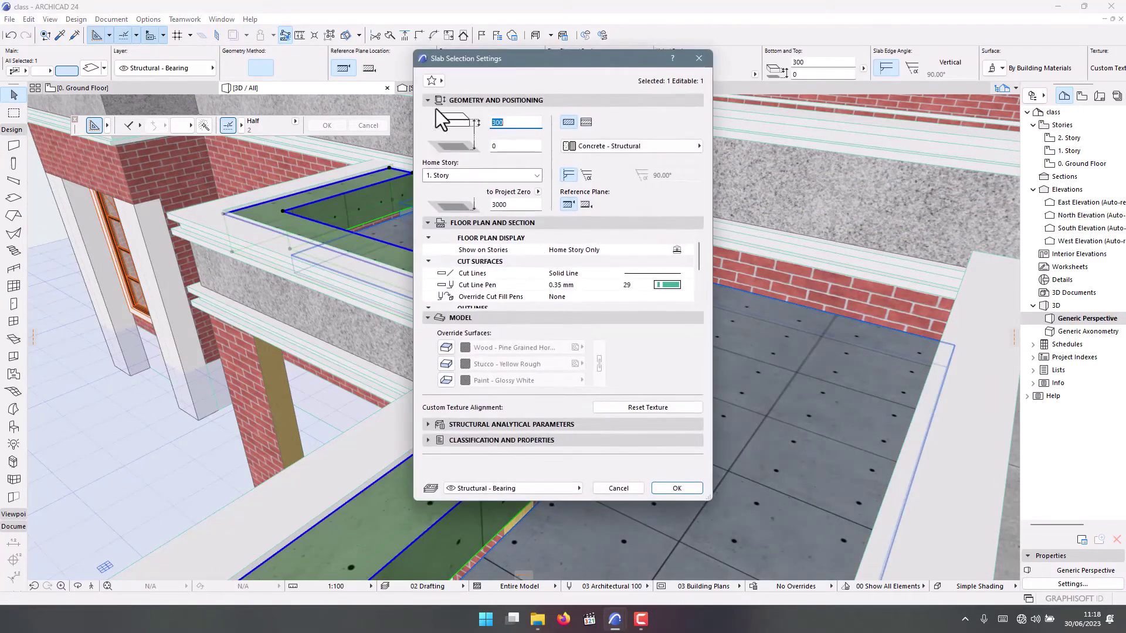
{"action": "left_click", "coordinate": [447, 364]}
{"action": "left_click", "coordinate": [520, 363]}
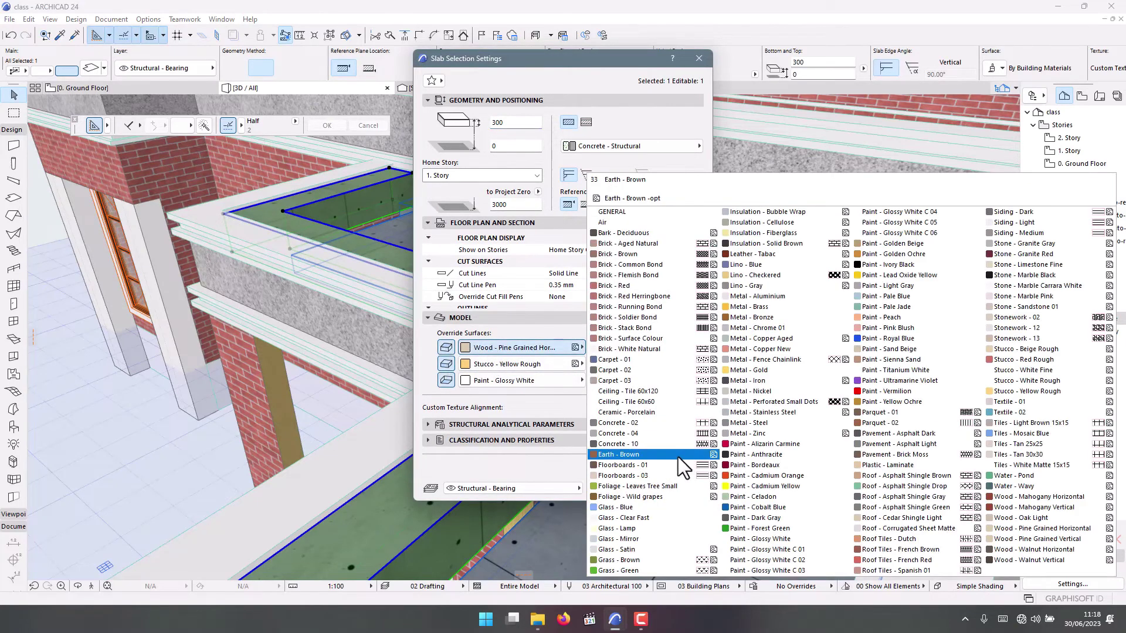
{"action": "left_click", "coordinate": [643, 424]}
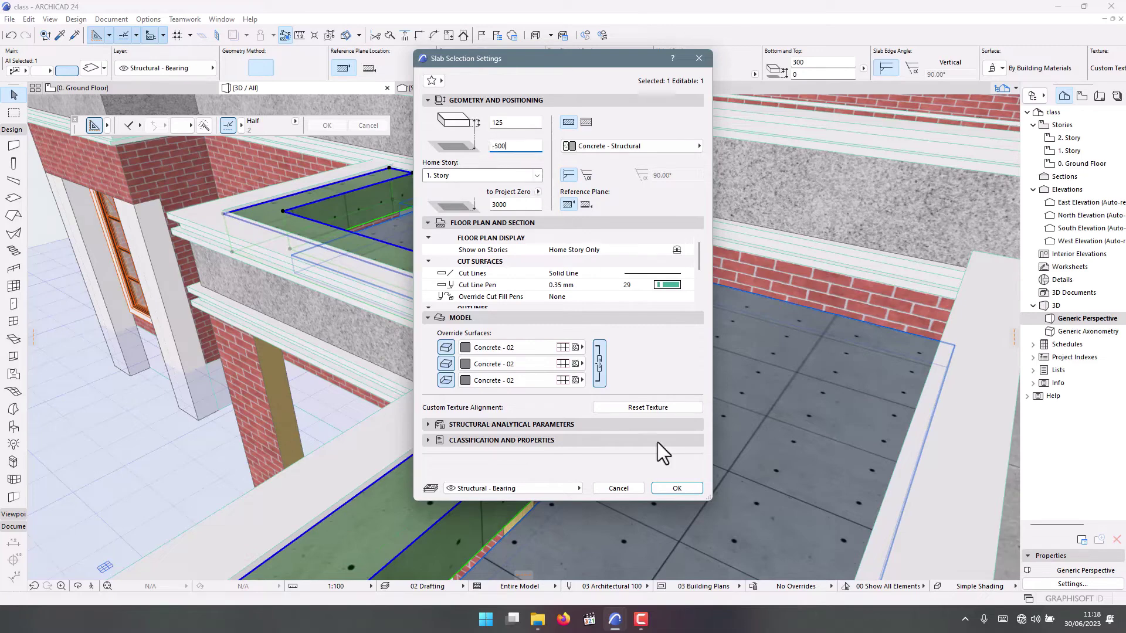
{"action": "left_click", "coordinate": [677, 488]}
{"action": "middle_click_drag", "start_coordinate": [533, 345], "coordinate": [651, 407]}
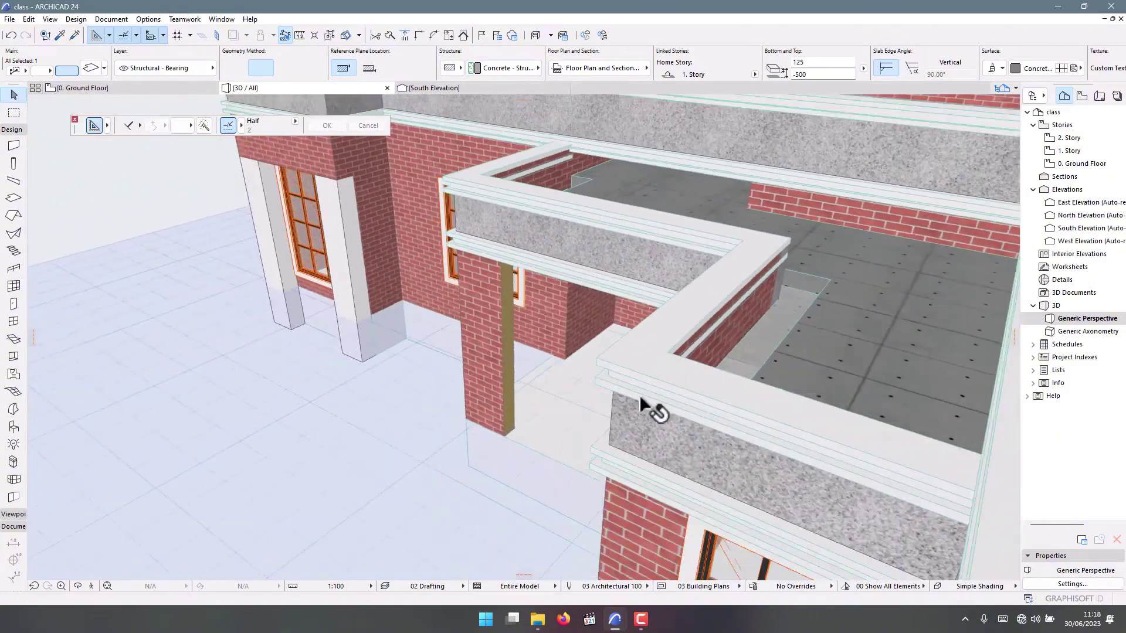
{"action": "middle_click_drag", "start_coordinate": [633, 325], "coordinate": [727, 338], "text": "shift"}
- On the Ground Floor plan, move the stepped area's two southern ceiling slab corner nodes down to the south wall's inner face
{"action": "left_click", "coordinate": [119, 86]}
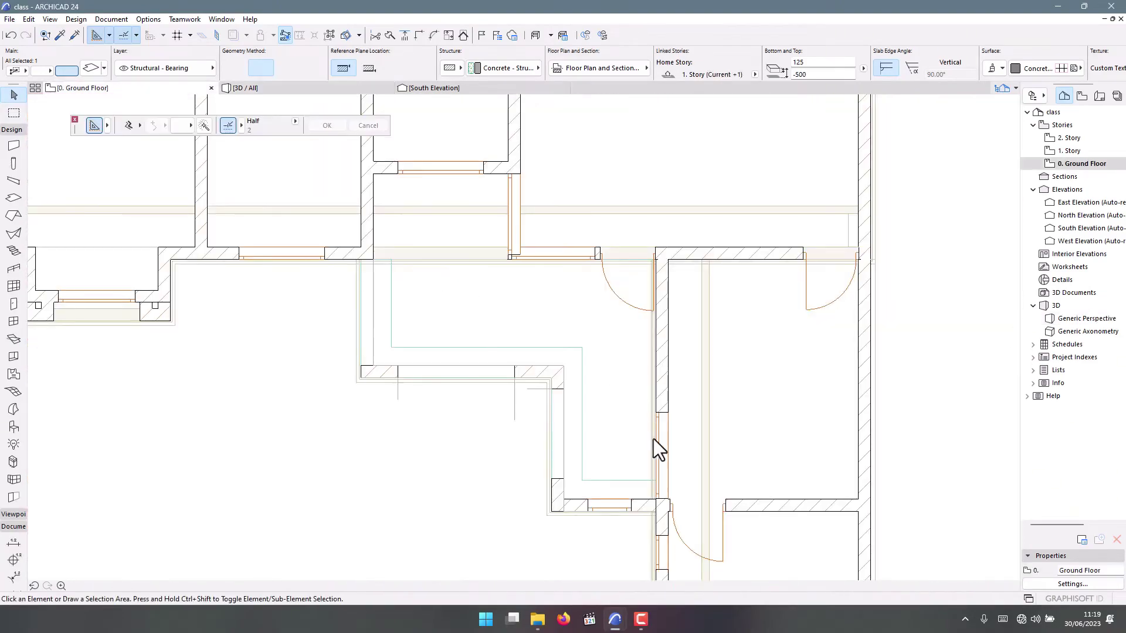
{"action": "left_click", "coordinate": [610, 469]}
{"action": "scroll", "coordinate": [607, 516], "scroll_direction": "up", "scroll_amount": 5}
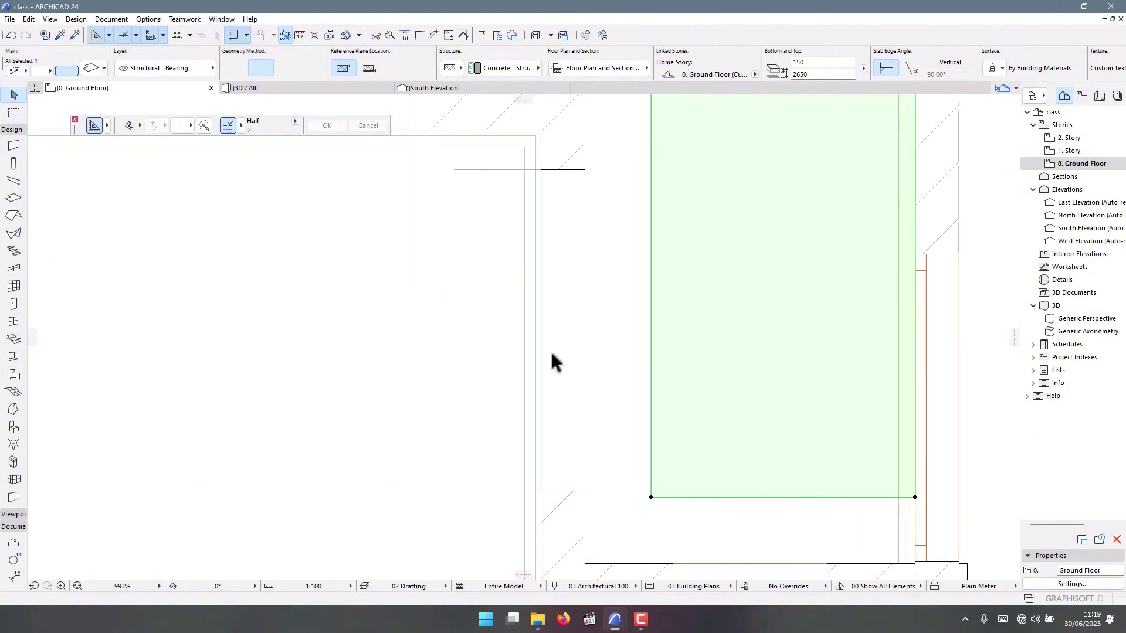
{"action": "scroll", "coordinate": [618, 482], "scroll_direction": "up", "scroll_amount": 8}
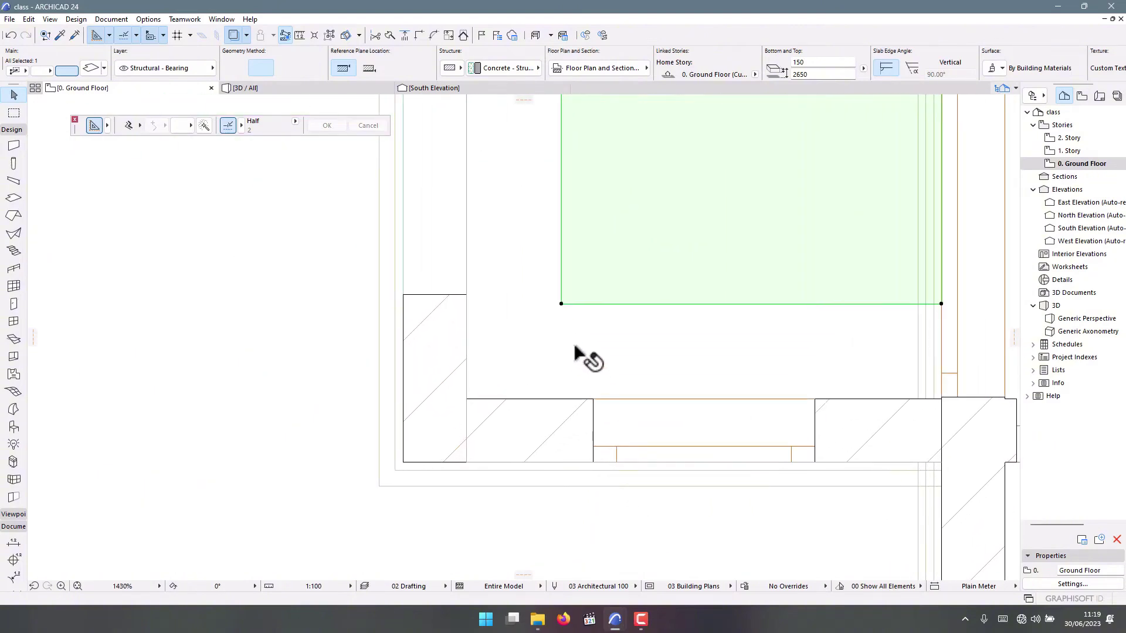
{"action": "left_click", "coordinate": [561, 304]}
{"action": "left_click", "coordinate": [562, 398]}
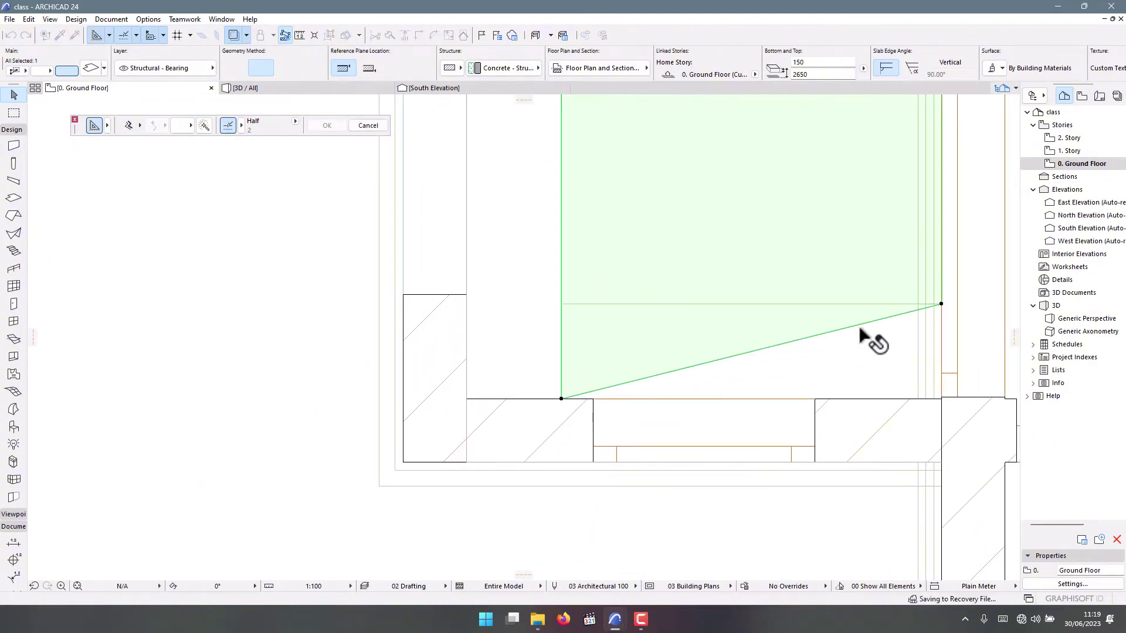
{"action": "left_click", "coordinate": [941, 305]}
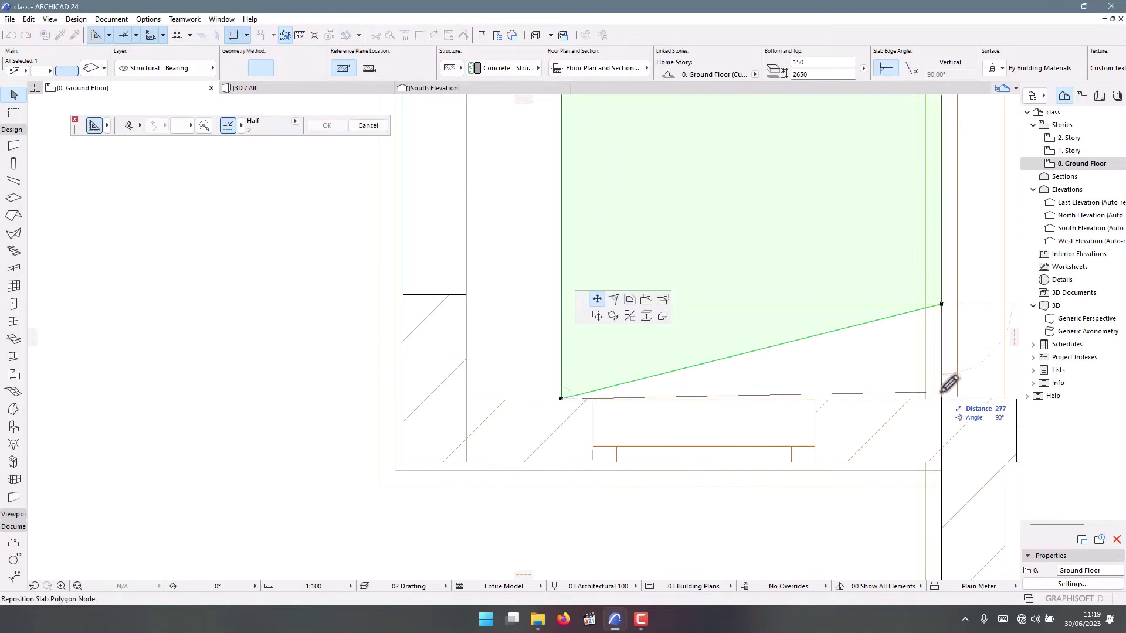
{"action": "left_click", "coordinate": [941, 398]}
{"action": "scroll", "coordinate": [885, 340], "scroll_direction": "down", "scroll_amount": 4}
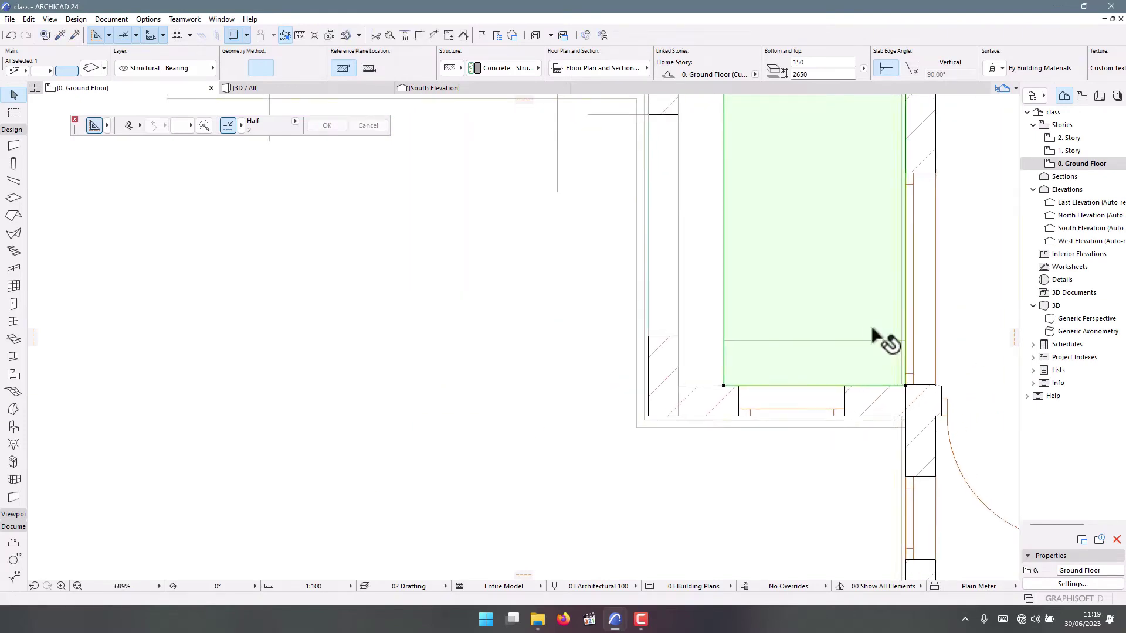
- Move the ceiling slab's inset northwest node onto the west wall's inner face line, level with the slab edge along the porch parapet
{"action": "scroll", "coordinate": [447, 335], "scroll_direction": "down", "scroll_amount": 5}
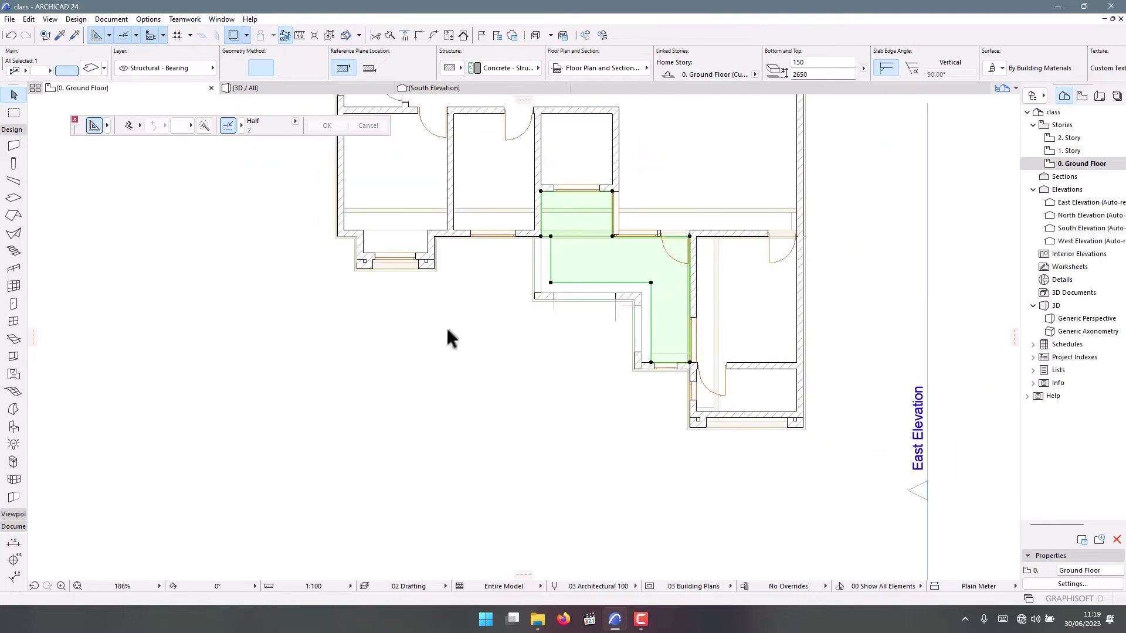
{"action": "scroll", "coordinate": [544, 308], "scroll_direction": "up", "scroll_amount": 6}
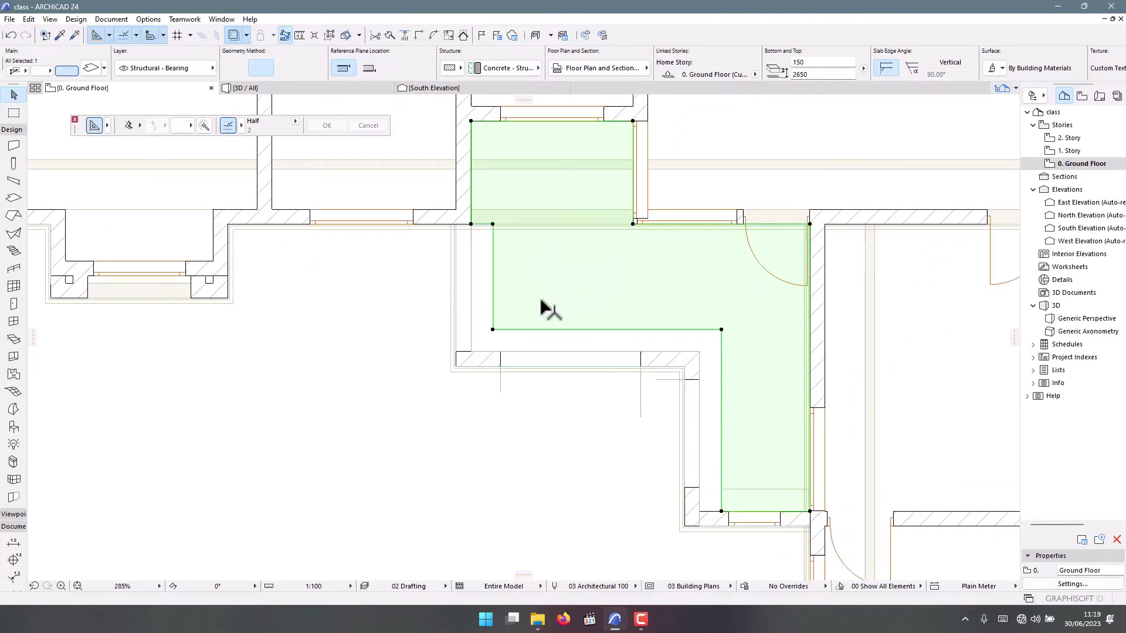
{"action": "left_click", "coordinate": [493, 224]}
{"action": "scroll", "coordinate": [478, 319], "scroll_direction": "up", "scroll_amount": 1}
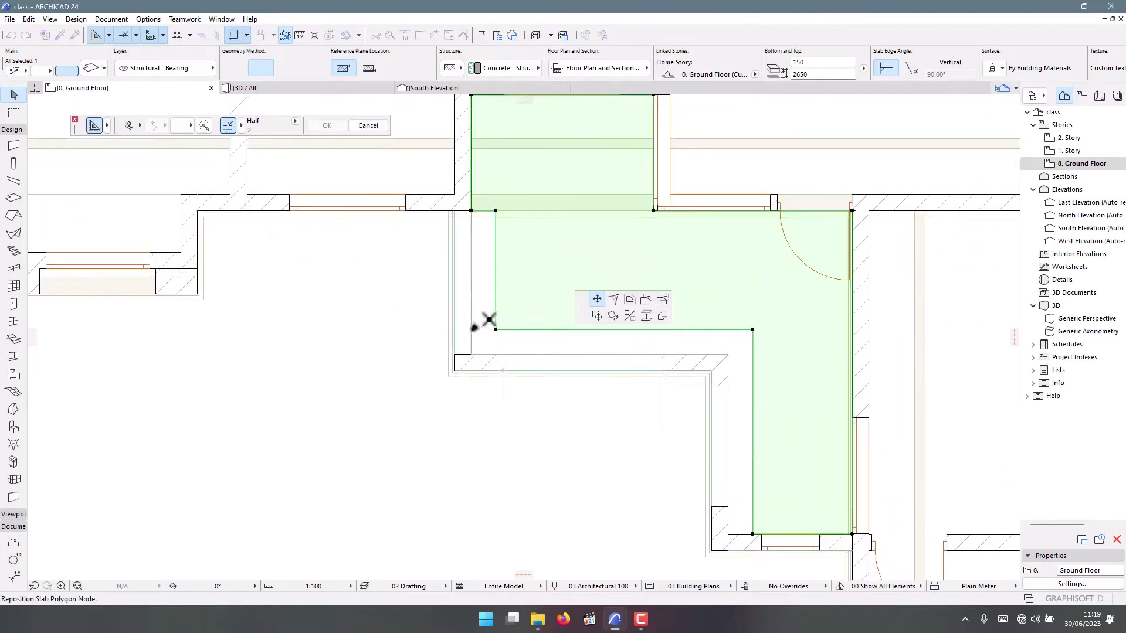
{"action": "scroll", "coordinate": [489, 320], "scroll_direction": "up", "scroll_amount": 2}
{"action": "left_click", "coordinate": [472, 327]}
{"action": "scroll", "coordinate": [455, 343], "scroll_direction": "down", "scroll_amount": 5}
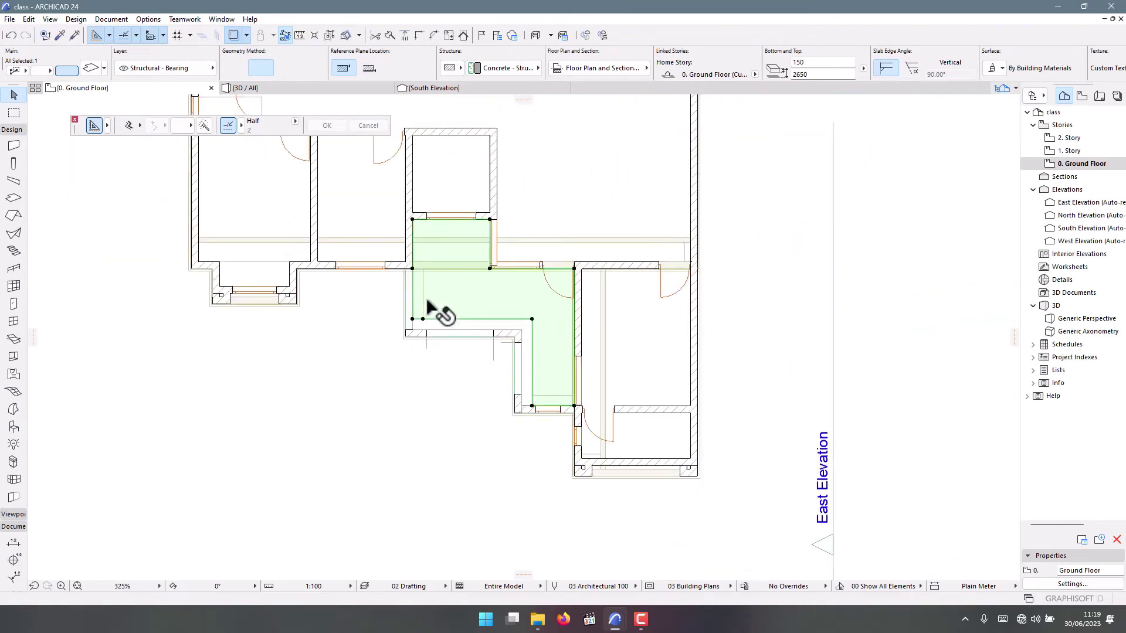
{"action": "scroll", "coordinate": [447, 321], "scroll_direction": "up", "scroll_amount": 5}
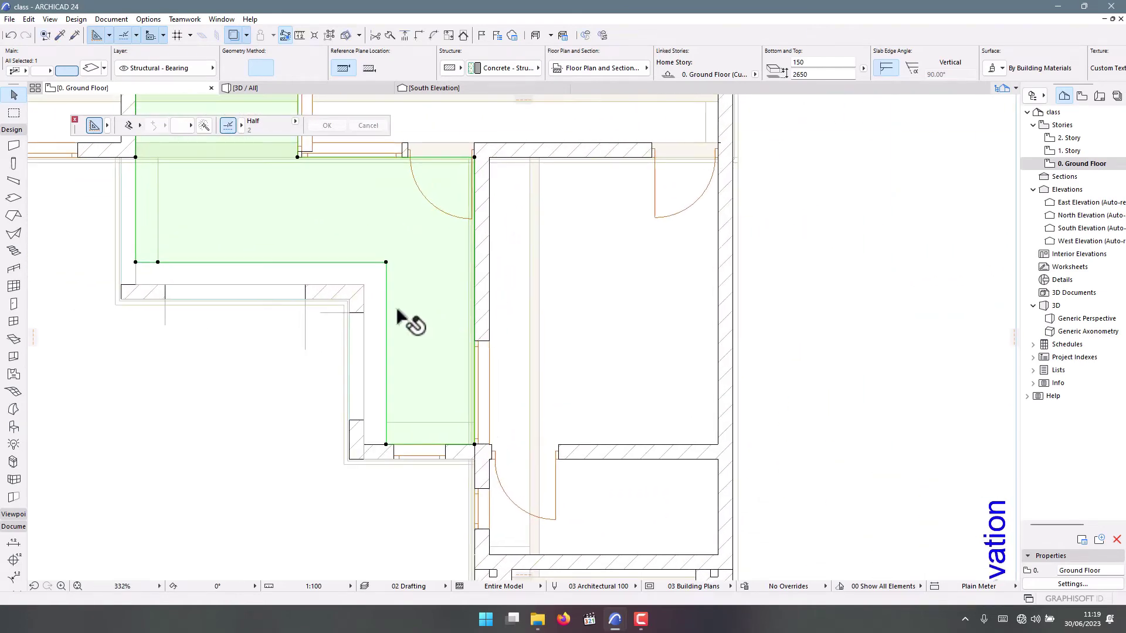
- Open the 3D view and examine the extended ceiling slab, the lowered gutter and the underside of the main block's south parapet
{"action": "left_click", "coordinate": [305, 89]}
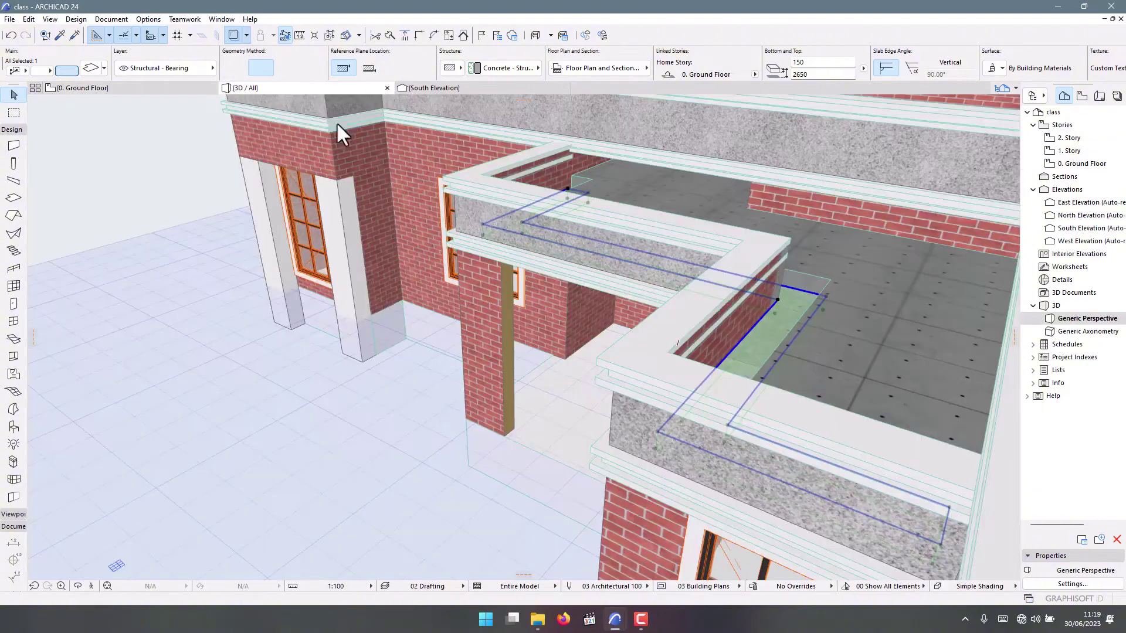
{"action": "middle_click_drag", "start_coordinate": [474, 315], "coordinate": [564, 353], "text": "shift"}
{"action": "scroll", "coordinate": [556, 297], "scroll_direction": "up", "scroll_amount": 2}
{"action": "scroll", "coordinate": [565, 353], "scroll_direction": "down", "scroll_amount": 3}
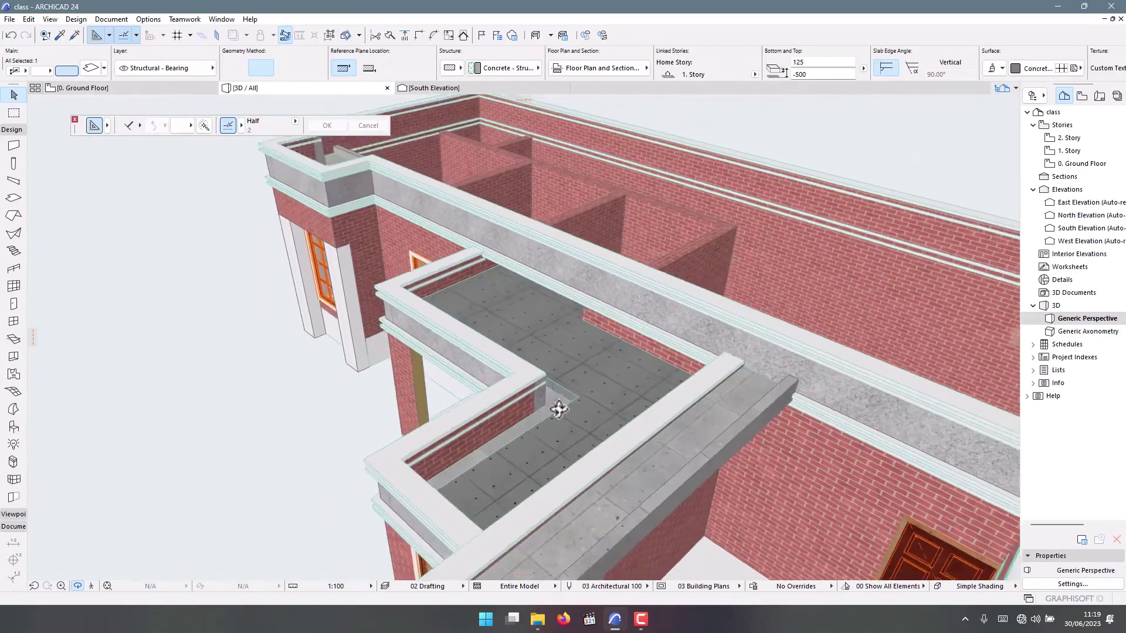
{"action": "middle_click_drag", "start_coordinate": [558, 410], "coordinate": [470, 354], "text": "shift"}
{"action": "scroll", "coordinate": [546, 417], "scroll_direction": "up", "scroll_amount": 2}
{"action": "scroll", "coordinate": [469, 354], "scroll_direction": "up", "scroll_amount": 2}
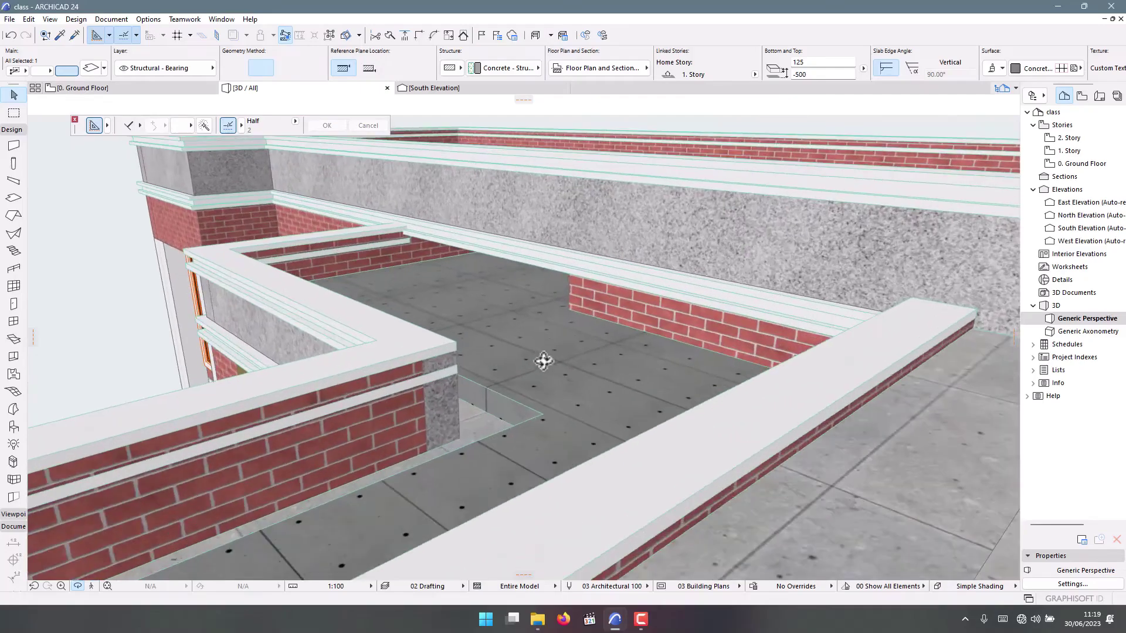
{"action": "scroll", "coordinate": [546, 381], "scroll_direction": "down", "scroll_amount": 3}
{"action": "middle_click_drag", "start_coordinate": [546, 381], "coordinate": [500, 326], "text": "shift"}
{"action": "scroll", "coordinate": [393, 324], "scroll_direction": "up", "scroll_amount": 3}
{"action": "scroll", "coordinate": [326, 289], "scroll_direction": "up", "scroll_amount": 4}
{"action": "scroll", "coordinate": [425, 289], "scroll_direction": "down", "scroll_amount": 4}
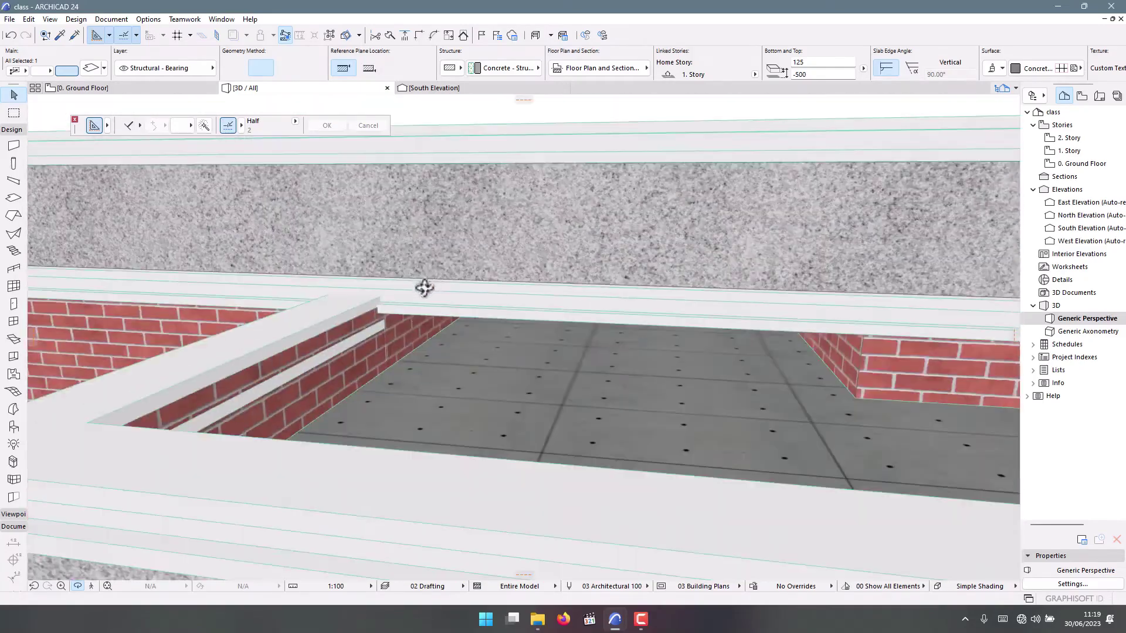
{"action": "scroll", "coordinate": [481, 342], "scroll_direction": "up", "scroll_amount": 3}
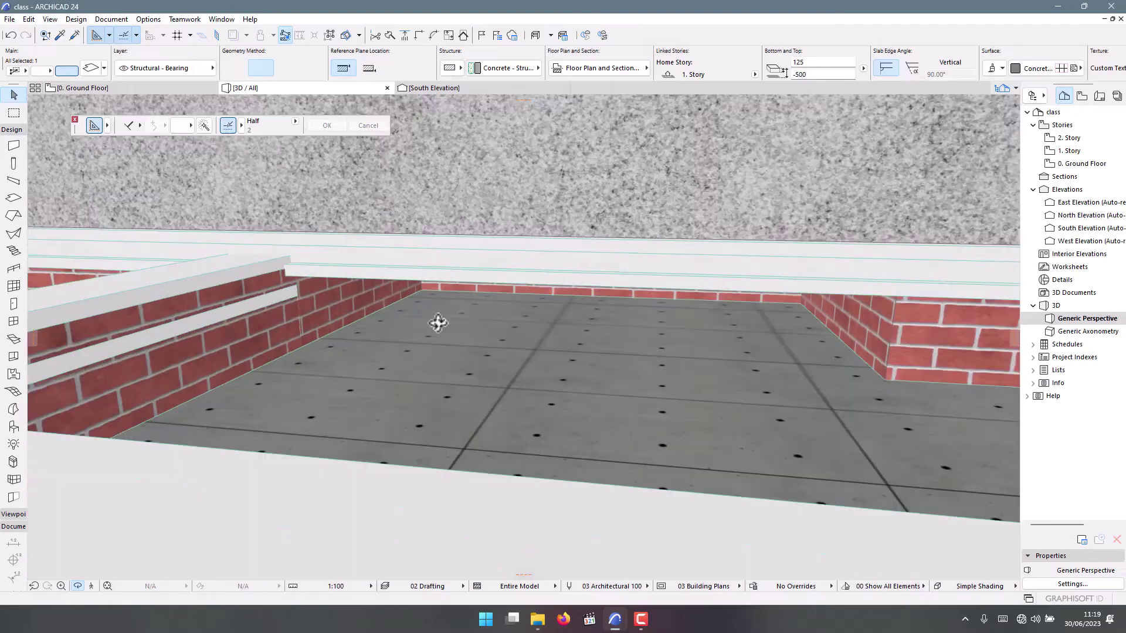
- Return to the Ground Floor plan, deselect the ceiling slab and show the Ground Floor as the trace reference
{"action": "left_click", "coordinate": [154, 93]}
{"action": "scroll", "coordinate": [616, 373], "scroll_direction": "down", "scroll_amount": 5}
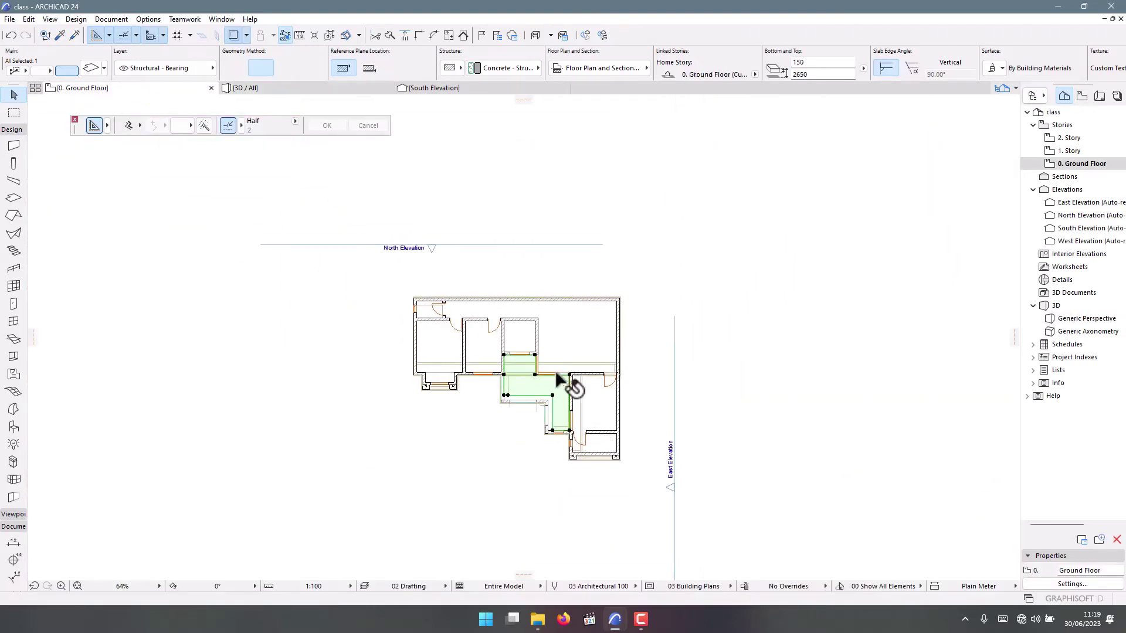
{"action": "scroll", "coordinate": [489, 355], "scroll_direction": "up", "scroll_amount": 6}
{"action": "key", "text": "Escape"}
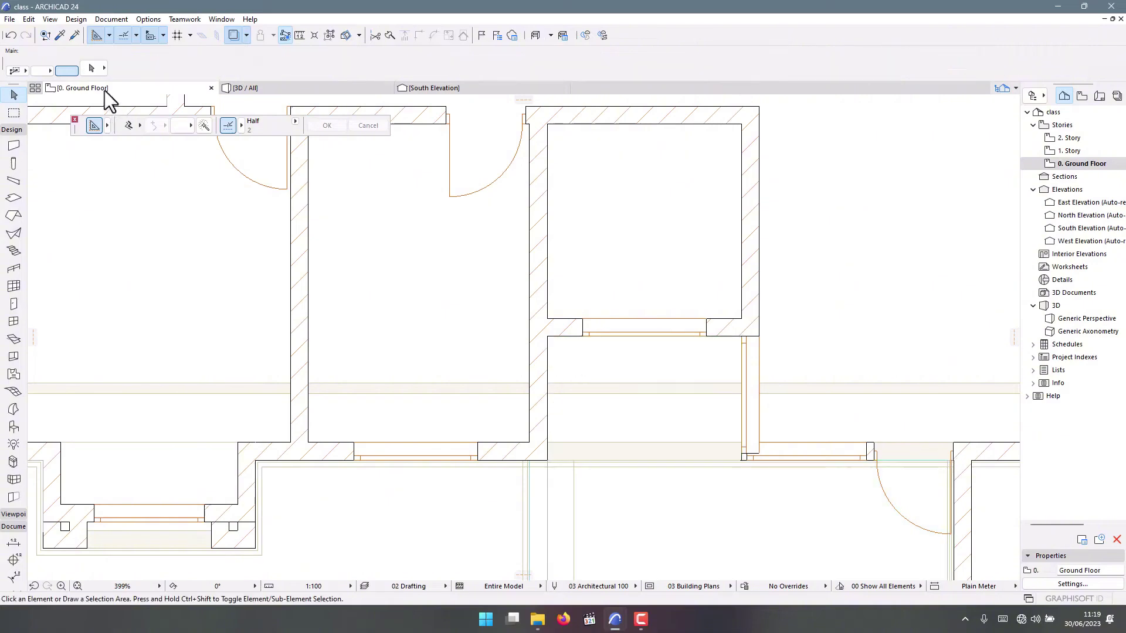
{"action": "scroll", "coordinate": [390, 346], "scroll_direction": "down", "scroll_amount": 4}
{"action": "right_click", "coordinate": [142, 93]}
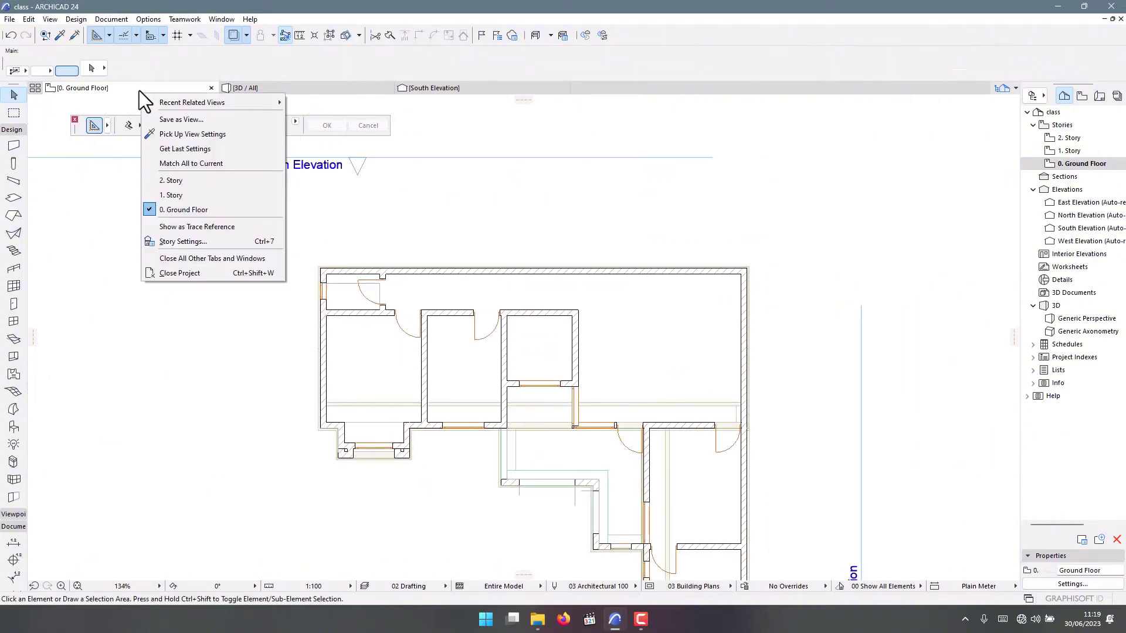
{"action": "left_click", "coordinate": [185, 232]}
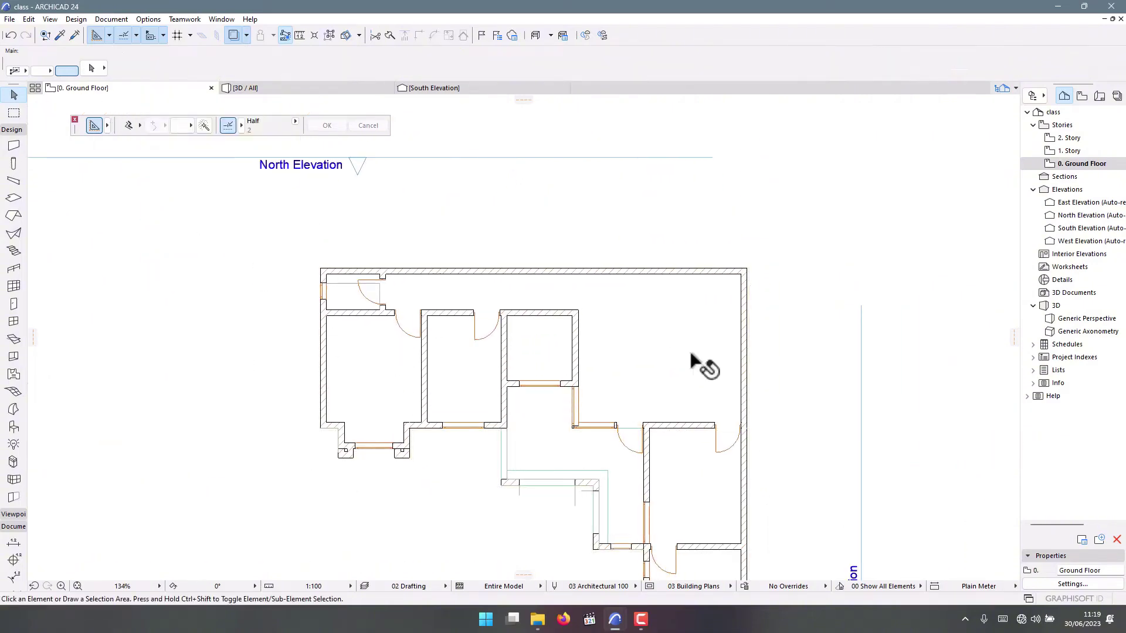
{"action": "scroll", "coordinate": [453, 266], "scroll_direction": "down", "scroll_amount": 3}
{"action": "scroll", "coordinate": [432, 238], "scroll_direction": "up", "scroll_amount": 4}
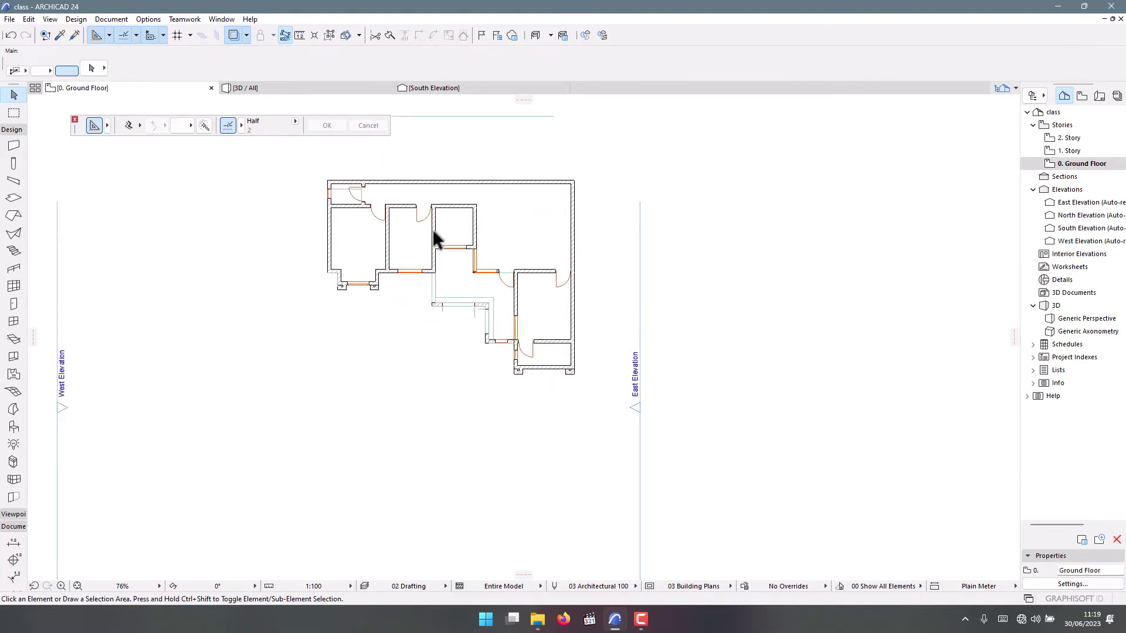
- On 1. Story, draw a 200 thick centre-referenced wall along the south parapet's centreline, between the centres of the traced entrance recess side walls
{"action": "right_click", "coordinate": [128, 87]}
{"action": "left_click", "coordinate": [168, 186]}
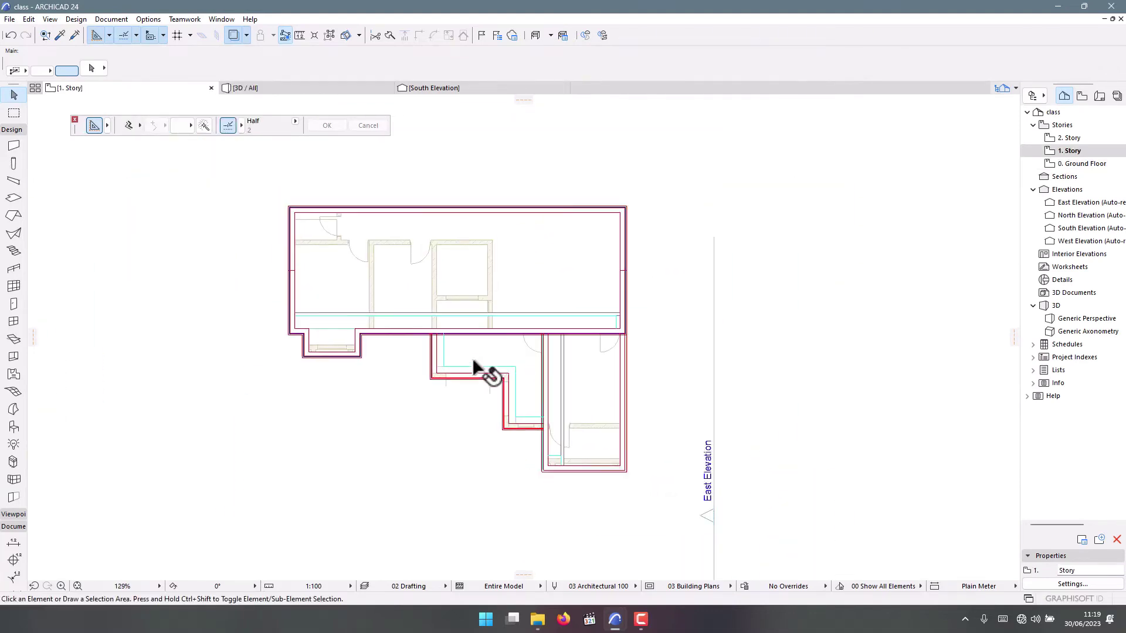
{"action": "scroll", "coordinate": [476, 368], "scroll_direction": "up", "scroll_amount": 3}
{"action": "scroll", "coordinate": [380, 240], "scroll_direction": "up", "scroll_amount": 2}
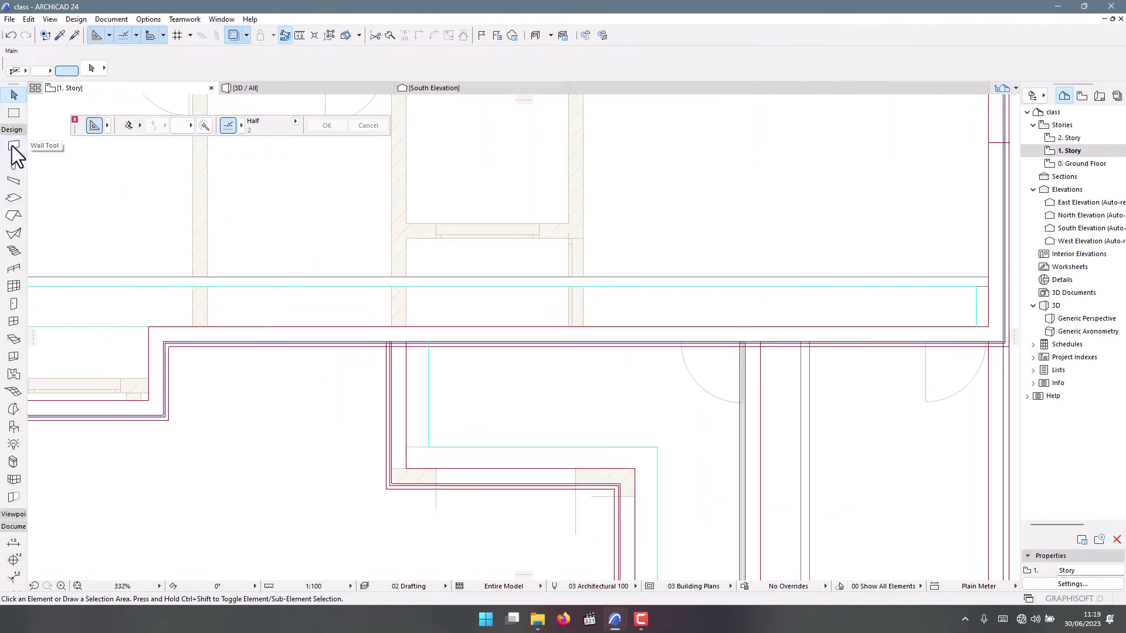
{"action": "left_click", "coordinate": [12, 146]}
{"action": "scroll", "coordinate": [421, 353], "scroll_direction": "up", "scroll_amount": 2}
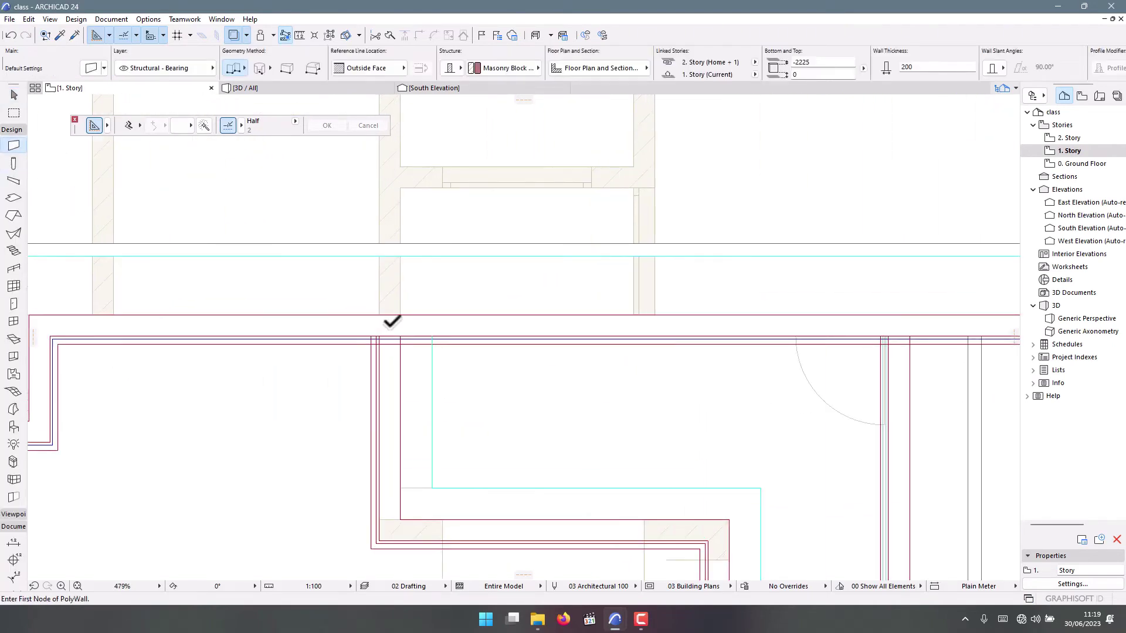
{"action": "left_click", "coordinate": [390, 325]}
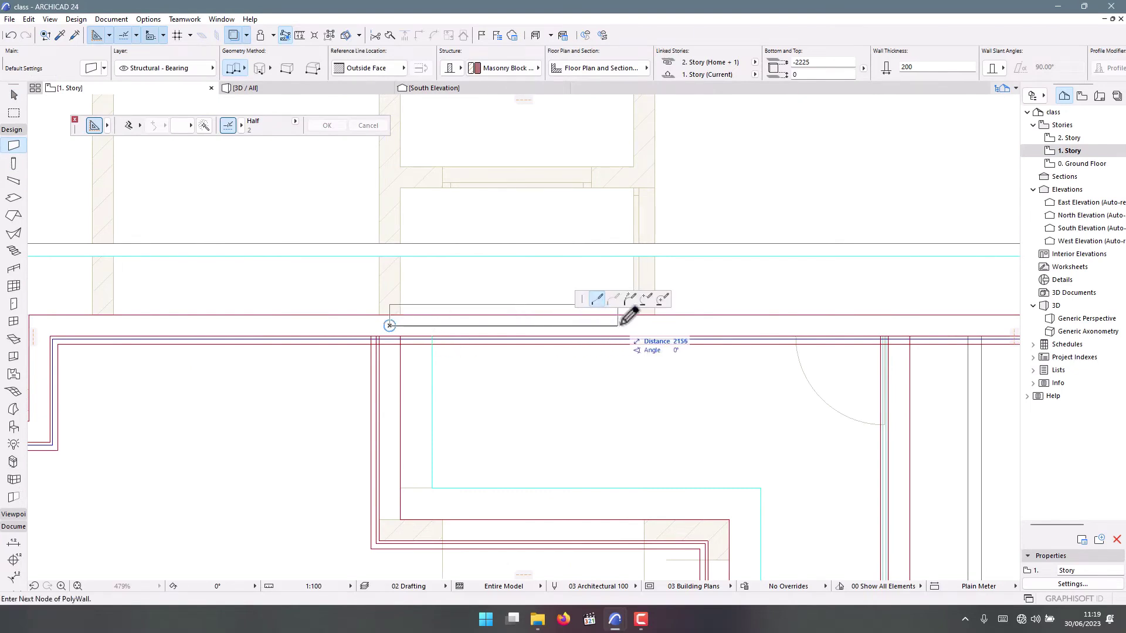
{"action": "left_click", "coordinate": [371, 69]}
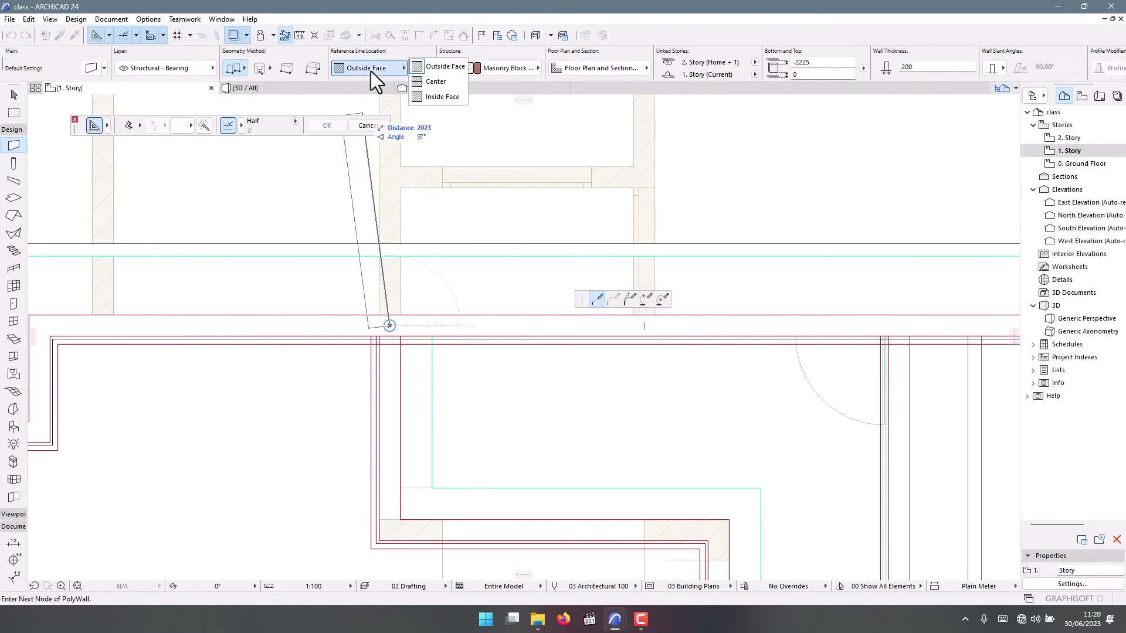
{"action": "left_click", "coordinate": [428, 78]}
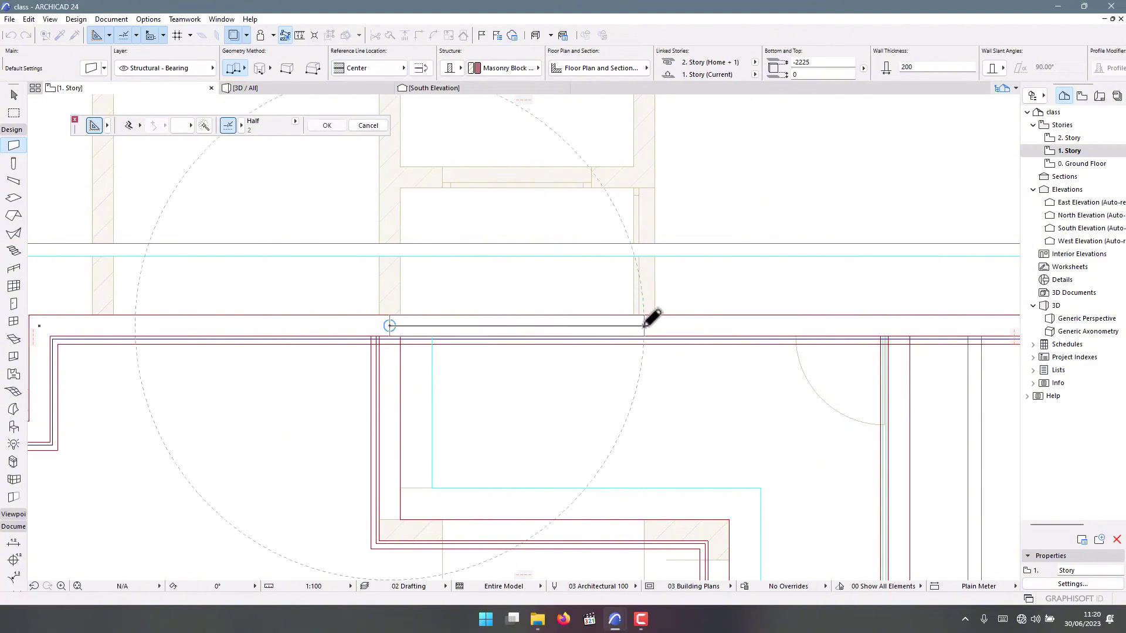
{"action": "key", "text": "Escape"}
- Open the 3D view, examine the new wall segment within the main block's south parapet, and leave the Wall tool with nothing selected
{"action": "left_click", "coordinate": [371, 89]}
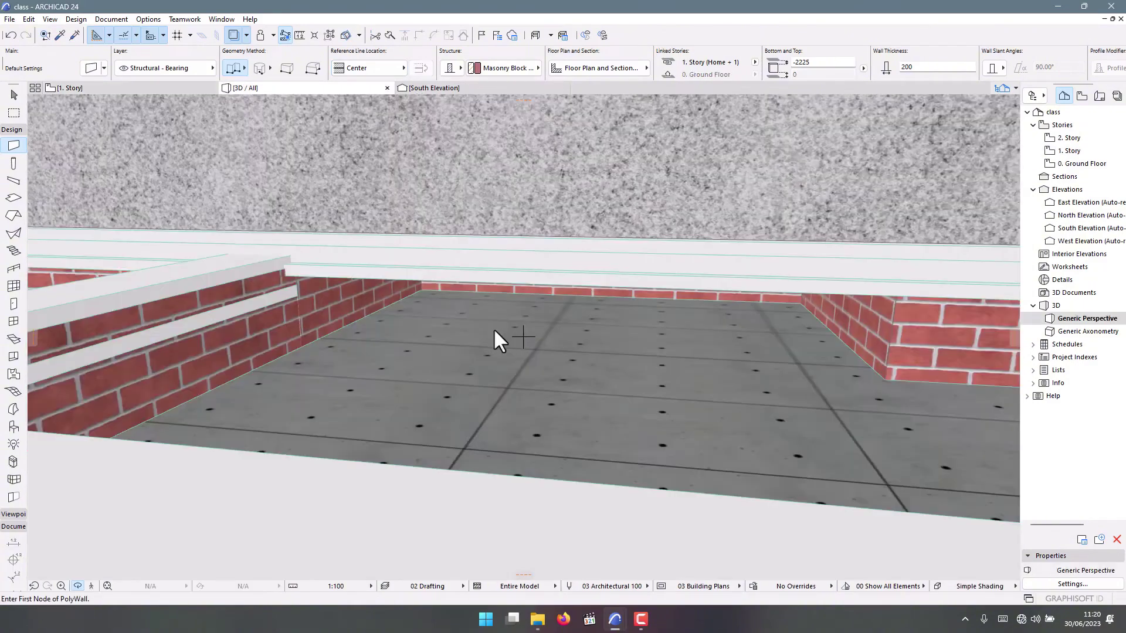
{"action": "scroll", "coordinate": [494, 330], "scroll_direction": "down", "scroll_amount": 5}
{"action": "middle_click_drag", "start_coordinate": [495, 332], "coordinate": [488, 351]}
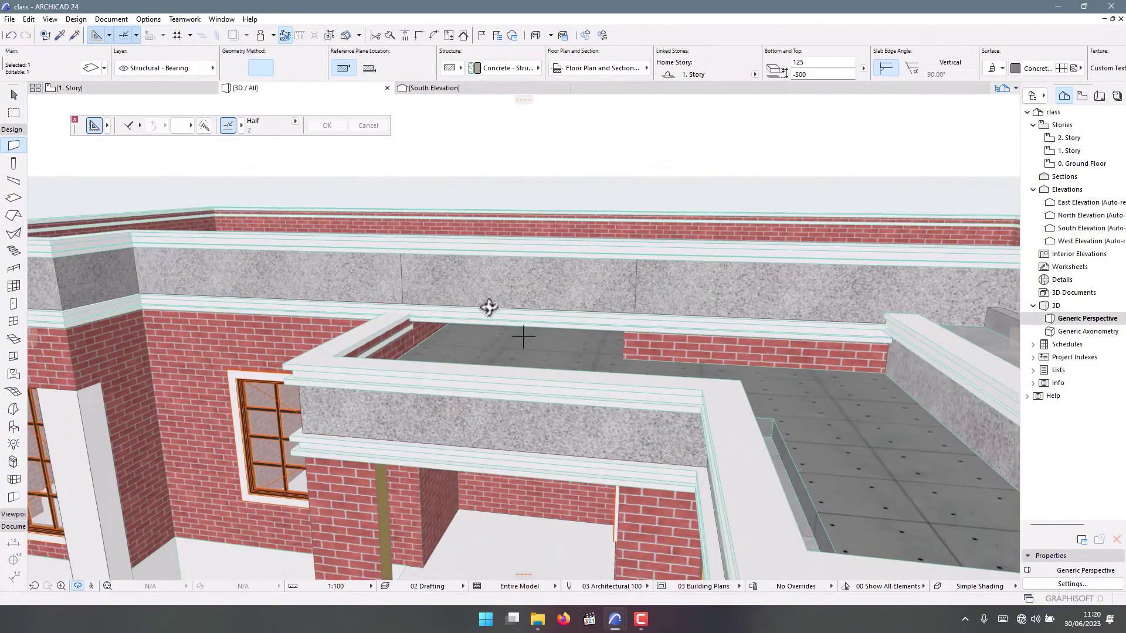
{"action": "key", "text": "Escape"}
{"action": "key", "text": "Escape"}
{"action": "key", "text": "Escape"}
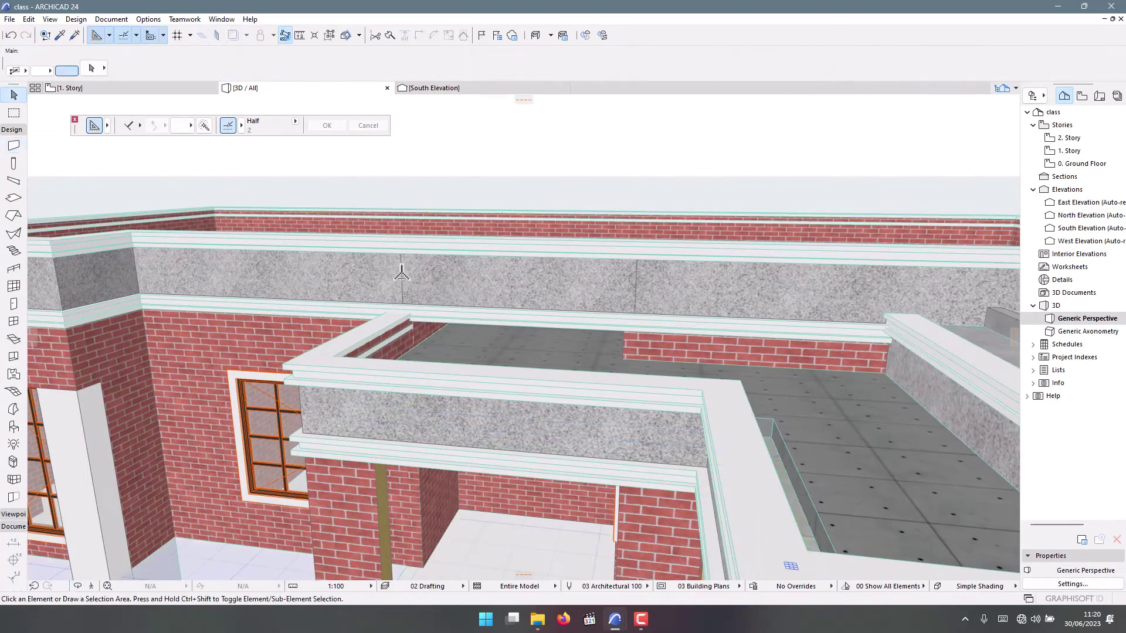
- Set the bottom offset of the granite wall segment above the entrance recess to -300
{"action": "left_click", "coordinate": [496, 271]}
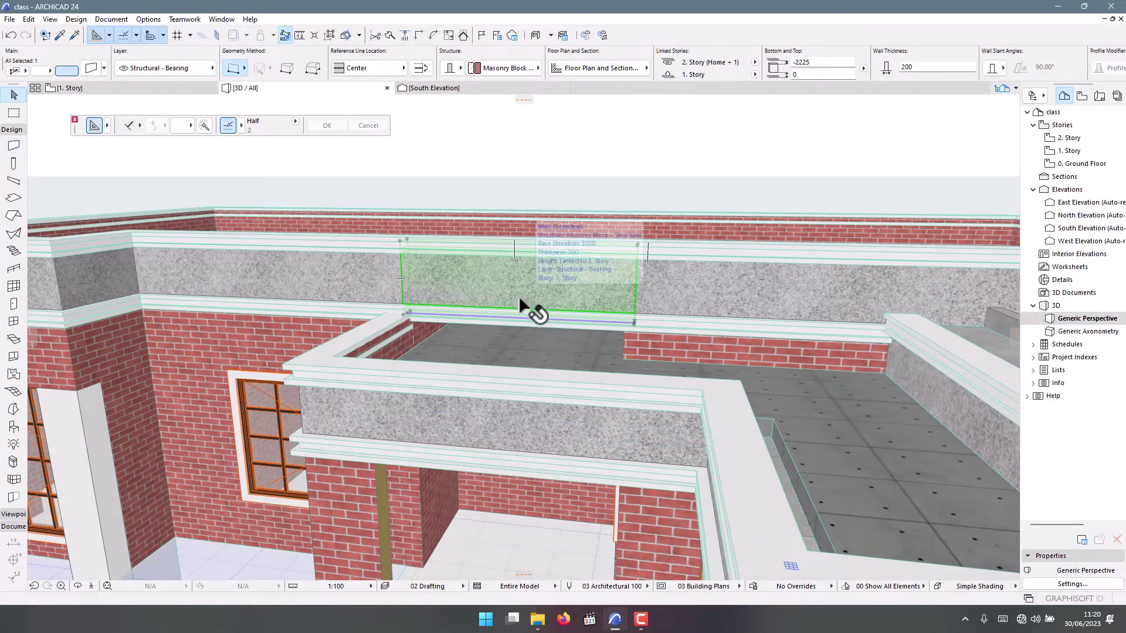
{"action": "double_click", "coordinate": [520, 301]}
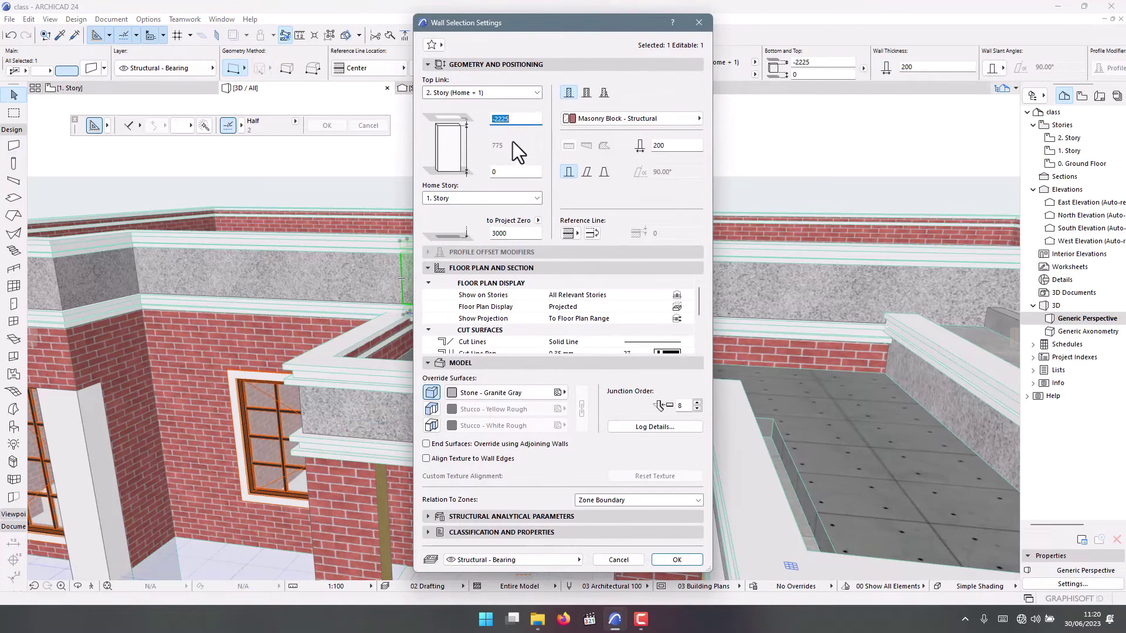
{"action": "double_click", "coordinate": [492, 172]}
{"action": "type", "text": "-300"}
{"action": "left_click", "coordinate": [672, 560]}
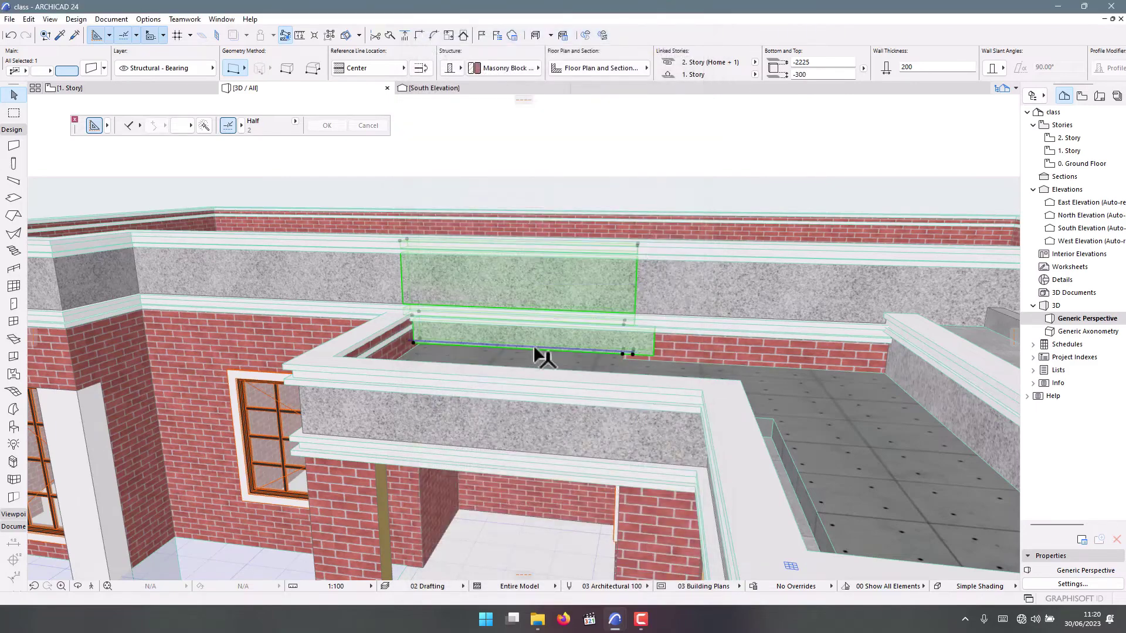
- Set the granite wall segment's bottom offset to -400 and its top offset to -2700
{"action": "scroll", "coordinate": [545, 352], "scroll_direction": "up", "scroll_amount": 2}
{"action": "scroll", "coordinate": [551, 342], "scroll_direction": "up", "scroll_amount": 1}
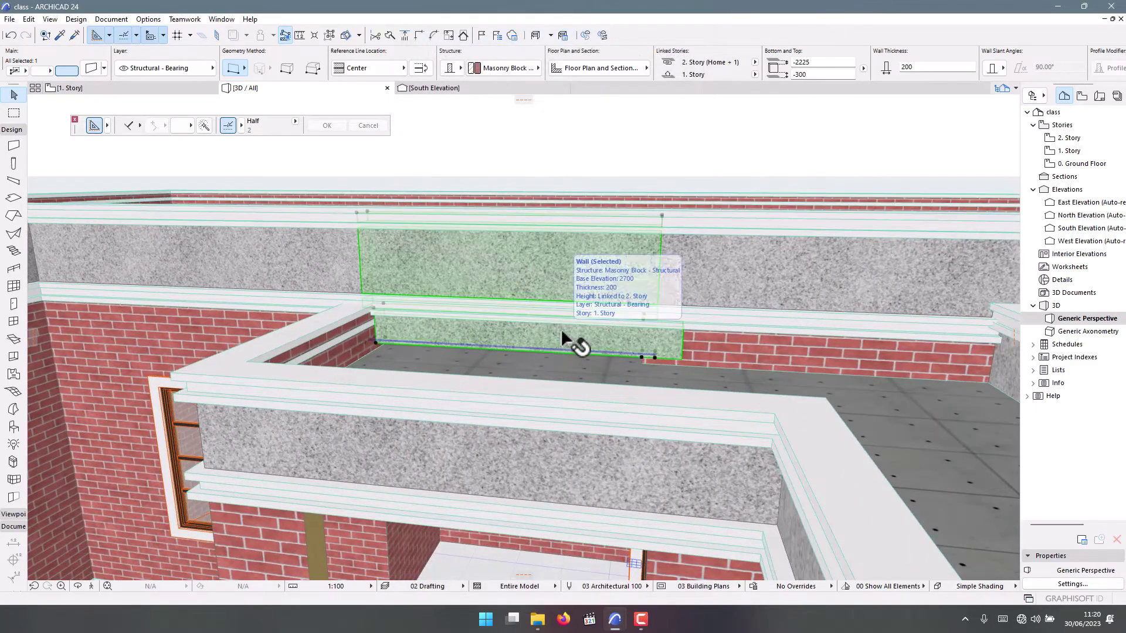
{"action": "key", "text": "ctrl+t"}
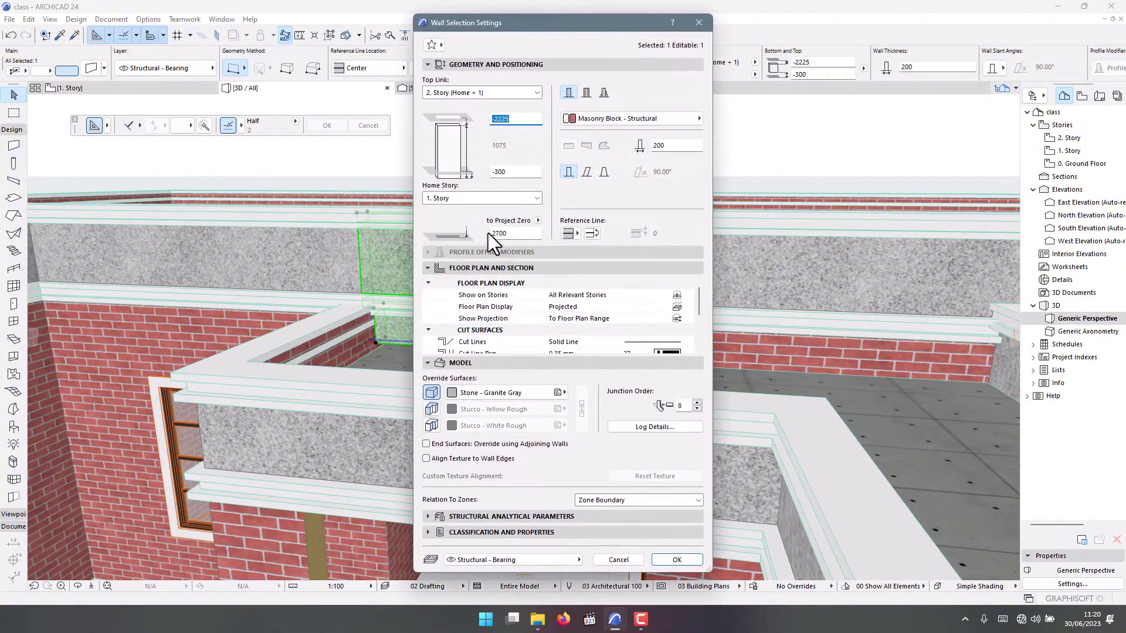
{"action": "left_click_drag", "start_coordinate": [511, 173], "coordinate": [499, 174]}
{"action": "type", "text": "-400"}
{"action": "left_click_drag", "start_coordinate": [514, 124], "coordinate": [501, 125]}
{"action": "left_click", "coordinate": [677, 559]}
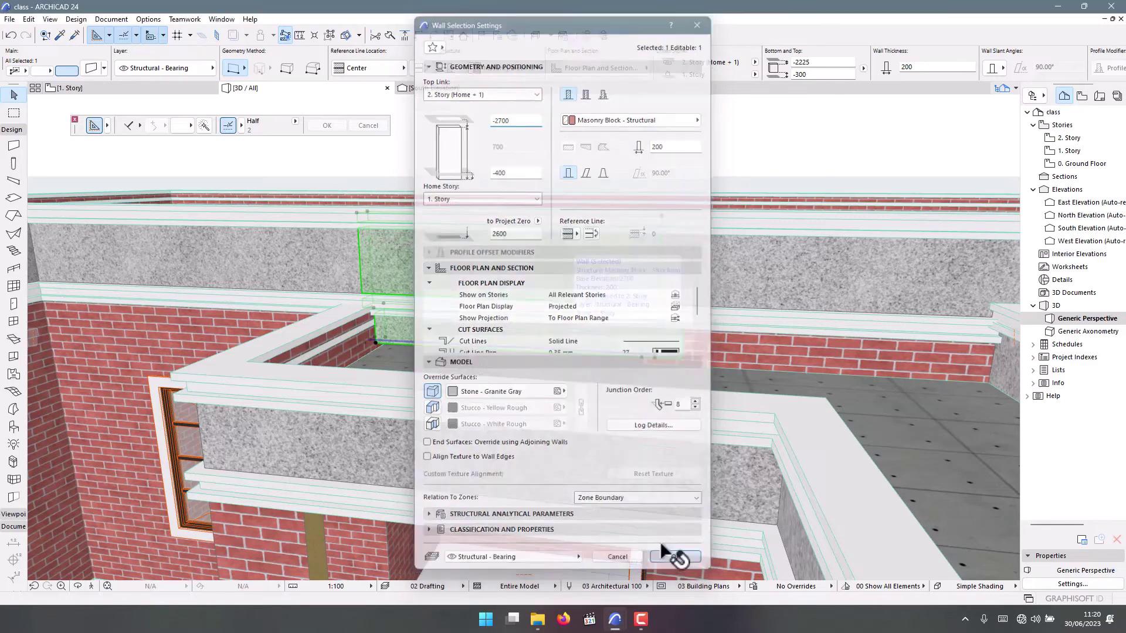
{"action": "scroll", "coordinate": [470, 280], "scroll_direction": "up", "scroll_amount": 1}
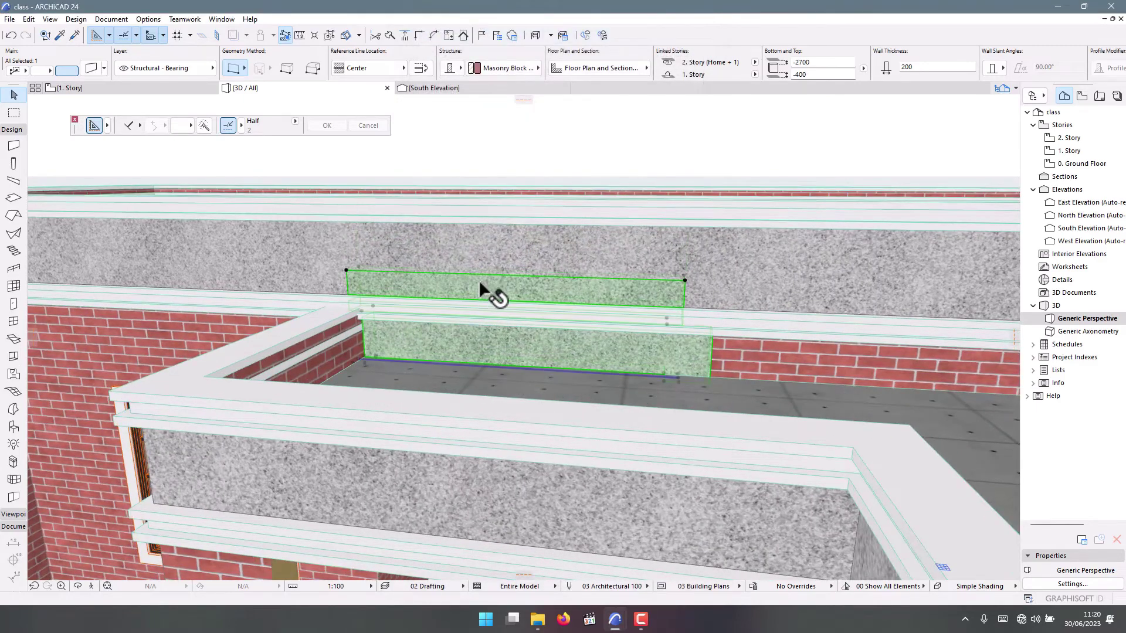
- Shorten the wall segment to about 2290 in 3D, so its free end meets the adjacent brick wall
{"action": "left_click", "coordinate": [685, 281]}
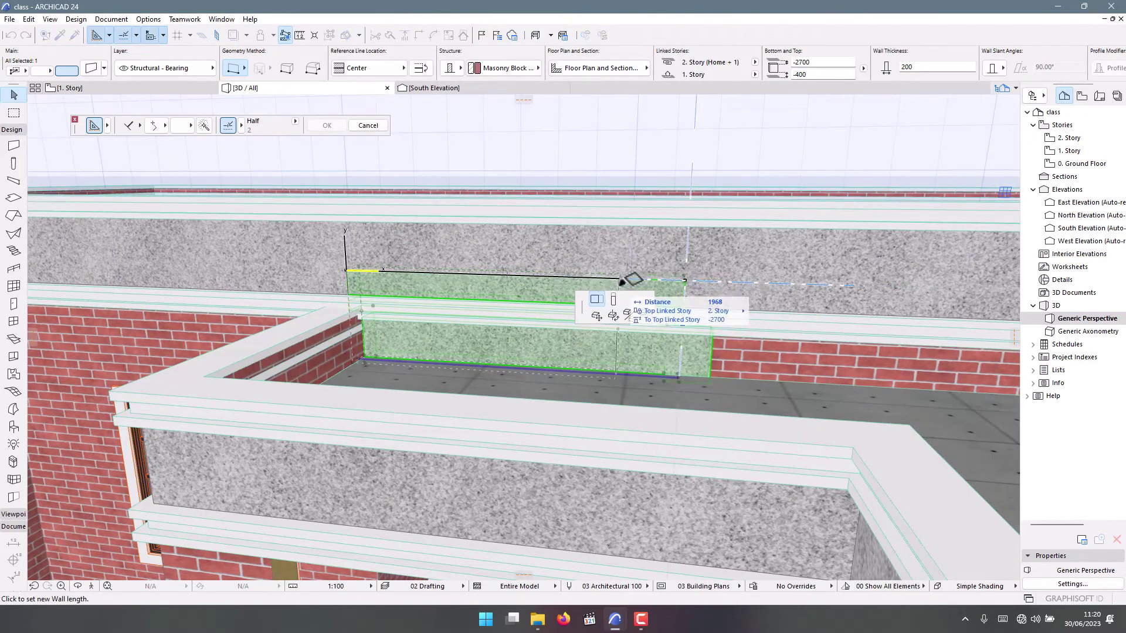
{"action": "scroll", "coordinate": [682, 355], "scroll_direction": "up", "scroll_amount": 1}
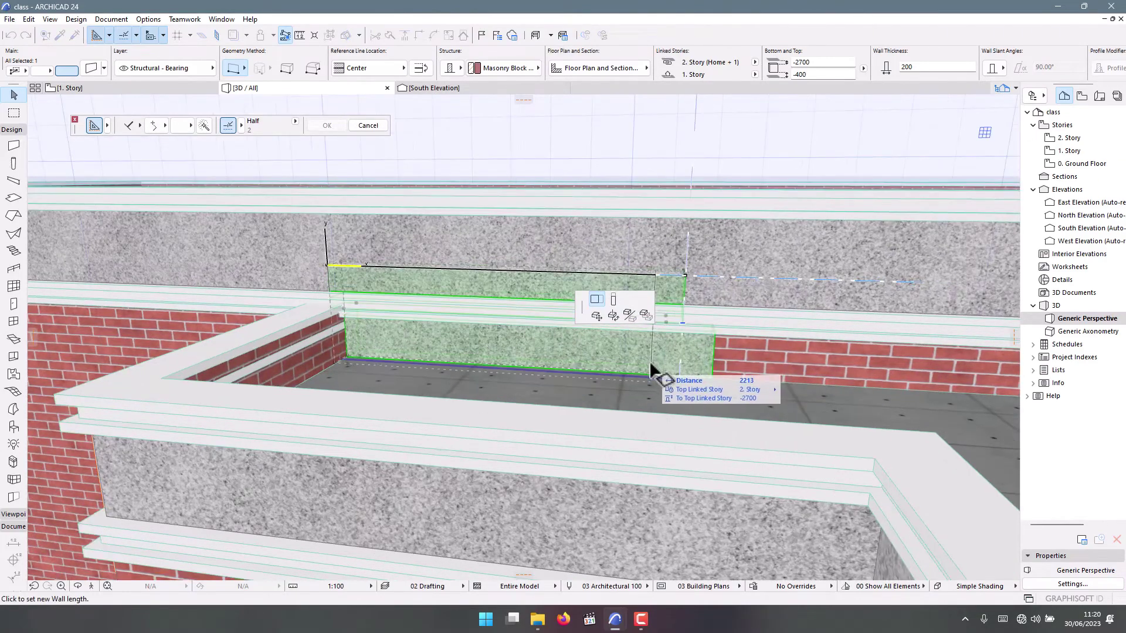
{"action": "left_click", "coordinate": [650, 360]}
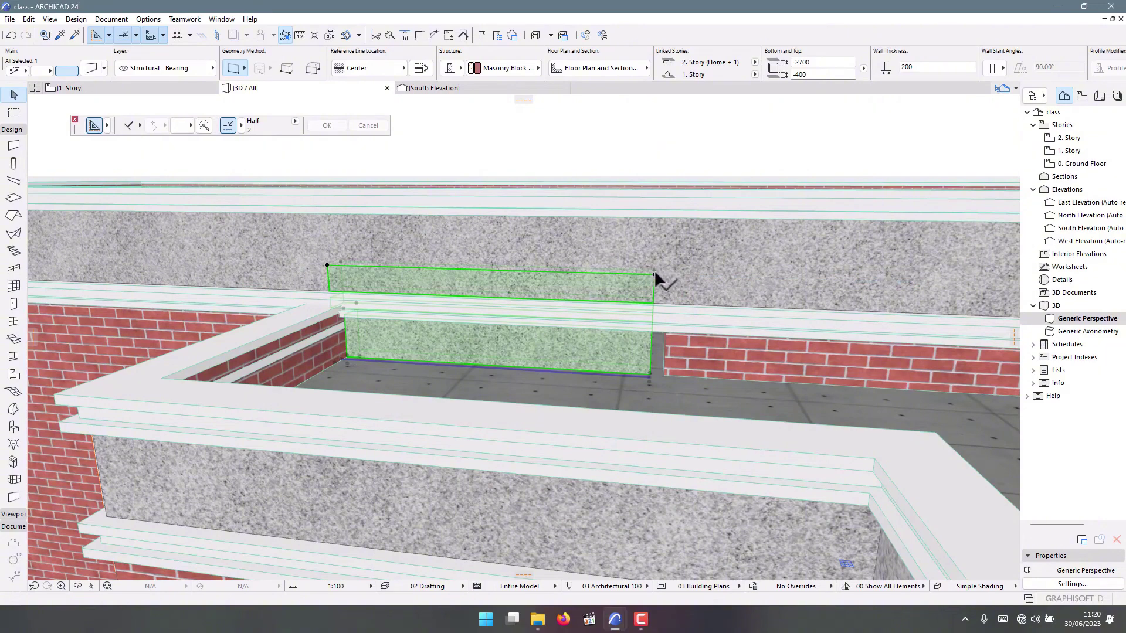
{"action": "left_click", "coordinate": [654, 271]}
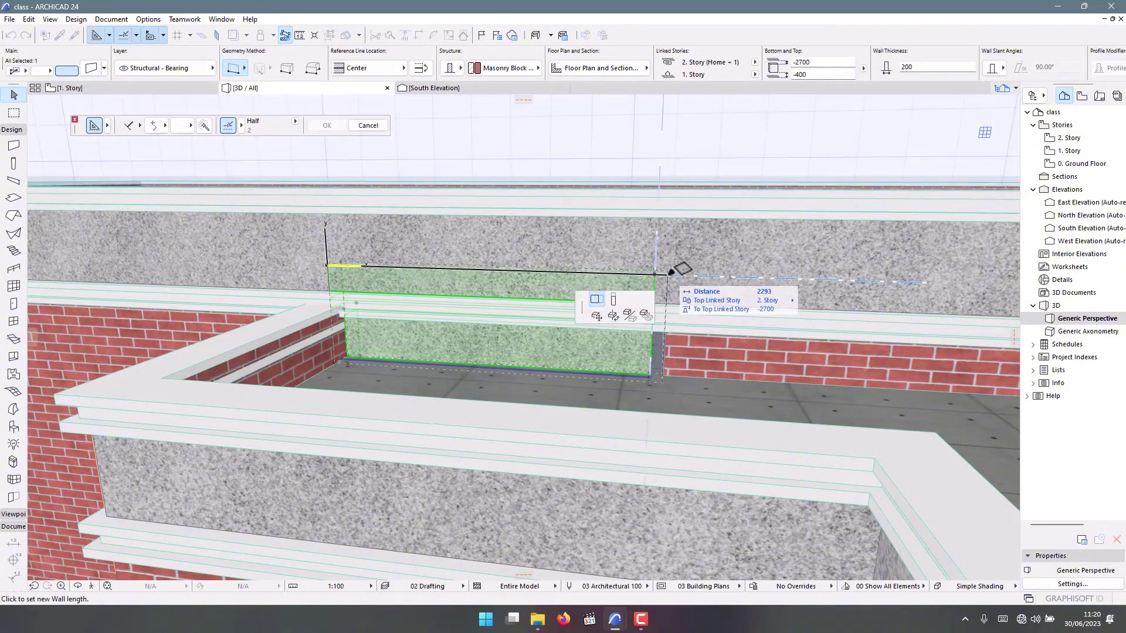
{"action": "left_click", "coordinate": [669, 274]}
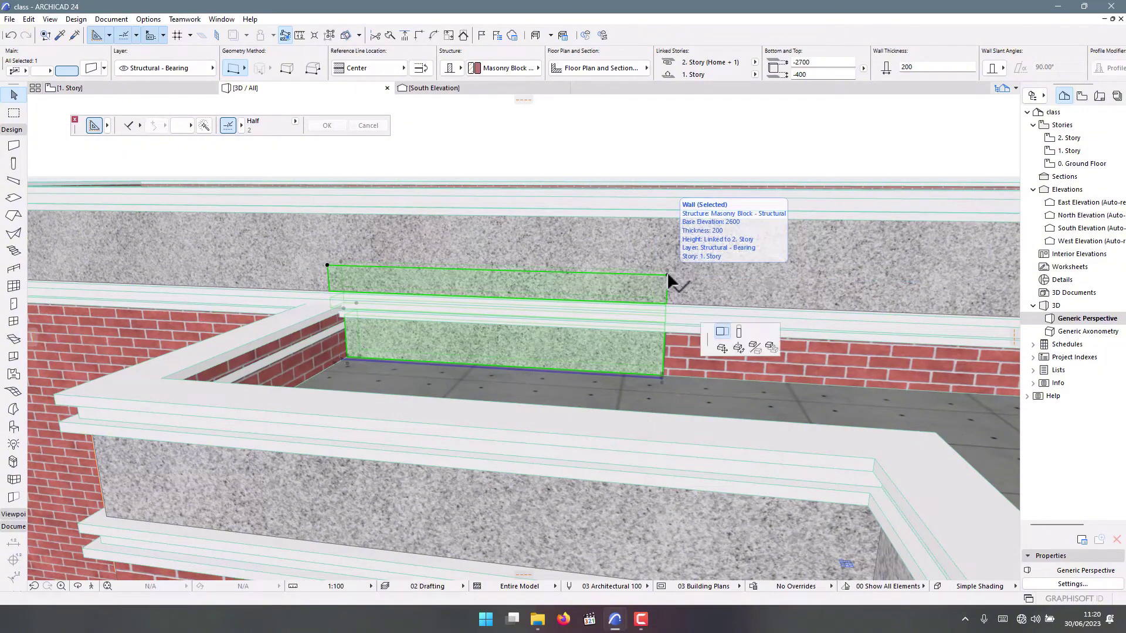
- Lower the wall segment's top to the underside of the moulding below the main block's south parapet
{"action": "left_click", "coordinate": [668, 276]}
{"action": "left_click", "coordinate": [613, 301]}
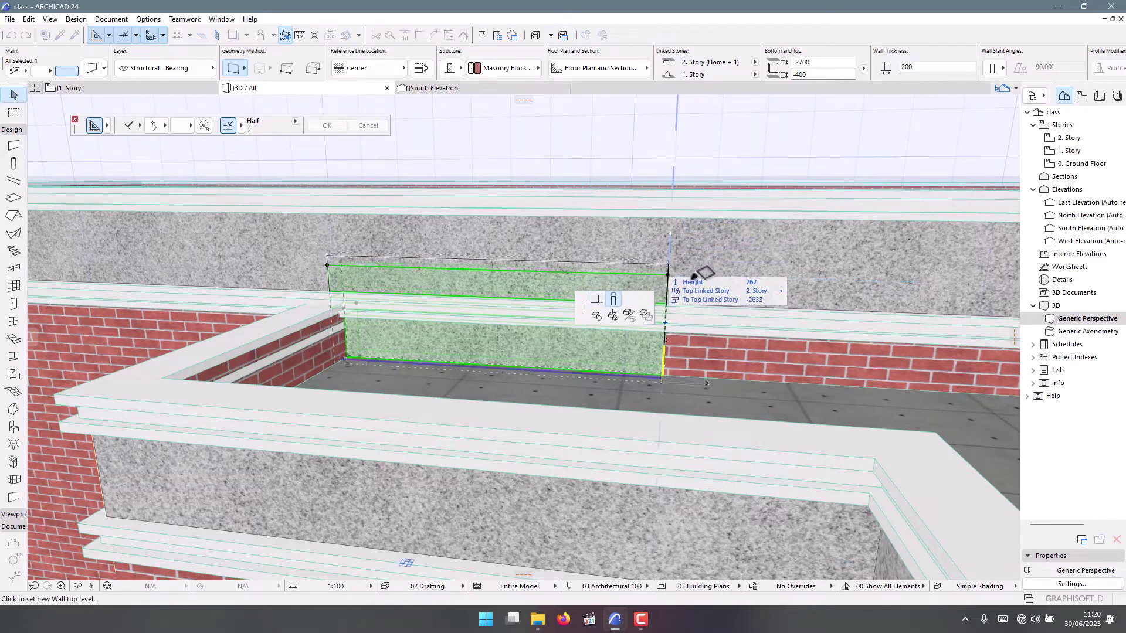
{"action": "left_click", "coordinate": [665, 329]}
{"action": "scroll", "coordinate": [504, 333], "scroll_direction": "down", "scroll_amount": 2}
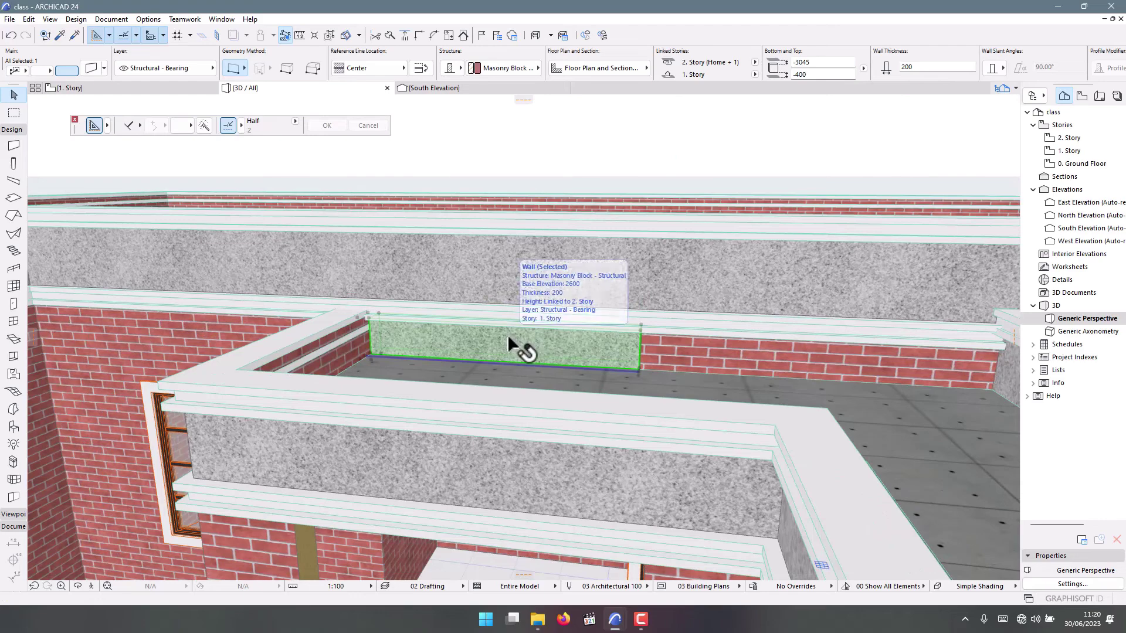
- Remove the Stone - Granite Gray surface override from the wall segment under the south parapet
{"action": "double_click", "coordinate": [513, 342]}
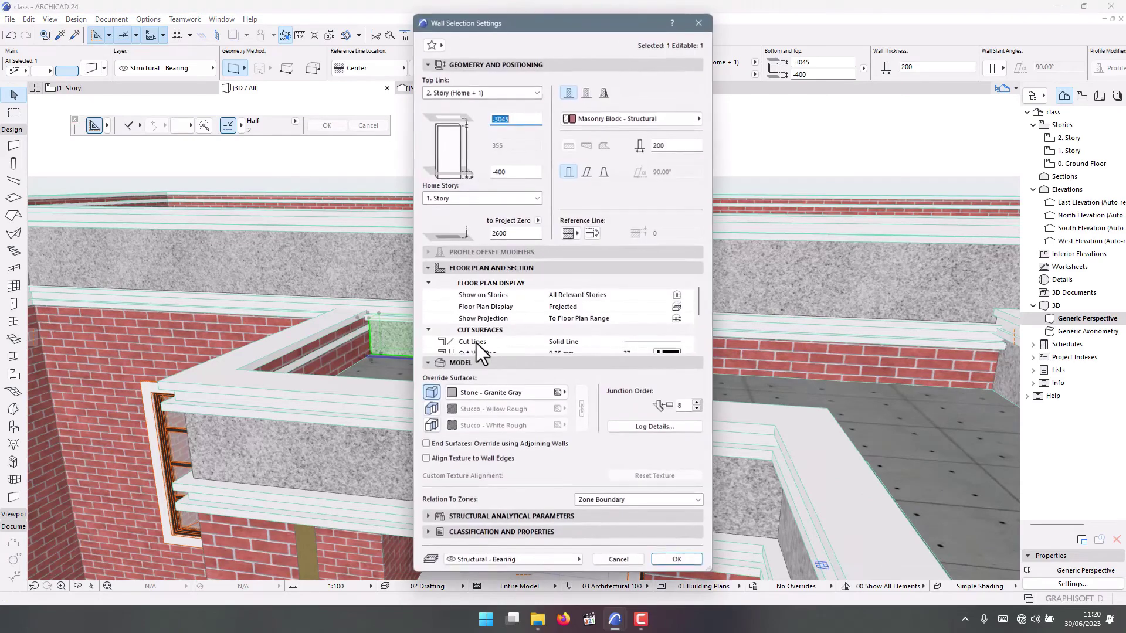
{"action": "left_click", "coordinate": [435, 394]}
{"action": "left_click", "coordinate": [667, 561]}
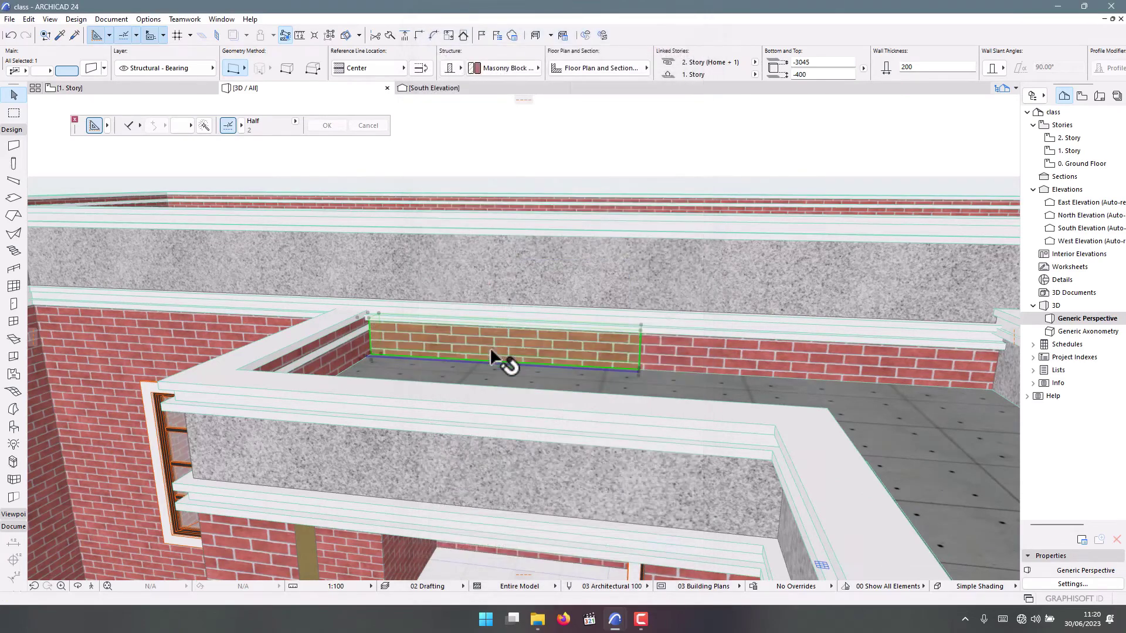
- Examine the closed wall strip, the stepped area's ceiling slab and the gutter inside the projecting block's parapet
{"action": "mouse_move", "coordinate": [491, 348]}
{"action": "middle_mouse_down", "text": "shift"}
{"action": "mouse_move", "coordinate": [558, 329]}
{"action": "mouse_move", "coordinate": [719, 372]}
{"action": "mouse_move", "coordinate": [488, 346]}
{"action": "middle_mouse_up", "text": "shift"}
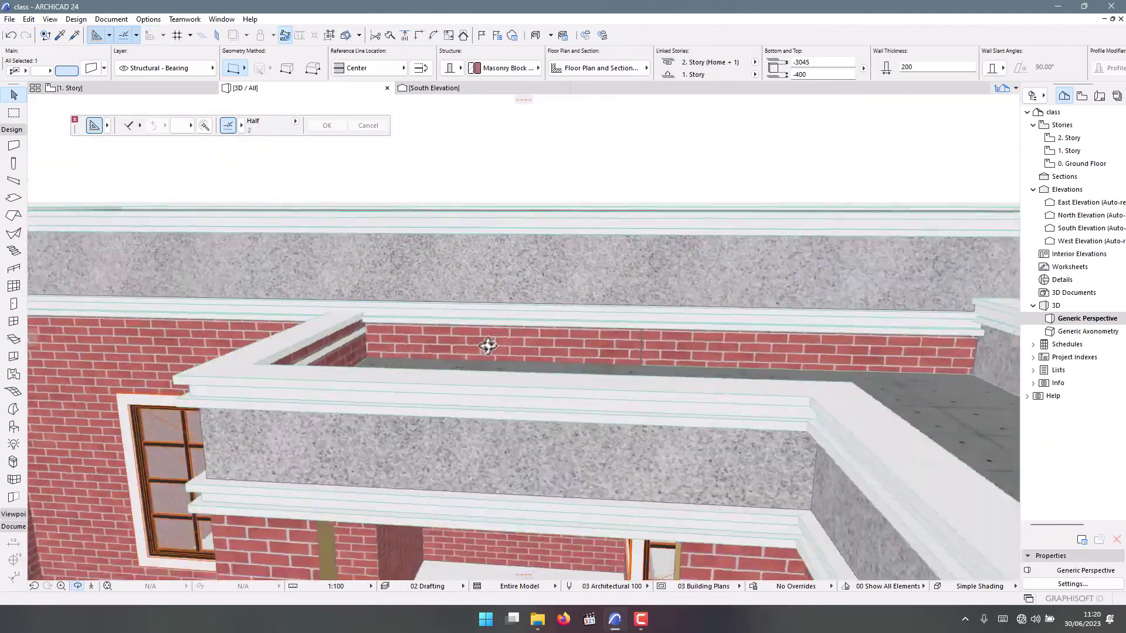
{"action": "scroll", "coordinate": [558, 371], "scroll_direction": "down", "scroll_amount": 6}
{"action": "middle_click_drag", "start_coordinate": [555, 387], "coordinate": [766, 407], "text": "shift"}
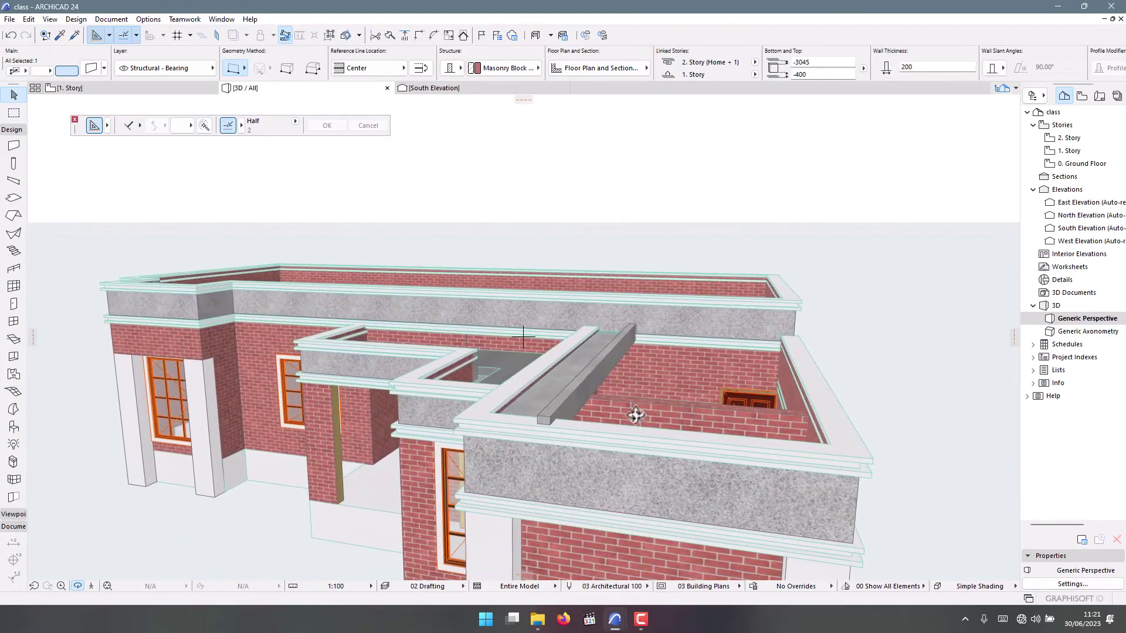
{"action": "middle_click_drag", "start_coordinate": [635, 414], "coordinate": [553, 391], "text": "shift"}
{"action": "left_click_drag", "start_coordinate": [500, 391], "coordinate": [672, 381]}
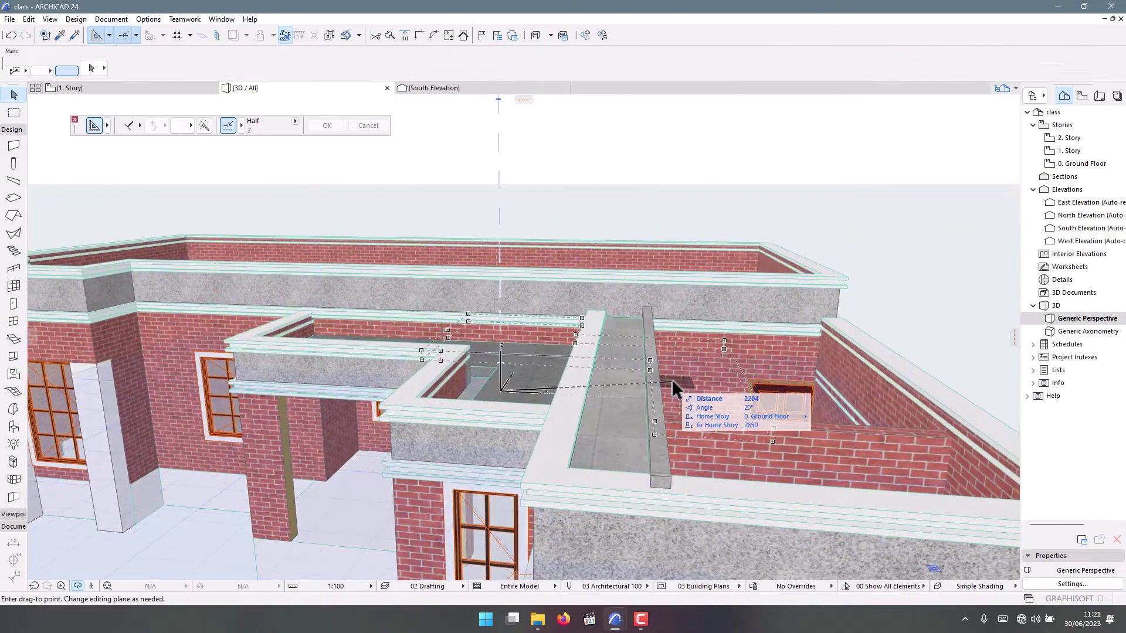
{"action": "key", "text": "Escape"}
{"action": "scroll", "coordinate": [495, 296], "scroll_direction": "down", "scroll_amount": 3}
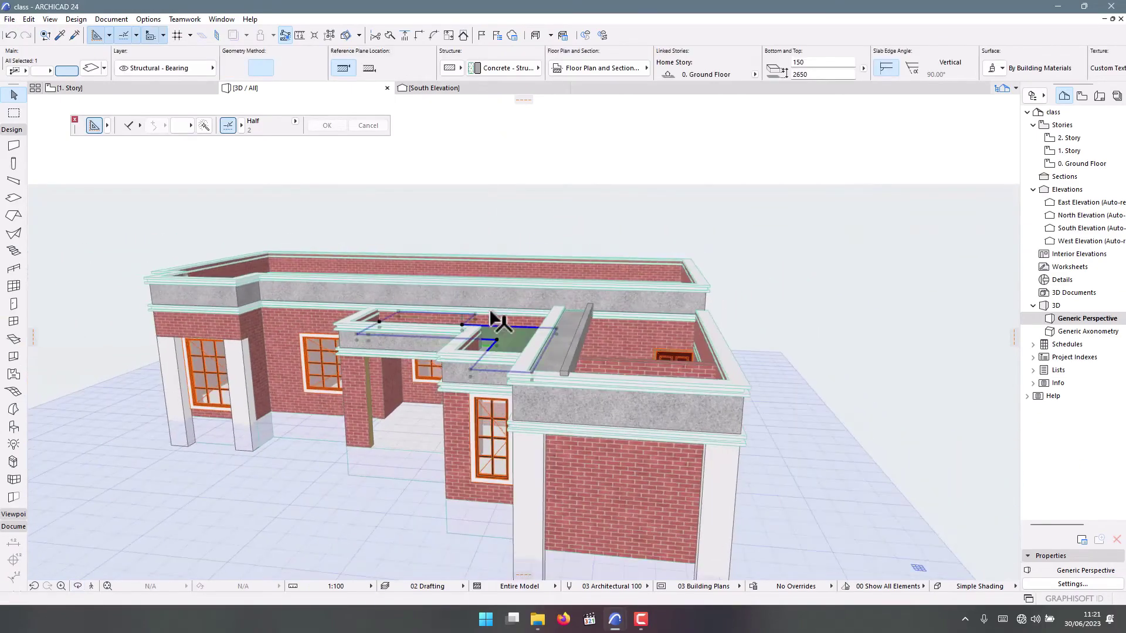
{"action": "middle_click_drag", "start_coordinate": [491, 312], "coordinate": [575, 302], "text": "shift"}
{"action": "scroll", "coordinate": [602, 355], "scroll_direction": "up", "scroll_amount": 1}
{"action": "middle_click_drag", "start_coordinate": [643, 332], "coordinate": [416, 322]}
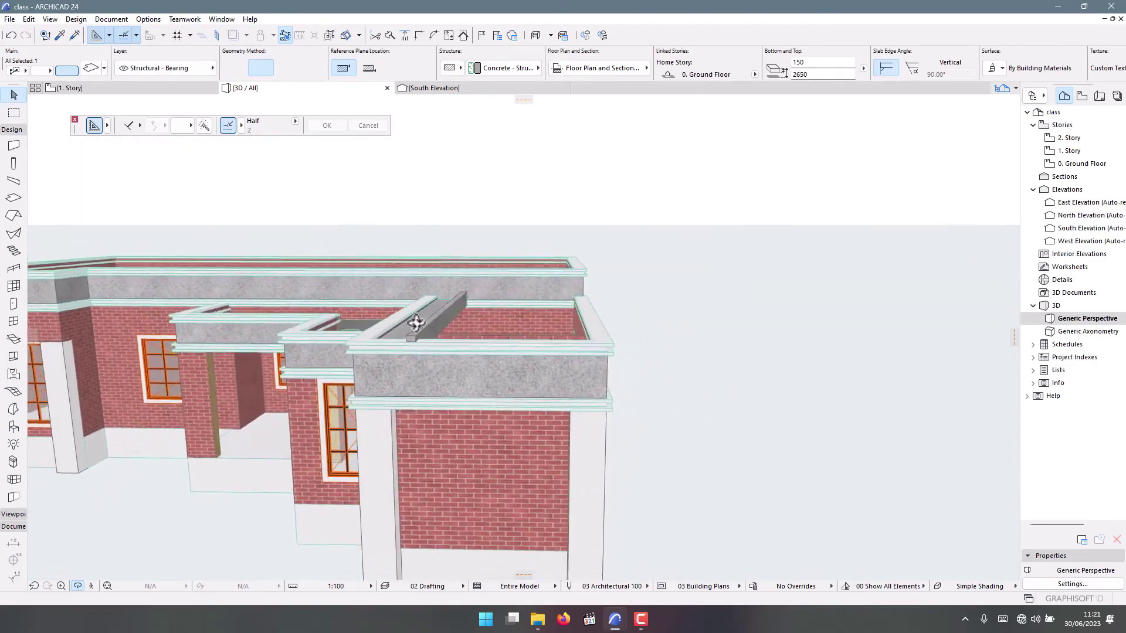
{"action": "scroll", "coordinate": [416, 322], "scroll_direction": "up", "scroll_amount": 2}
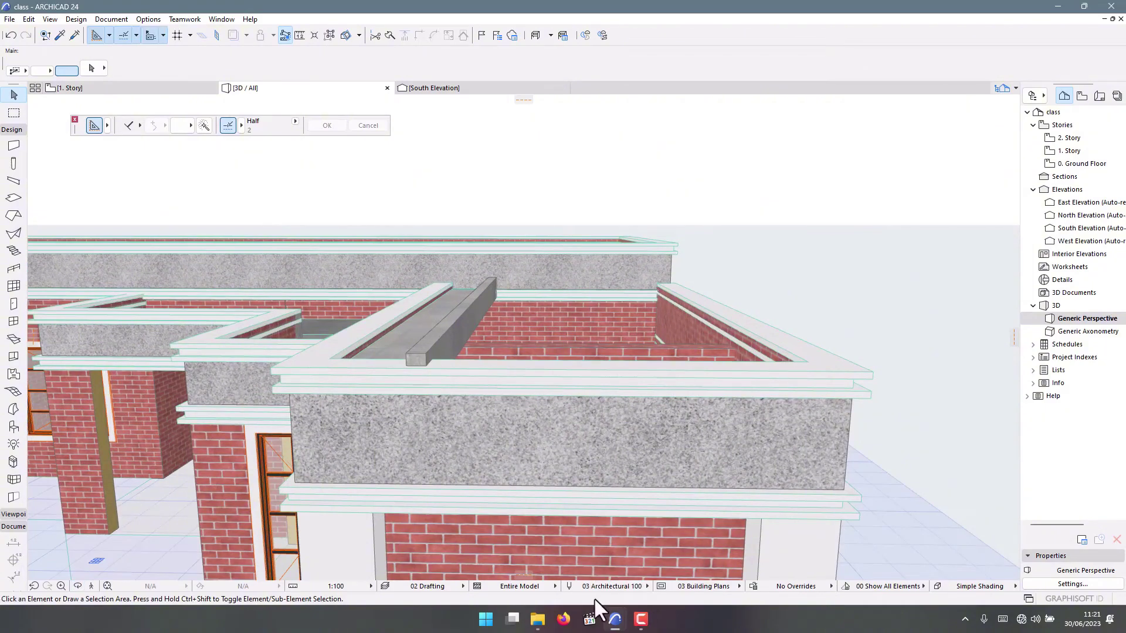
- Set the home story offset of the gutter slab inside the projecting block's parapet to 0
{"action": "scroll", "coordinate": [447, 316], "scroll_direction": "up", "scroll_amount": 3}
{"action": "left_click", "coordinate": [379, 324]}
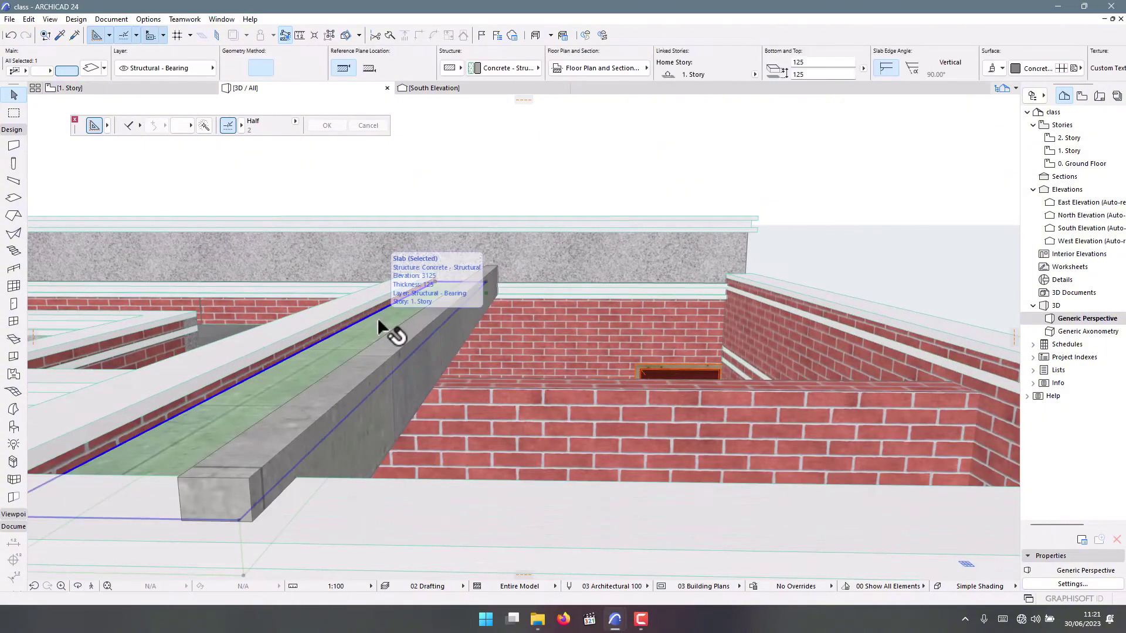
{"action": "double_click", "coordinate": [383, 320]}
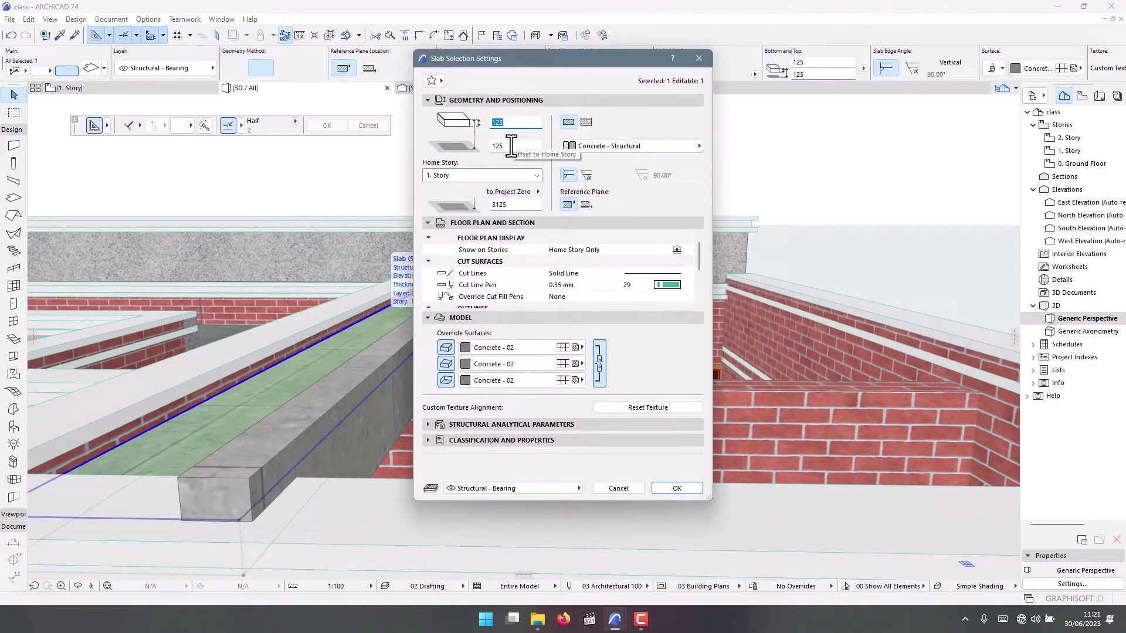
{"action": "key", "text": "Tab"}
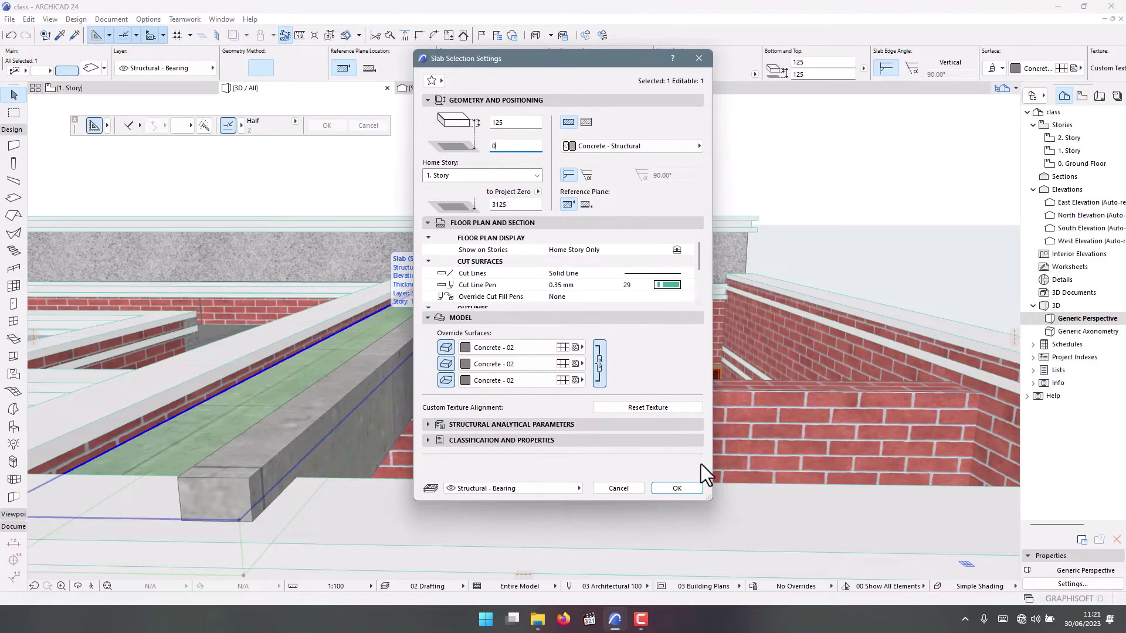
{"action": "type", "text": "0"}
{"action": "left_click", "coordinate": [677, 488]}
{"action": "scroll", "coordinate": [366, 345], "scroll_direction": "down", "scroll_amount": 3}
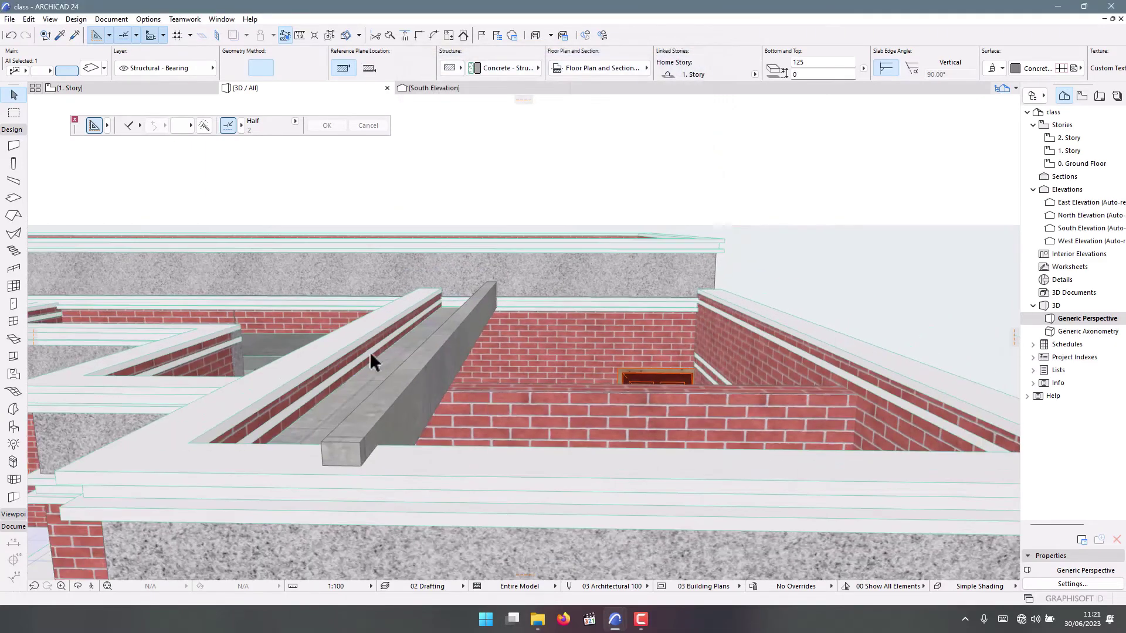
- Set the top offset of the projecting block's 125 thick concrete gutter wall to -2900
{"action": "left_click", "coordinate": [386, 406]}
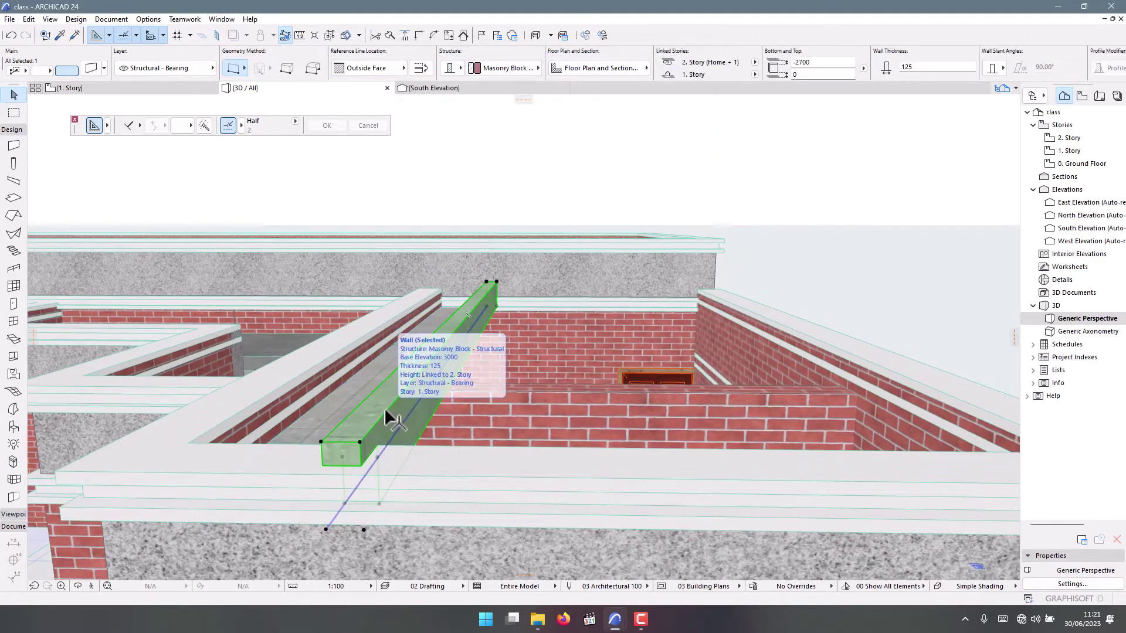
{"action": "key", "text": "ctrl+t"}
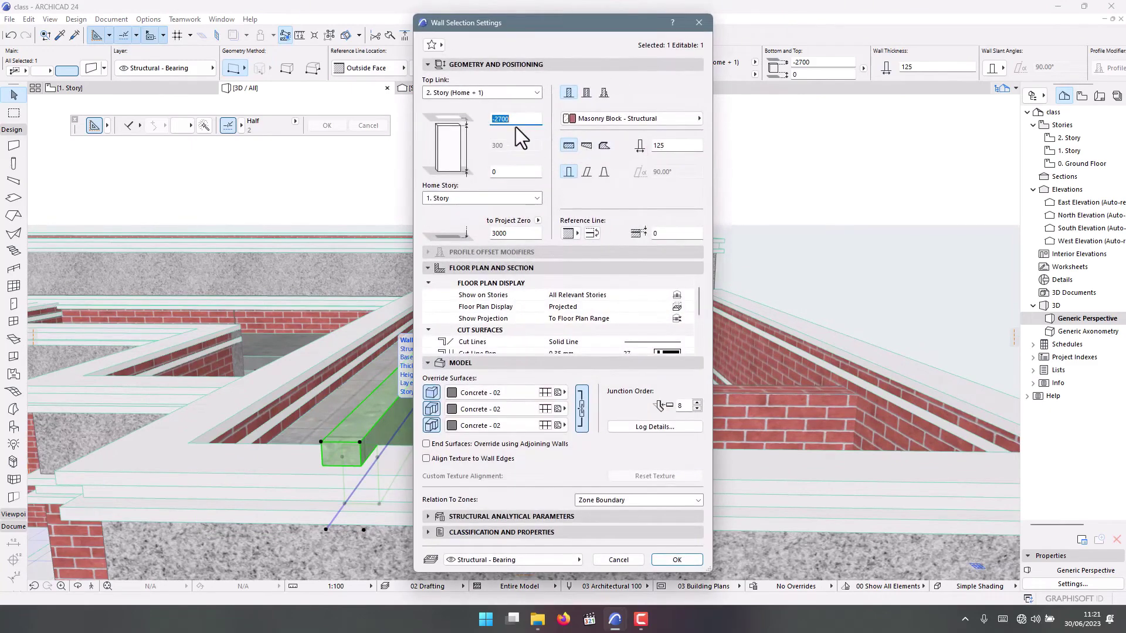
{"action": "left_click", "coordinate": [509, 121]}
{"action": "left_click", "coordinate": [676, 560]}
- Lower the projecting block's gutter slab by setting its home story offset to -125
{"action": "middle_click_drag", "start_coordinate": [380, 352], "coordinate": [570, 294], "text": "shift"}
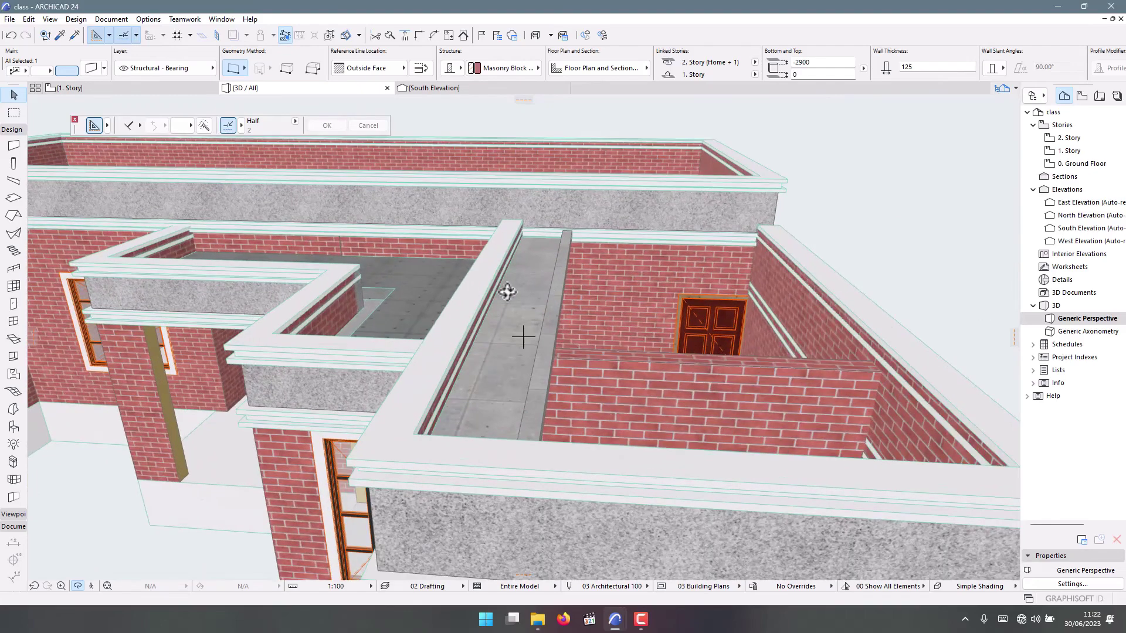
{"action": "key", "text": "XF86AudioMute"}
{"action": "left_click", "coordinate": [525, 292]}
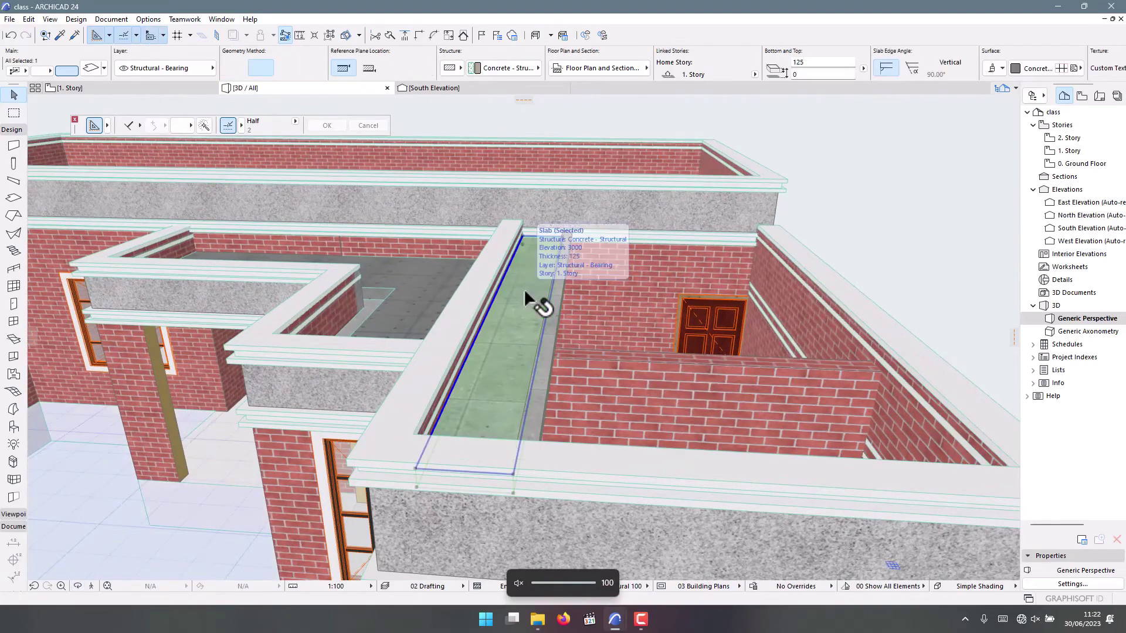
{"action": "key", "text": "ctrl+t"}
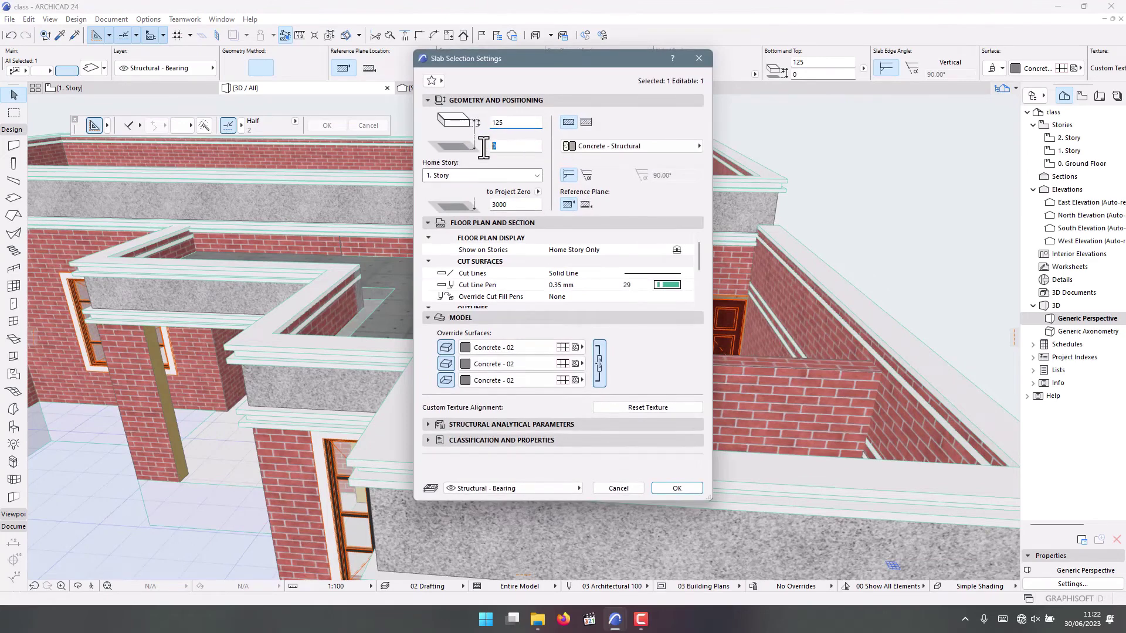
{"action": "key", "text": "Tab"}
{"action": "left_click", "coordinate": [678, 488]}
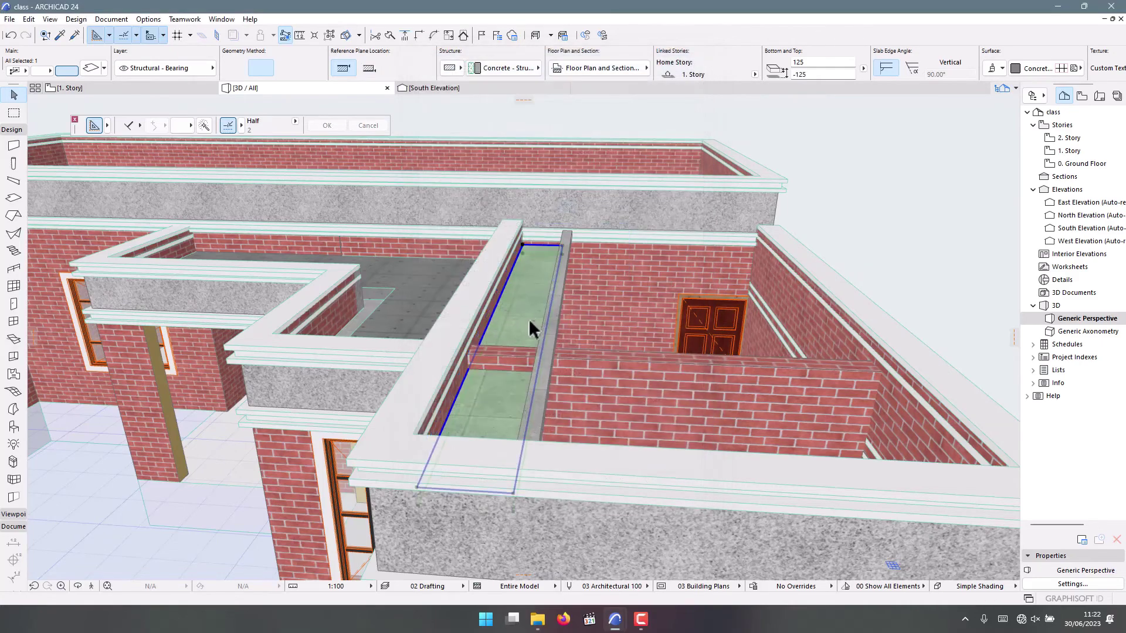
- Set the top offset of the projecting block's 125 thick concrete gutter wall to -3000 and its base offset to -125
{"action": "middle_click_drag", "start_coordinate": [551, 334], "coordinate": [494, 377], "text": "shift"}
{"action": "left_click", "coordinate": [562, 283]}
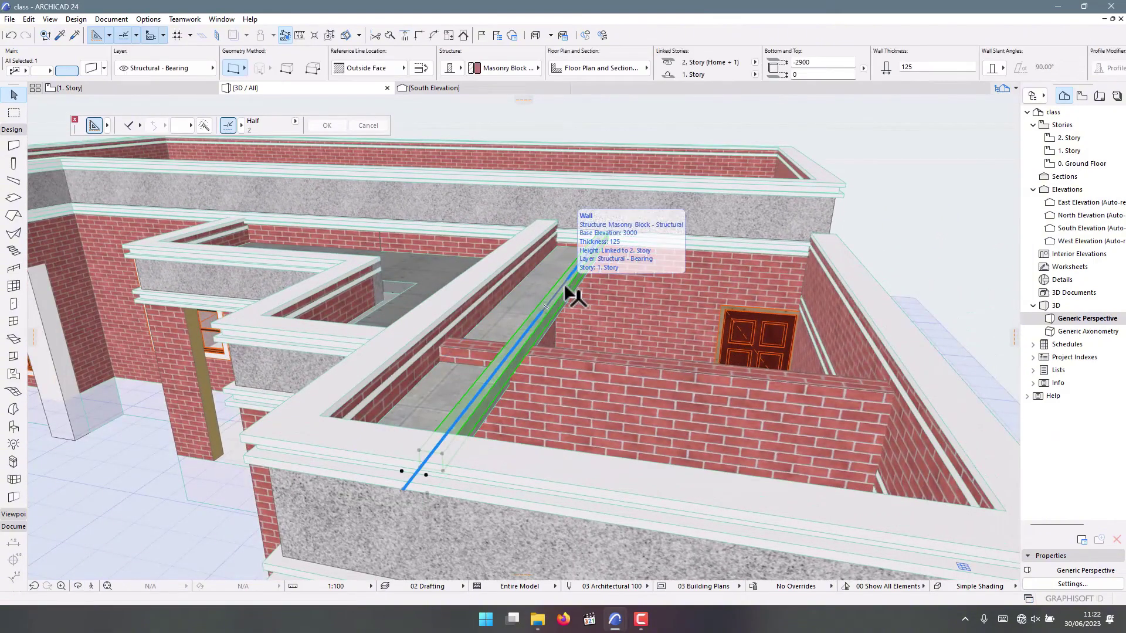
{"action": "double_click", "coordinate": [572, 293]}
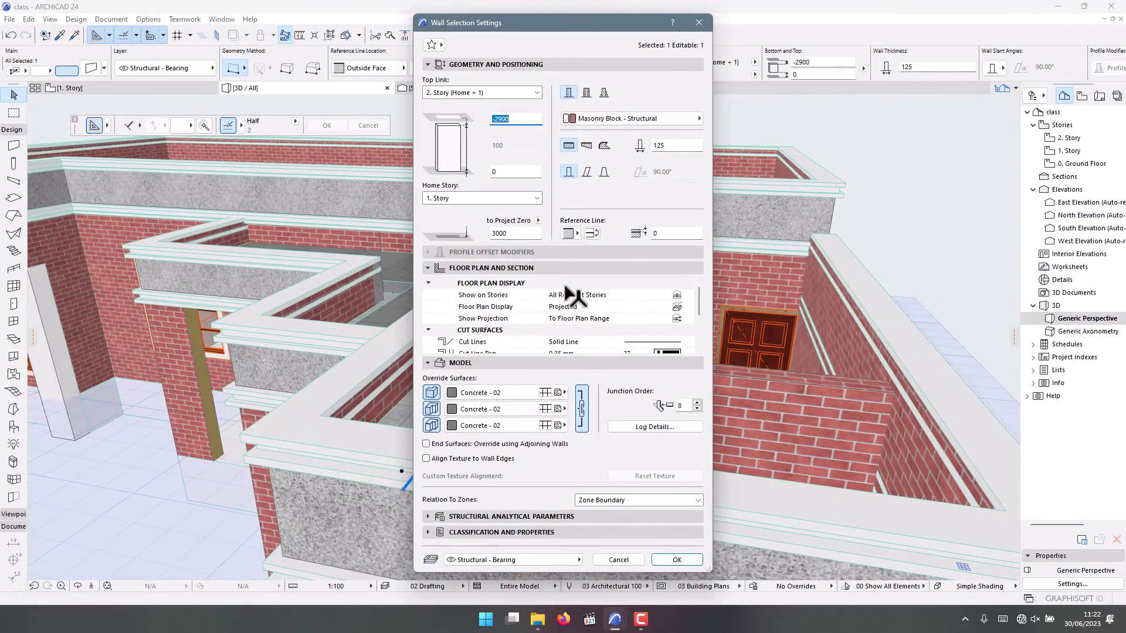
{"action": "left_click", "coordinate": [510, 120]}
{"action": "key", "text": "Tab"}
{"action": "left_click_drag", "start_coordinate": [516, 119], "coordinate": [498, 120]}
{"action": "left_click", "coordinate": [671, 559]}
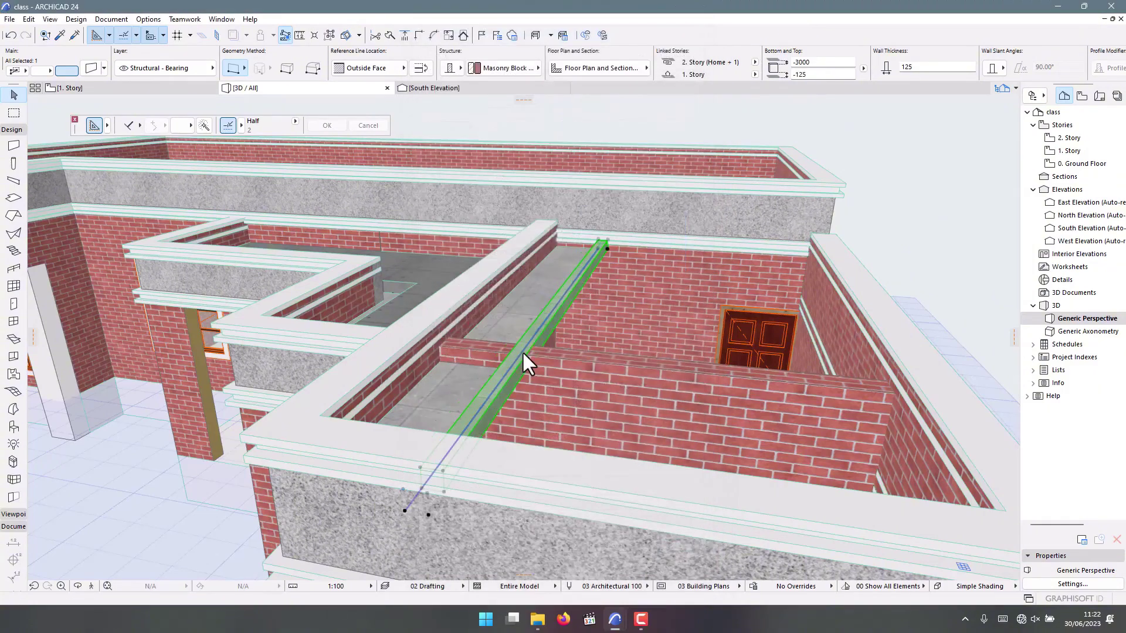
- Lower the 200 thick ground-floor brick wall crossing beneath the projecting block's gutter, trying a top offset of -100 before setting it to -150
{"action": "middle_click_drag", "start_coordinate": [523, 354], "coordinate": [467, 326], "text": "shift"}
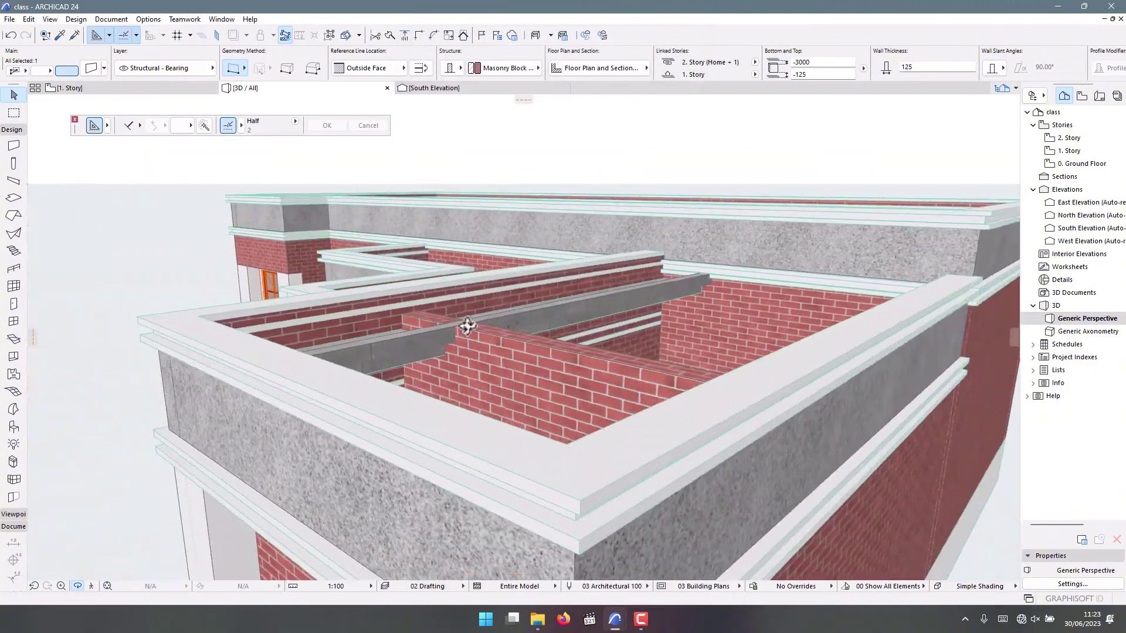
{"action": "key", "text": "Escape"}
{"action": "left_click", "coordinate": [532, 347]}
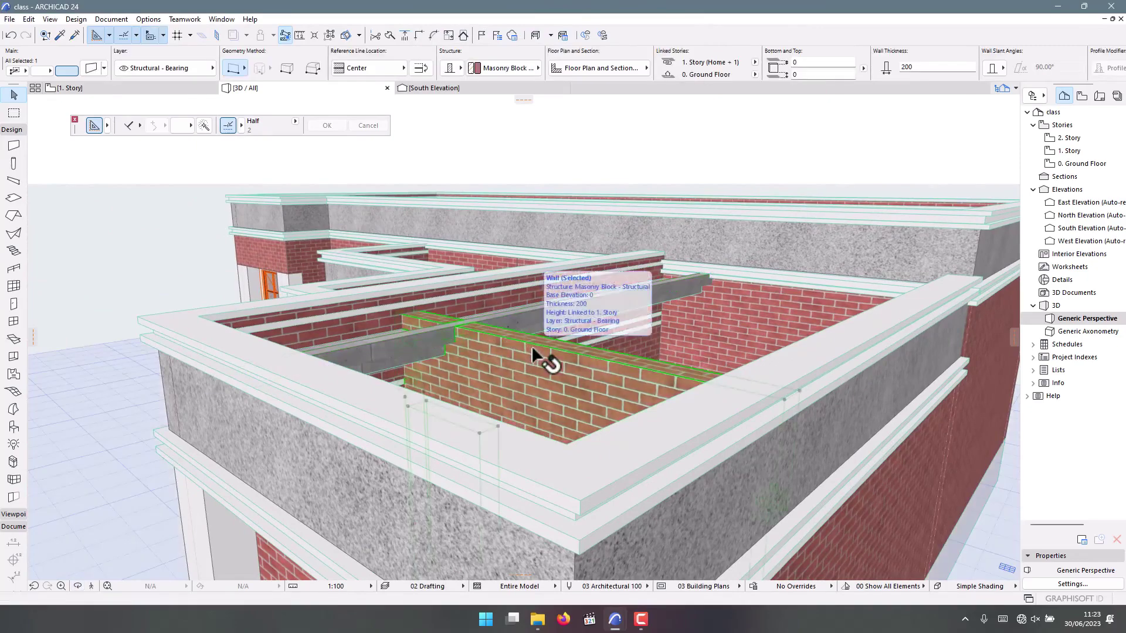
{"action": "double_click", "coordinate": [528, 346]}
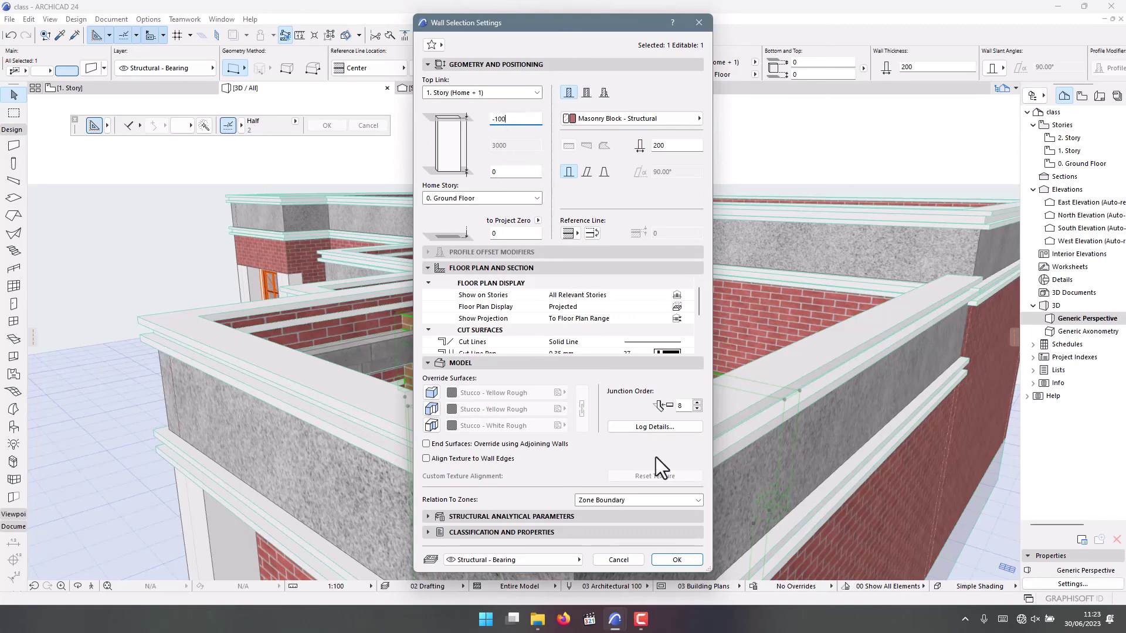
{"action": "left_click", "coordinate": [687, 560]}
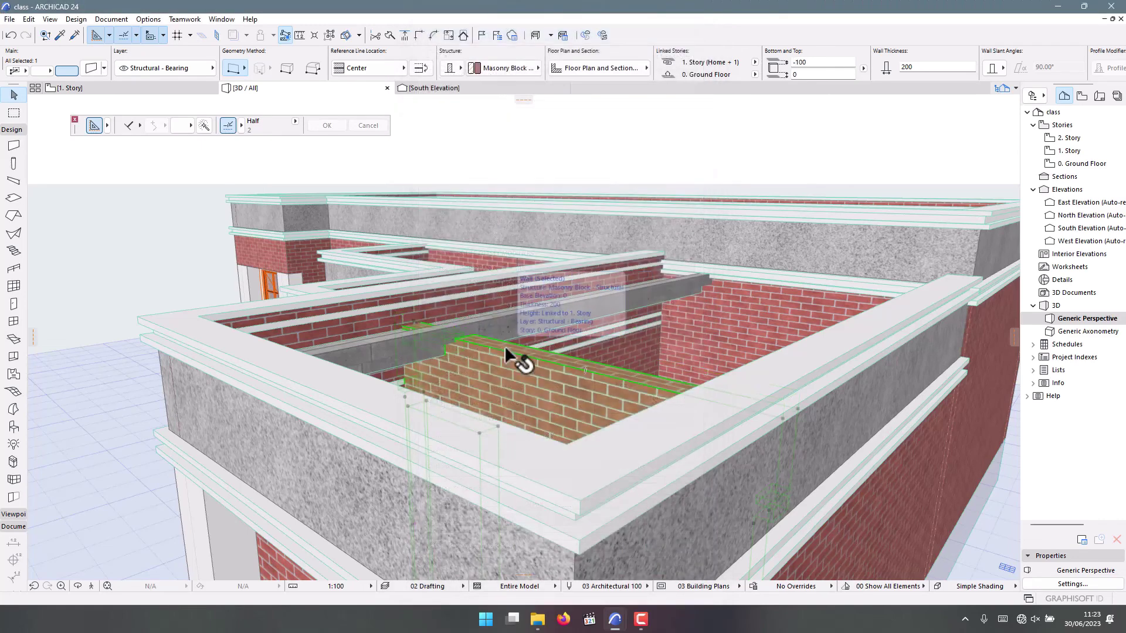
{"action": "key", "text": "ctrl+t"}
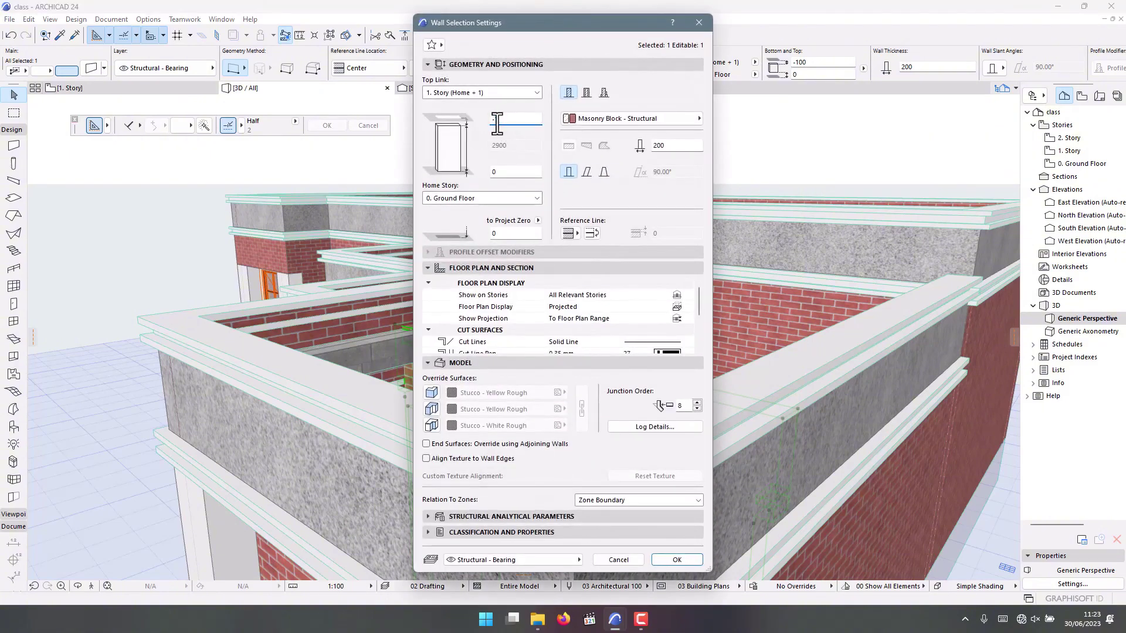
{"action": "left_click", "coordinate": [677, 559]}
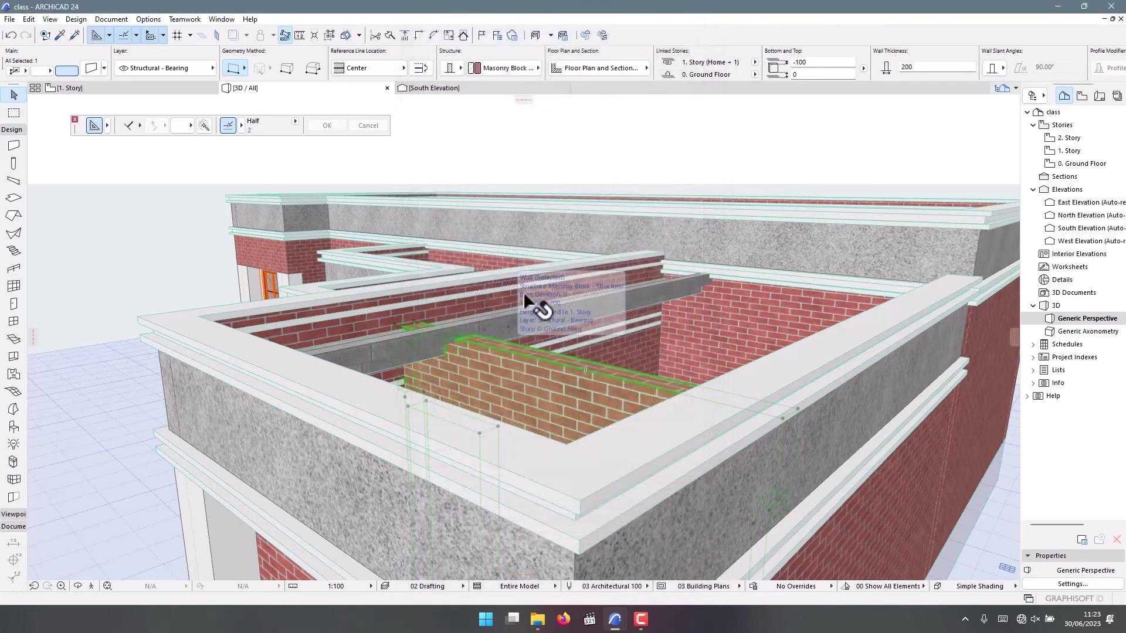
{"action": "middle_click_drag", "start_coordinate": [525, 296], "coordinate": [569, 299], "text": "shift"}
{"action": "scroll", "coordinate": [513, 314], "scroll_direction": "down", "scroll_amount": 2}
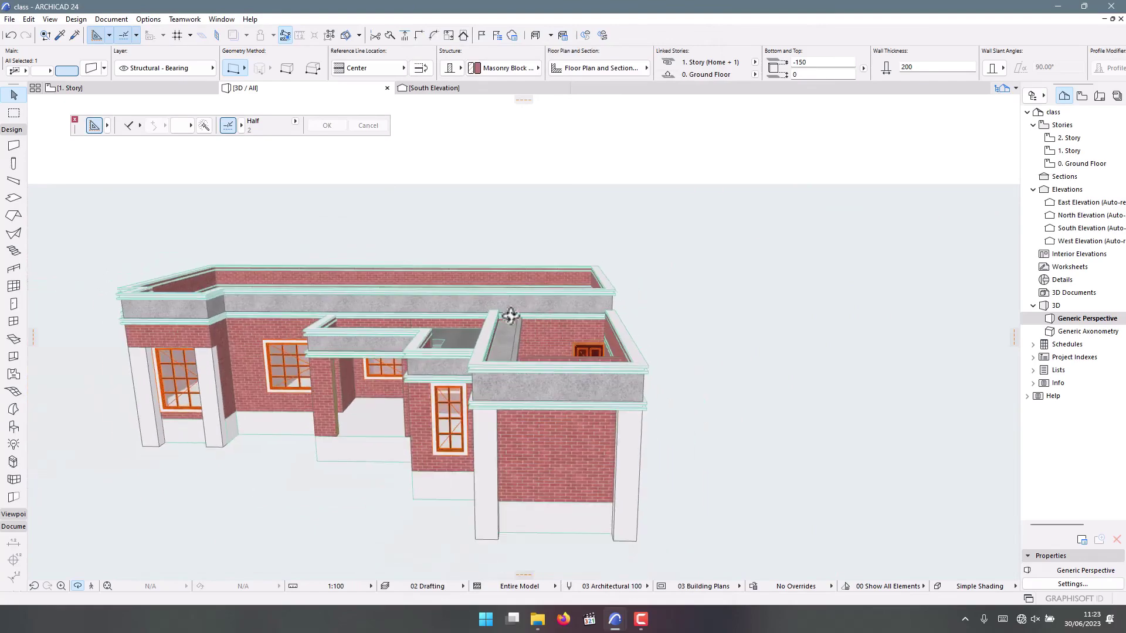
{"action": "middle_click_drag", "start_coordinate": [513, 314], "coordinate": [585, 350], "text": "shift"}
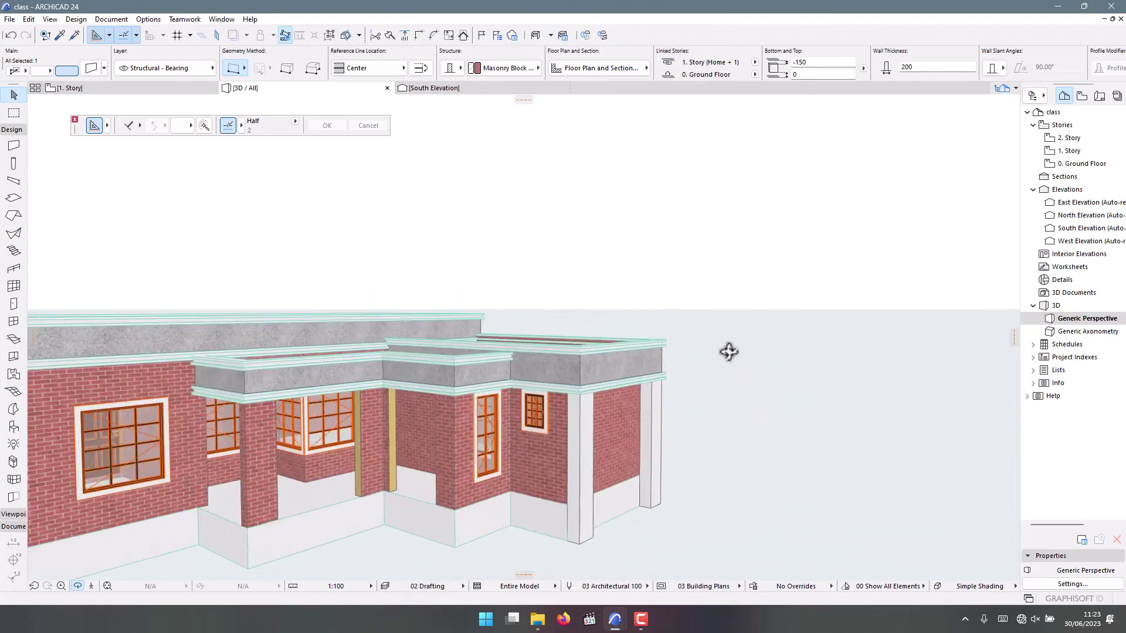